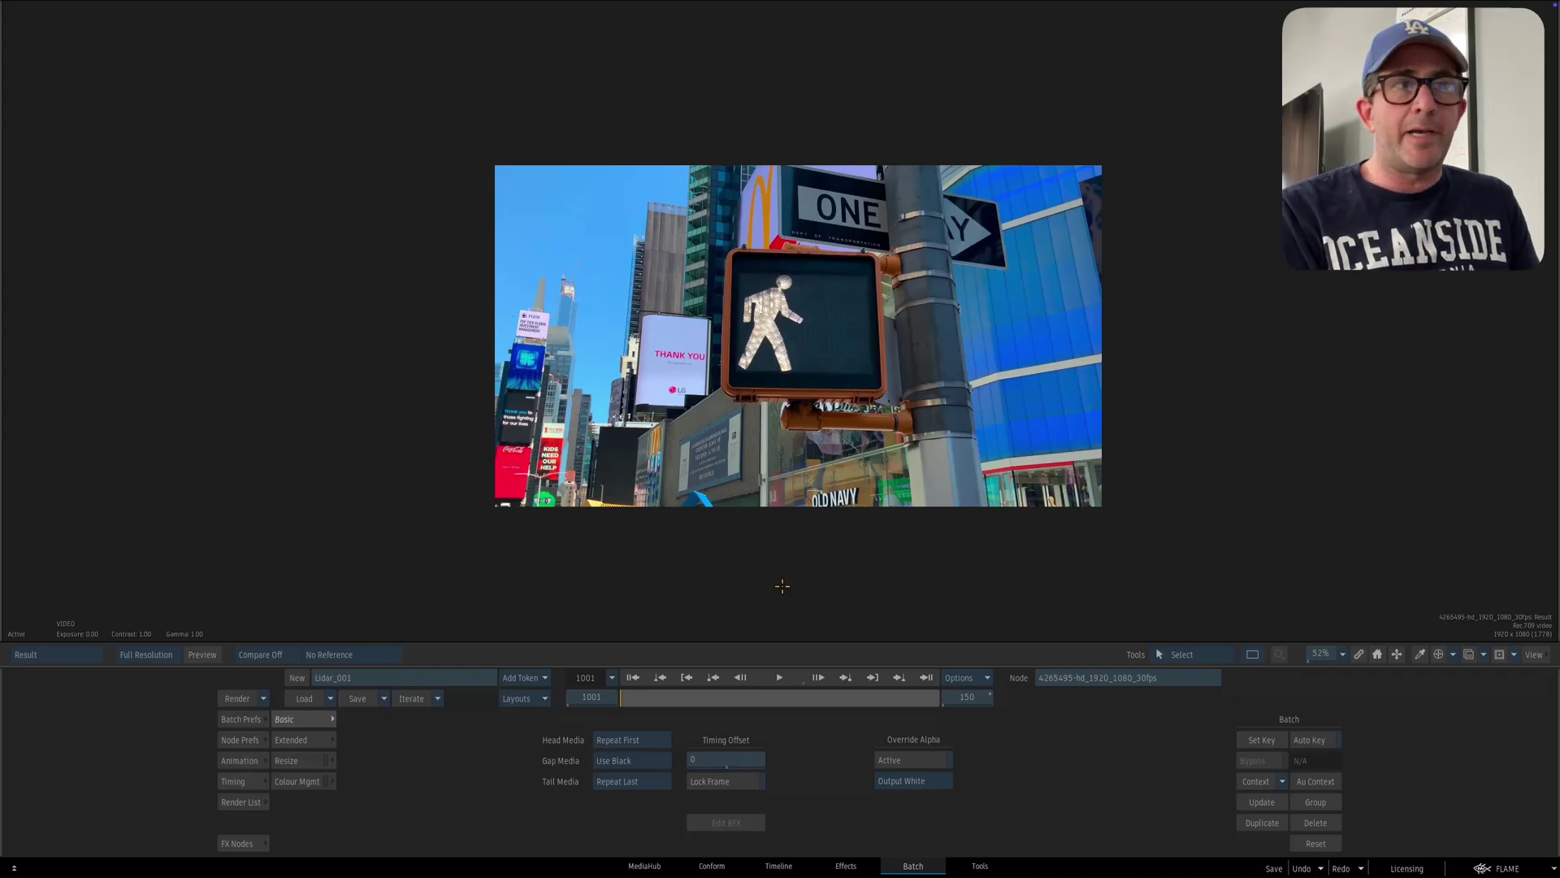
# - Play the street clip from frame 1001 to examine the pedestrian signal's motion and changes, and return to the start
pyautogui.press('Escape')
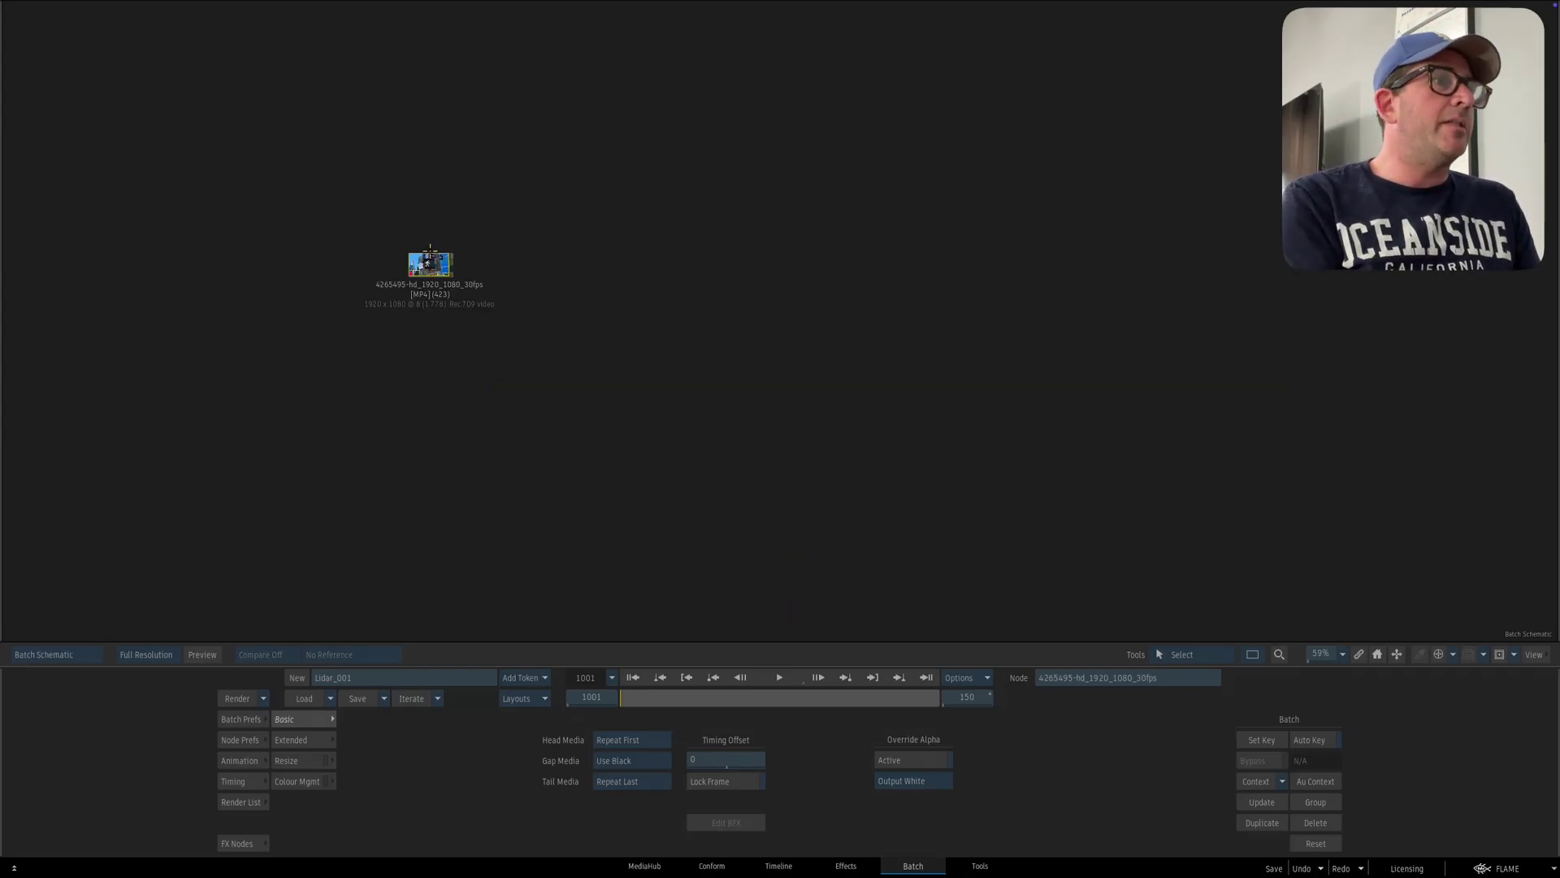
pyautogui.click(238, 844)
pyautogui.press('`')
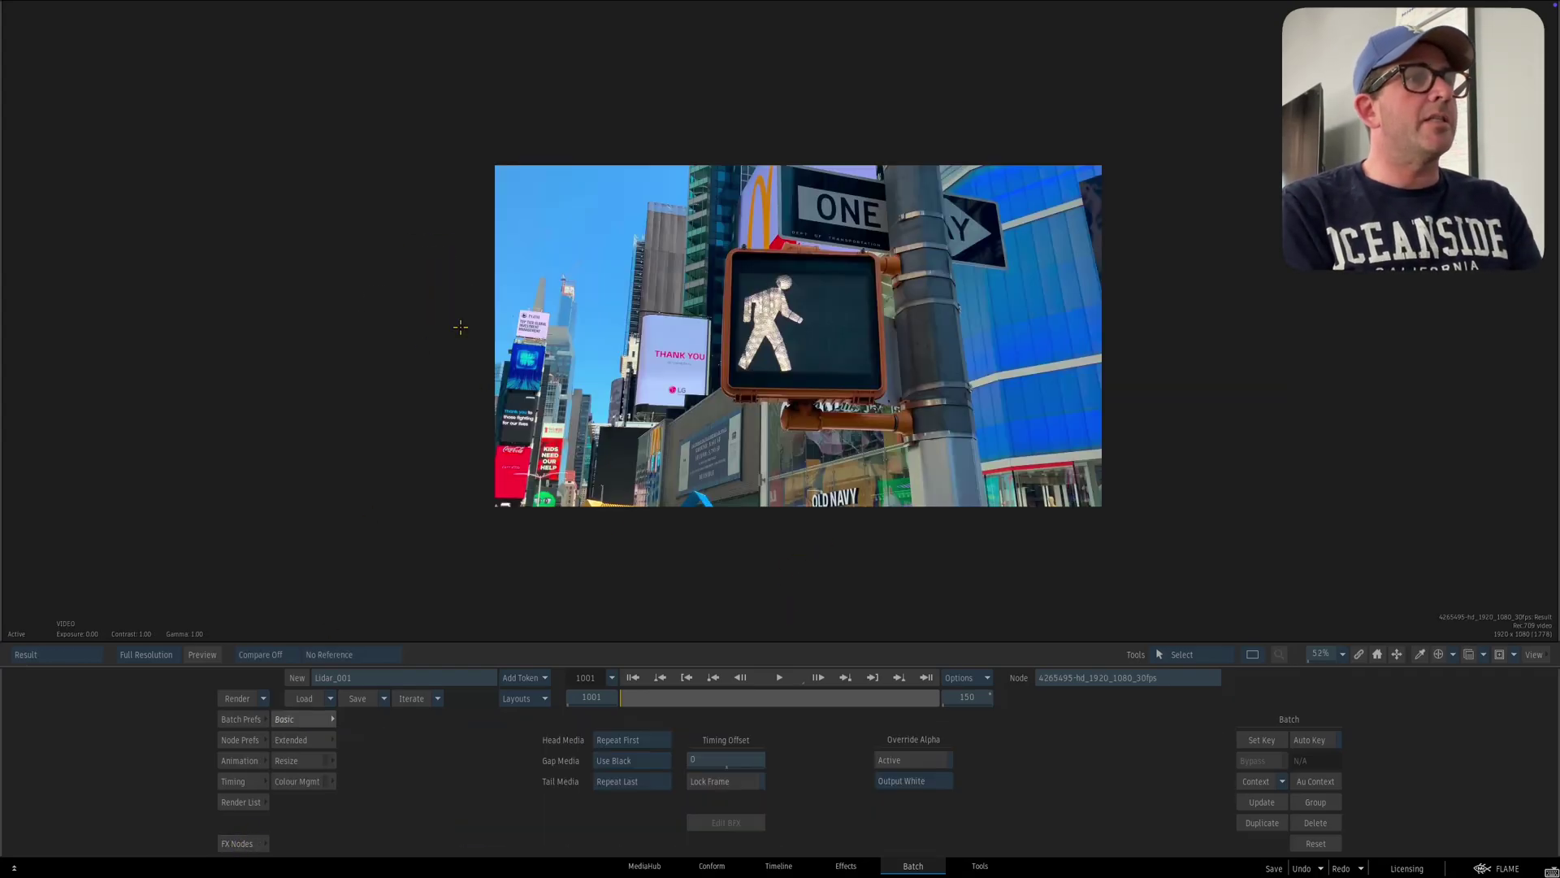
pyautogui.moveTo(635, 696)
pyautogui.mouseDown()
pyautogui.moveTo(878, 697)
pyautogui.moveTo(624, 696)
pyautogui.mouseUp()
pyautogui.hotkey('ctrl', 'Up')
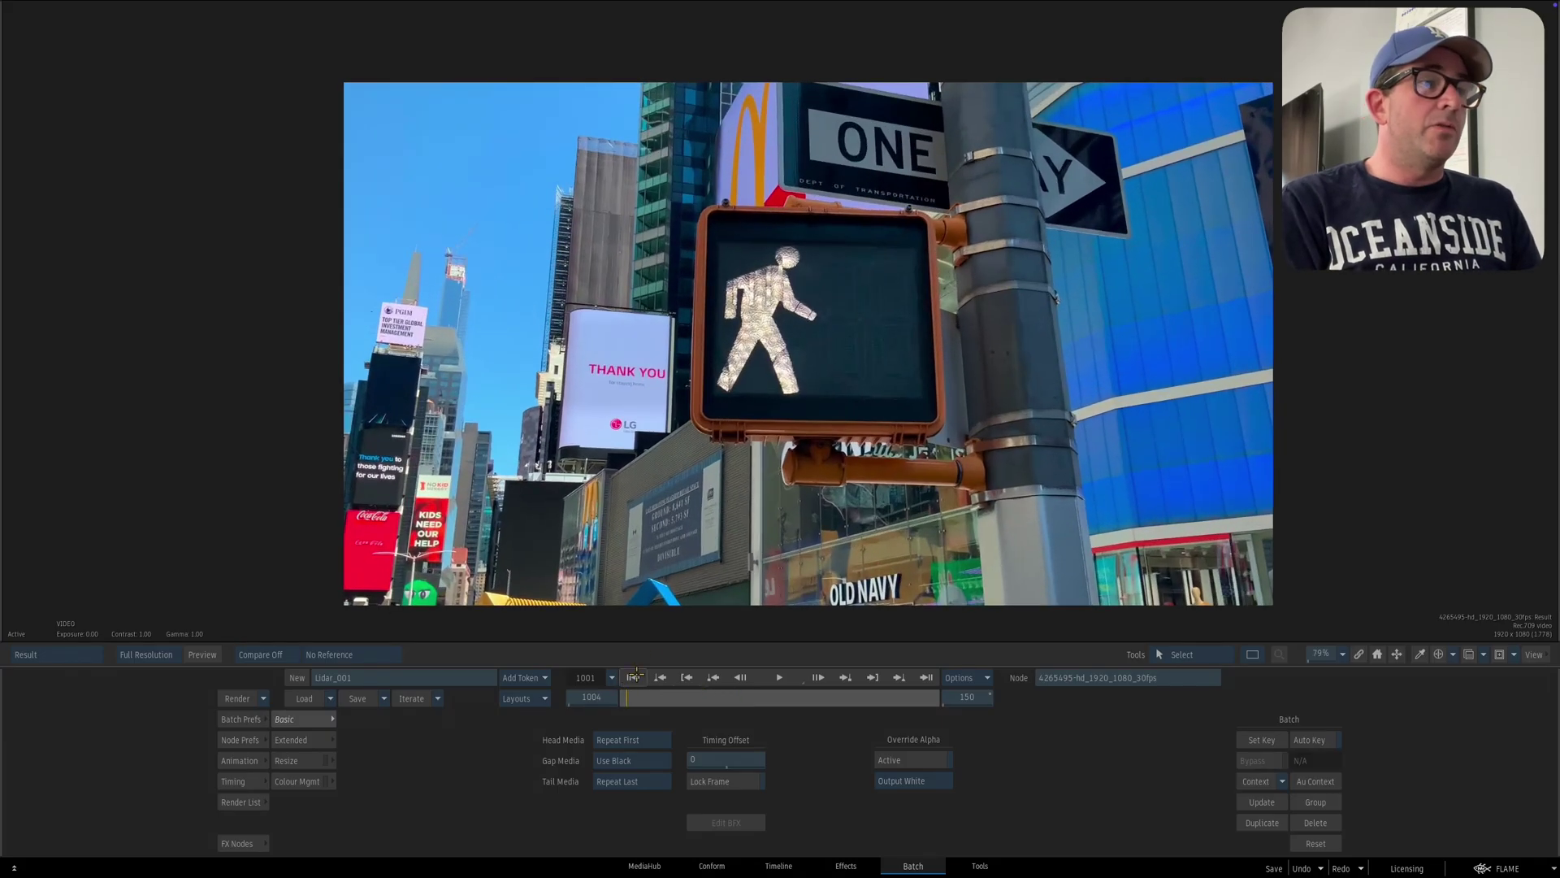
pyautogui.click(630, 676)
pyautogui.press('space')
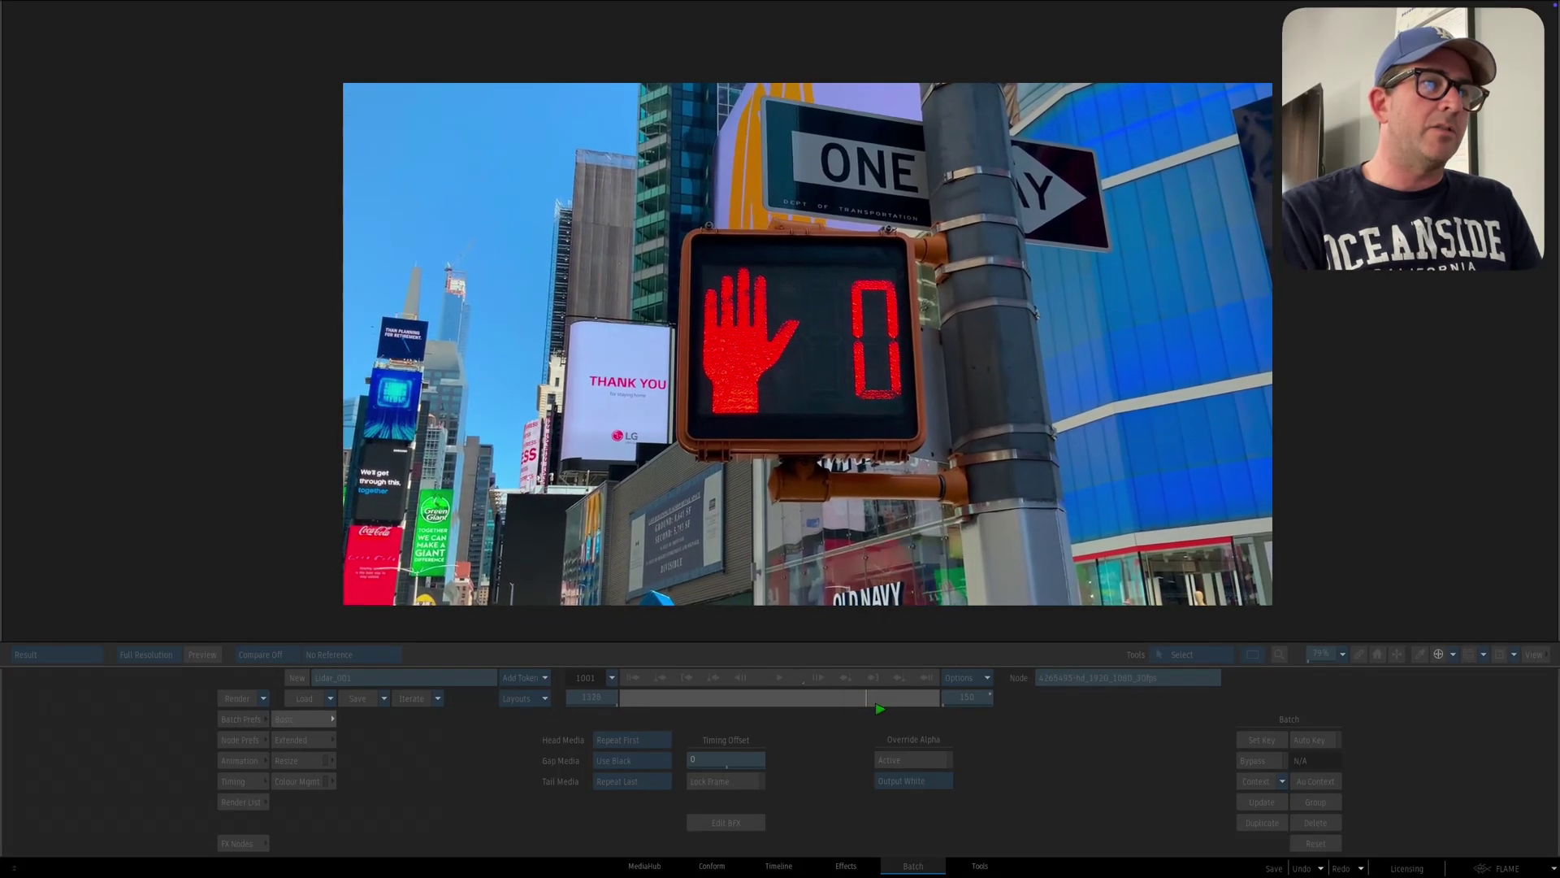
pyautogui.click(897, 704)
pyautogui.moveTo(897, 704); pyautogui.dragTo(620, 699)
# - Add an Action node in the batch schematic with the street clip as its background and open it
pyautogui.press('Escape')
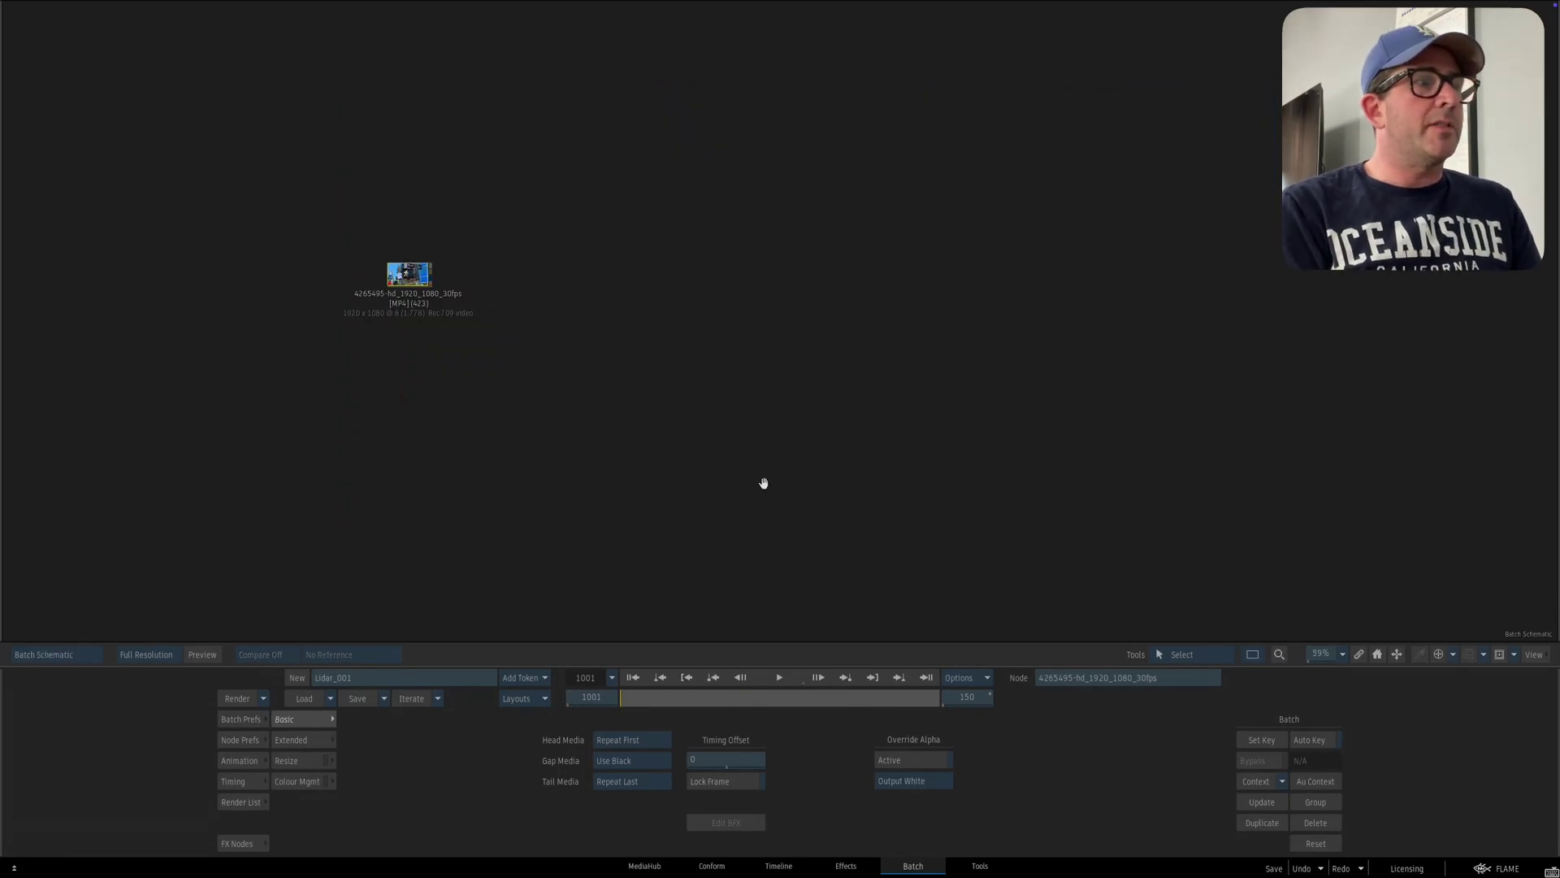
pyautogui.click(242, 842)
pyautogui.press('a')
pyautogui.moveTo(517, 791); pyautogui.dragTo(636, 273)
pyautogui.doubleClick(766, 285)
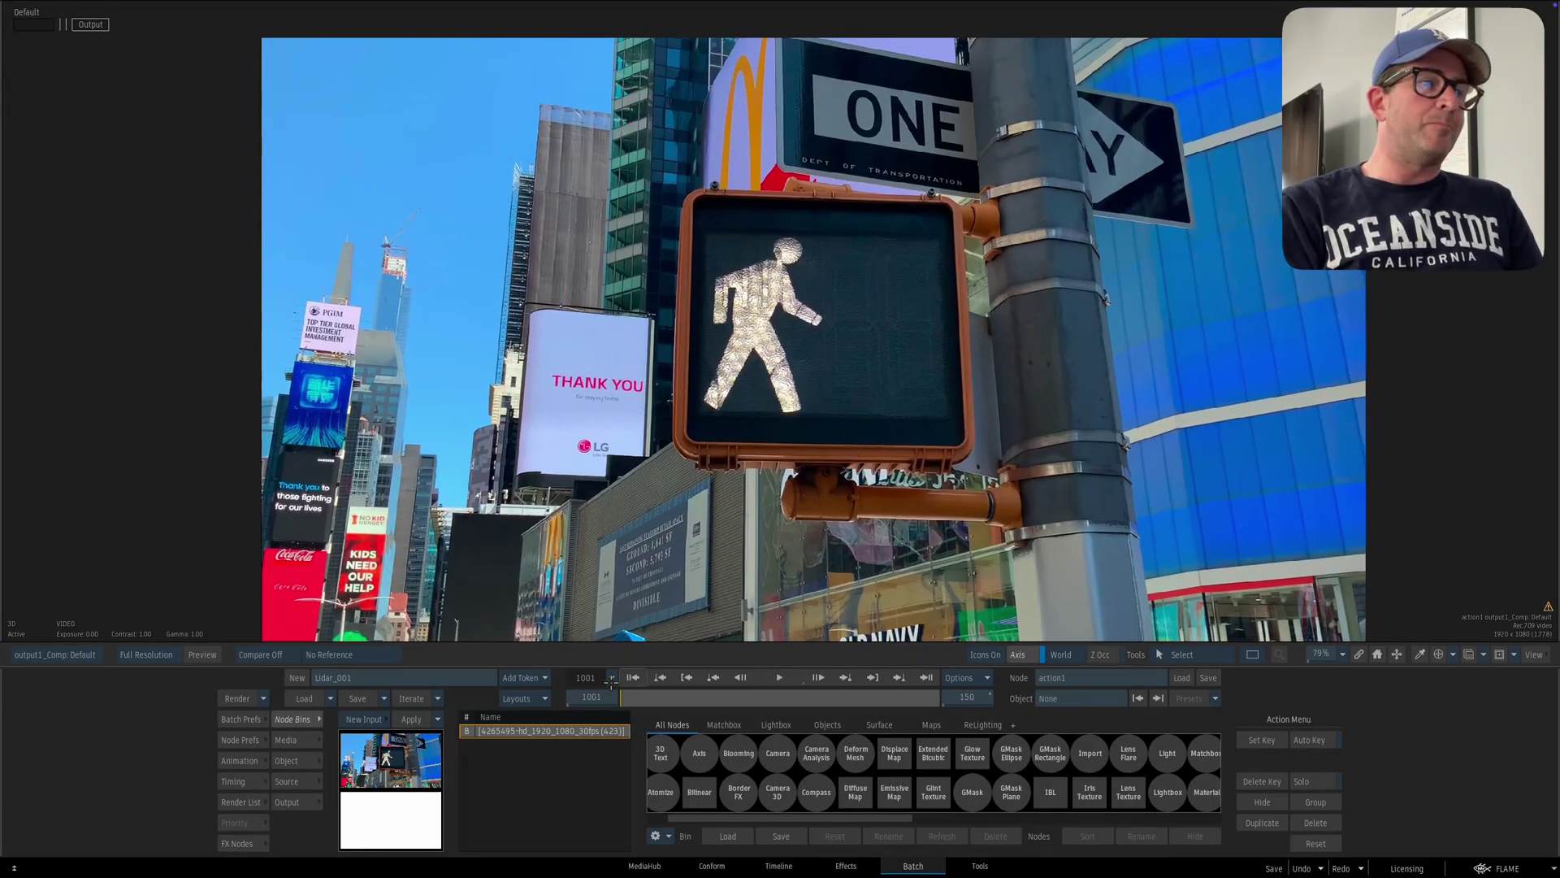
# - Add a Perspective Grid node to the Action schematic and display the grid over the street image
pyautogui.moveTo(689, 388); pyautogui.dragTo(713, 386)
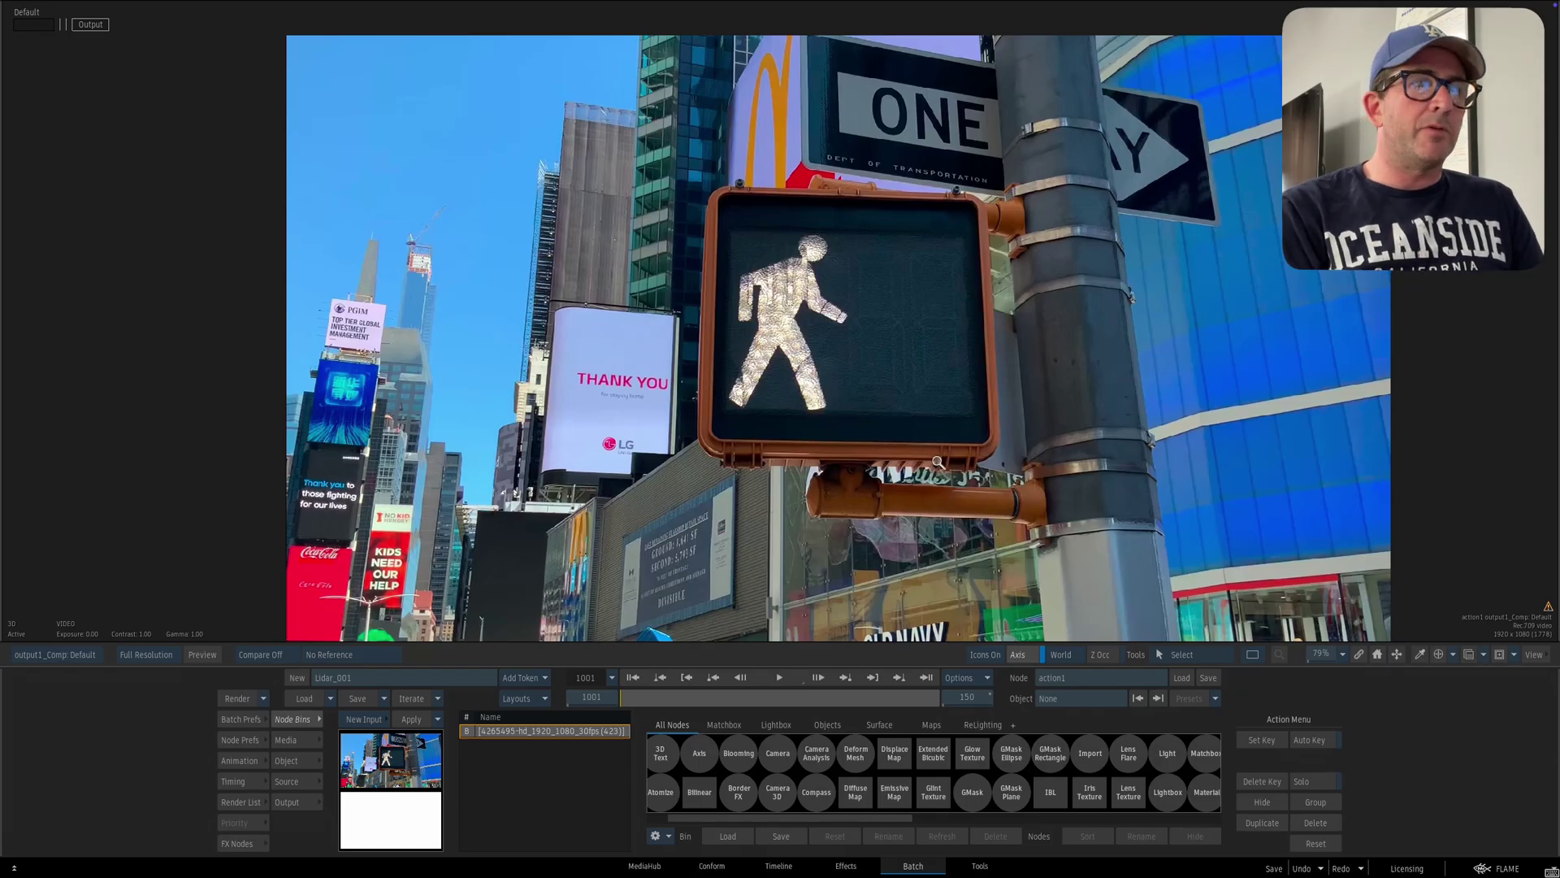
pyautogui.moveTo(939, 464); pyautogui.dragTo(963, 455)
pyautogui.press('Escape')
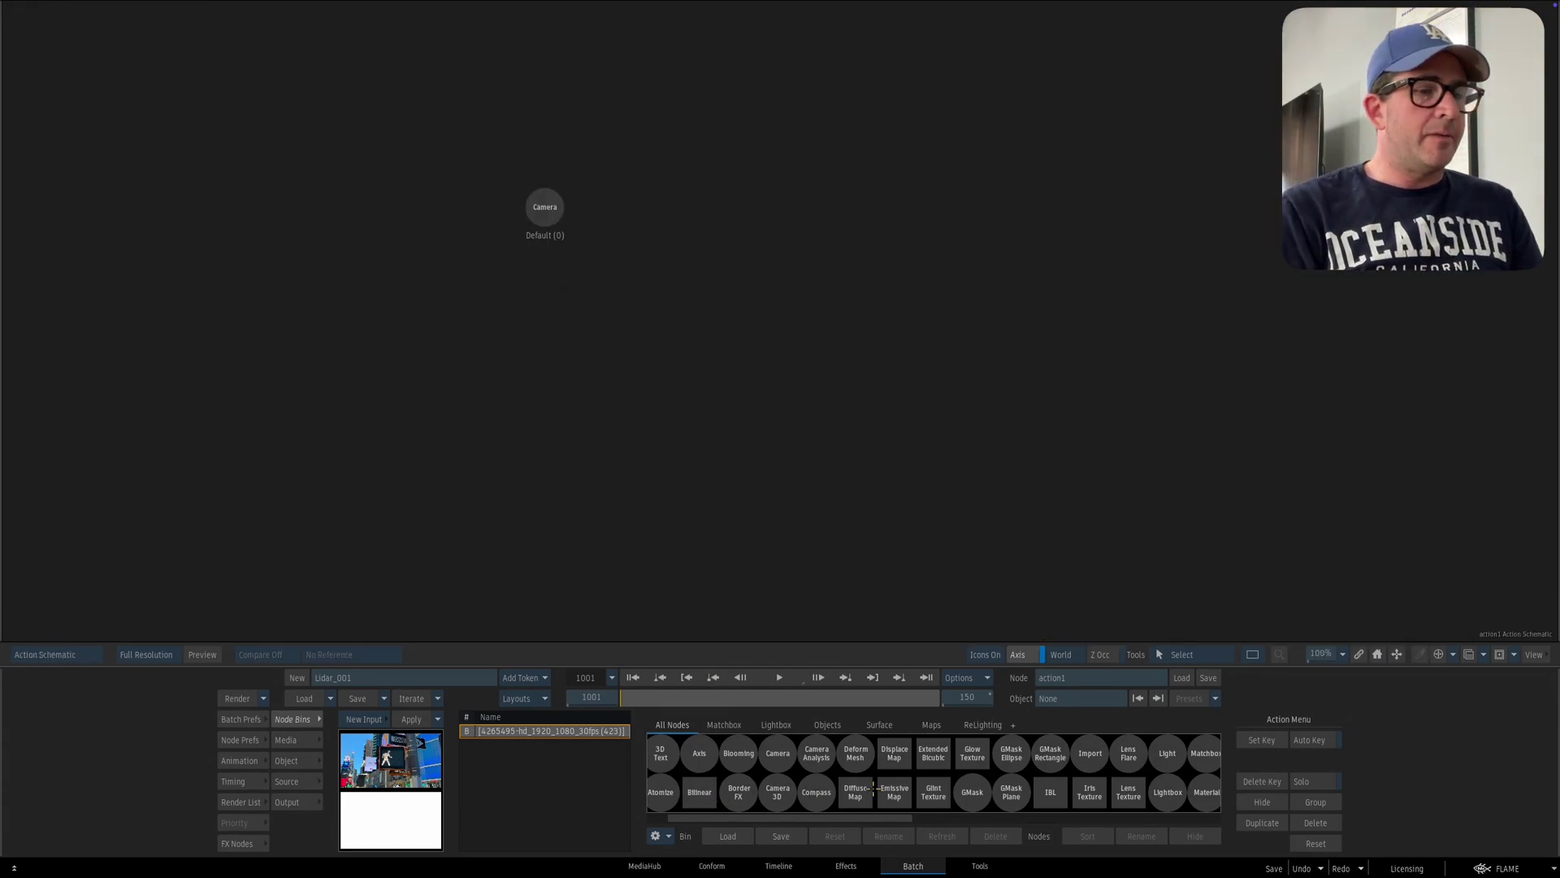
pyautogui.press('p')
pyautogui.moveTo(1050, 756); pyautogui.dragTo(942, 364)
pyautogui.press('F1')
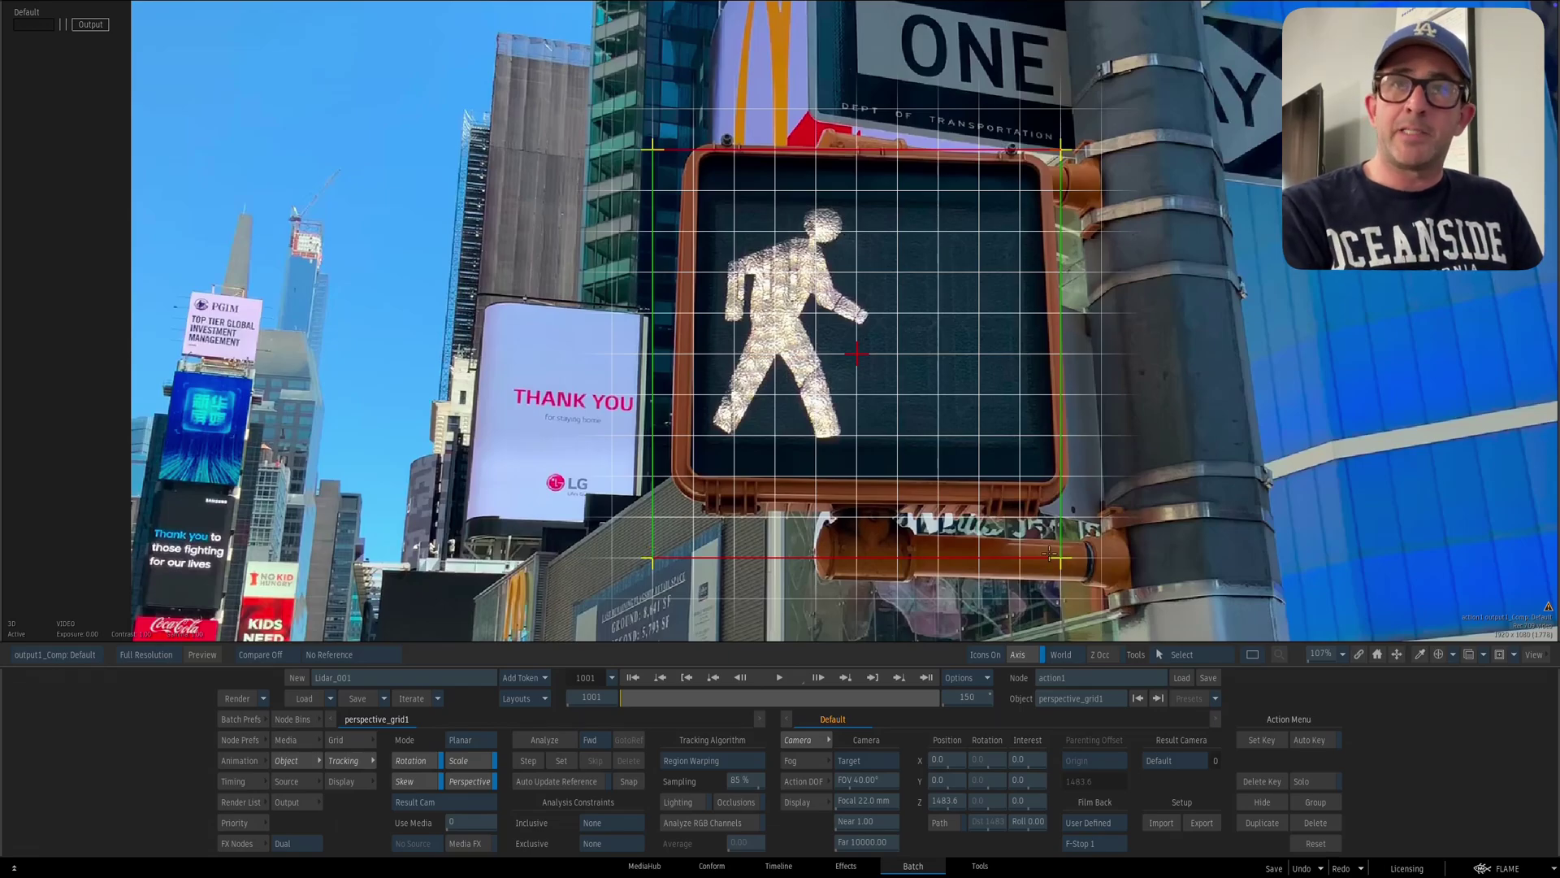
# - Fit the perspective grid's four corners to the inner frame of the pedestrian signal at frame 1001
pyautogui.moveTo(1012, 537); pyautogui.dragTo(1036, 471)
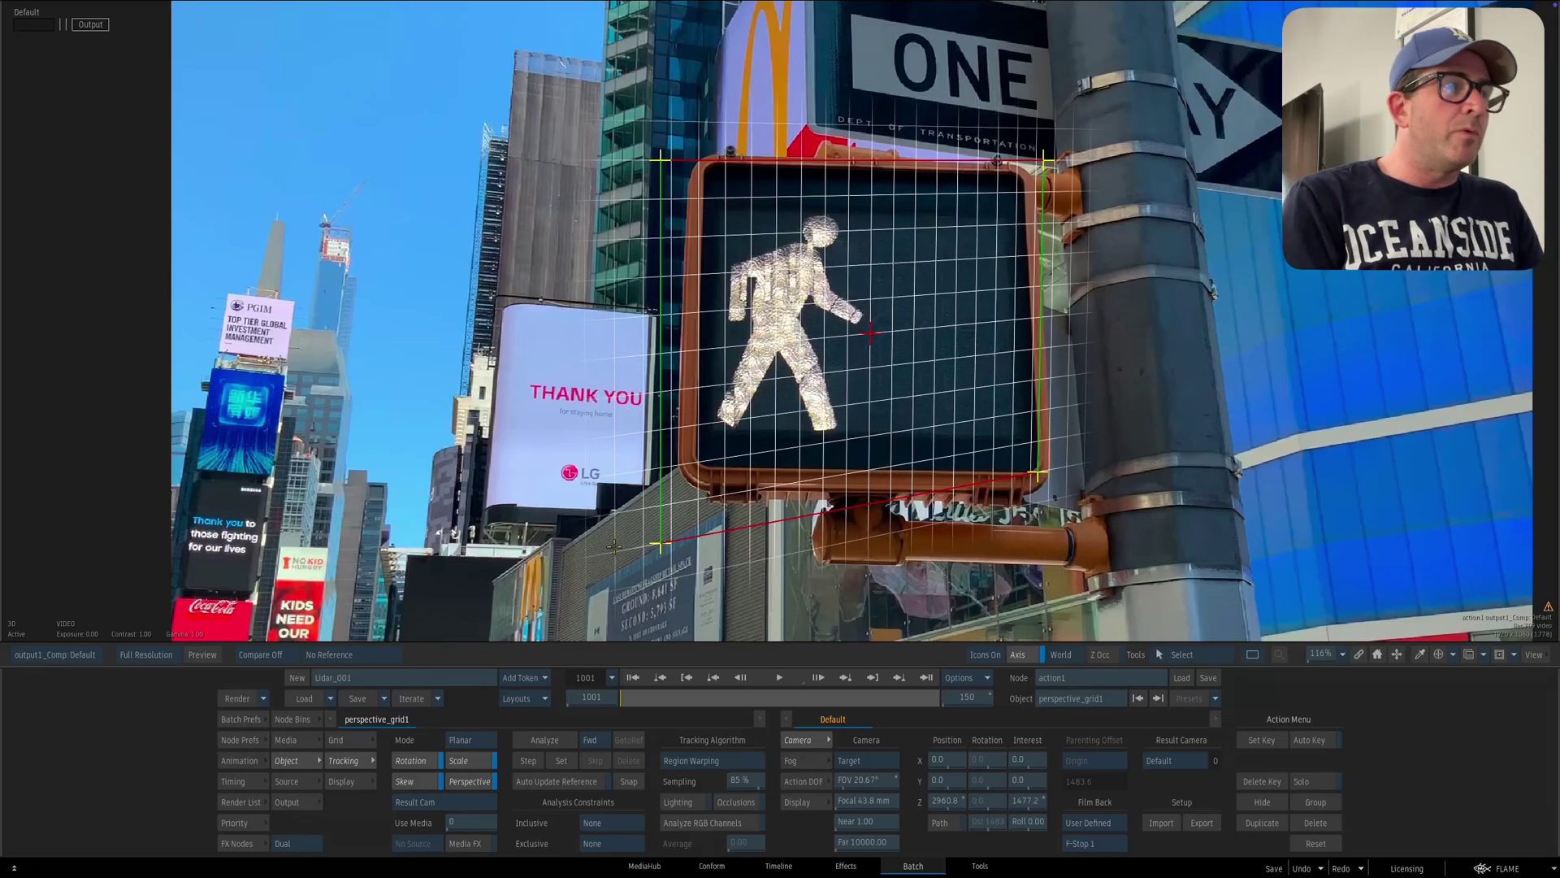
pyautogui.moveTo(659, 545); pyautogui.dragTo(697, 469)
pyautogui.moveTo(660, 159); pyautogui.dragTo(702, 159)
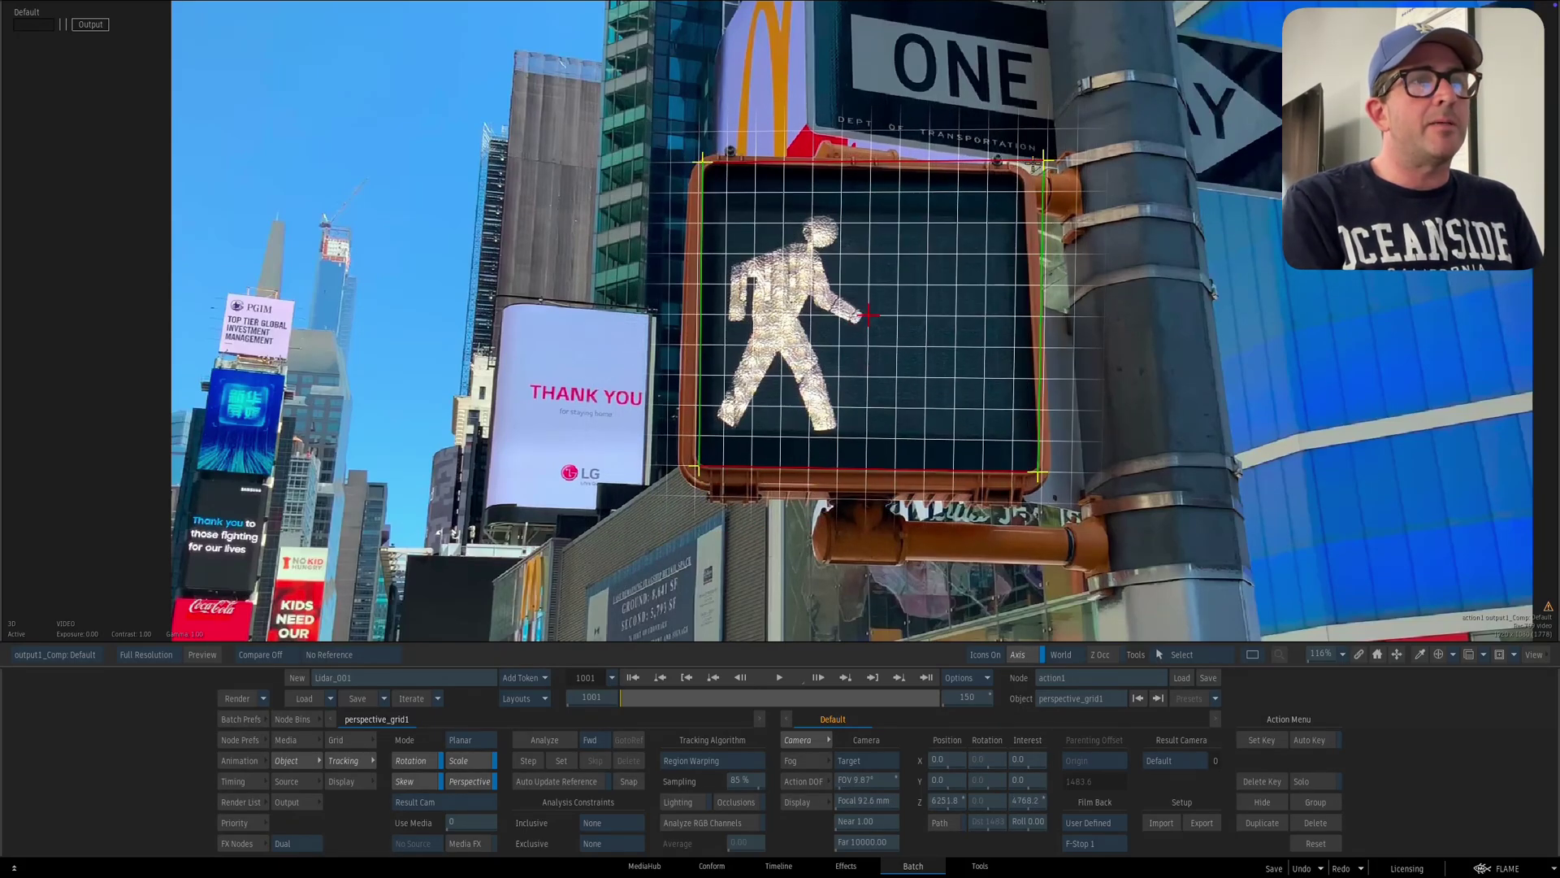
pyautogui.moveTo(1043, 161); pyautogui.dragTo(1024, 173)
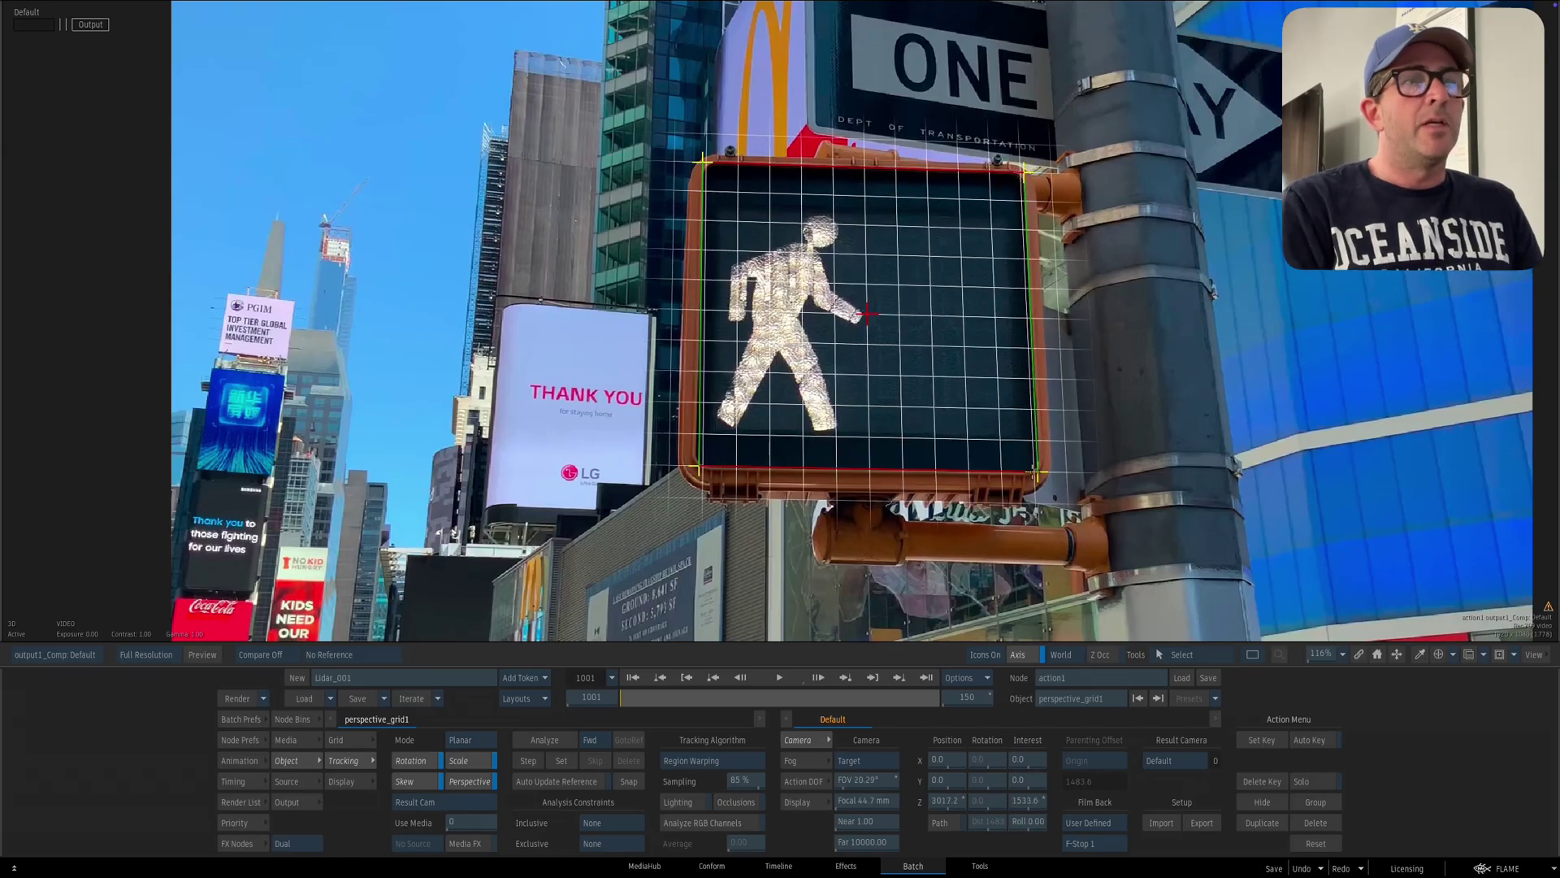
pyautogui.moveTo(1035, 471); pyautogui.dragTo(1040, 475)
pyautogui.hotkey('ctrl', 'Up')
pyautogui.moveTo(694, 477); pyautogui.dragTo(689, 460)
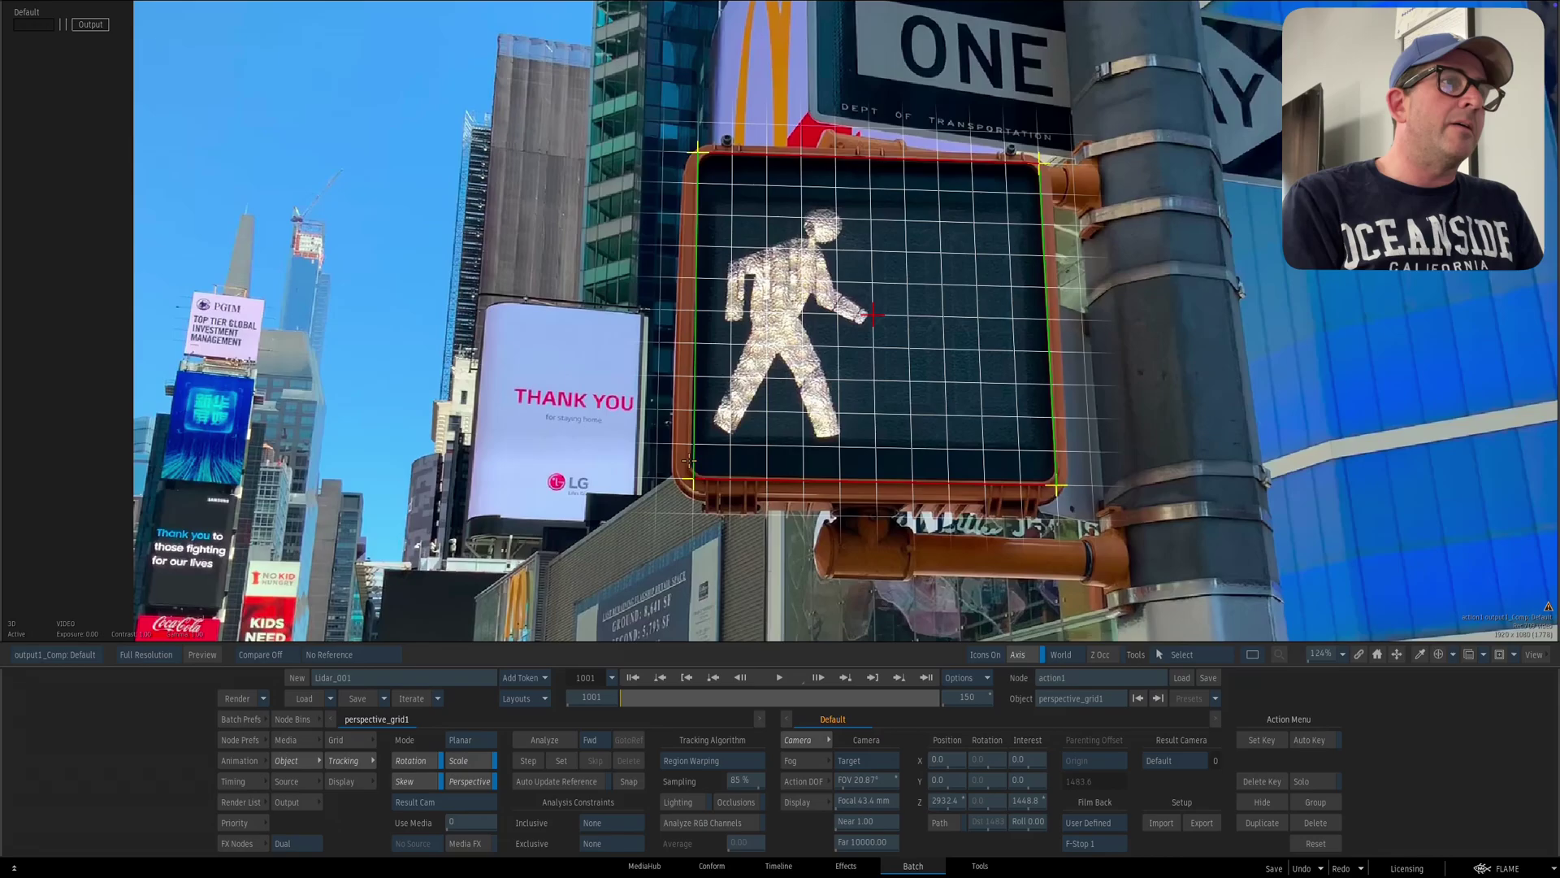
pyautogui.press('Escape')
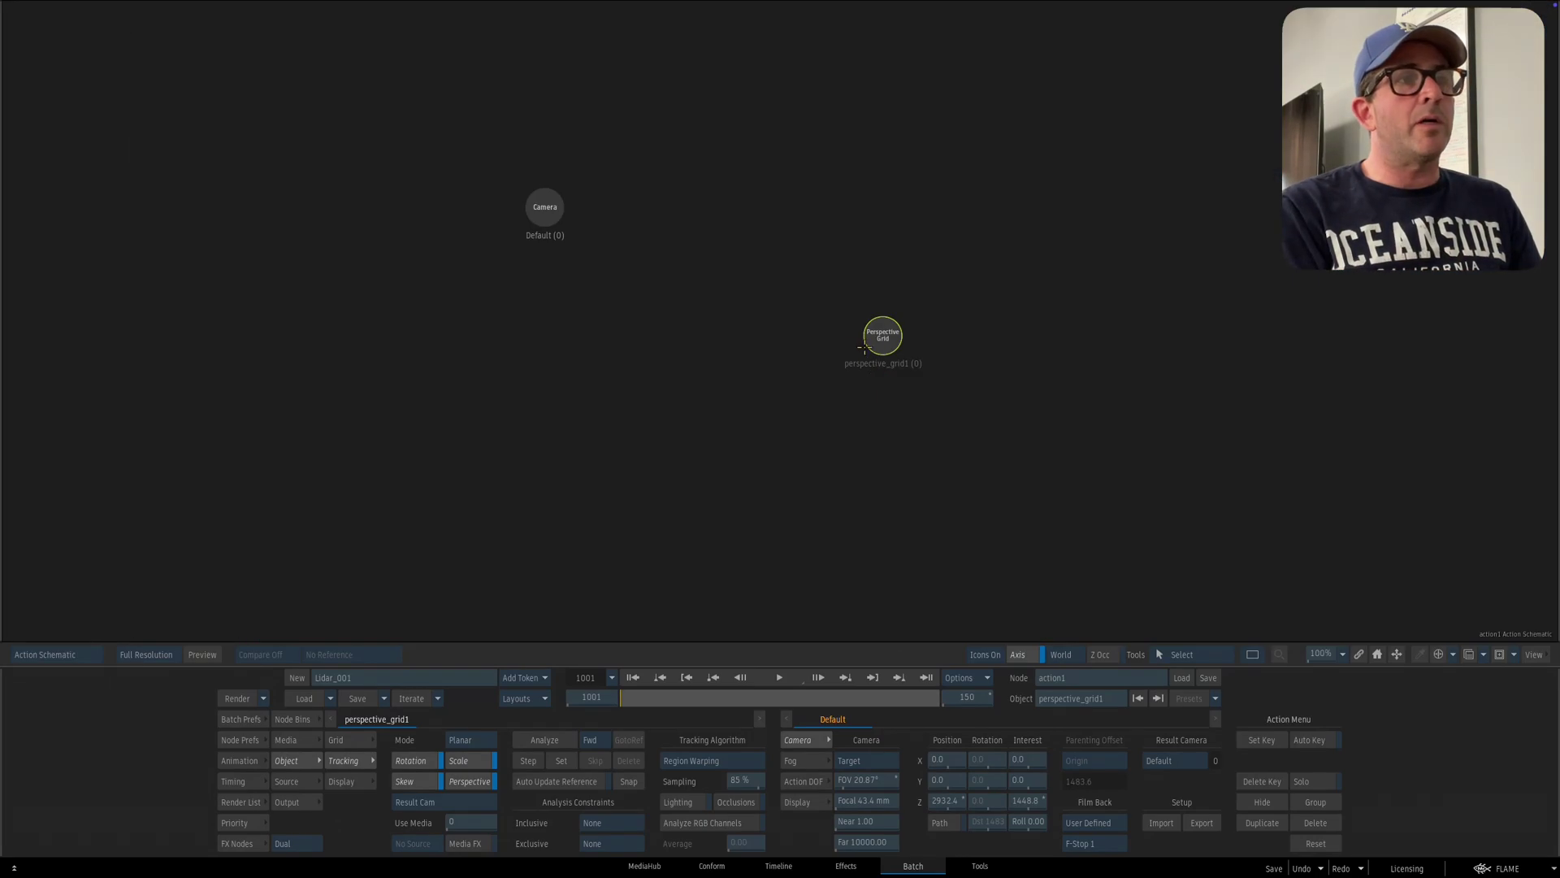
pyautogui.press('Escape')
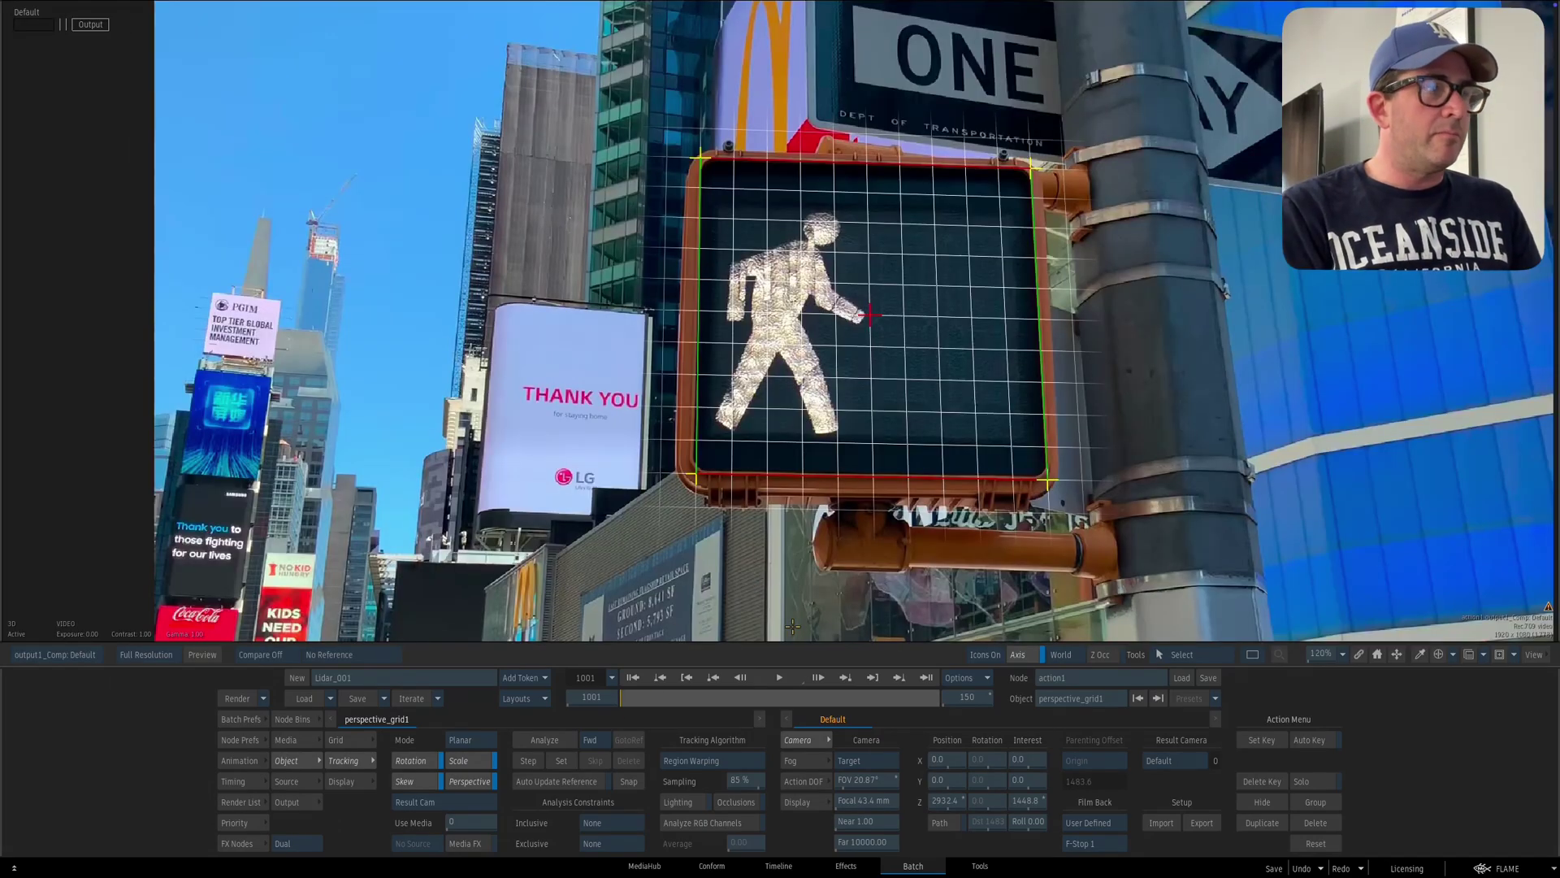
# - Snap the grid's planar tracking reference at frame 1001 and scrub ahead to check how the signal moves against it
pyautogui.click(630, 781)
pyautogui.click(631, 781)
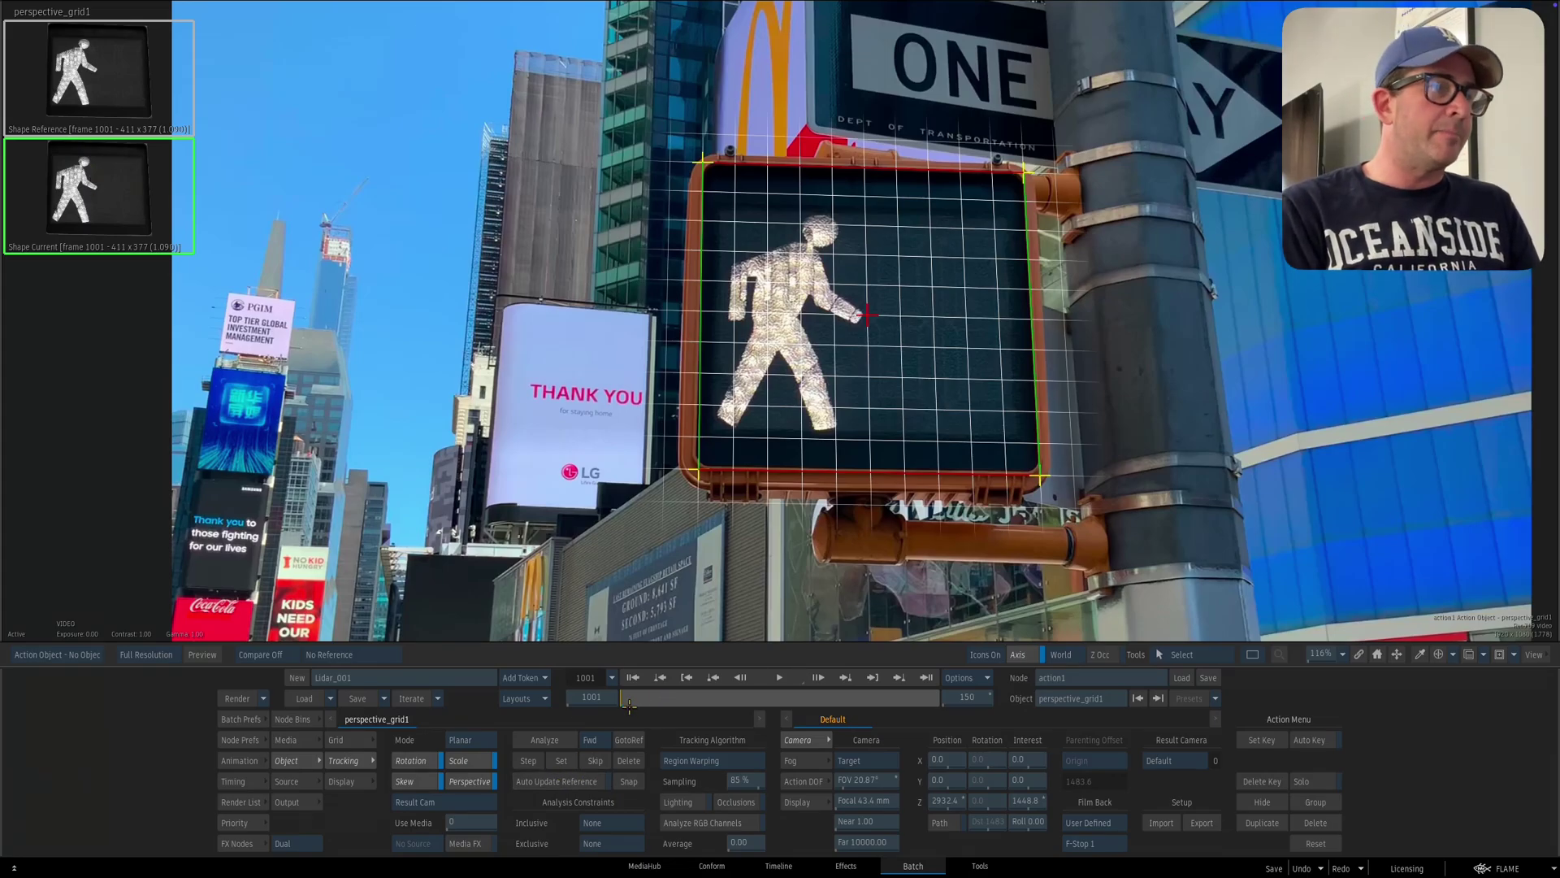
pyautogui.moveTo(625, 697); pyautogui.dragTo(665, 697)
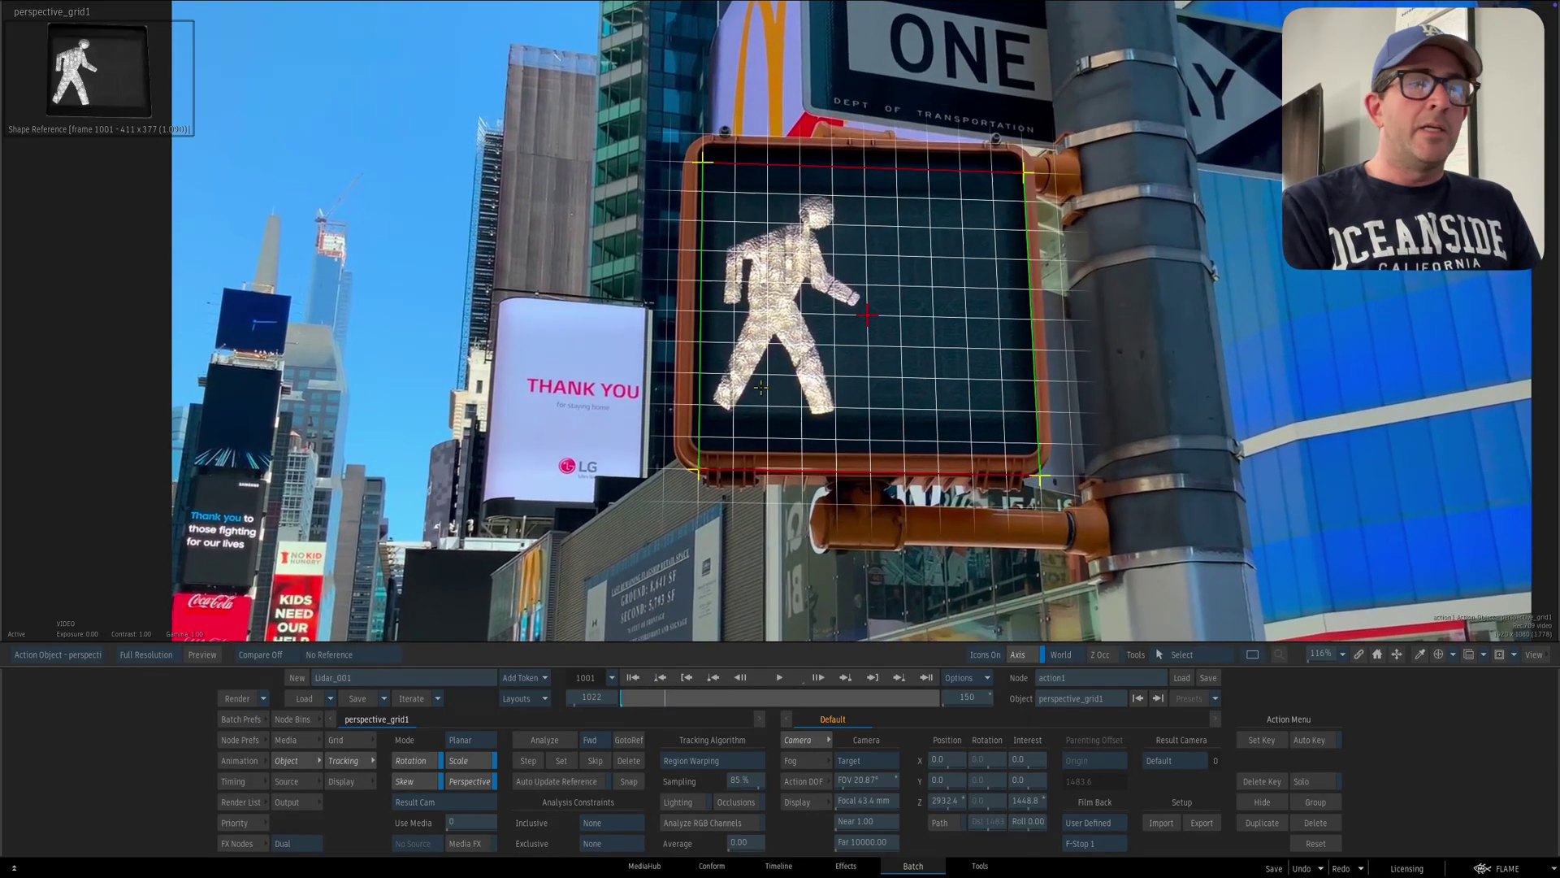
pyautogui.moveTo(660, 697)
pyautogui.mouseDown()
pyautogui.moveTo(610, 697)
pyautogui.moveTo(675, 701)
pyautogui.mouseUp()
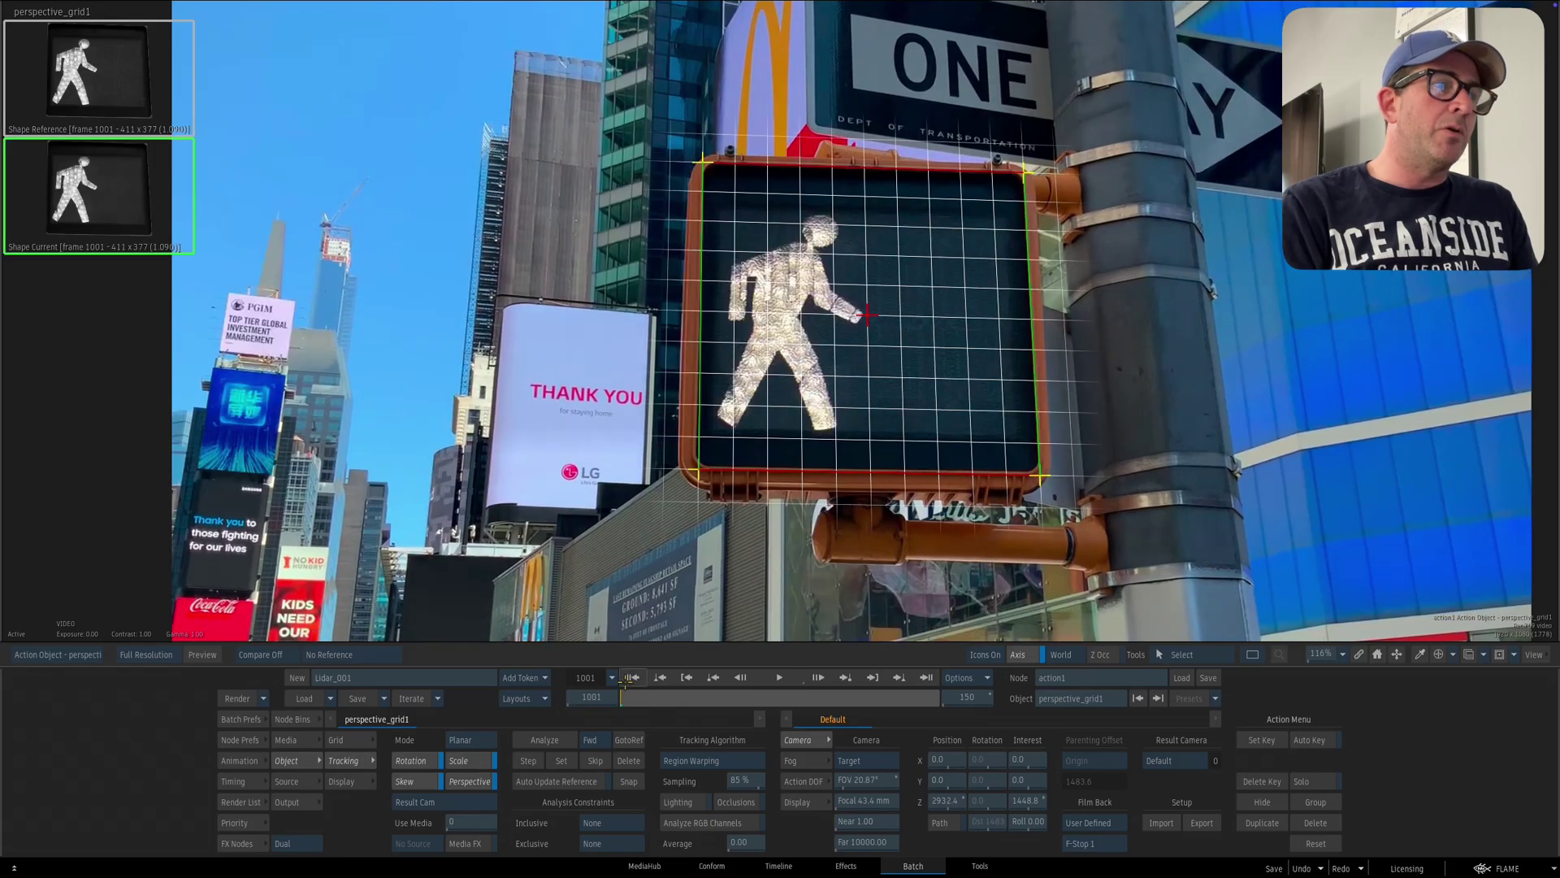
pyautogui.click(632, 677)
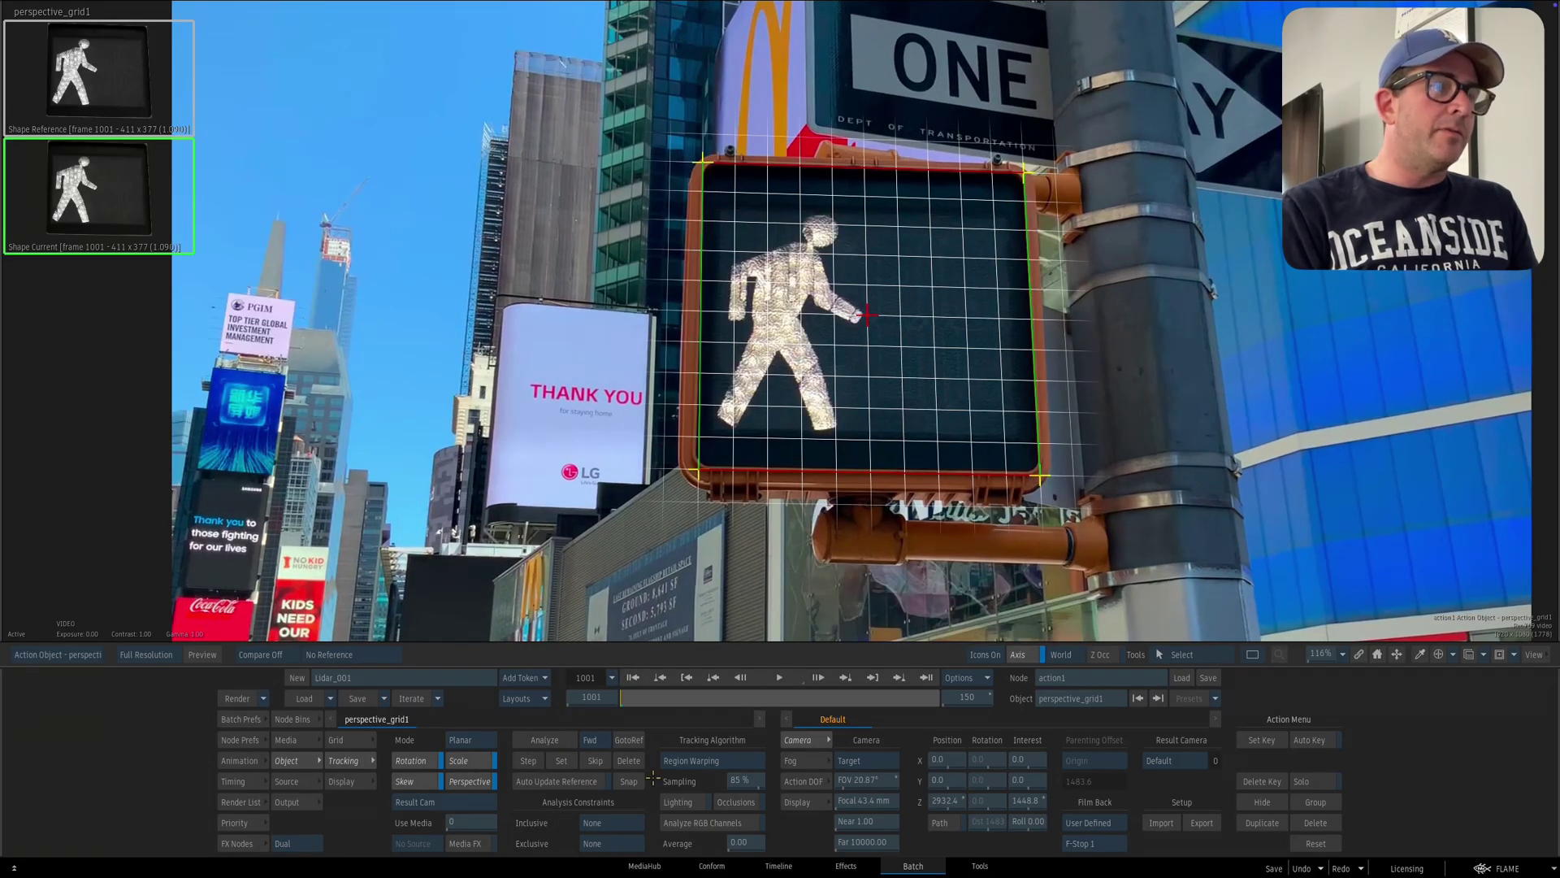
# - Try a forward planar tracking analysis from frame 1001 with Auto Update Reference off, and undo it
pyautogui.click(552, 739)
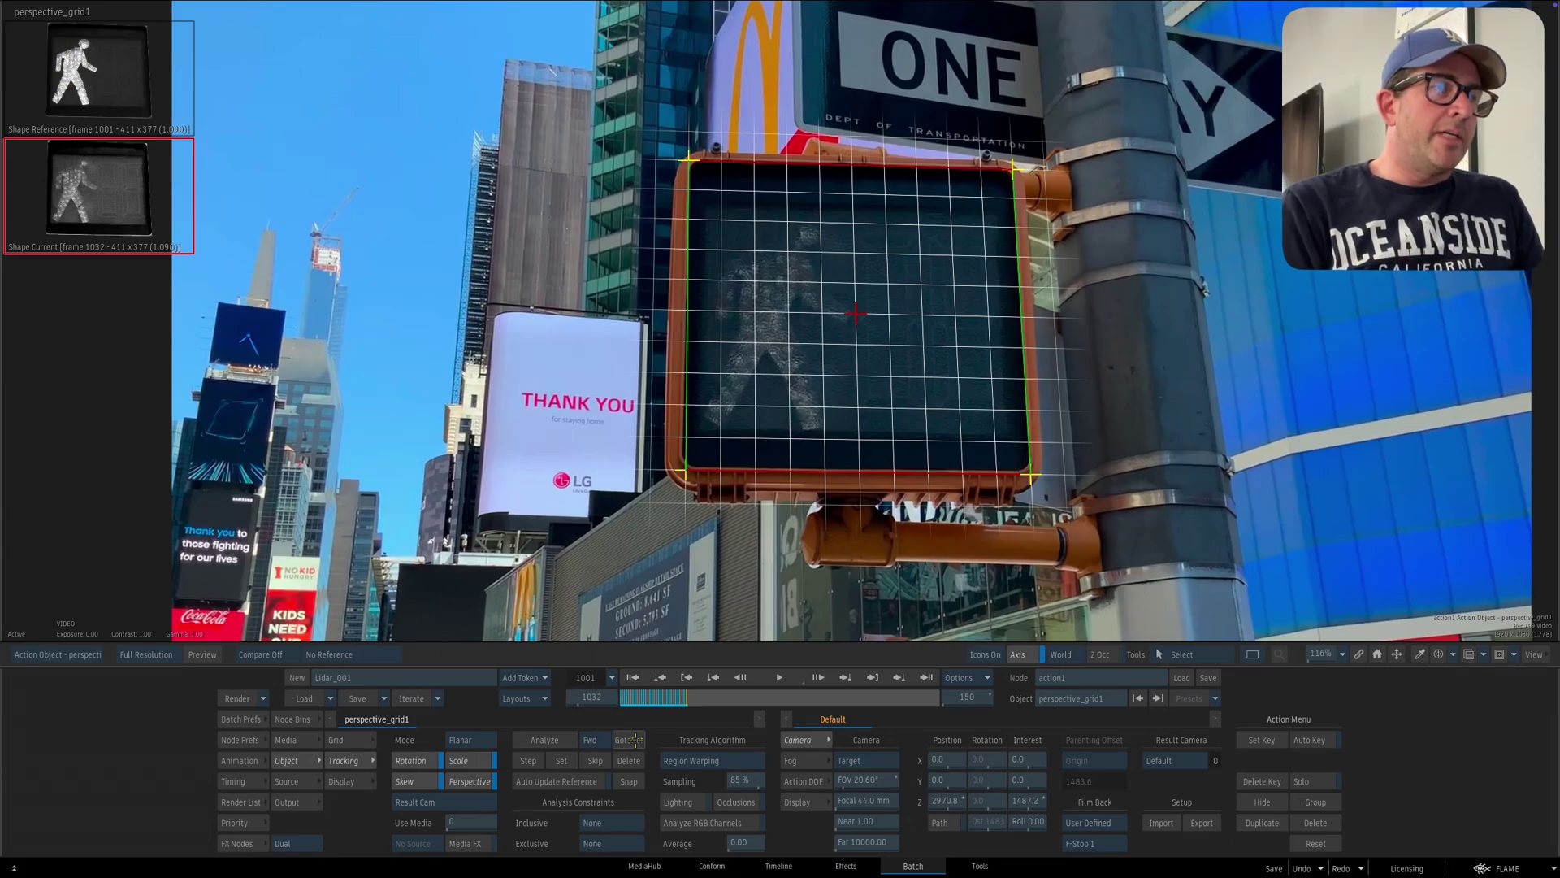
pyautogui.click(632, 678)
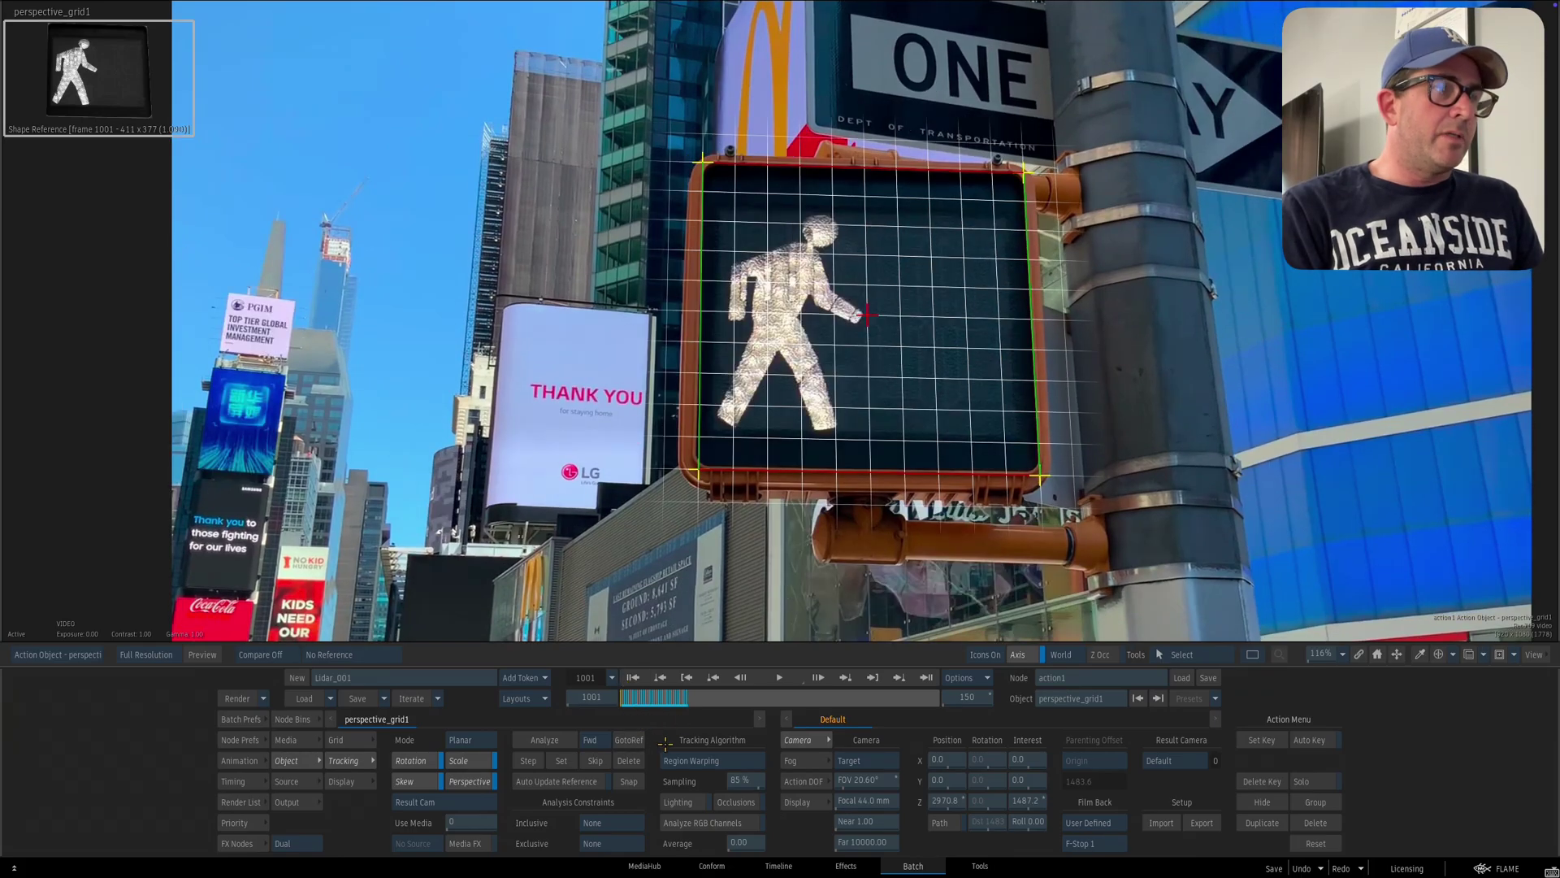
pyautogui.hotkey('ctrl', 'z')
# - Enable Auto Update Reference for the grid's tracker and step through frames 1032 to 1040 to examine the signal's change
pyautogui.click(569, 781)
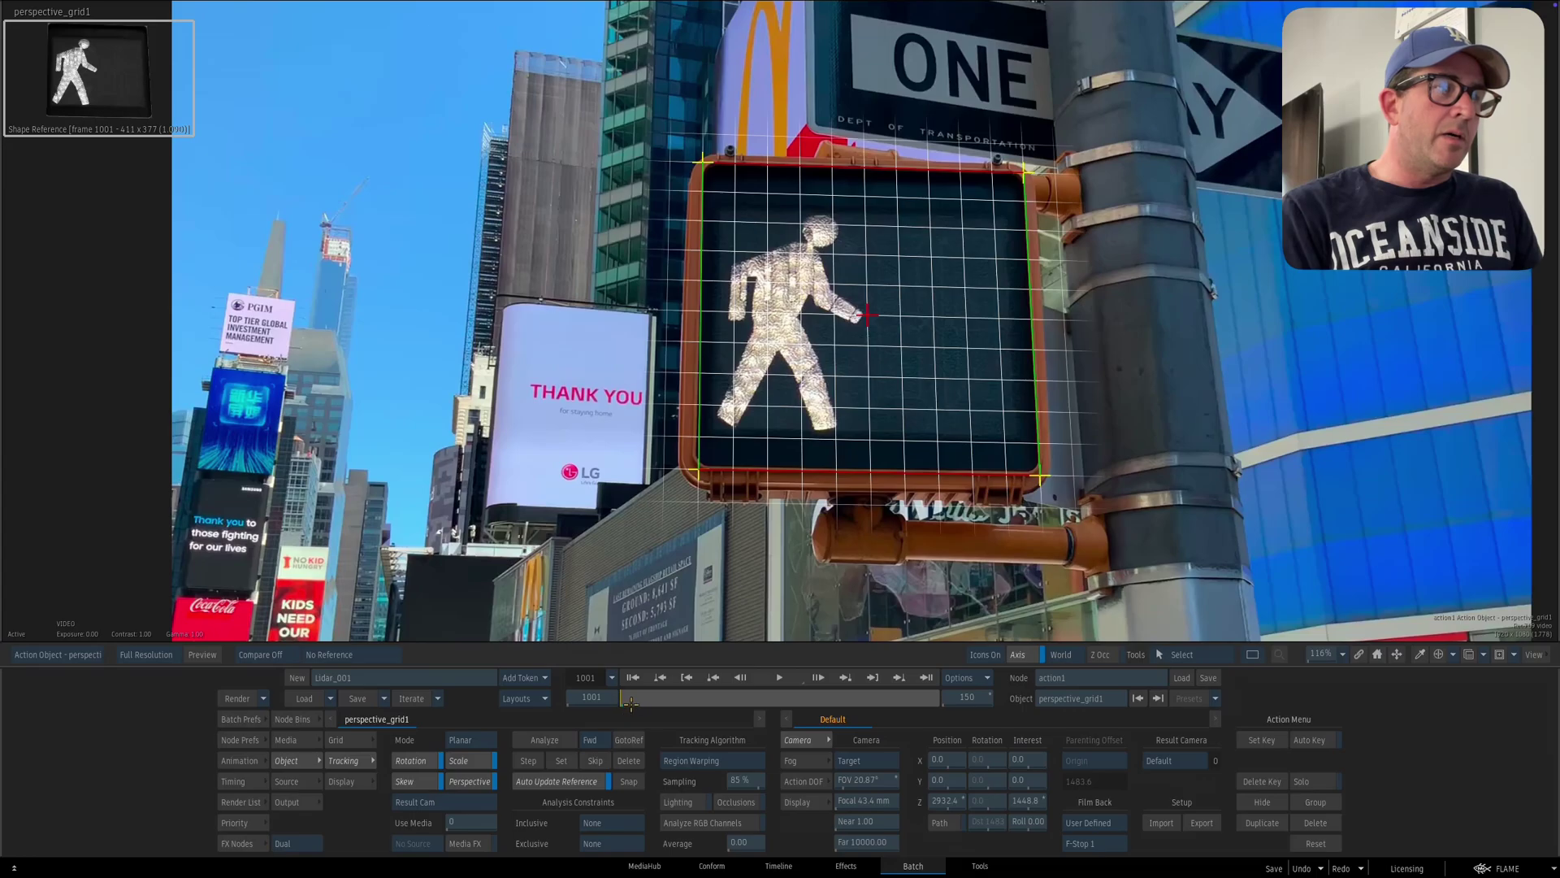
pyautogui.moveTo(630, 700); pyautogui.dragTo(680, 711)
pyautogui.press('Right')
pyautogui.press('Right')
pyautogui.press('Right')
pyautogui.press('Right')
pyautogui.press('Right')
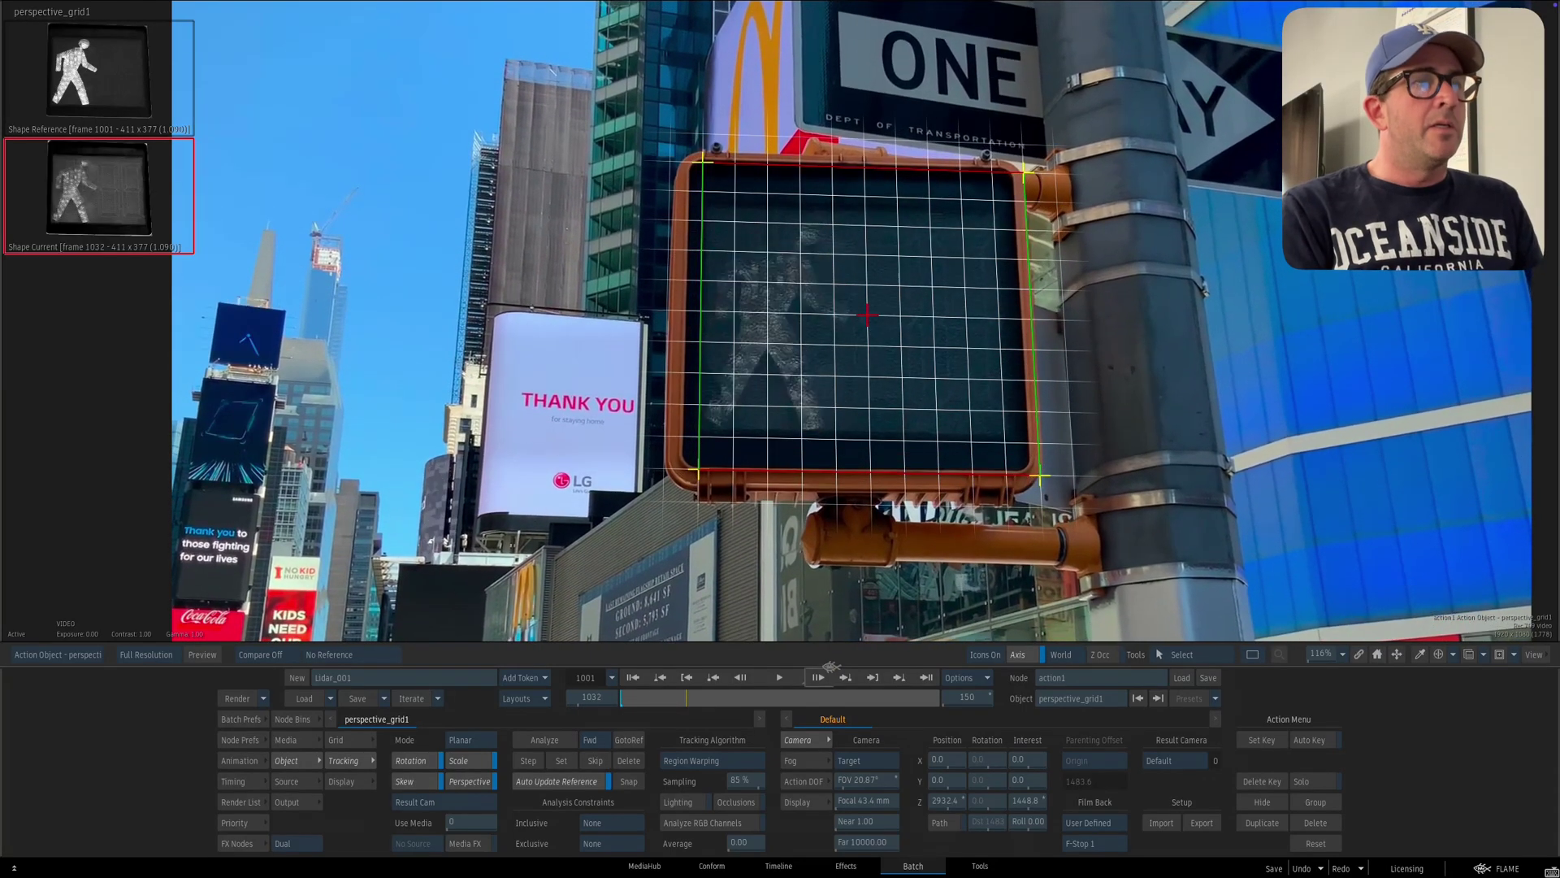
pyautogui.press('Left')
pyautogui.press('Left')
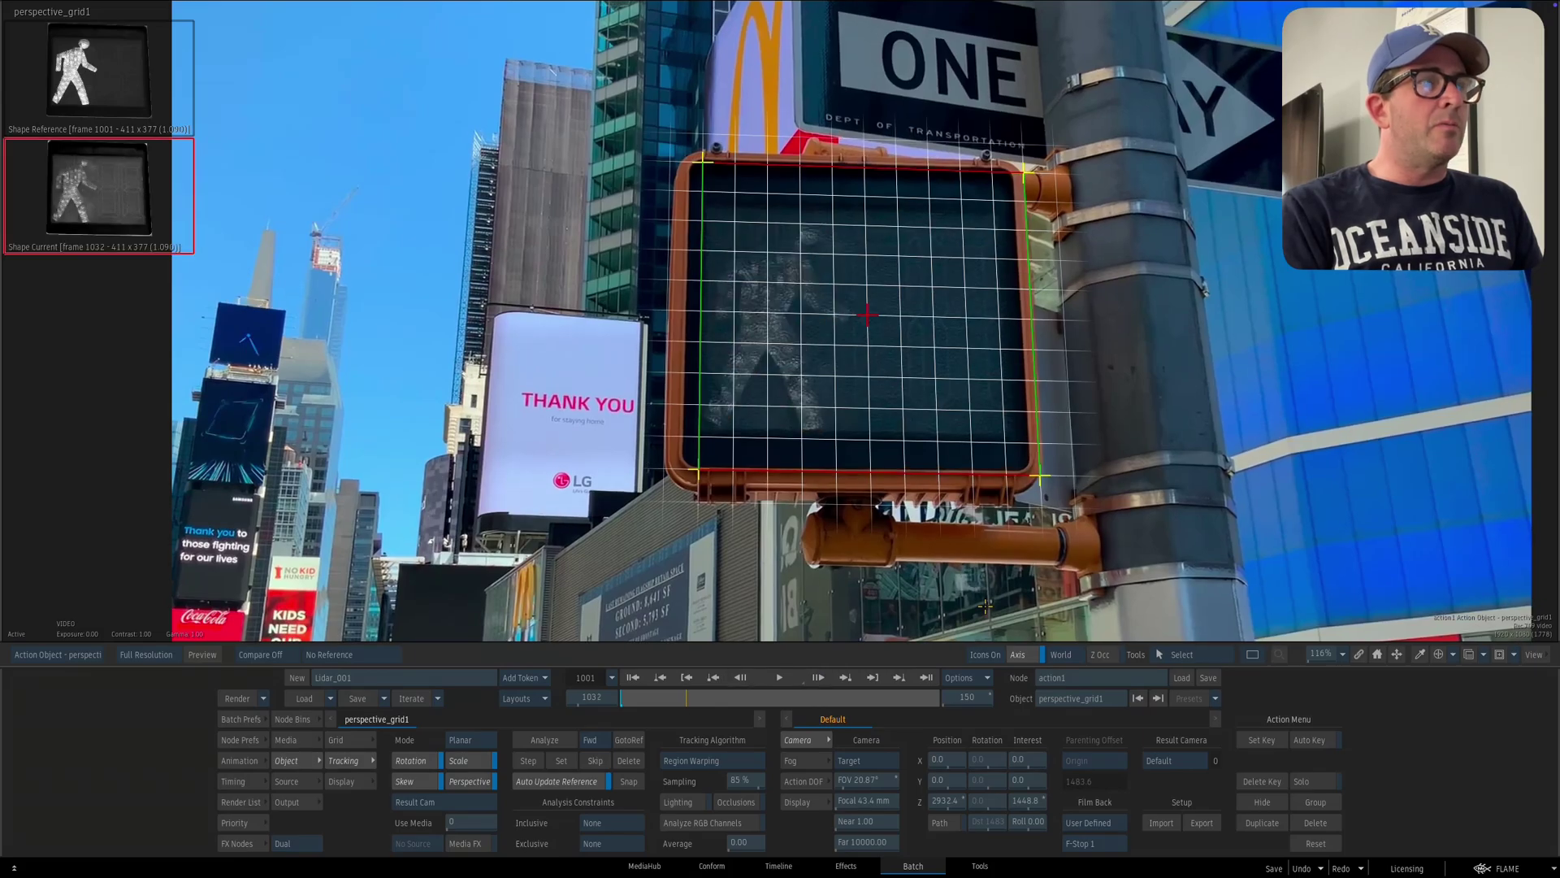
pyautogui.press('Right')
pyautogui.press('Right')
pyautogui.press('Right')
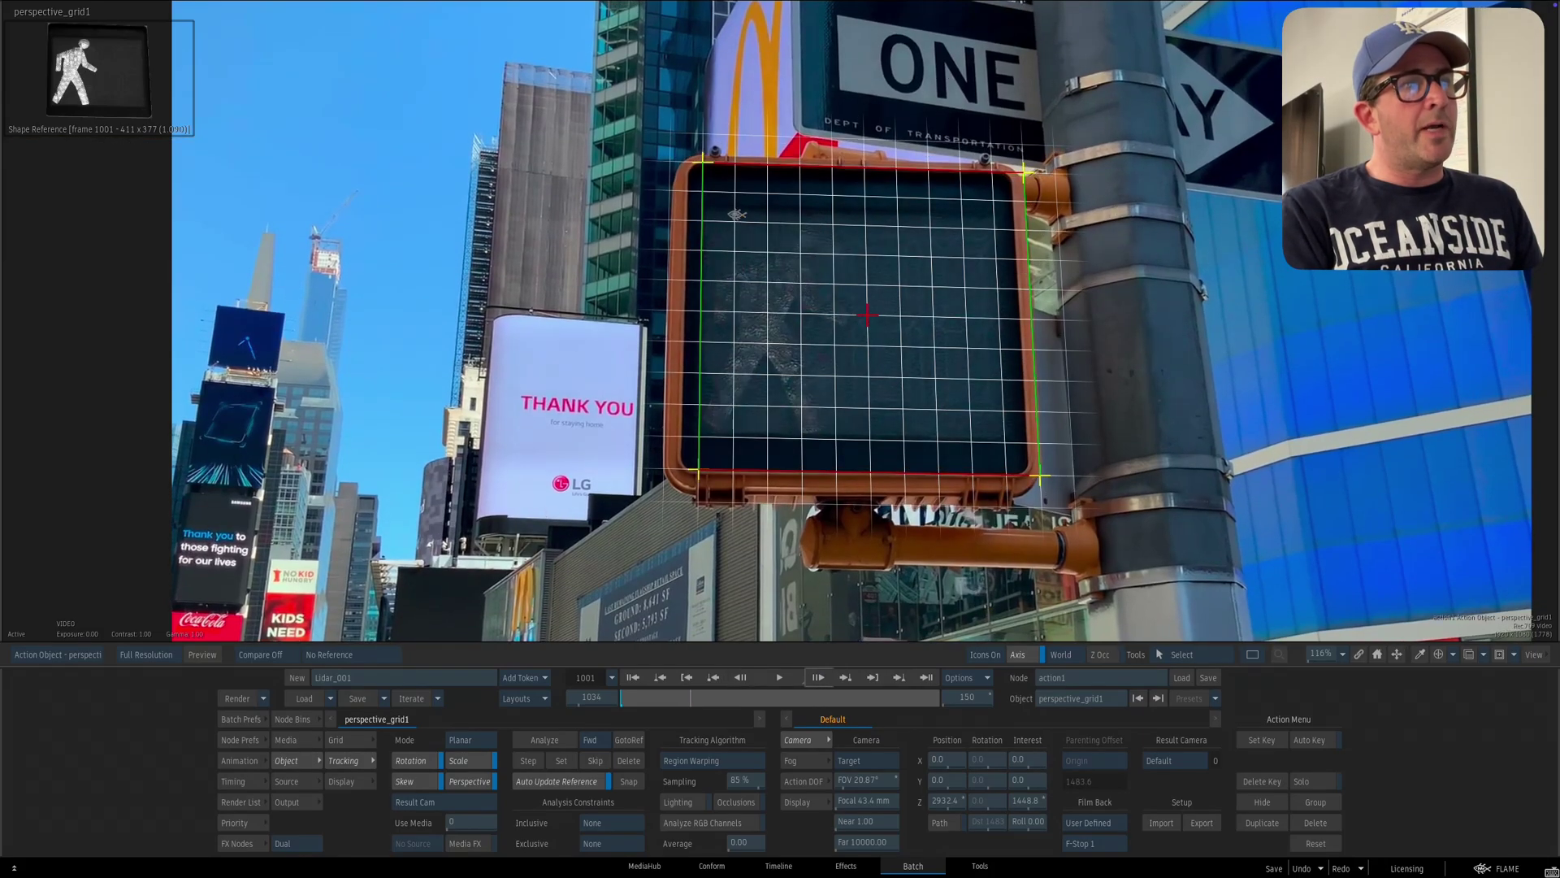
pyautogui.press('Left')
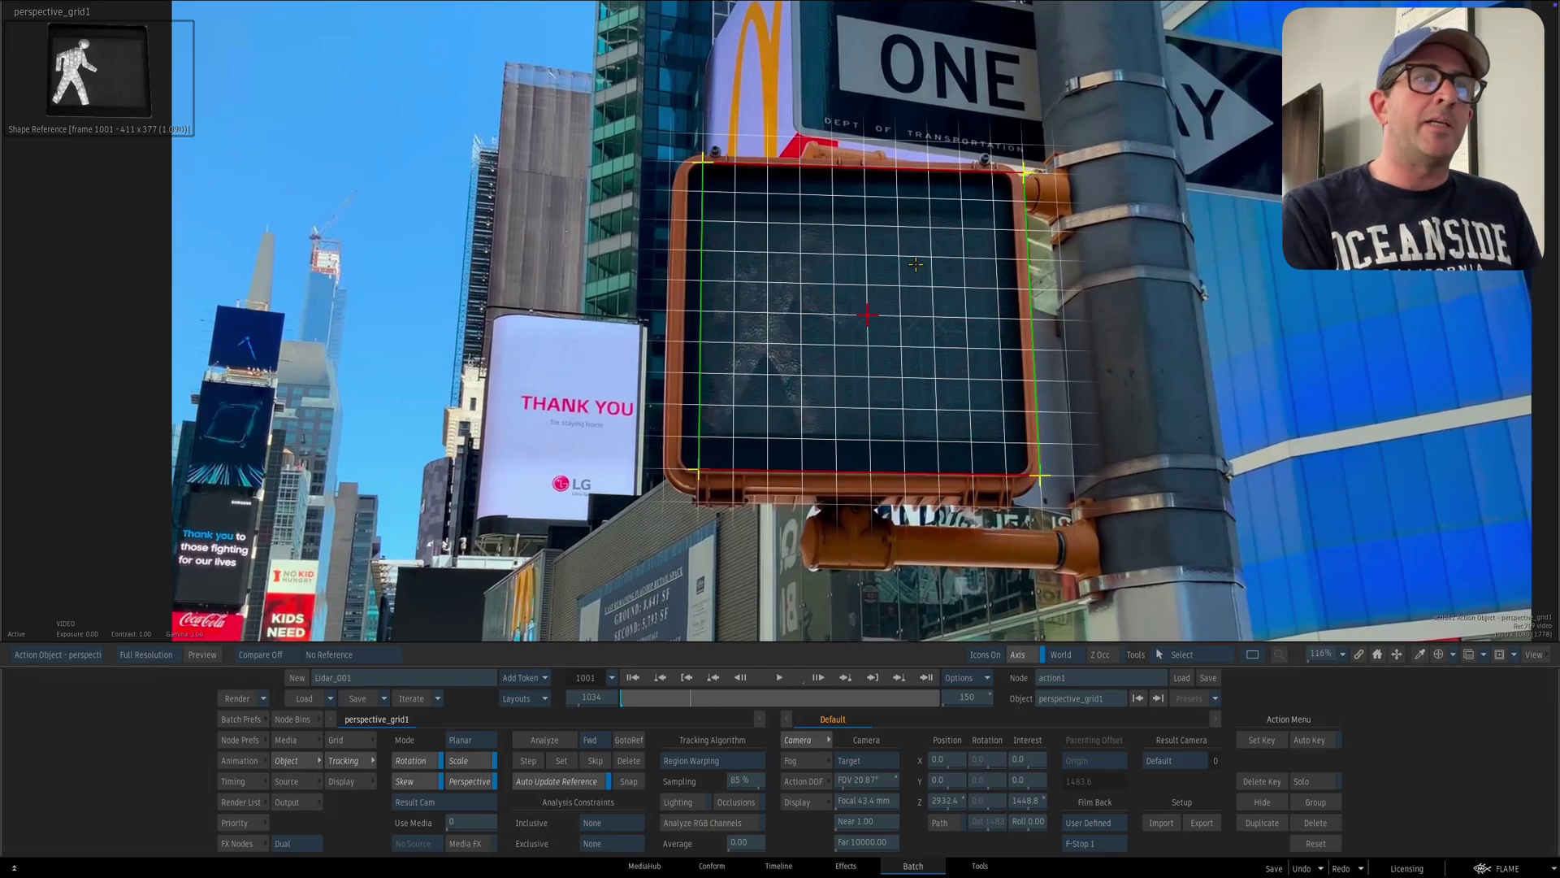
pyautogui.press('Right')
pyautogui.press('Right')
pyautogui.press('Right')
pyautogui.press('Right')
pyautogui.press('Right')
pyautogui.press('Right')
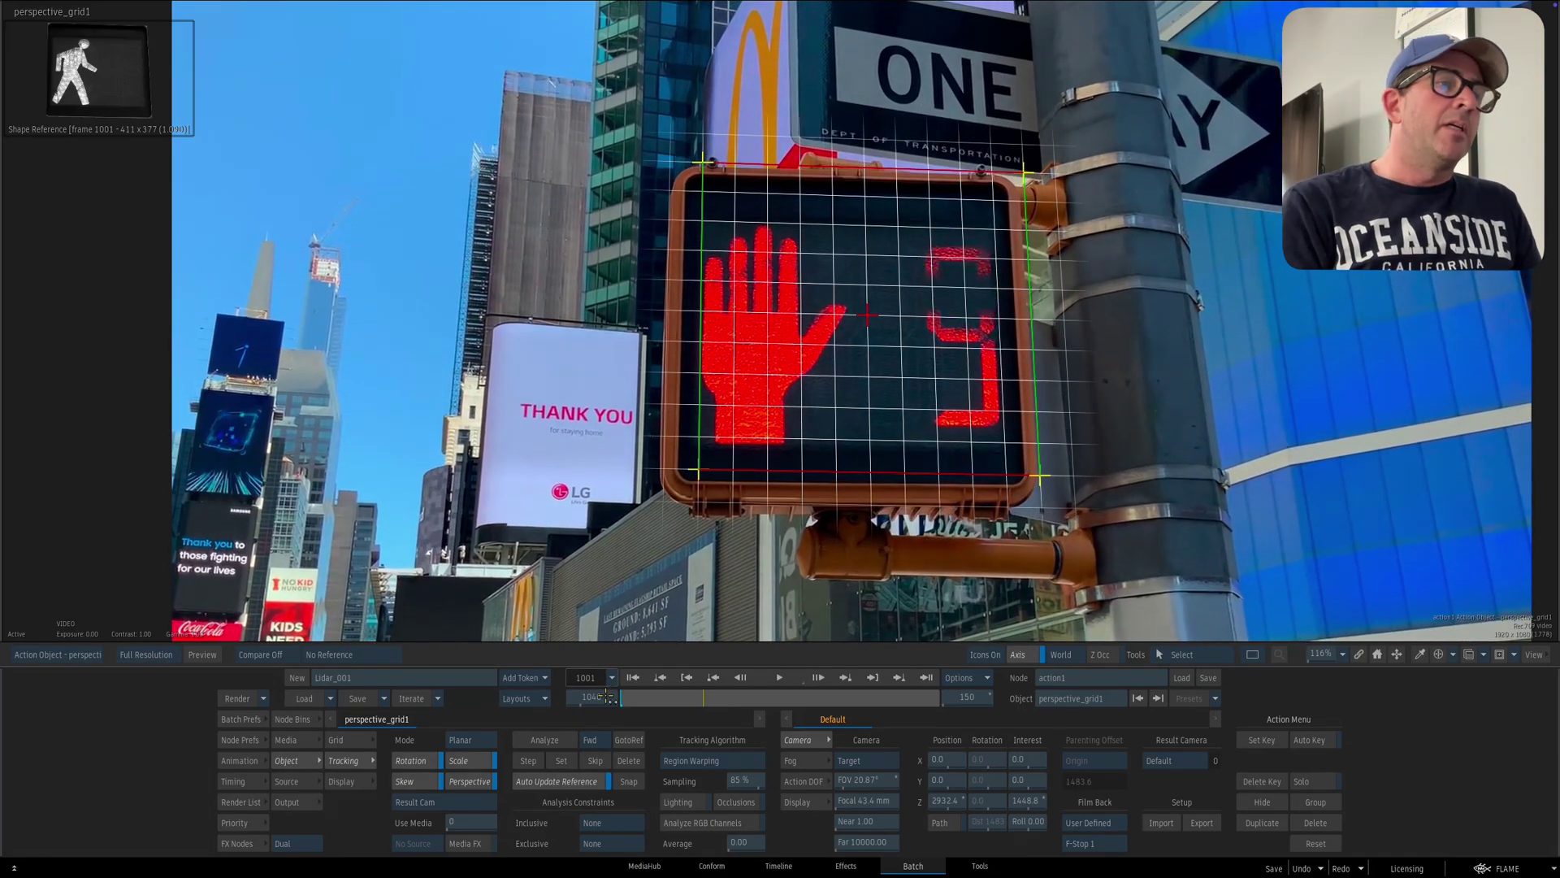
# - Snap the tracking reference again at frame 1001 and run the forward planar analysis across the whole clip
pyautogui.click(632, 677)
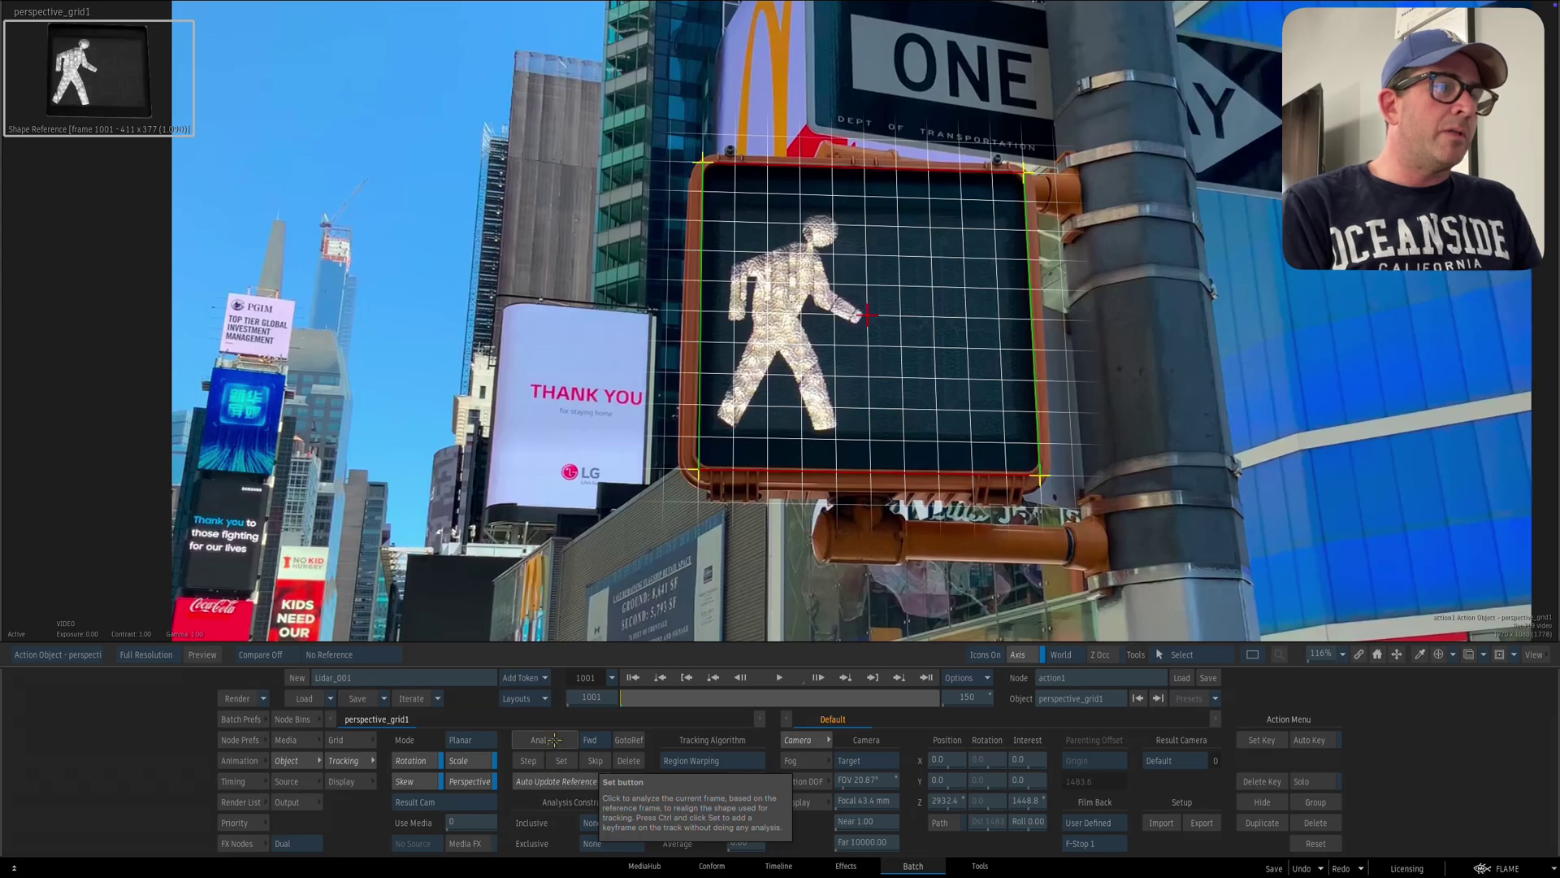
pyautogui.click(568, 755)
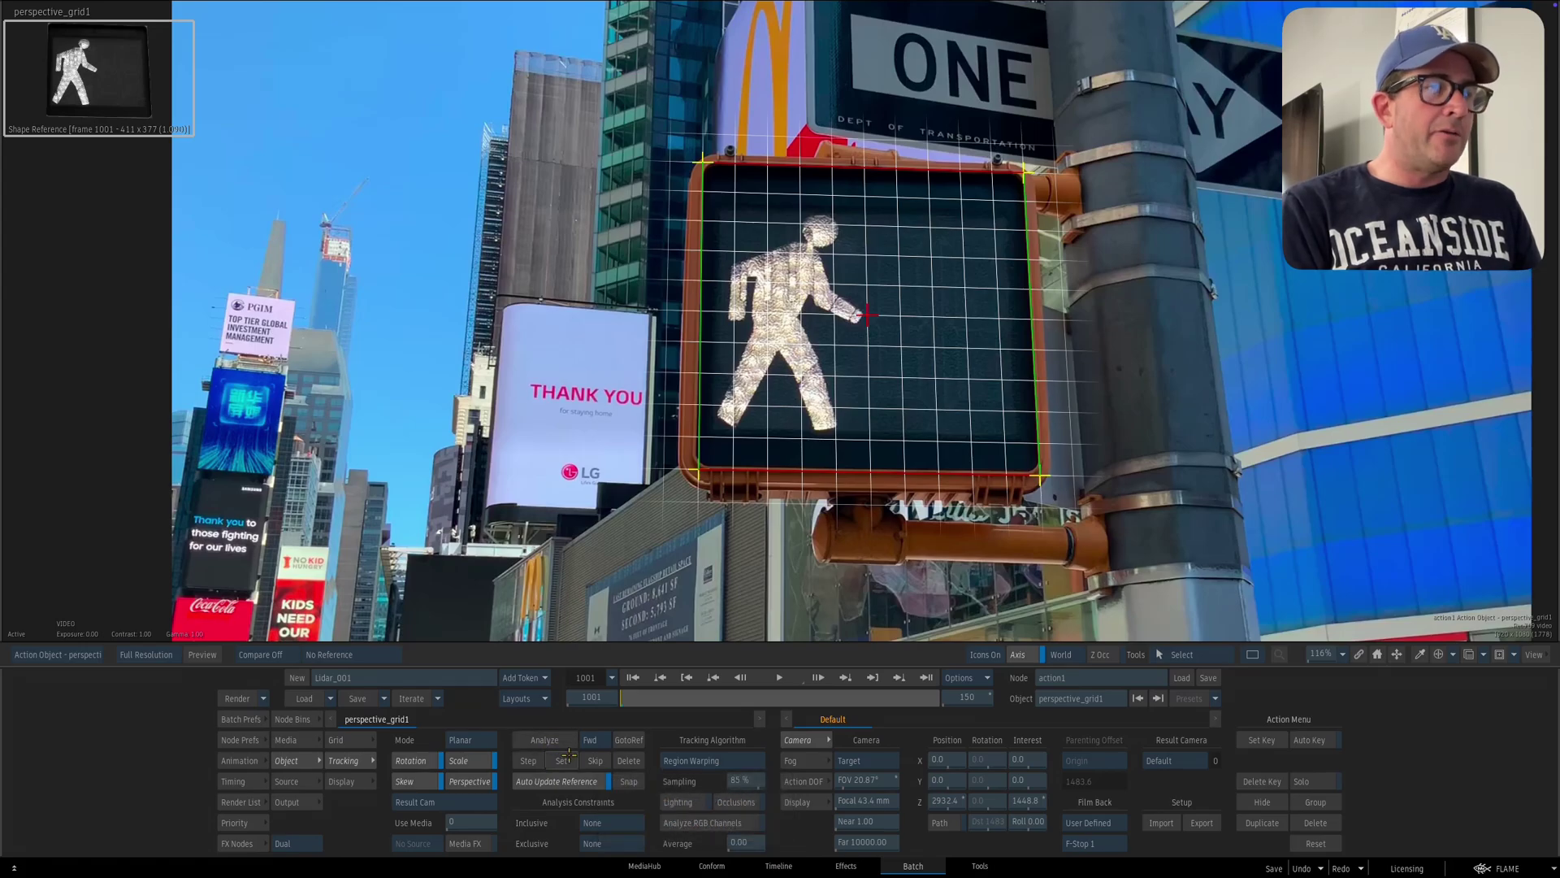
pyautogui.click(632, 781)
pyautogui.click(546, 739)
pyautogui.click(544, 738)
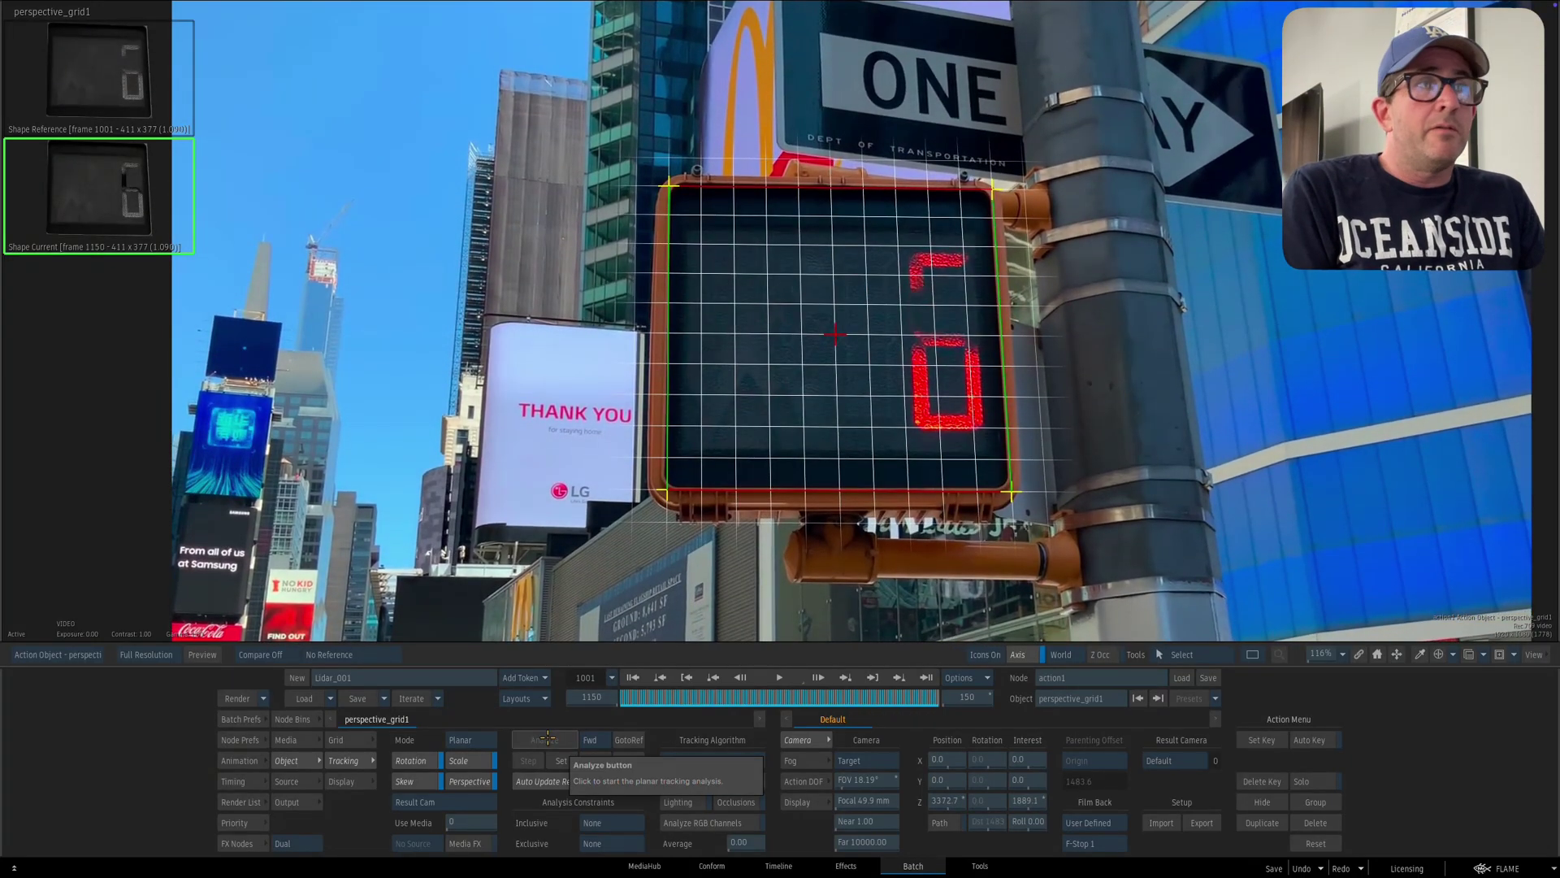
# - Add a media input with a surface to the Action node and feed it with the street clip
pyautogui.press('Escape')
pyautogui.press('n')
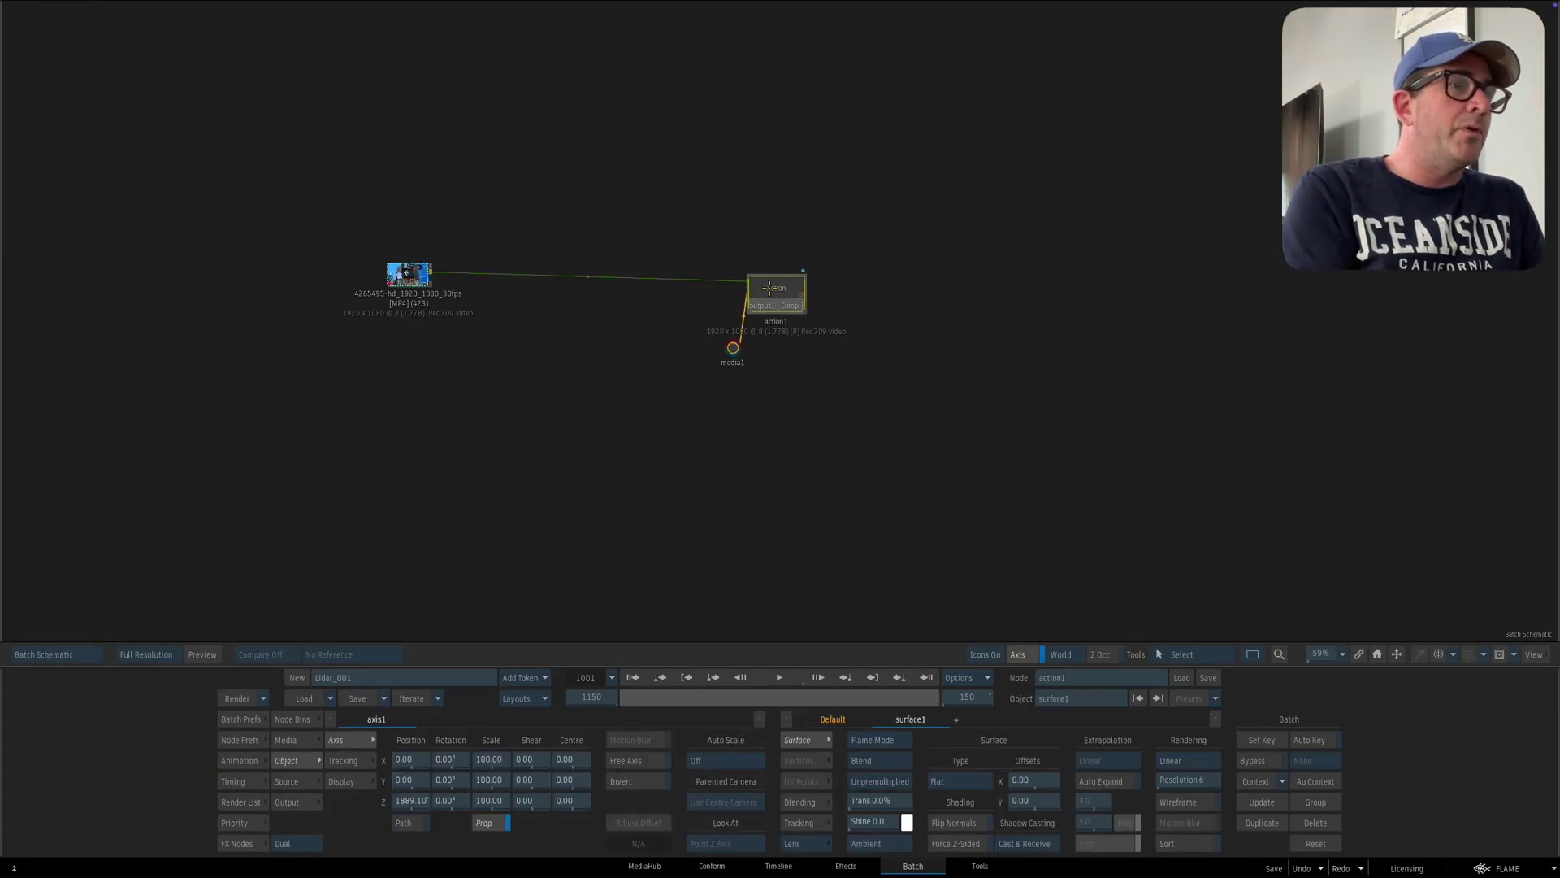
pyautogui.doubleClick(732, 347)
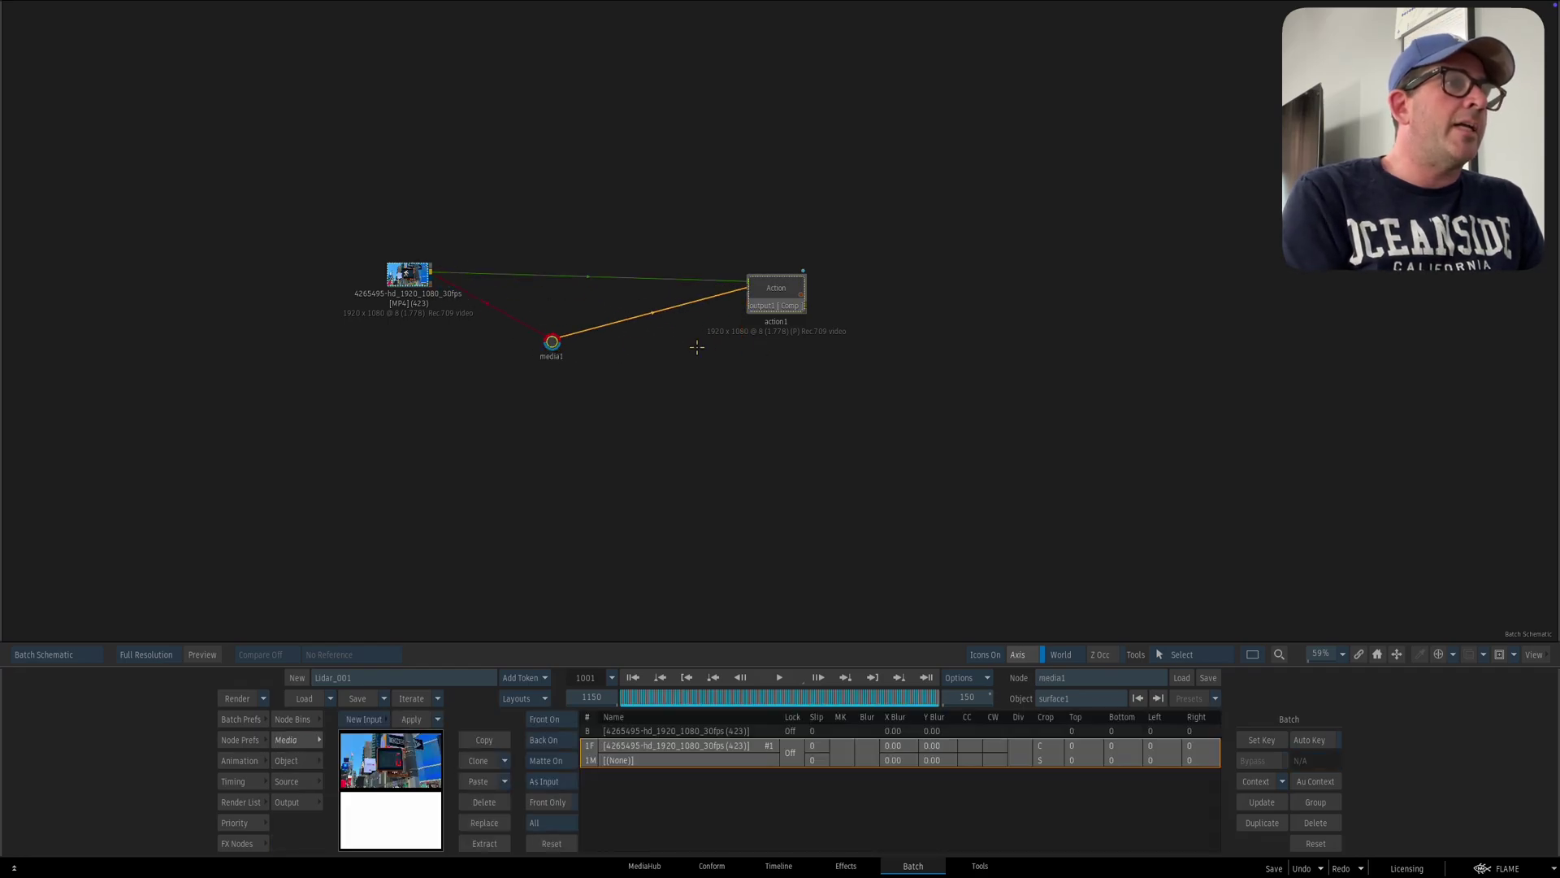
# - Place the surface's axis below the perspective grid, set its Z position to 0, and parent it to the grid
pyautogui.moveTo(1004, 363); pyautogui.dragTo(923, 417)
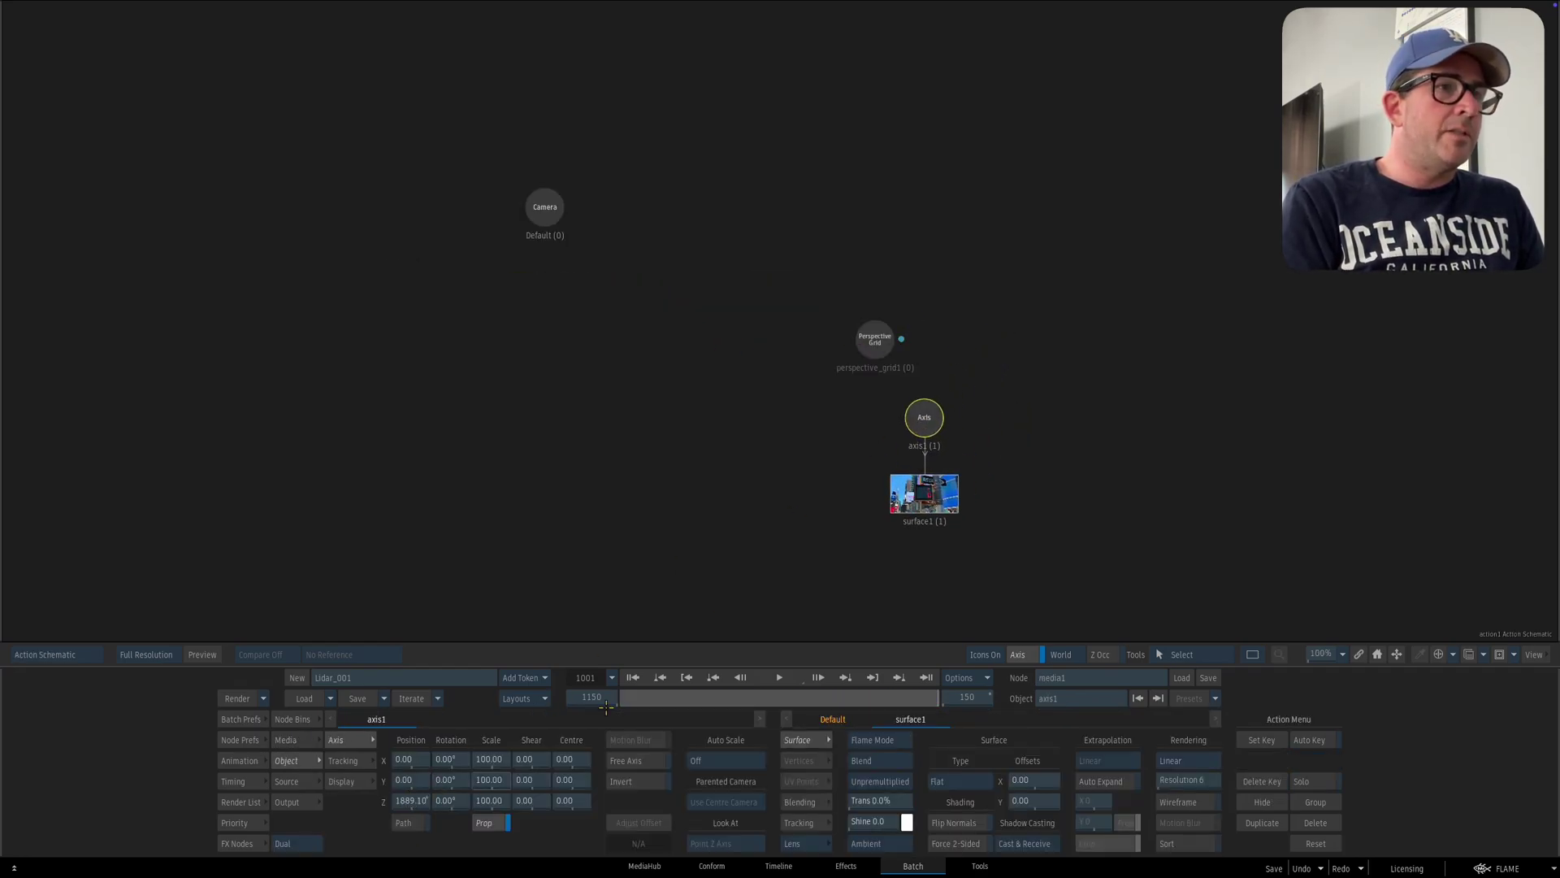
pyautogui.click(412, 799)
pyautogui.press('Return')
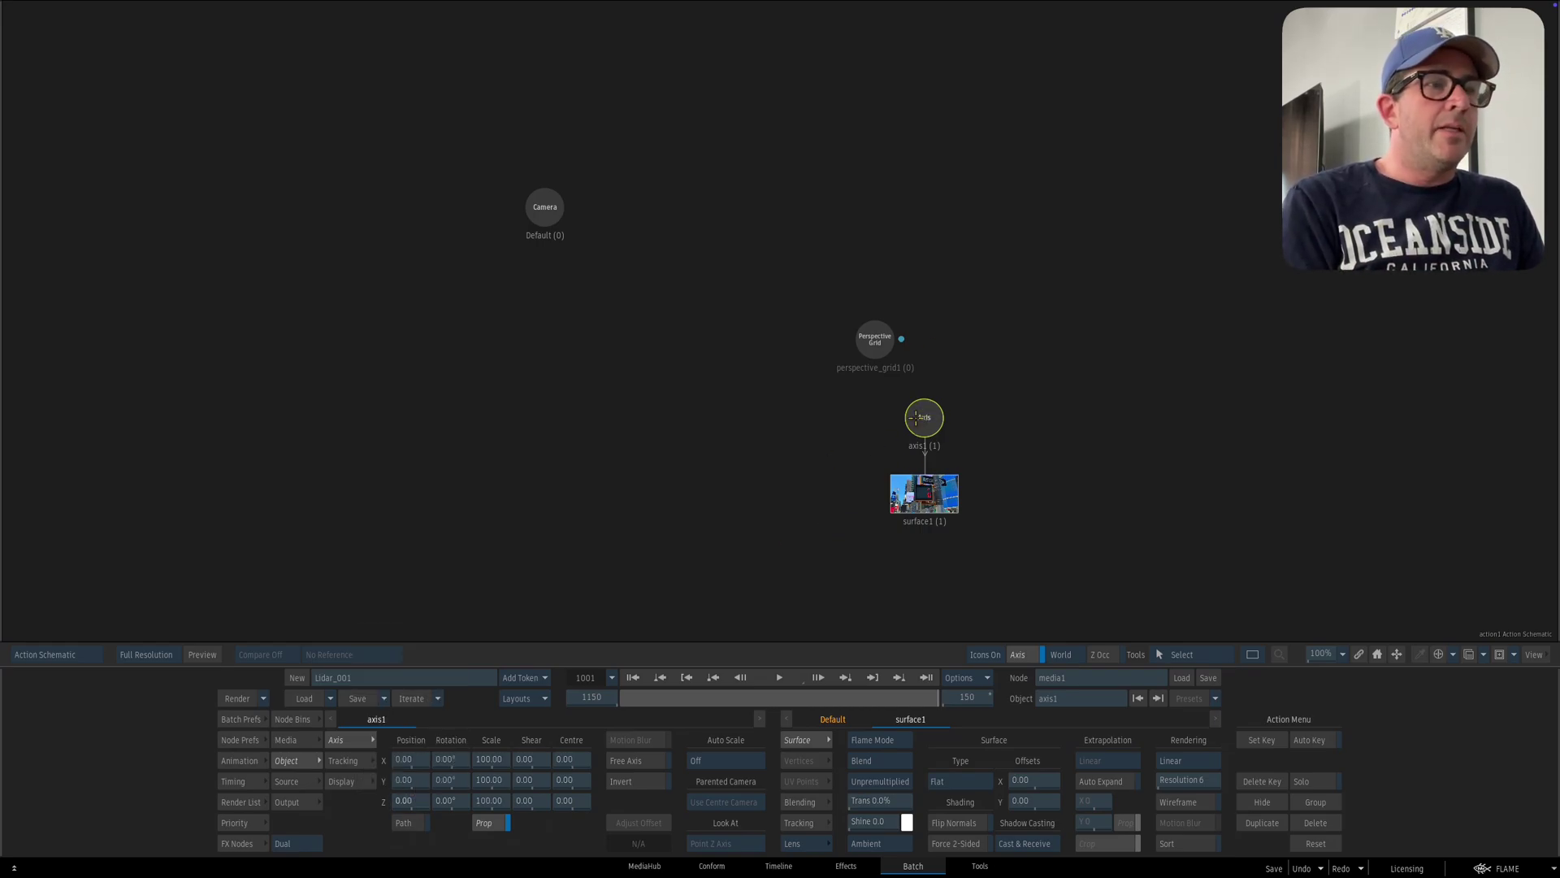
pyautogui.moveTo(876, 338); pyautogui.dragTo(873, 333)
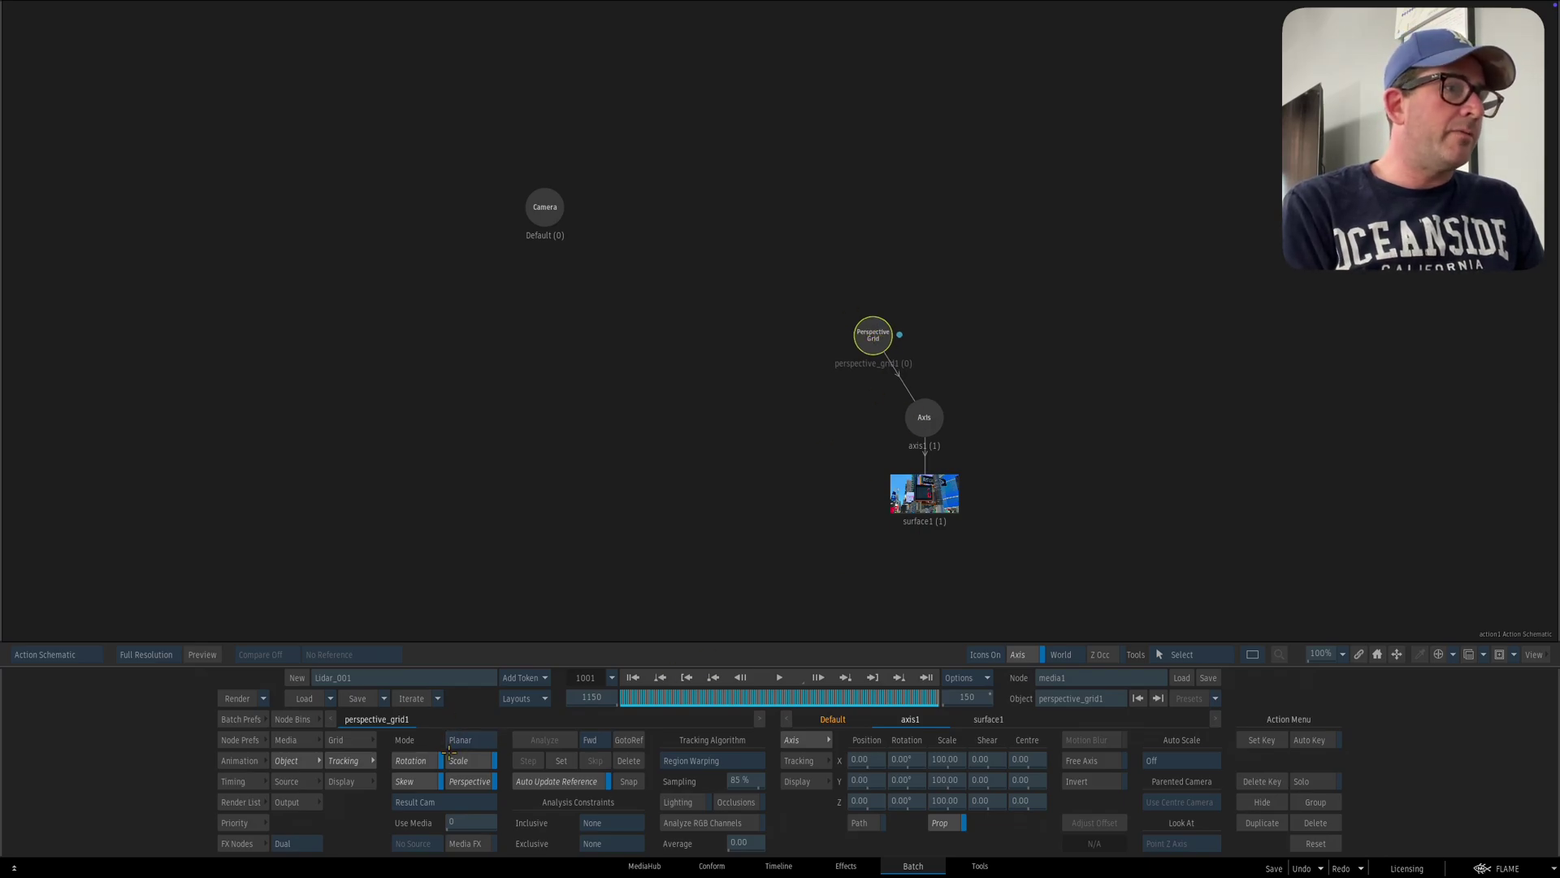
# - Enable Invert in the tracked perspective grid's transform to stabilize the clip on the pedestrian signal
pyautogui.click(346, 740)
pyautogui.press('F4')
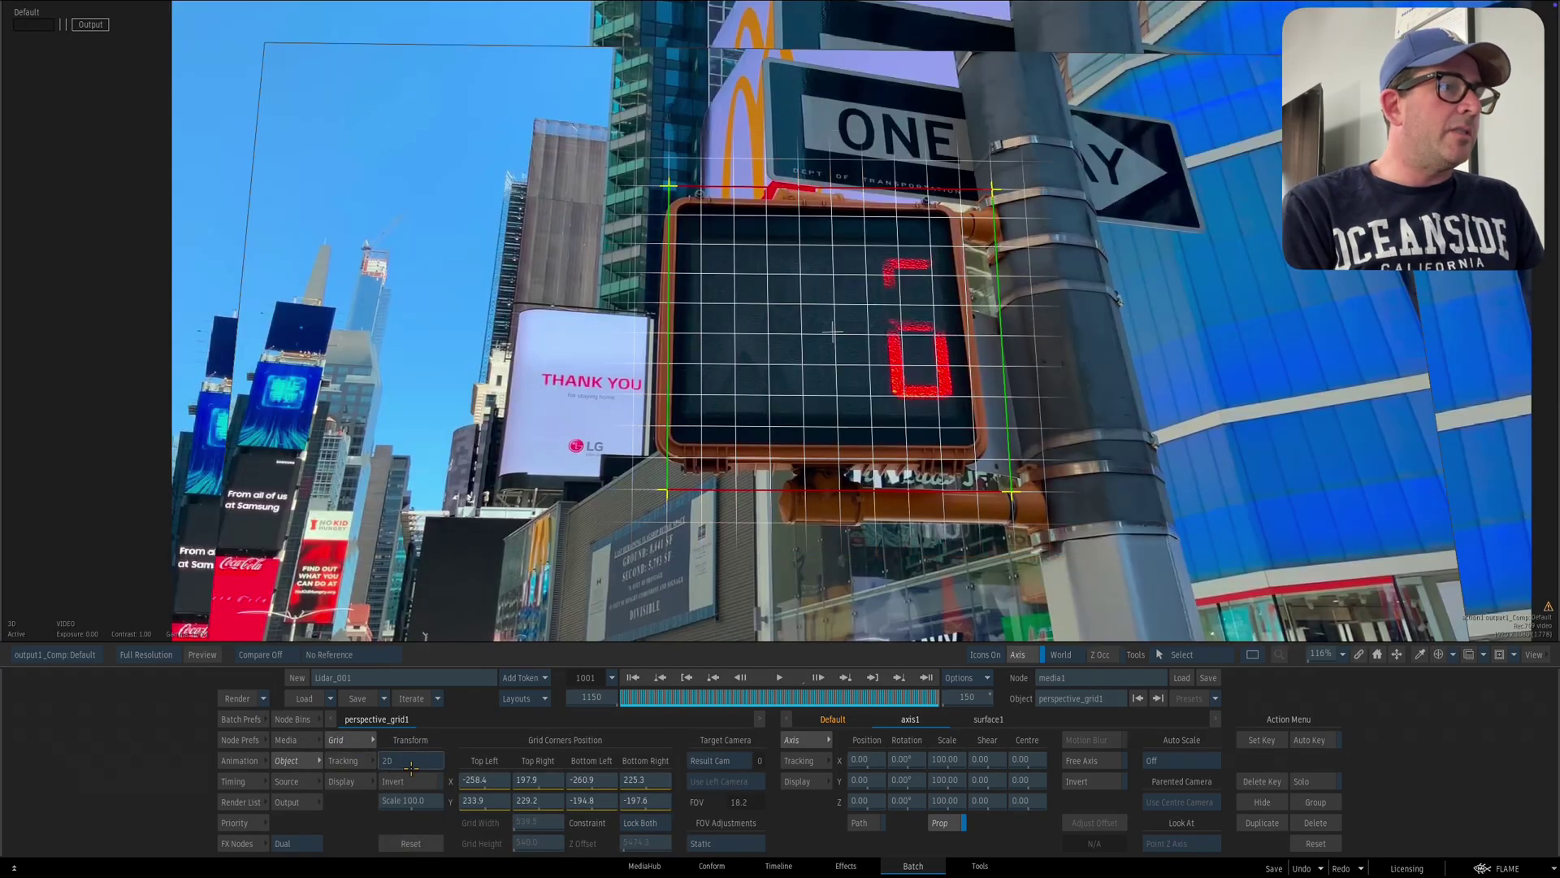
pyautogui.click(398, 781)
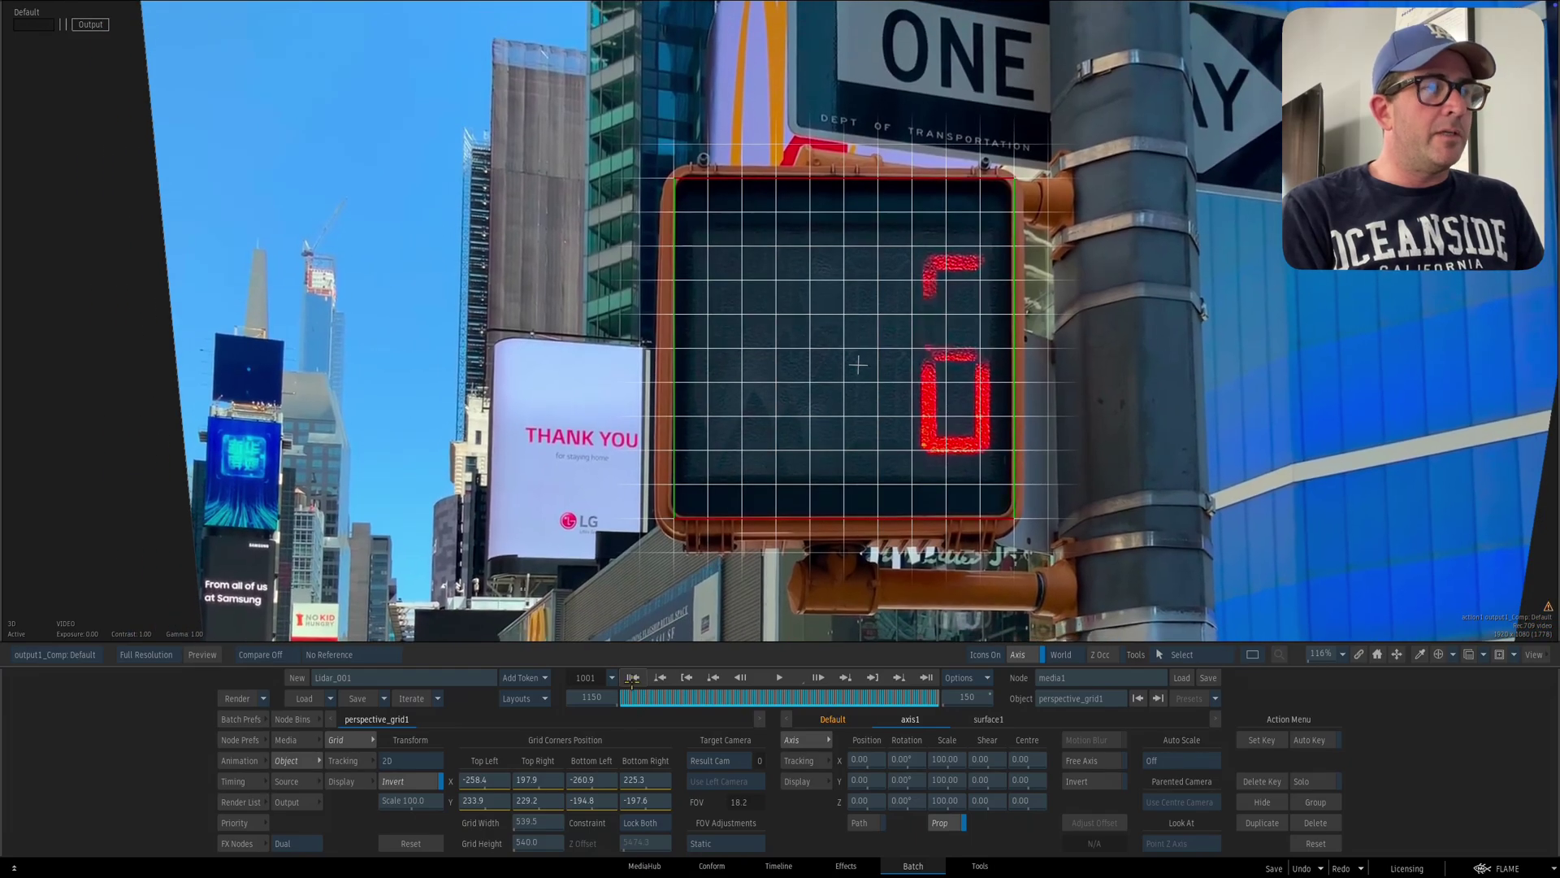
# - Play back the stabilized clip from frame 1001 without the grid overlay
pyautogui.click(632, 678)
pyautogui.press('i')
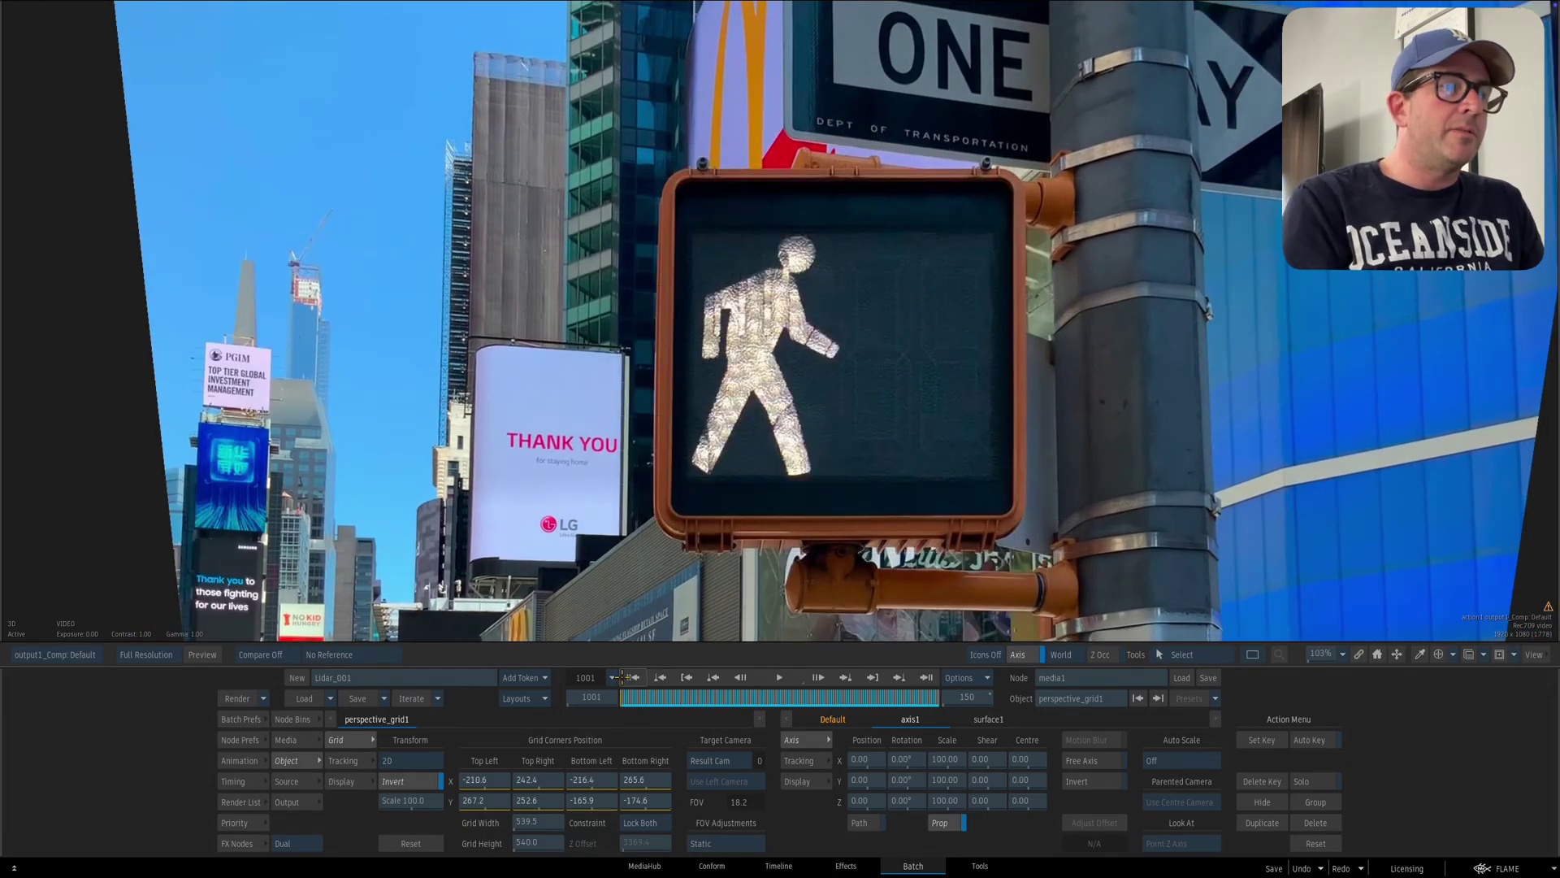
pyautogui.moveTo(845, 534); pyautogui.dragTo(887, 476)
pyautogui.press('space')
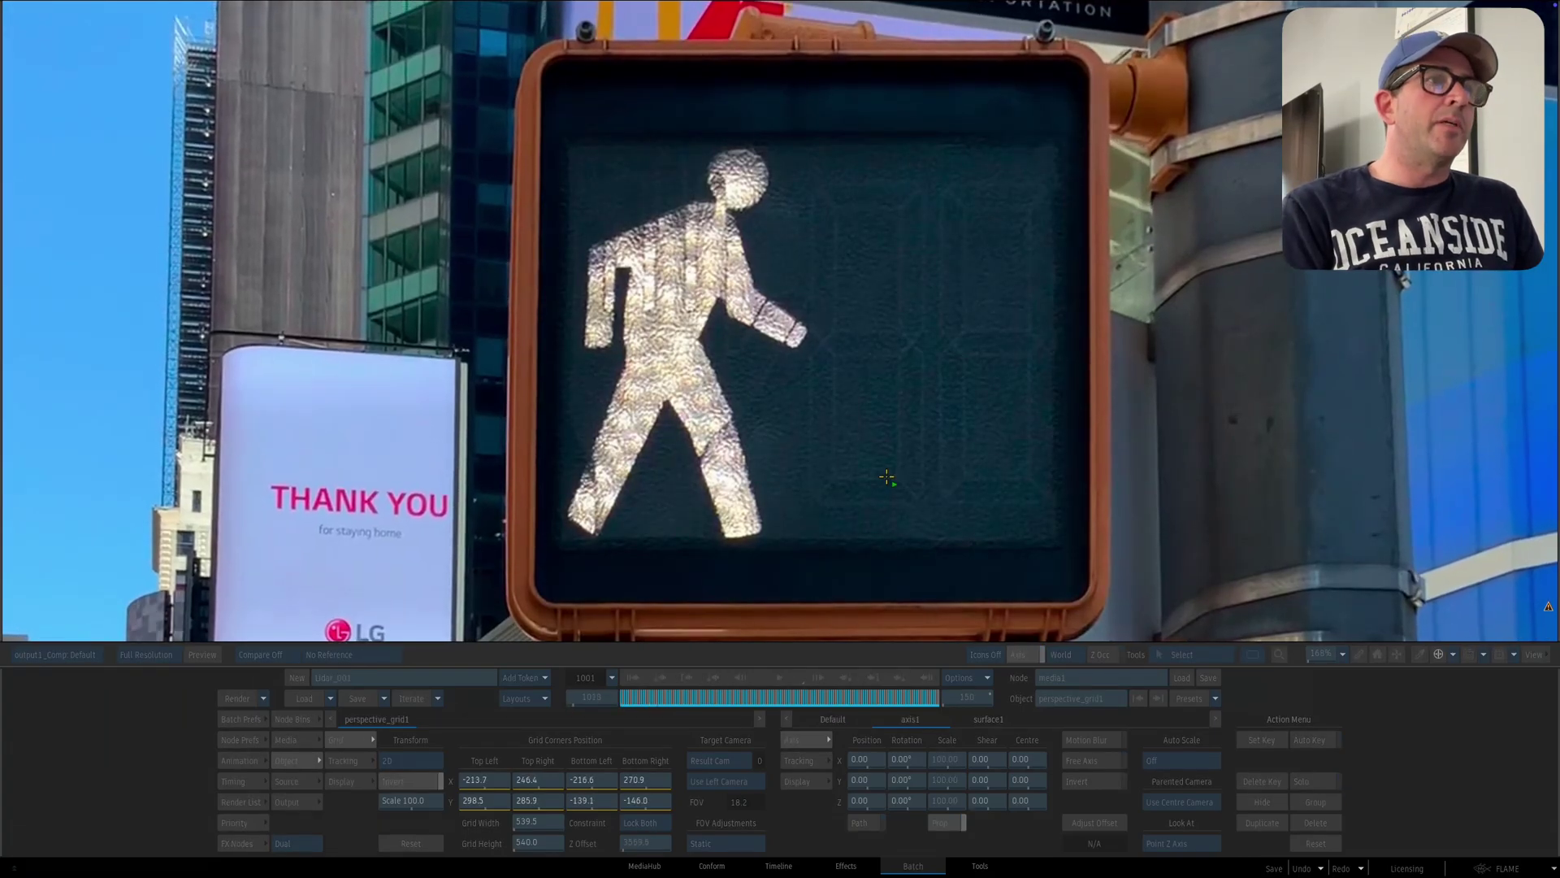
pyautogui.press('space')
# - Step through frames 1033 to 1039 to examine the stabilization where the walking figure changes to the red hand
pyautogui.moveTo(724, 695); pyautogui.dragTo(687, 696)
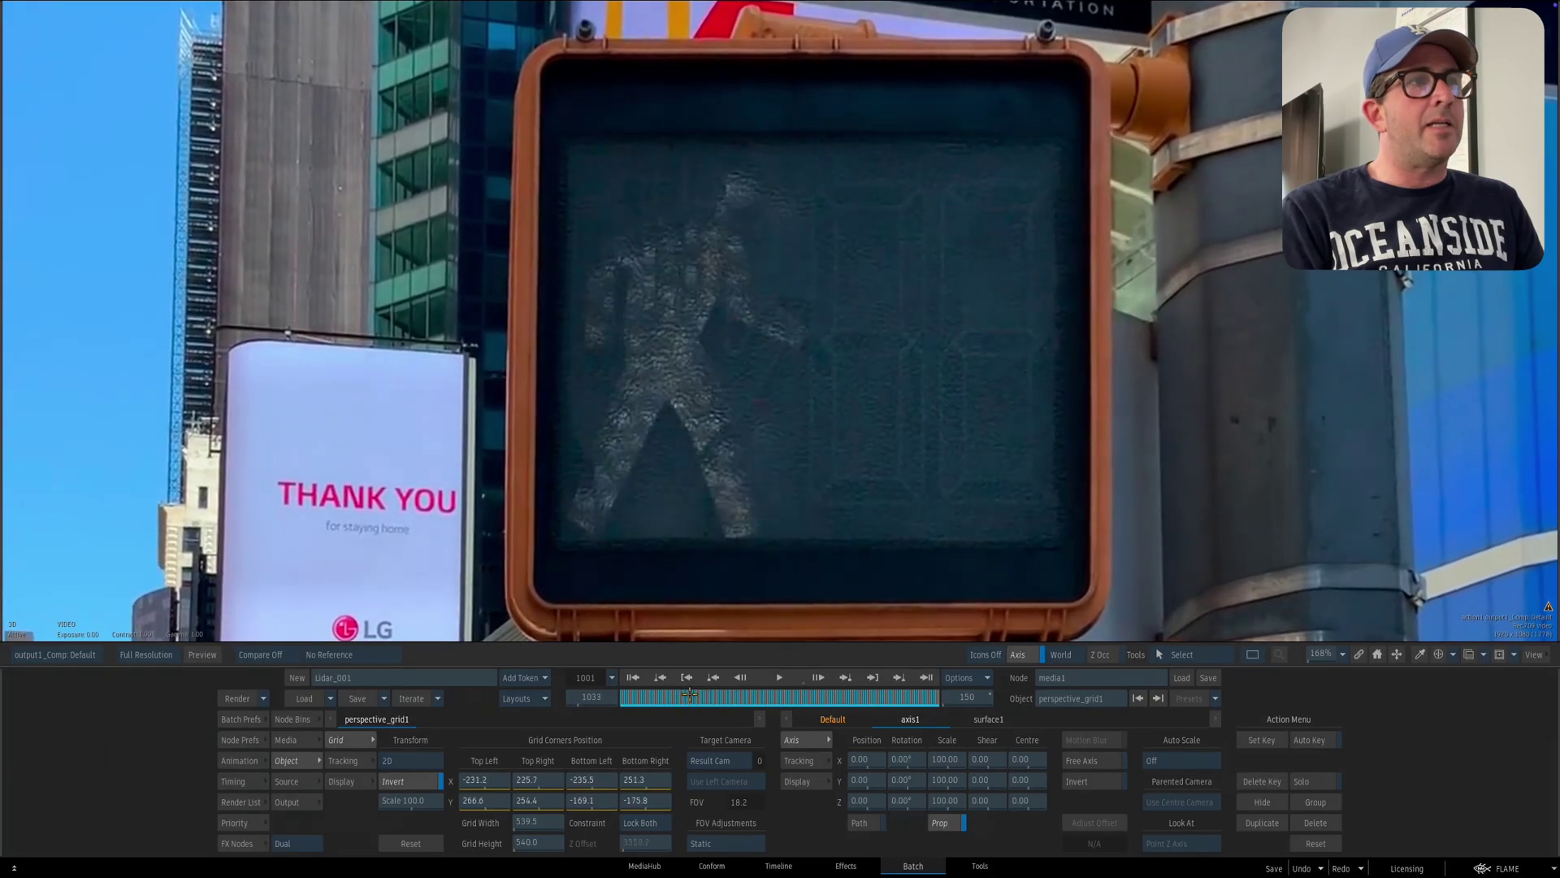
pyautogui.press('Right')
pyautogui.press('Right')
pyautogui.press('Right')
pyautogui.press('Right')
pyautogui.press('Right')
pyautogui.press('Right')
pyautogui.press('Right')
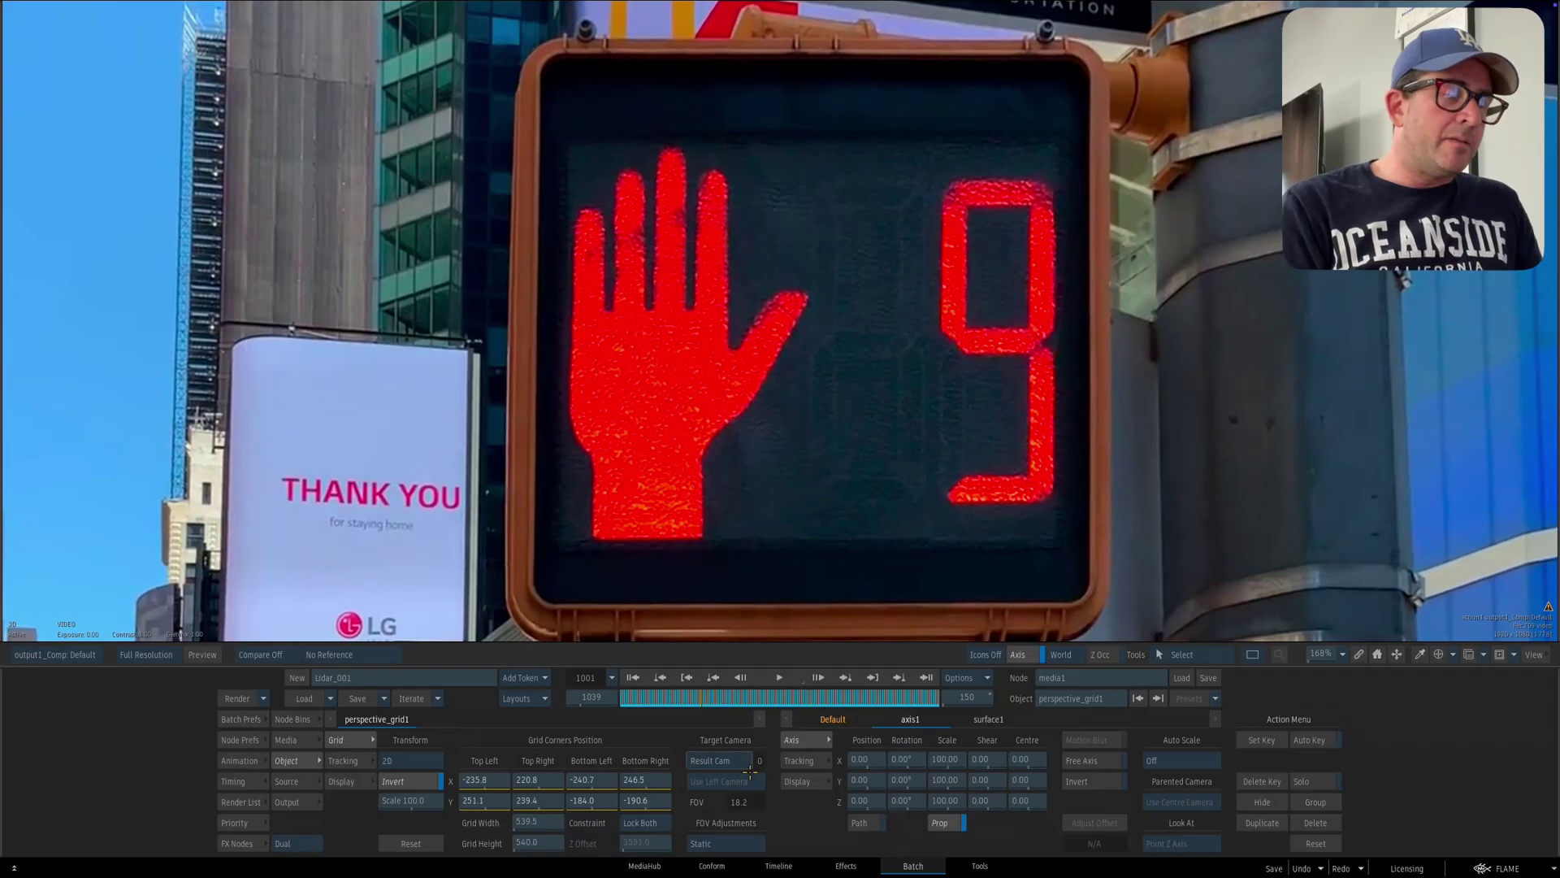
# - Step through frames 1104 to 1116 to examine how steady the signal stays while the red hand flashes off
pyautogui.moveTo(706, 696); pyautogui.dragTo(836, 698)
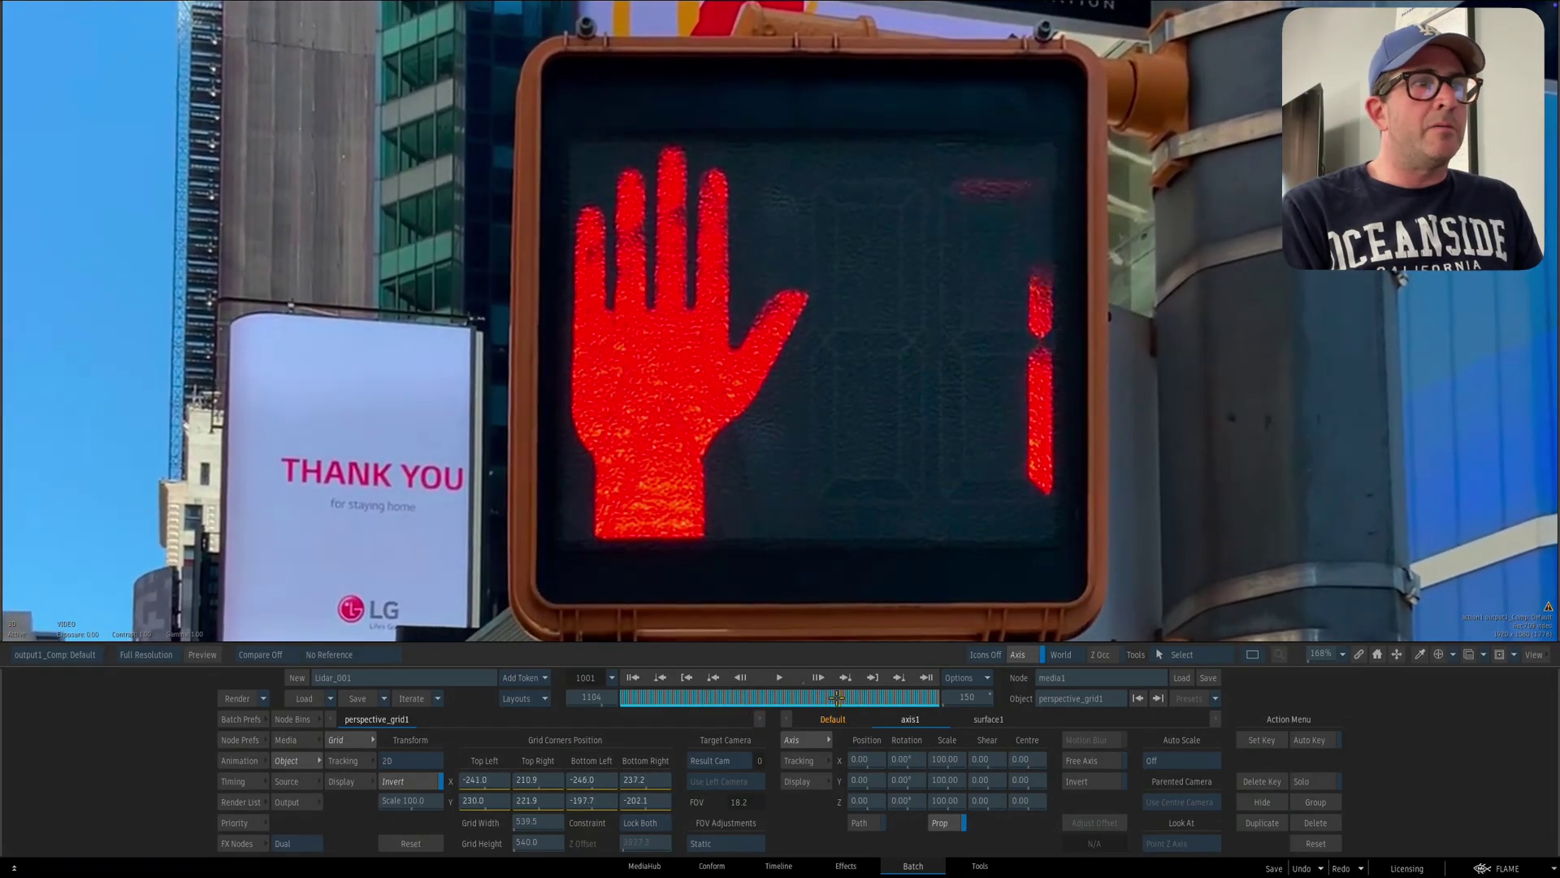
pyautogui.moveTo(898, 542); pyautogui.dragTo(851, 545)
pyautogui.press('Right')
pyautogui.press('Right')
pyautogui.press('Right')
pyautogui.press('Right')
pyautogui.press('Right')
pyautogui.press('Right')
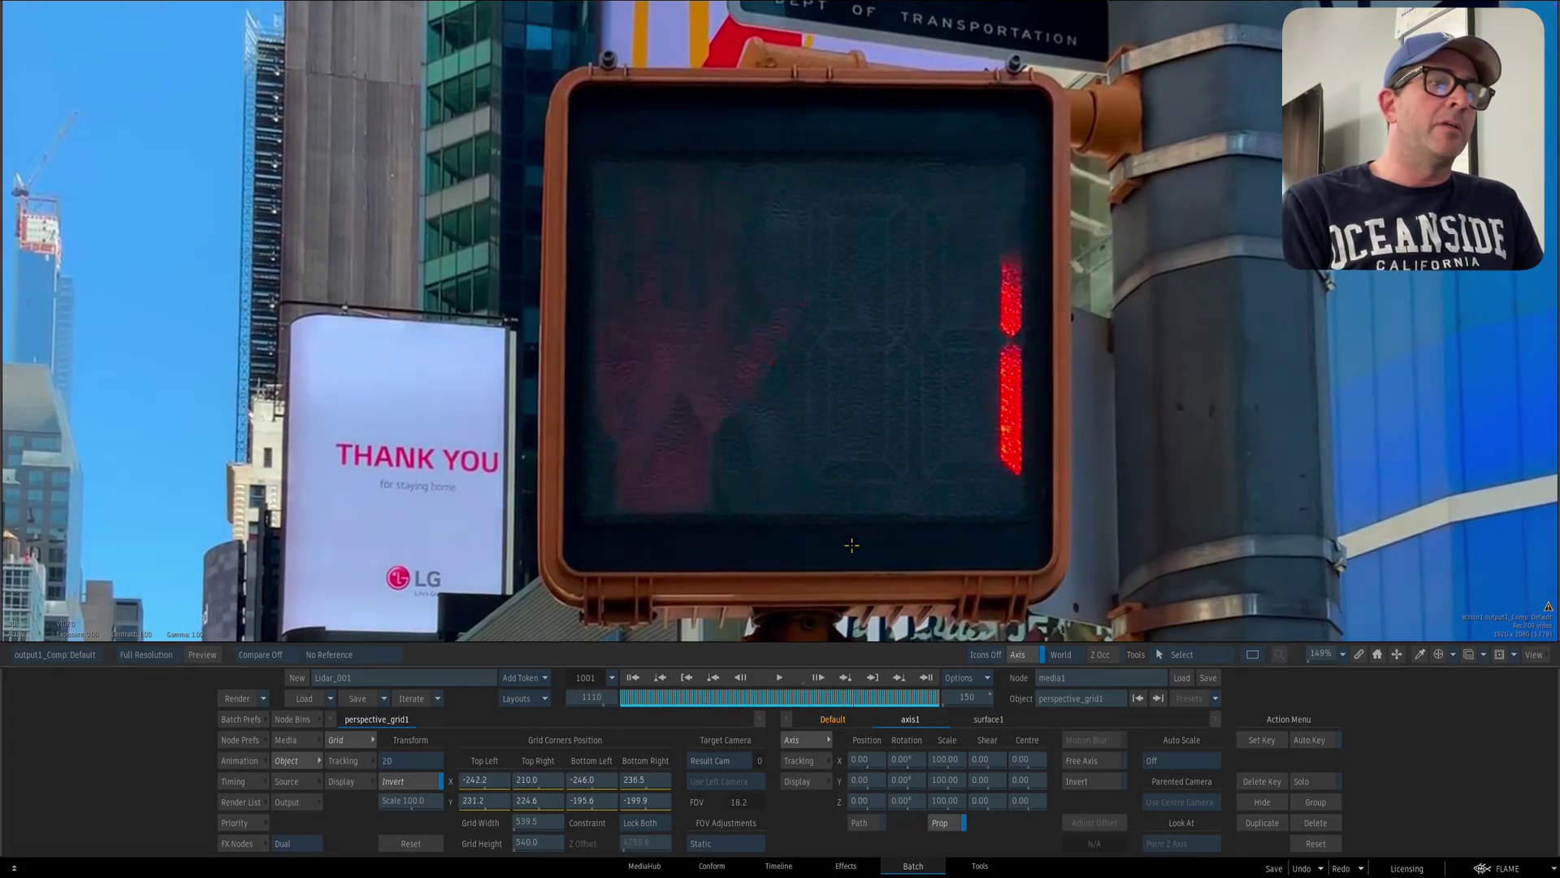
pyautogui.press('Right')
pyautogui.press('Right')
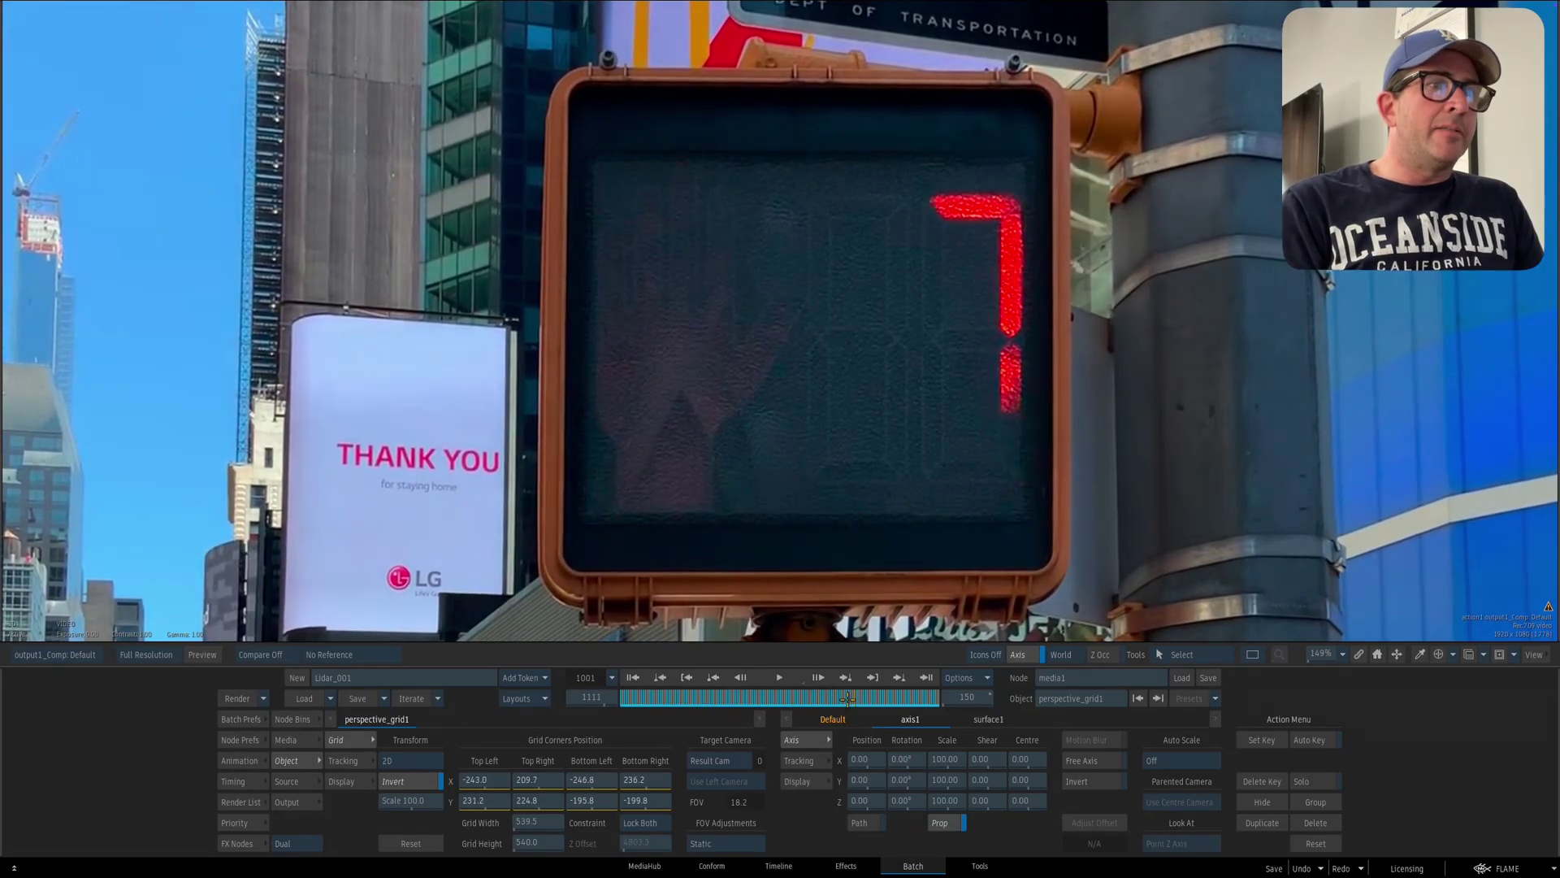
pyautogui.press('Right')
pyautogui.press('Right')
pyautogui.press('Right')
pyautogui.press('Right')
# - Delete the surface's axis and the tracked perspective grid from the Action schematic
pyautogui.press('Escape')
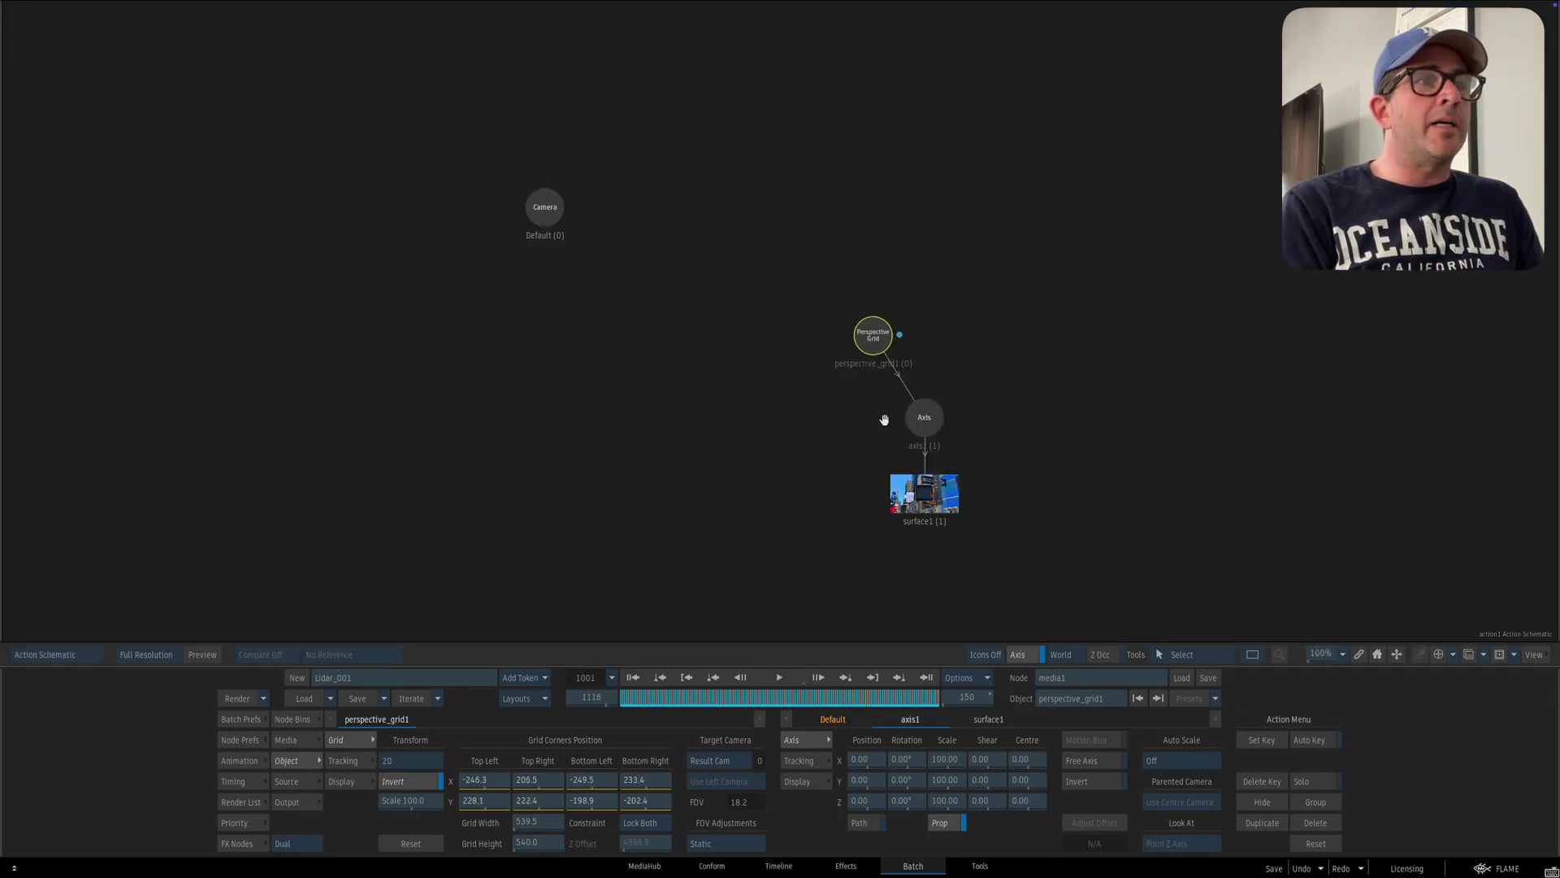
pyautogui.moveTo(885, 421); pyautogui.dragTo(894, 429)
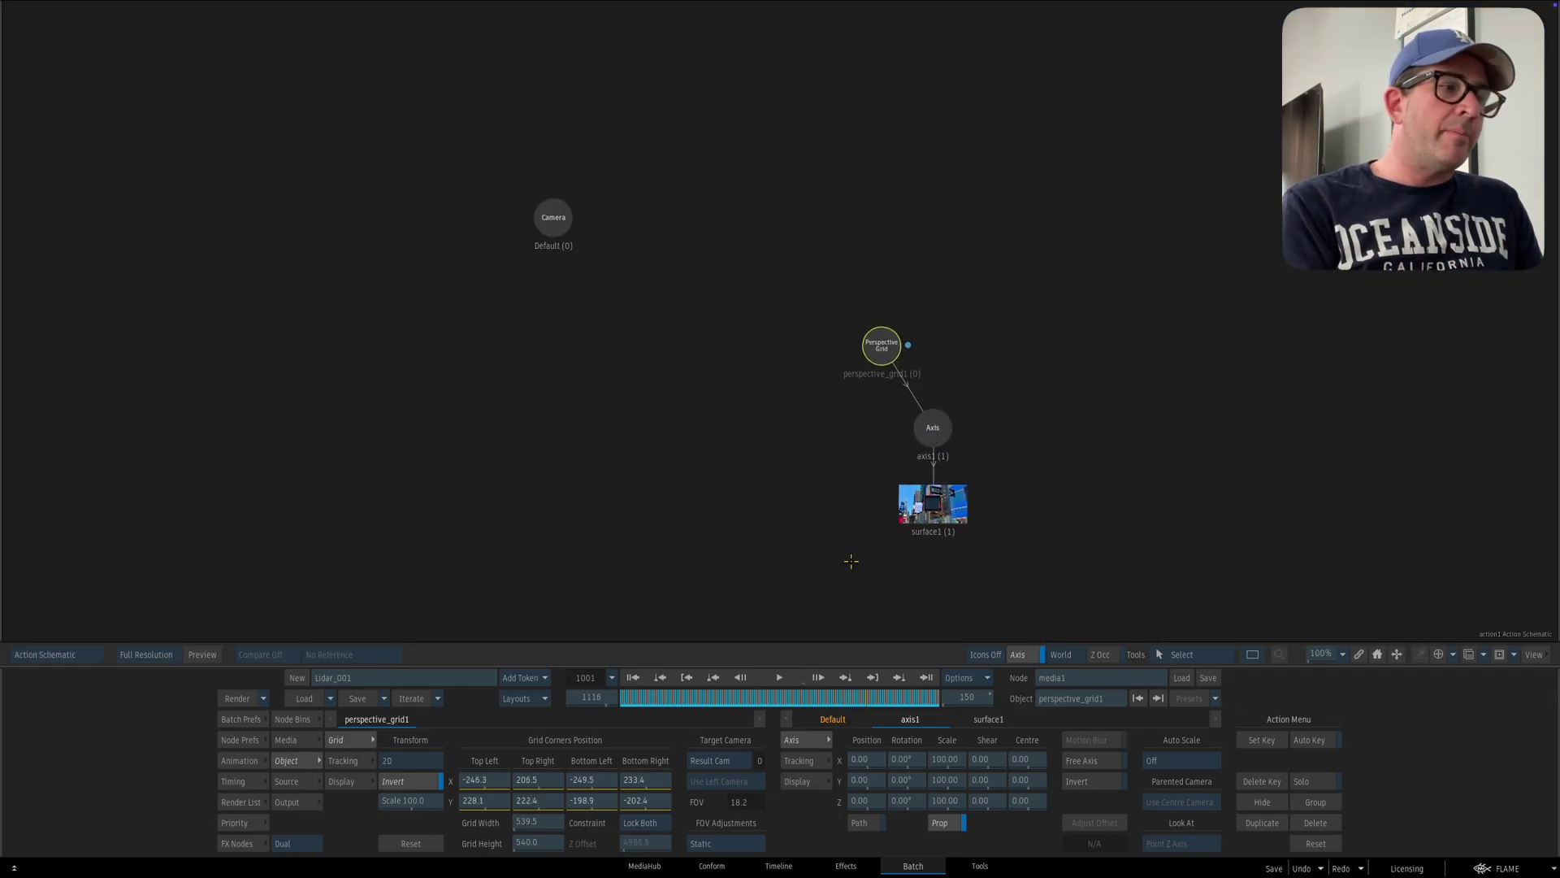
pyautogui.moveTo(920, 434); pyautogui.dragTo(885, 638)
pyautogui.moveTo(882, 343); pyautogui.dragTo(808, 638)
# - Add a new Perspective Grid node from the node bins to the Action scene
pyautogui.press('Escape')
pyautogui.doubleClick(770, 287)
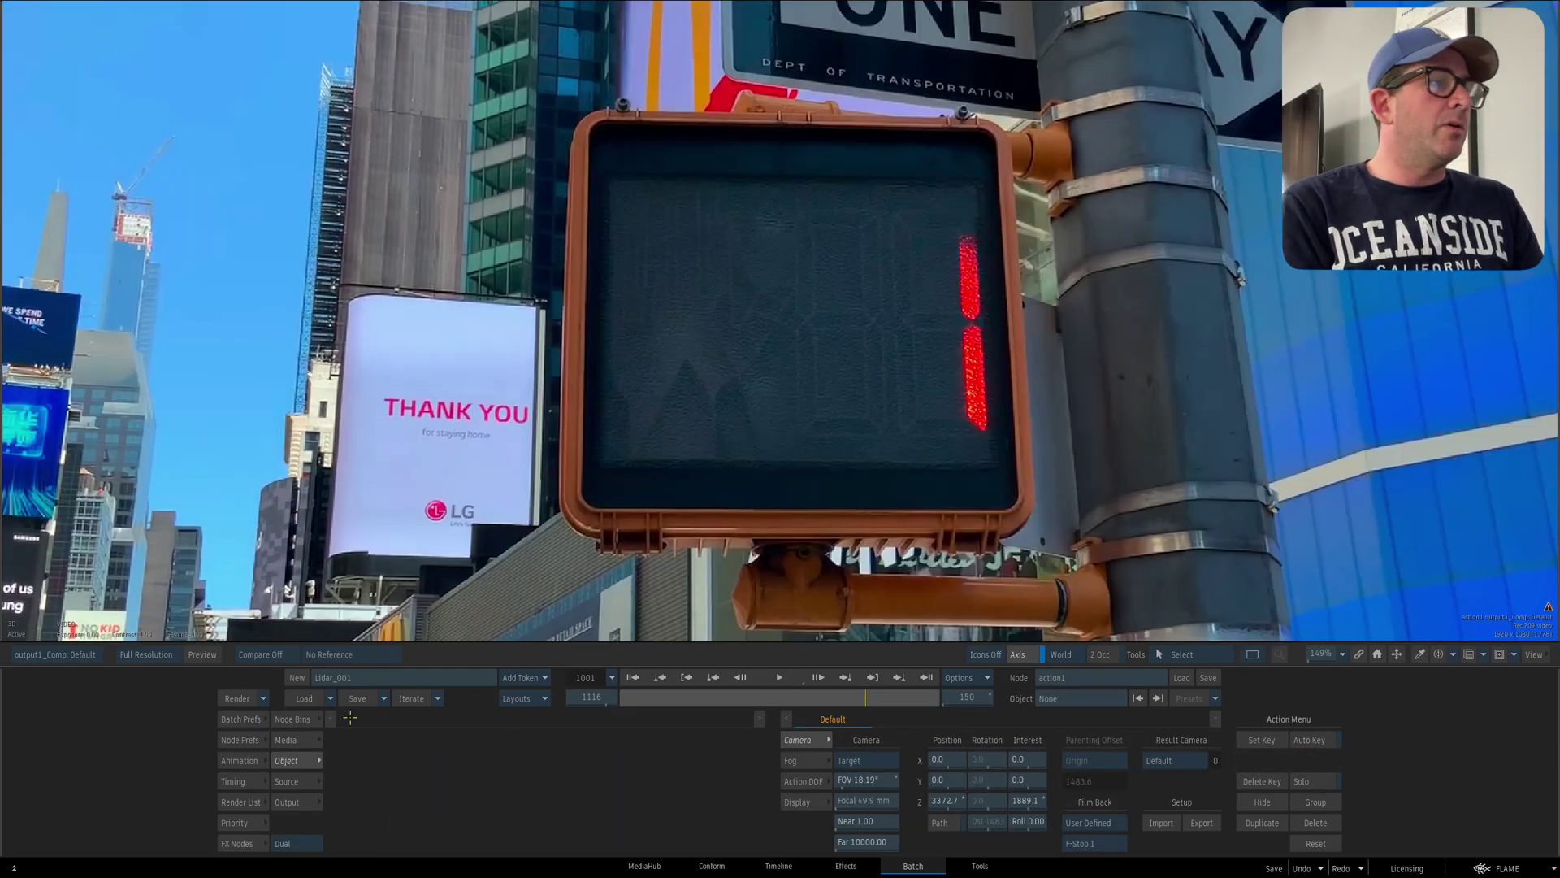
pyautogui.click(294, 719)
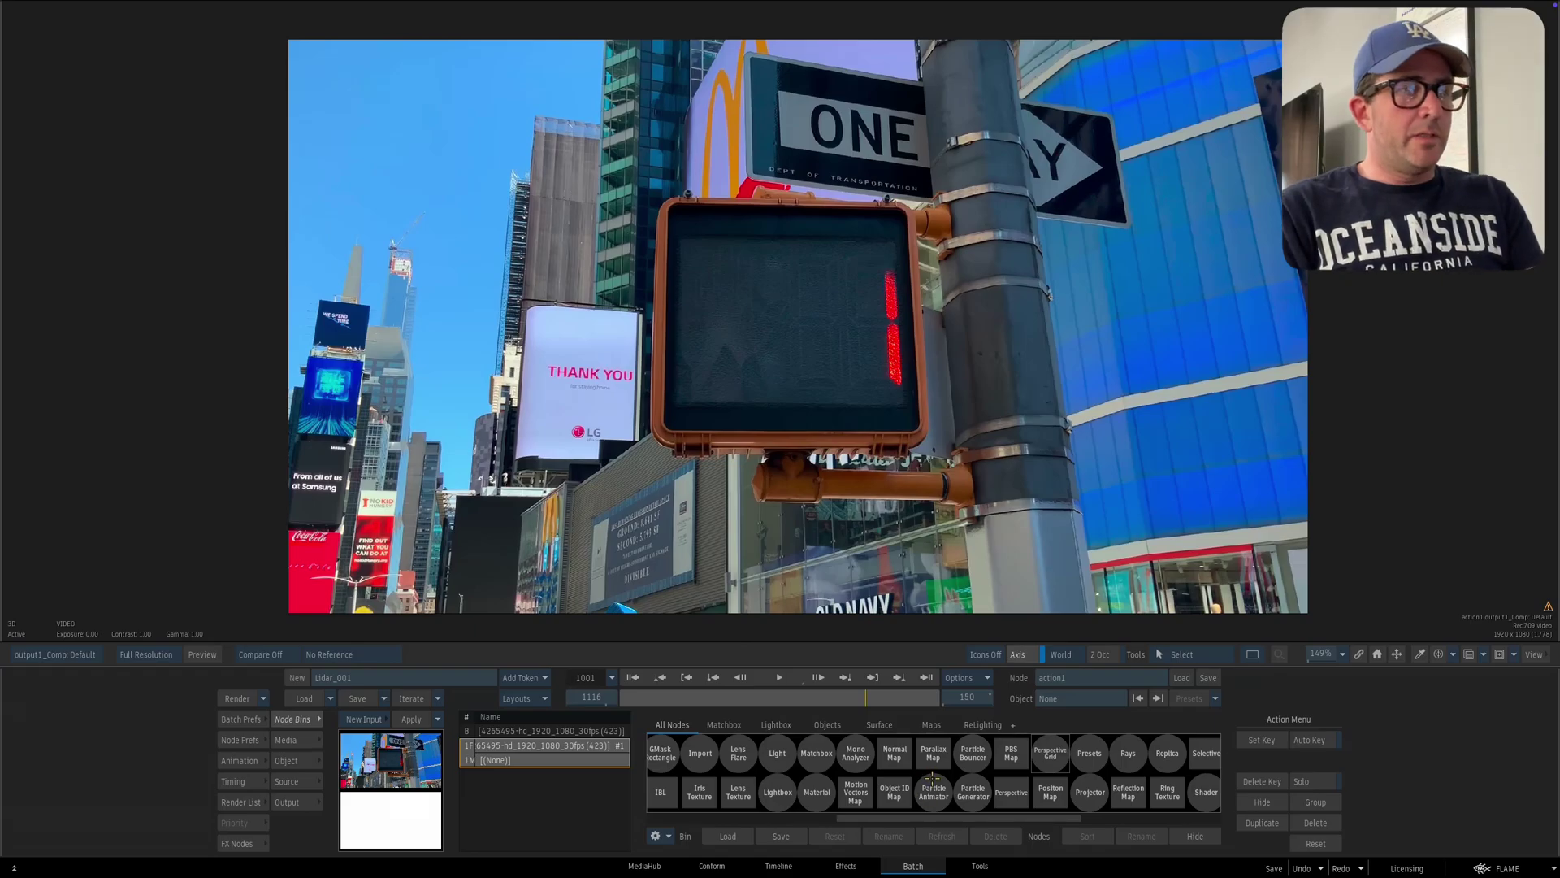
pyautogui.press('p')
pyautogui.click(1044, 755)
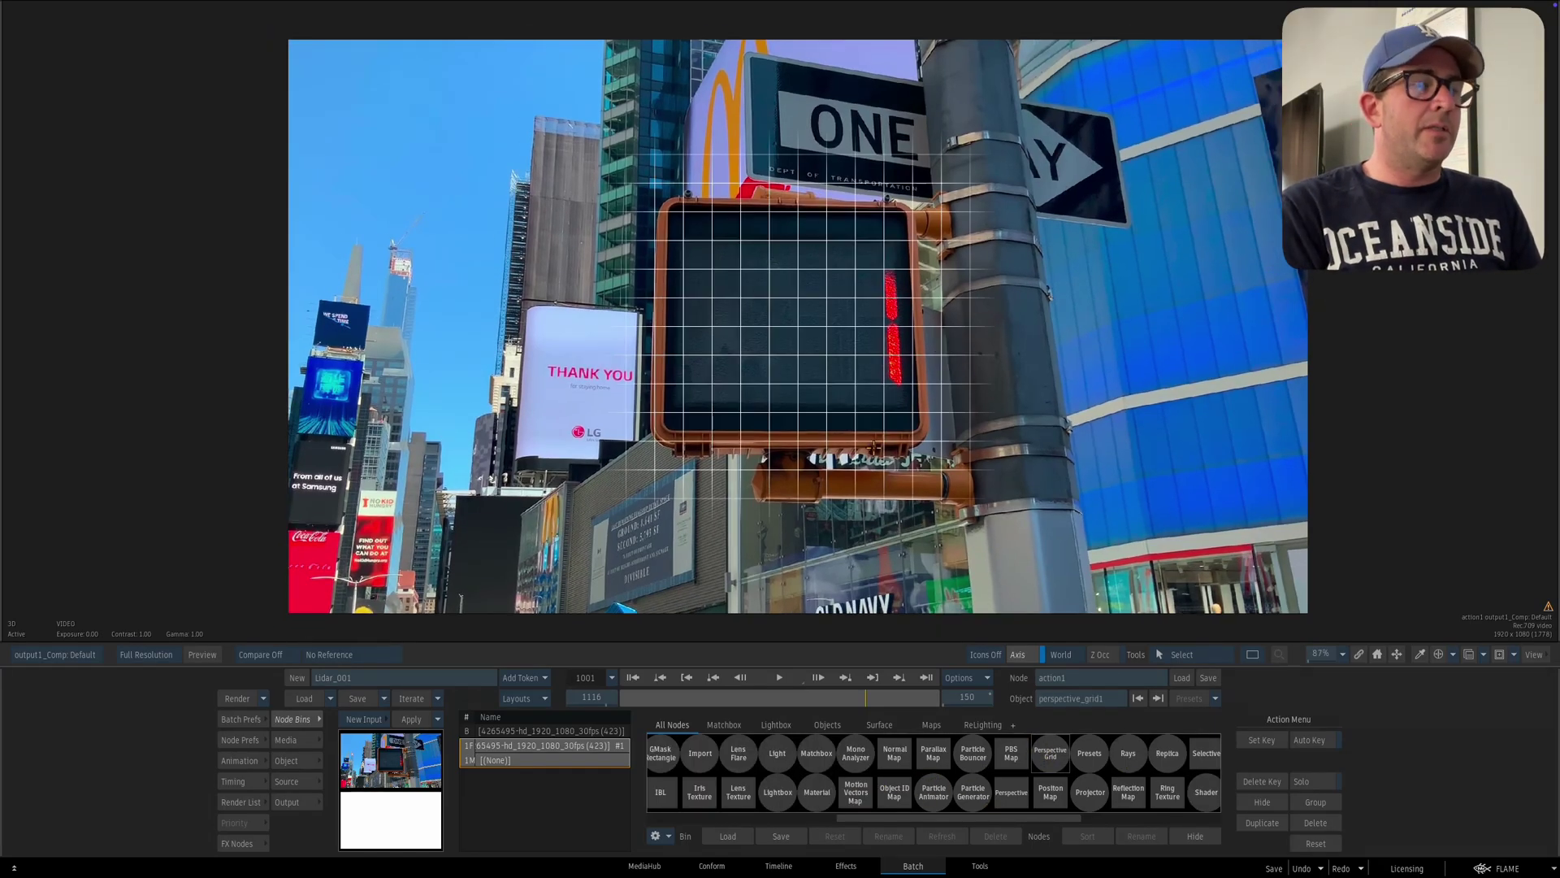
pyautogui.press('Tab')
# - At frame 1001, fit the new grid's four corners to the pedestrian signal's front face
pyautogui.moveTo(891, 459); pyautogui.dragTo(929, 452)
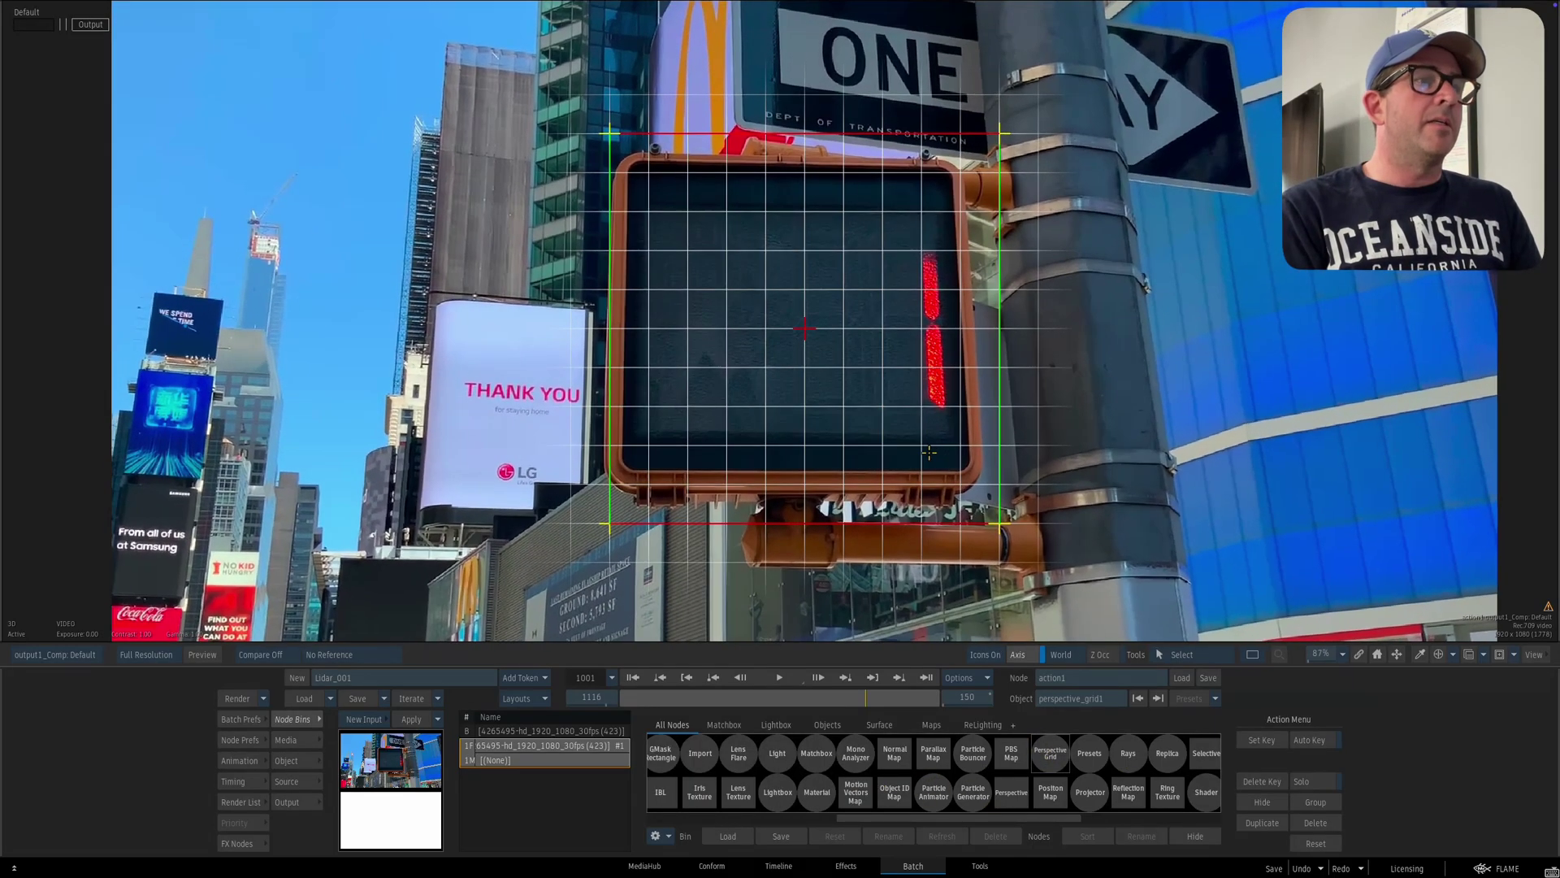
pyautogui.click(633, 676)
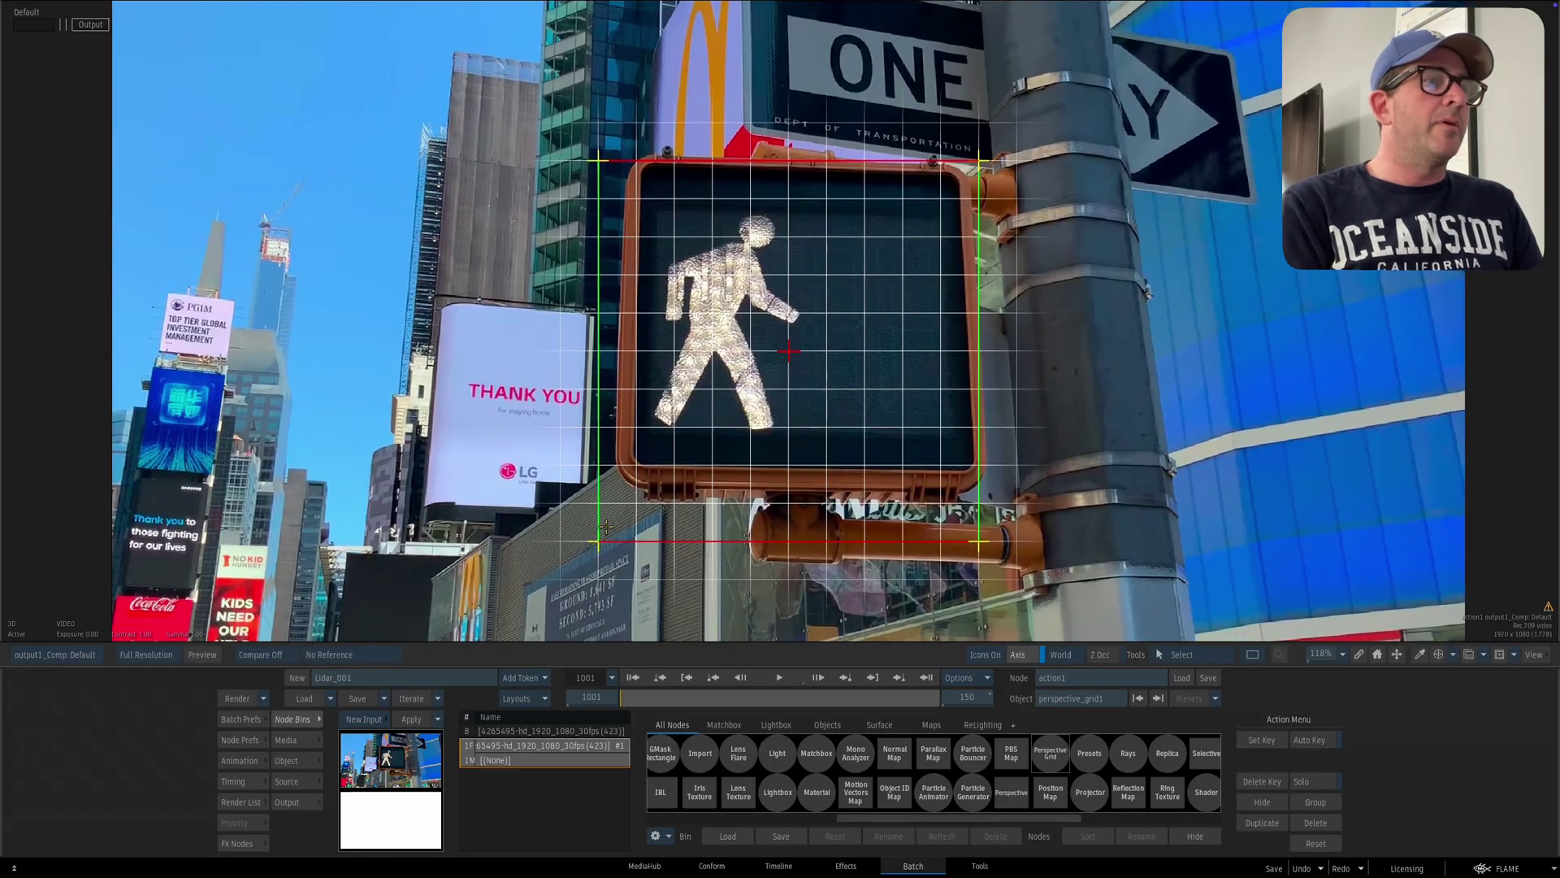
pyautogui.moveTo(597, 540); pyautogui.dragTo(630, 467)
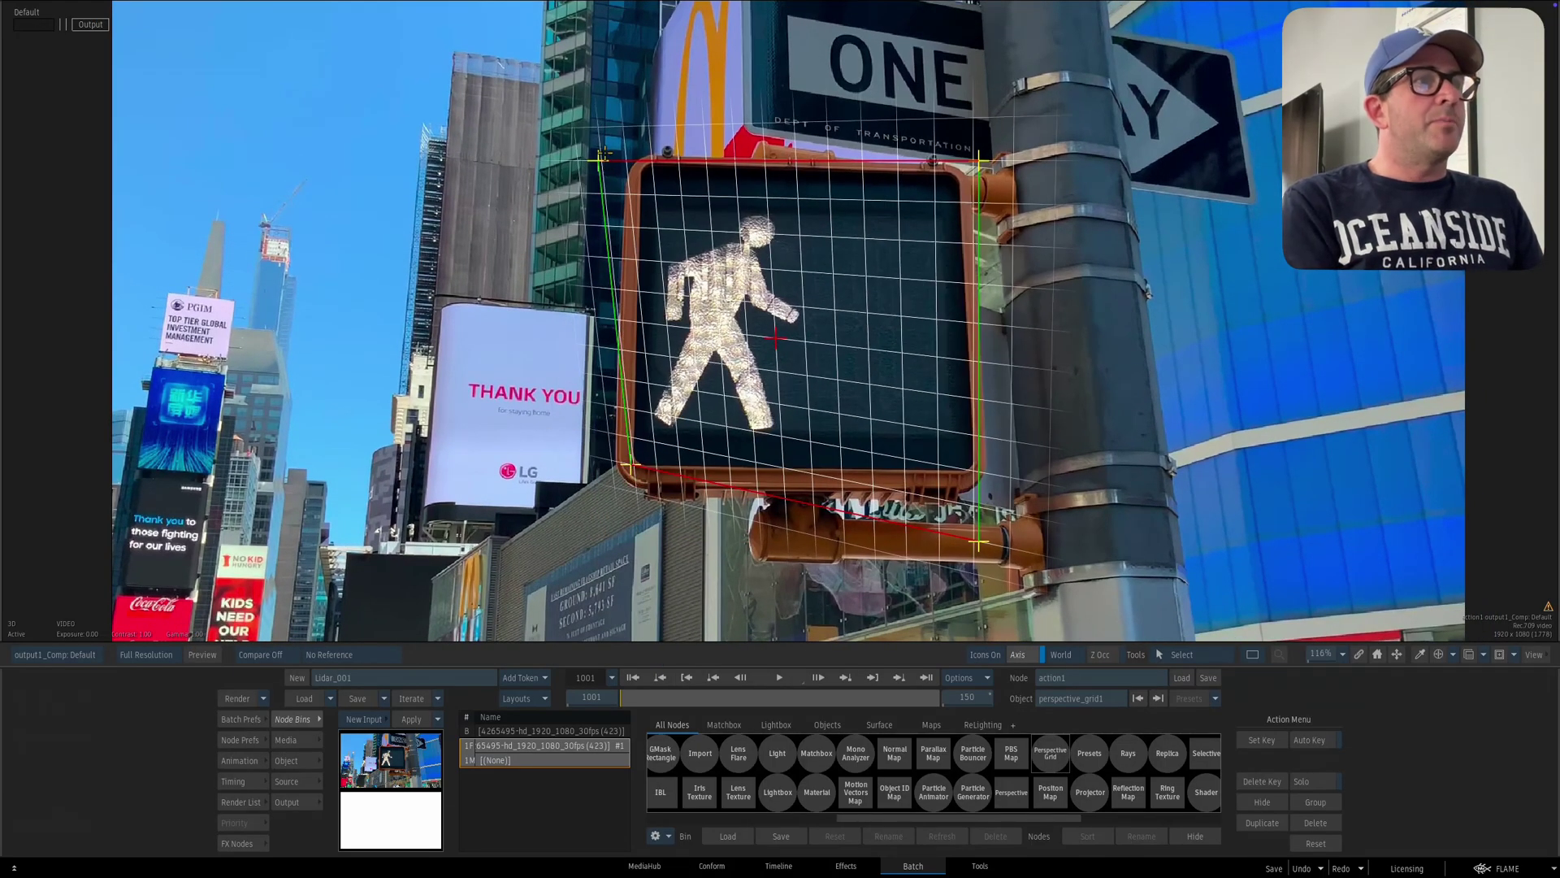
pyautogui.moveTo(598, 159); pyautogui.dragTo(637, 161)
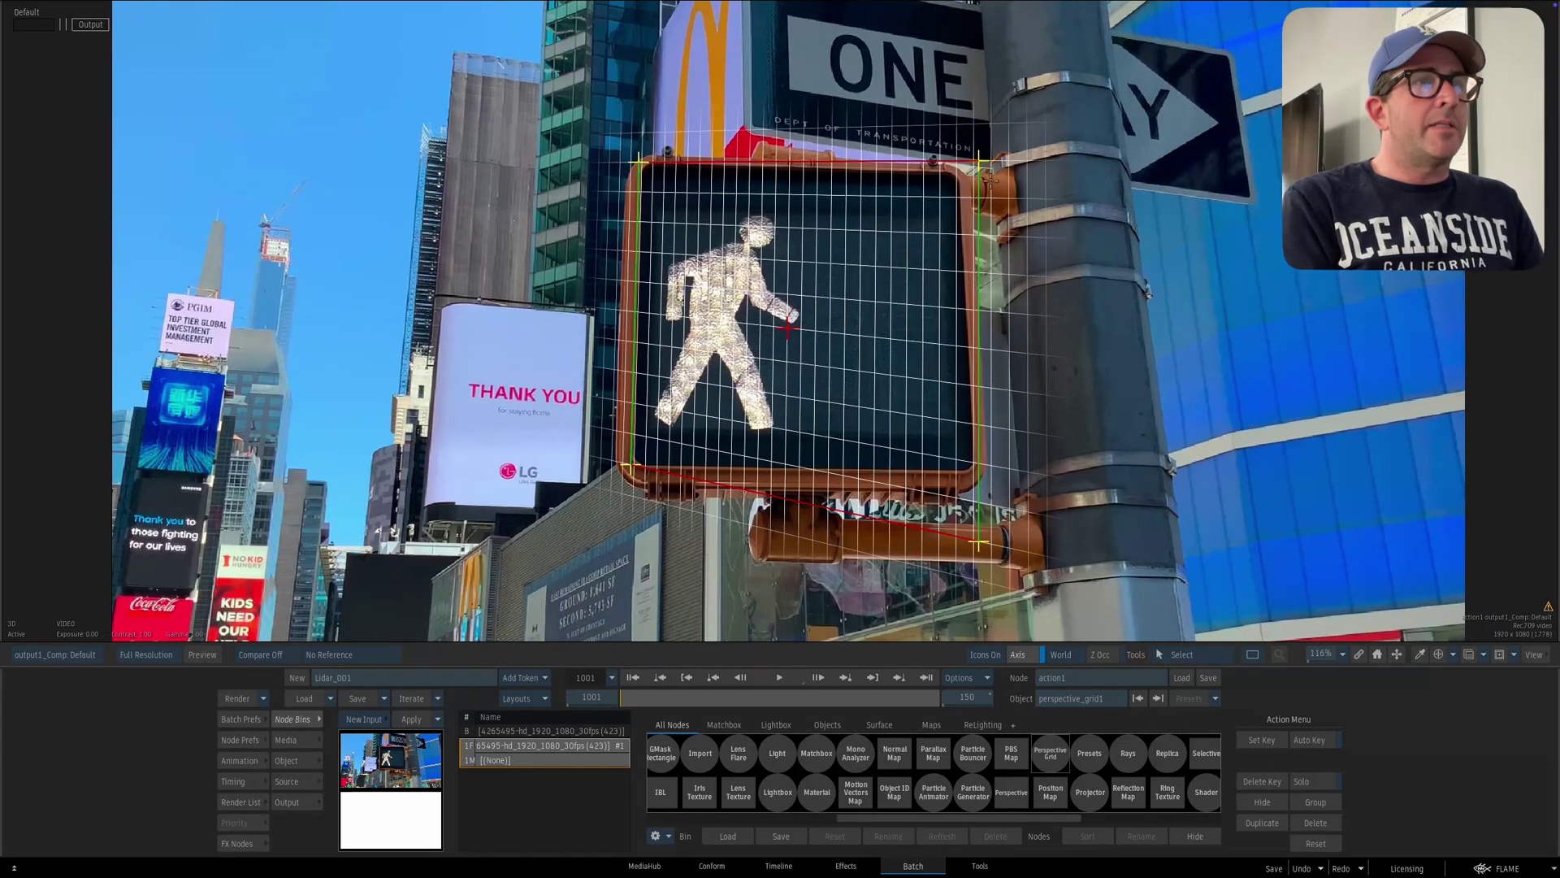
pyautogui.moveTo(990, 180); pyautogui.dragTo(982, 258)
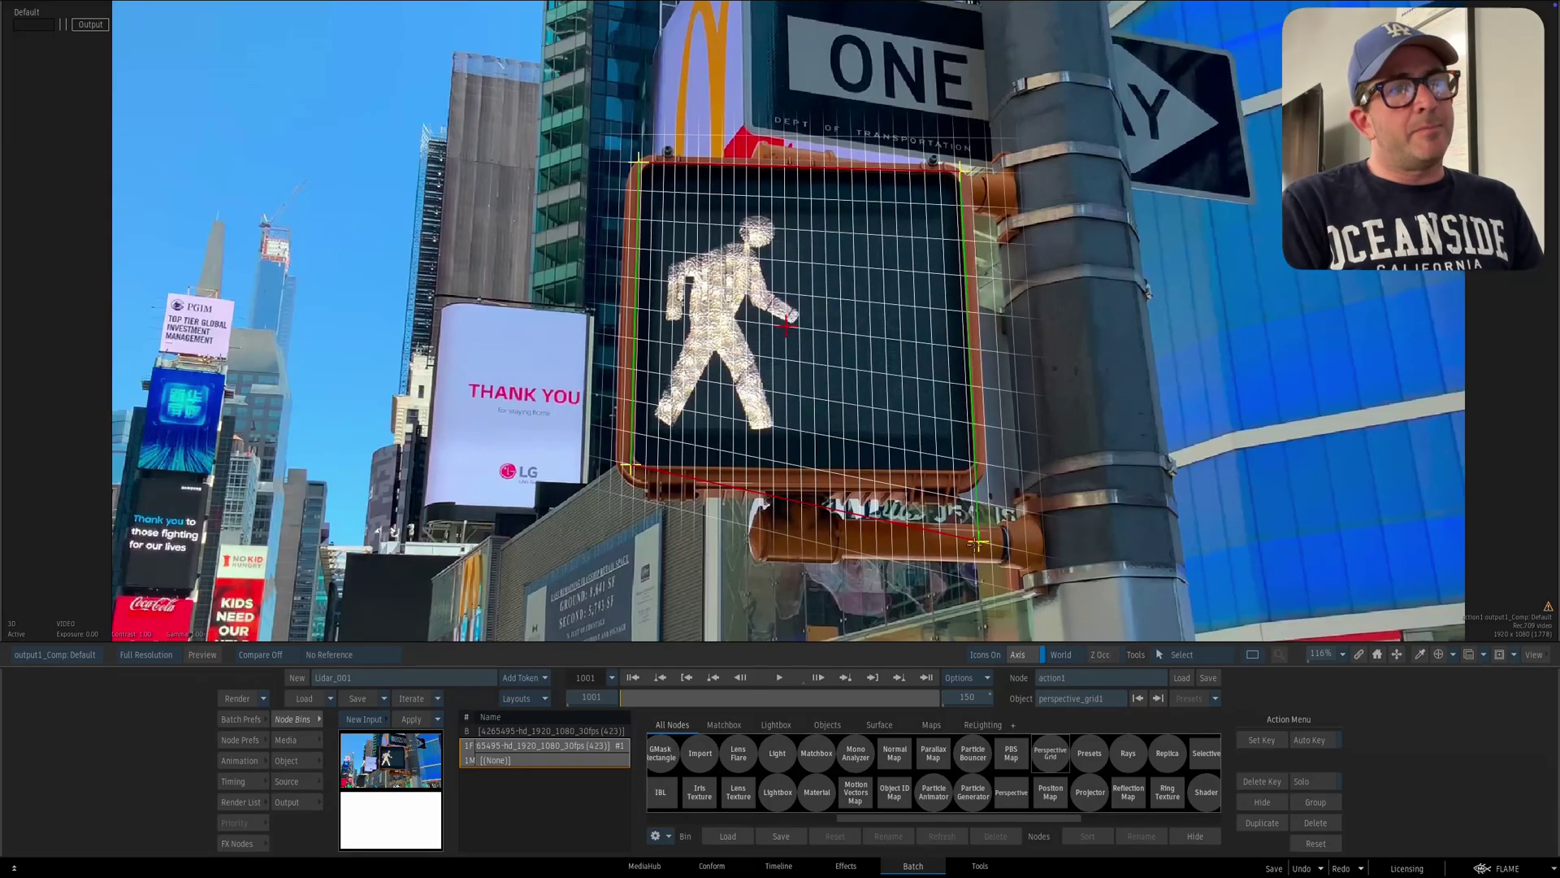
pyautogui.moveTo(977, 543); pyautogui.dragTo(973, 461)
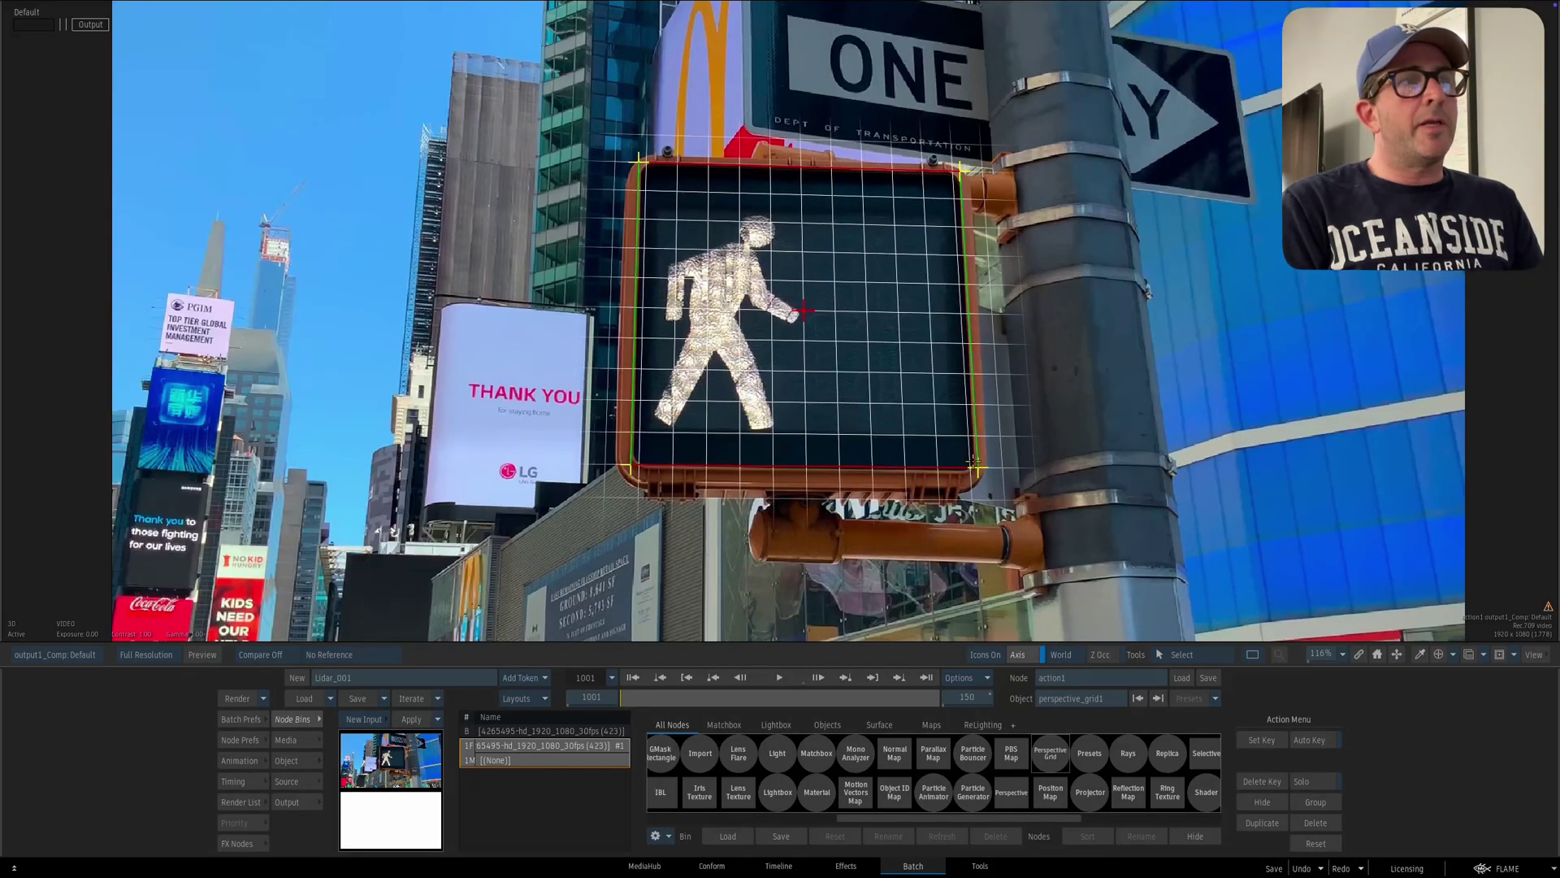
pyautogui.scroll(2, 973, 462)
pyautogui.moveTo(623, 137); pyautogui.dragTo(628, 141)
pyautogui.moveTo(1004, 478); pyautogui.dragTo(995, 475)
# - Snap the new grid's tracking reference at frame 1001 and run the forward planar analysis with Auto Update Reference off
pyautogui.press('Escape')
pyautogui.doubleClick(783, 336)
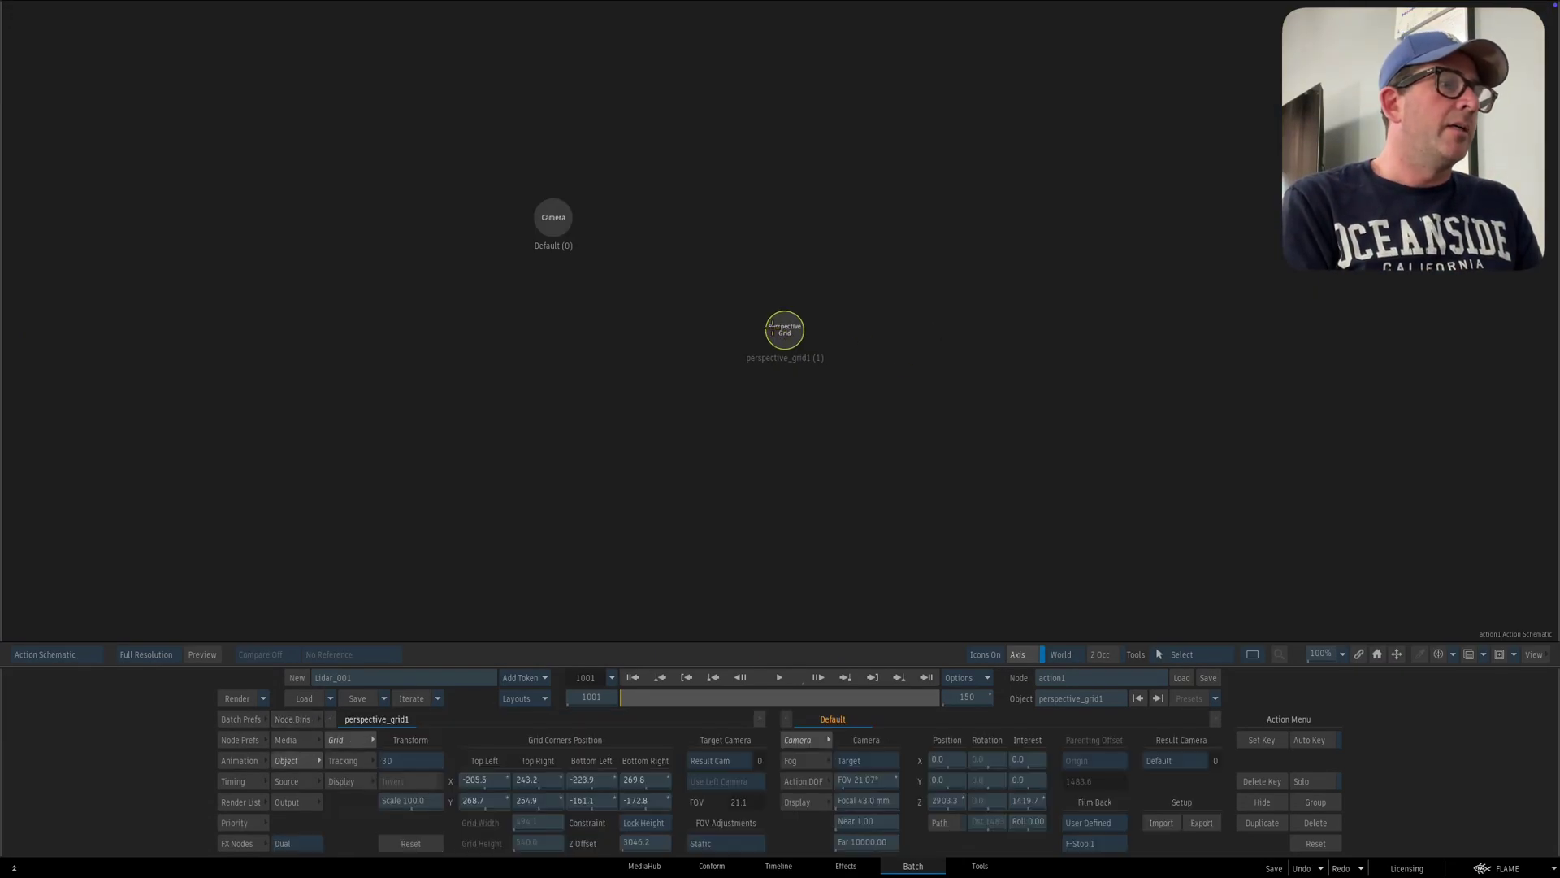
pyautogui.press('F4')
pyautogui.click(366, 763)
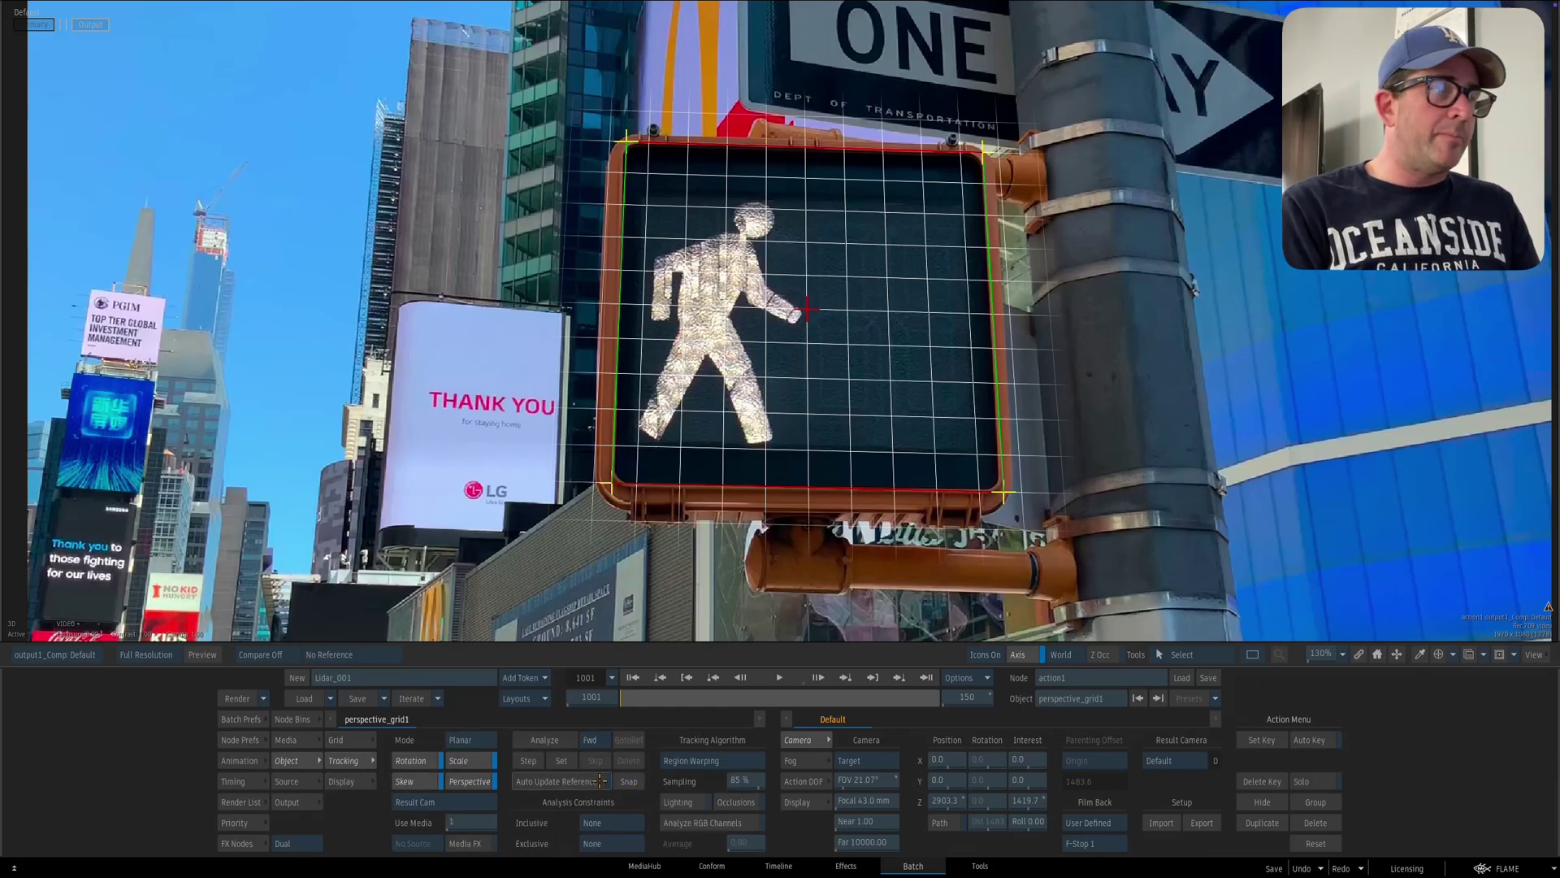
pyautogui.moveTo(884, 520); pyautogui.dragTo(816, 583)
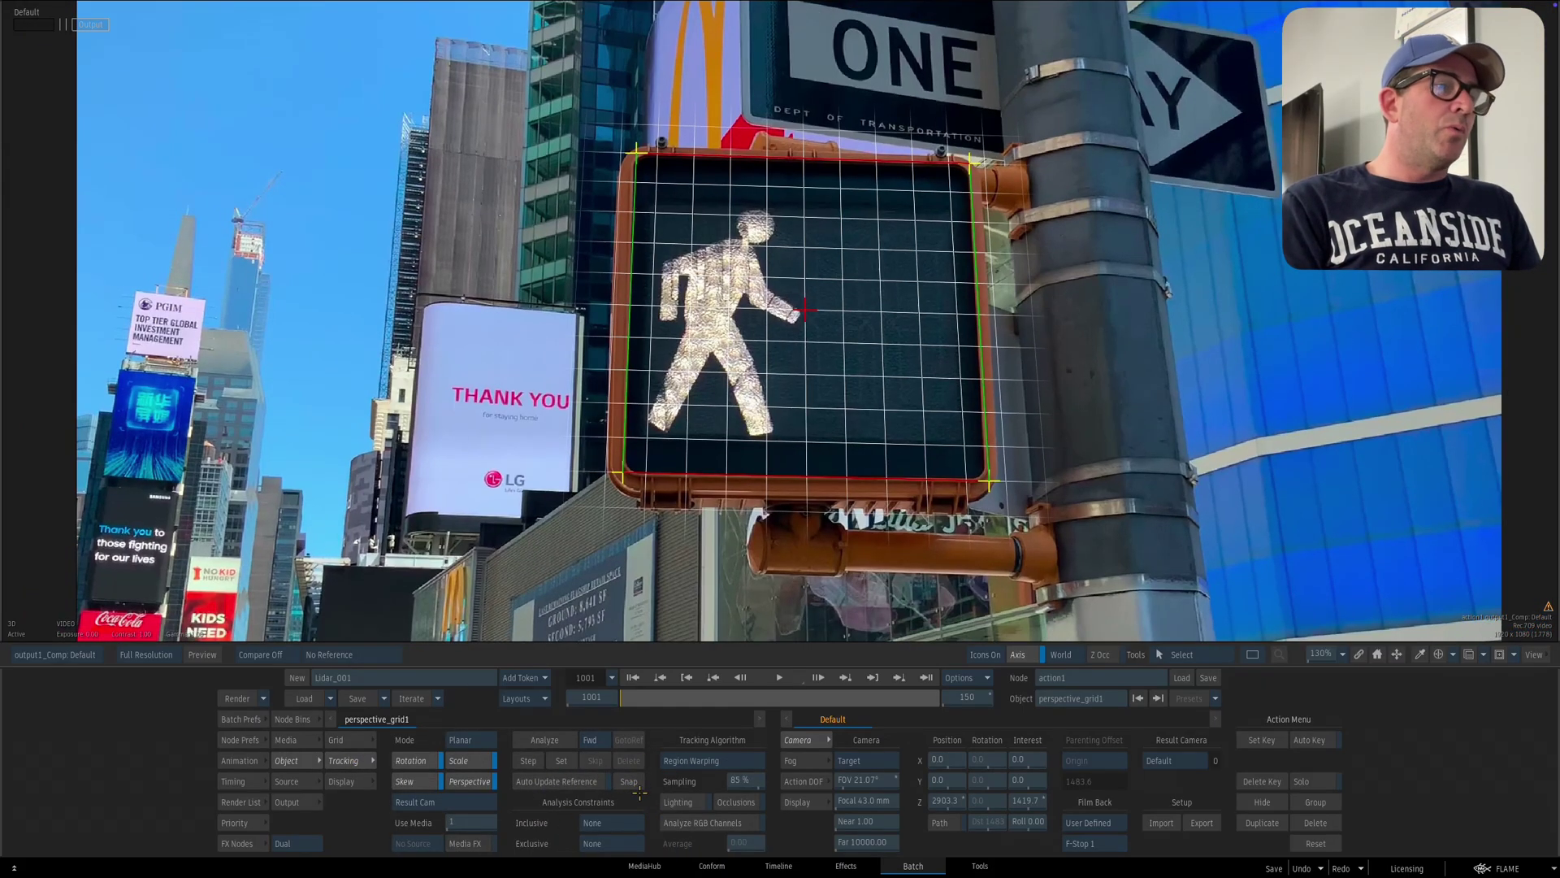
pyautogui.click(637, 785)
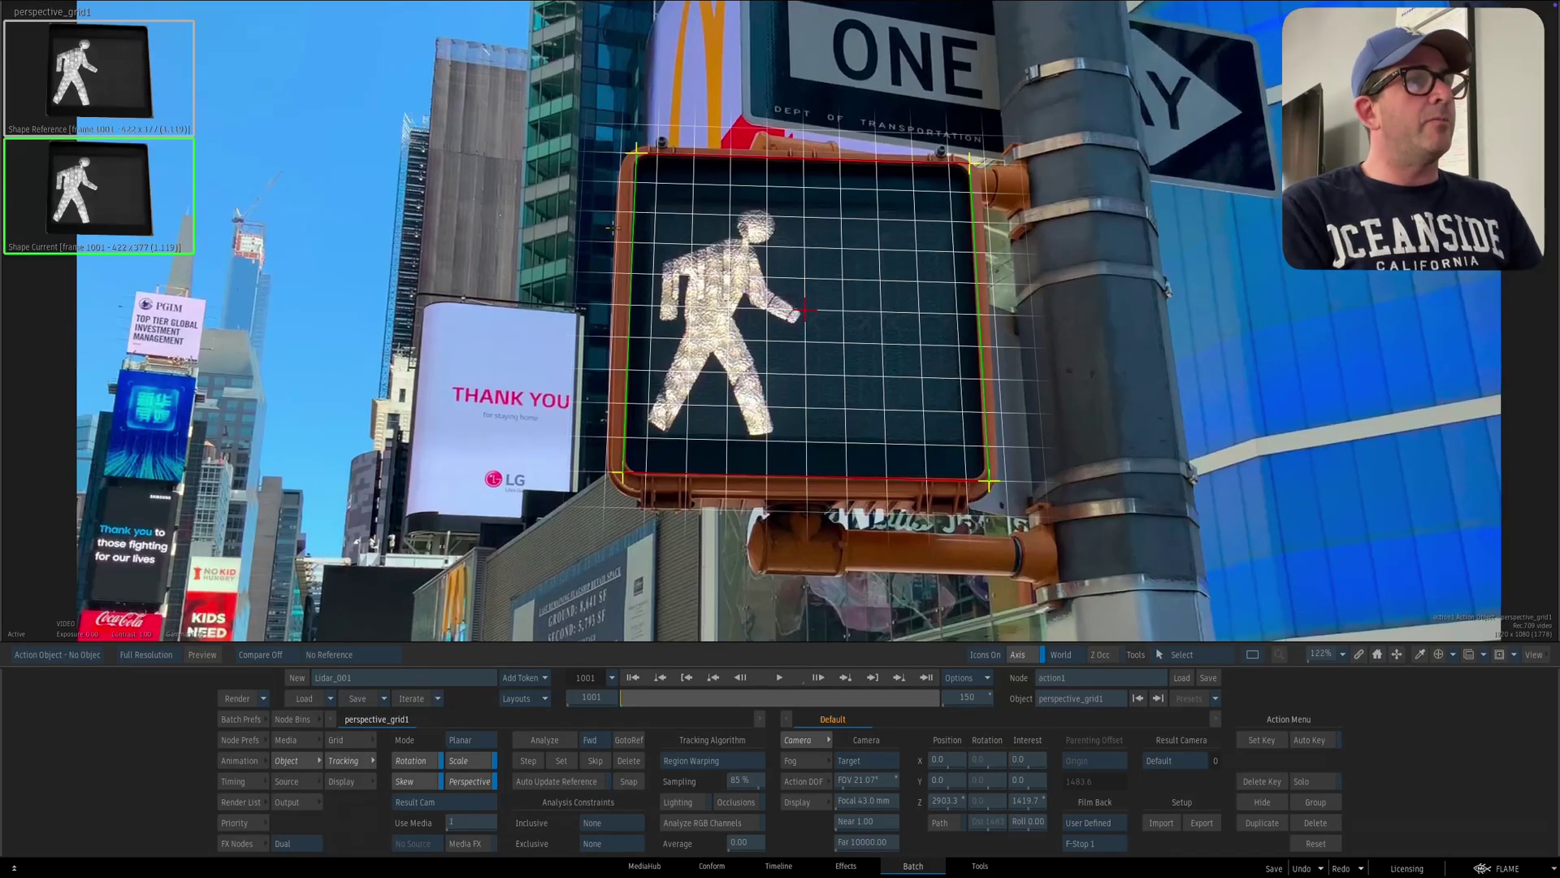
pyautogui.moveTo(658, 699); pyautogui.dragTo(594, 691)
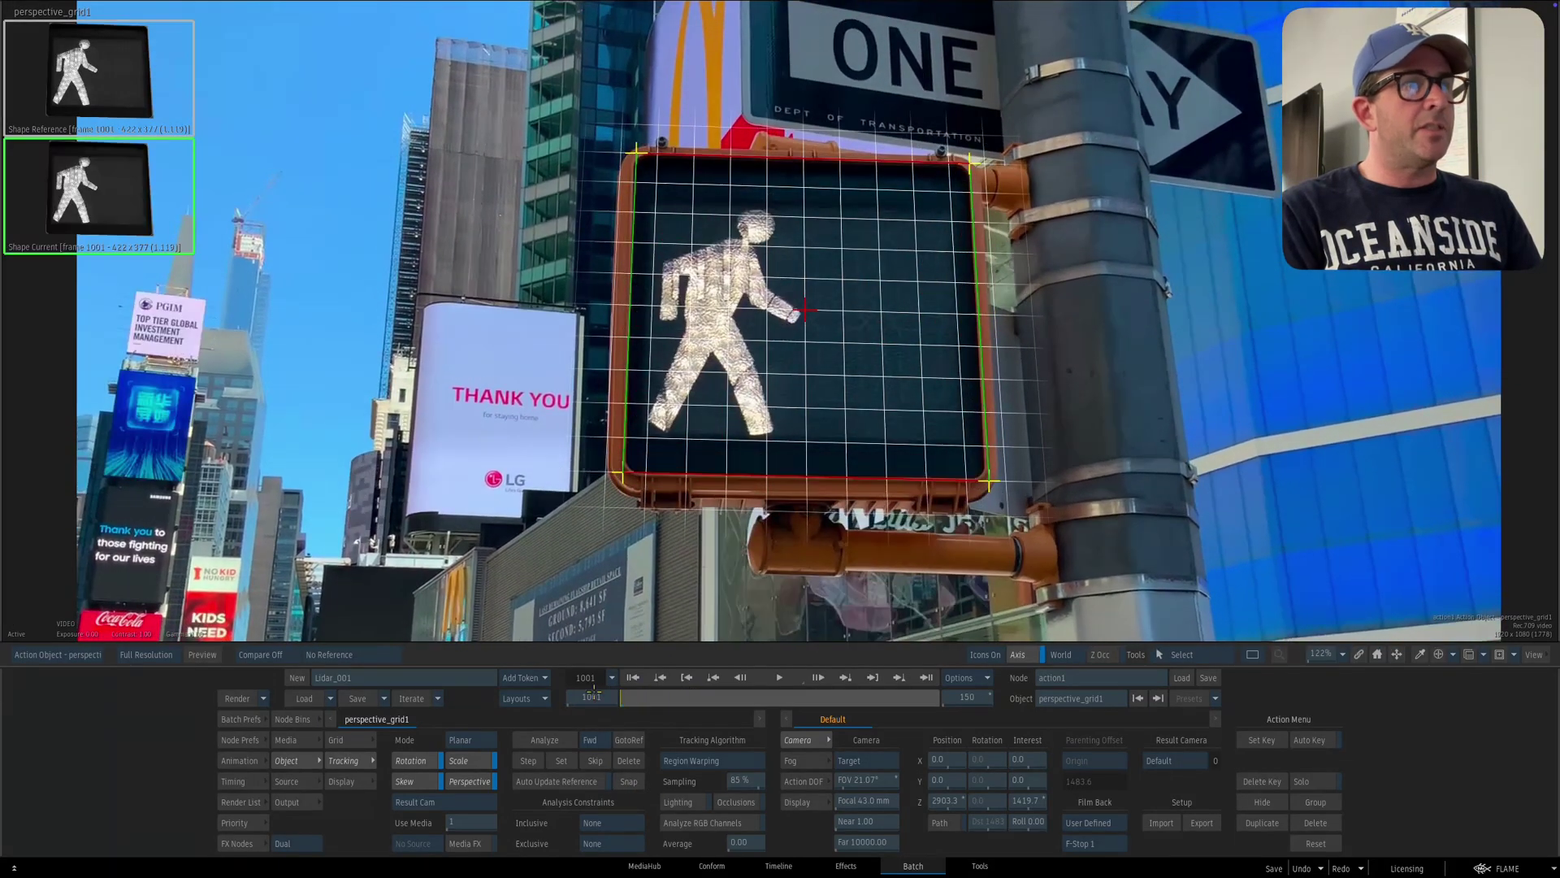
pyautogui.click(548, 739)
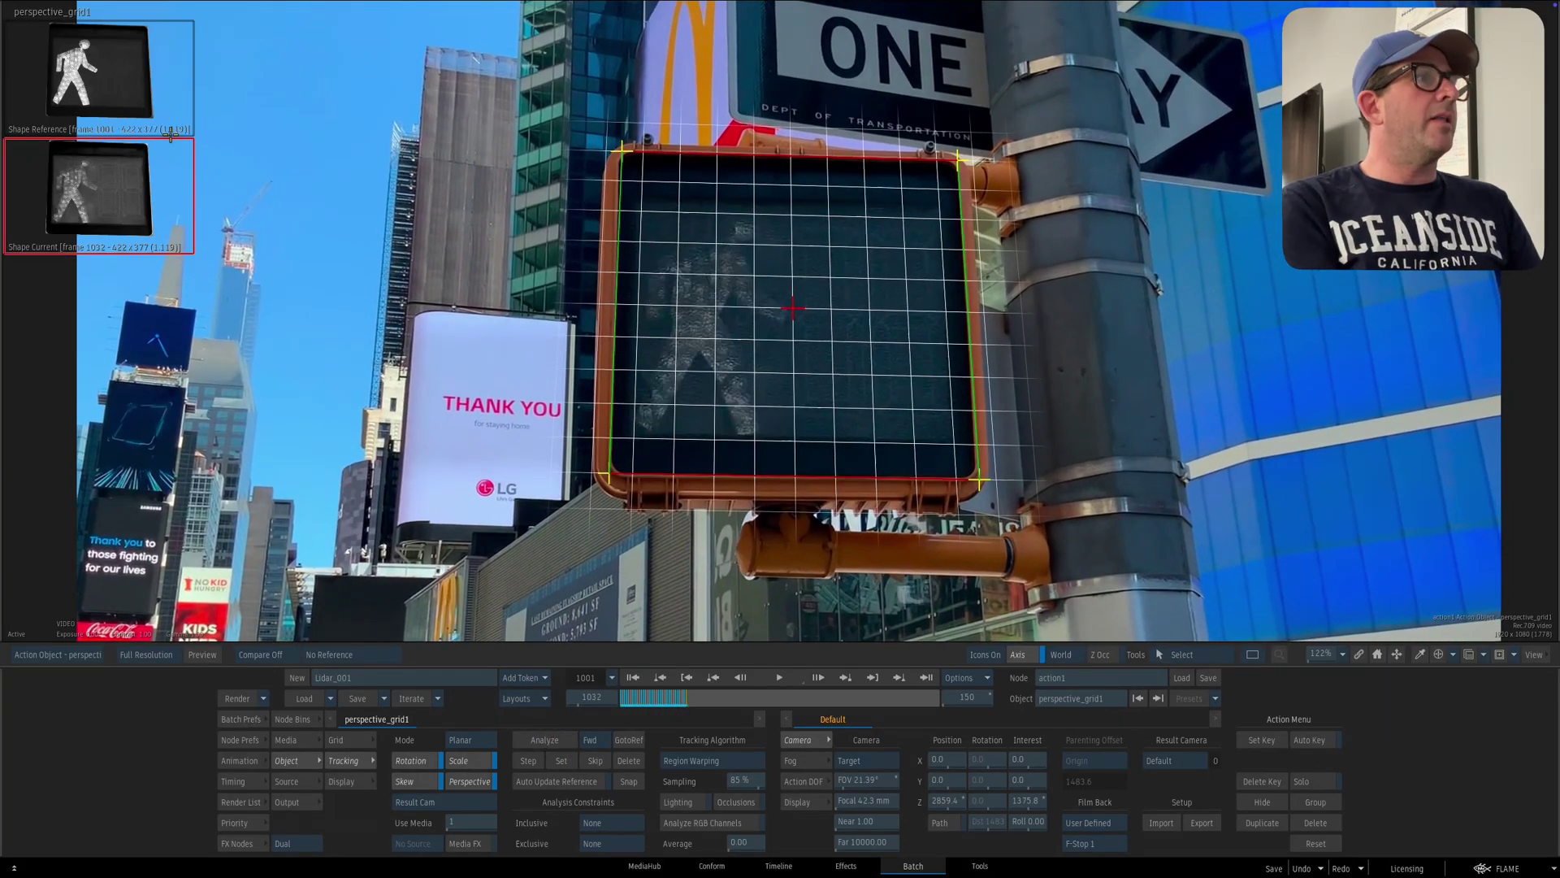
# - Snap the tracking reference at frame 1032 and step to frame 1033 and back to compare the signal
pyautogui.click(628, 781)
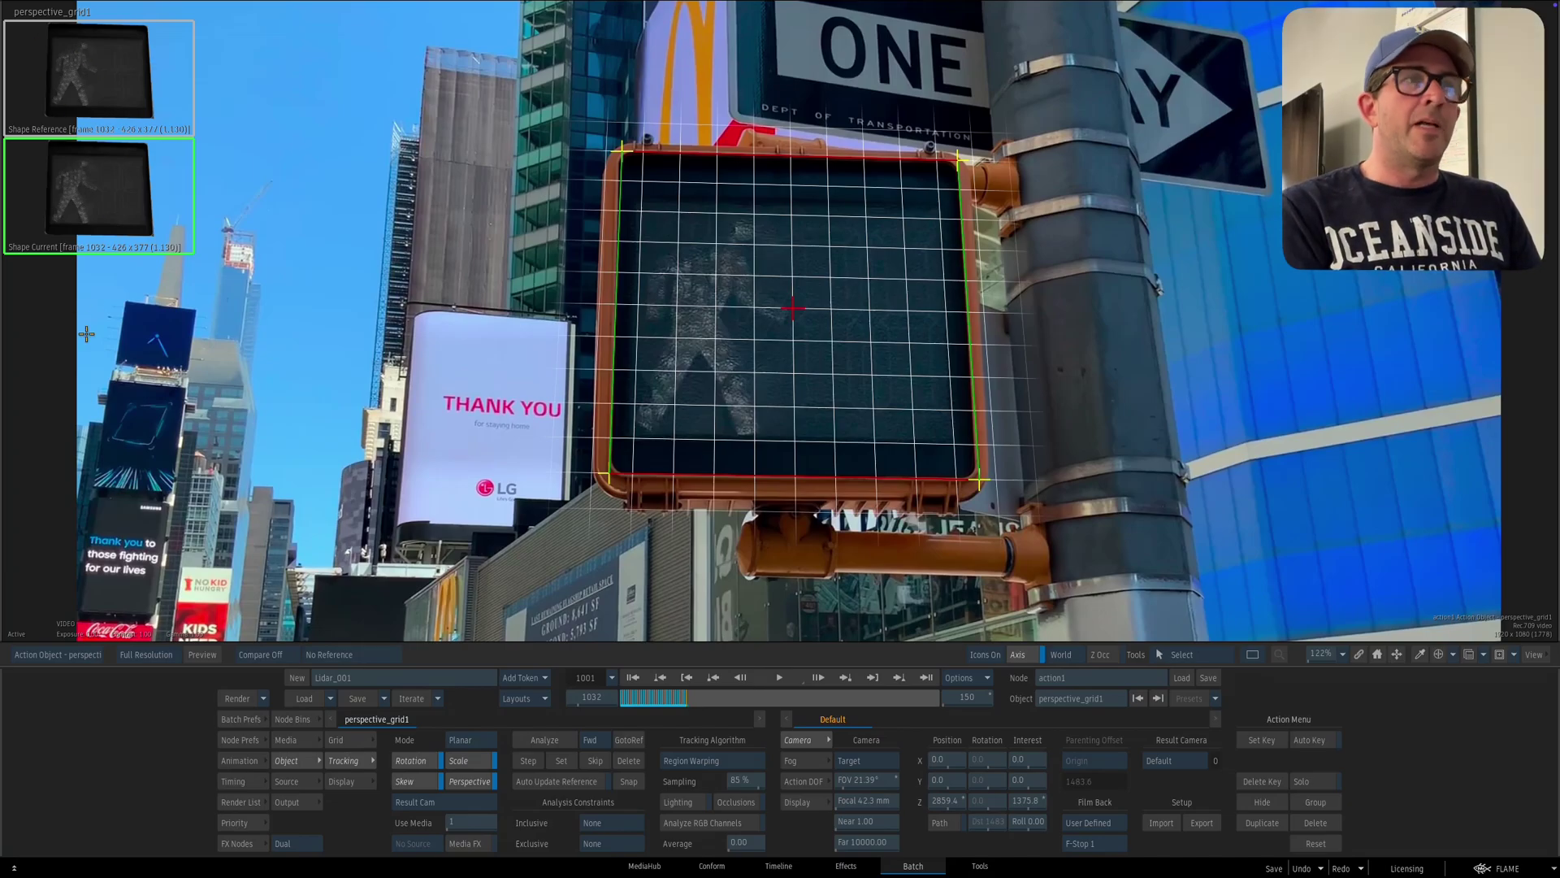
pyautogui.press('Right')
pyautogui.press('Right')
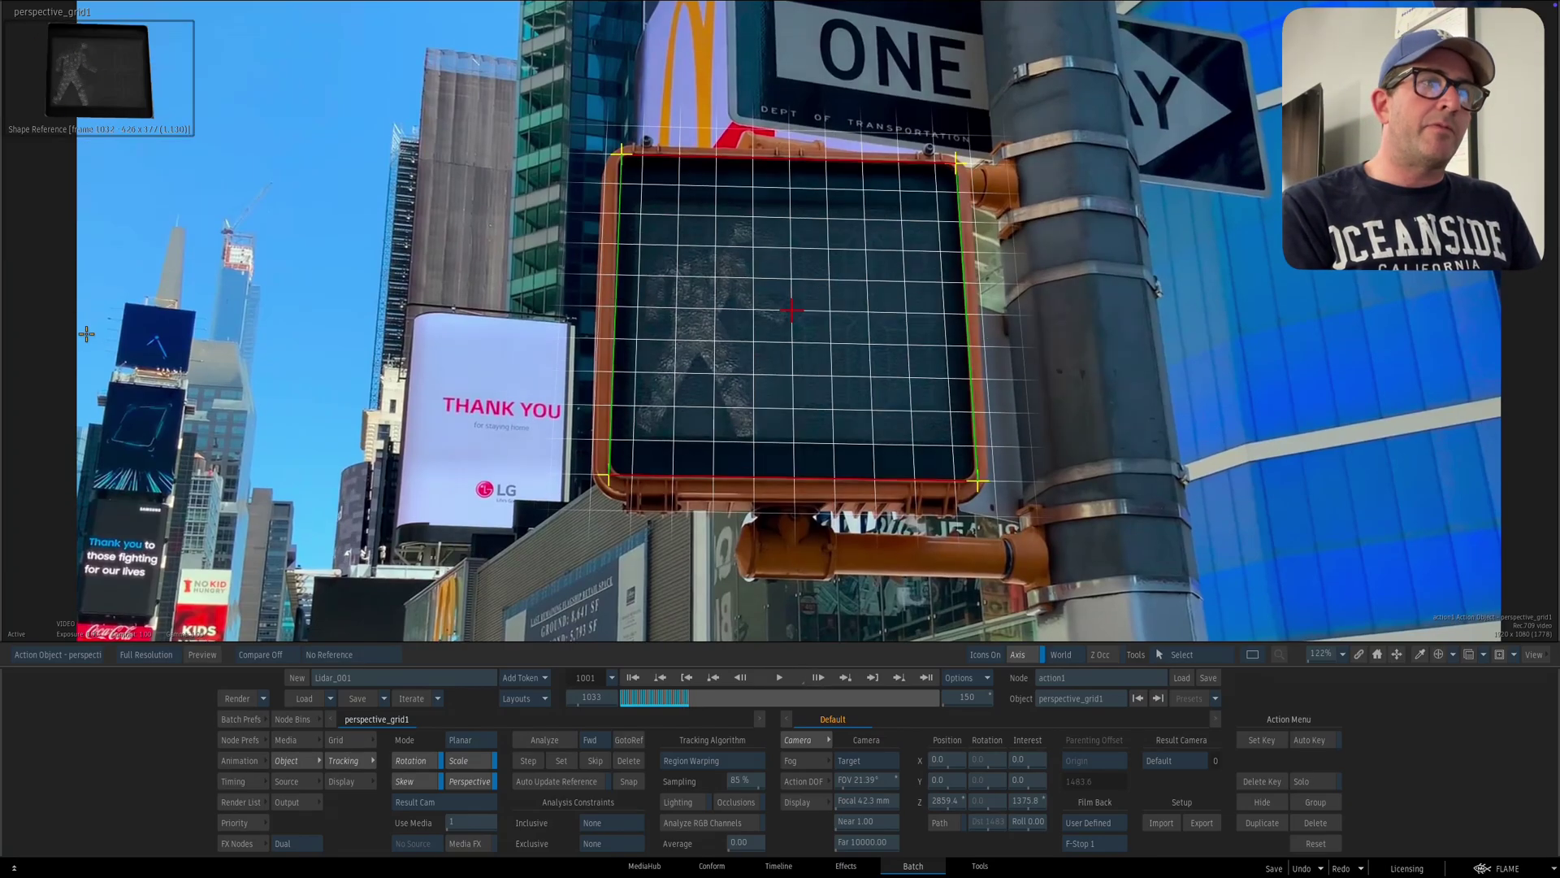
pyautogui.press('Left')
pyautogui.press('Left')
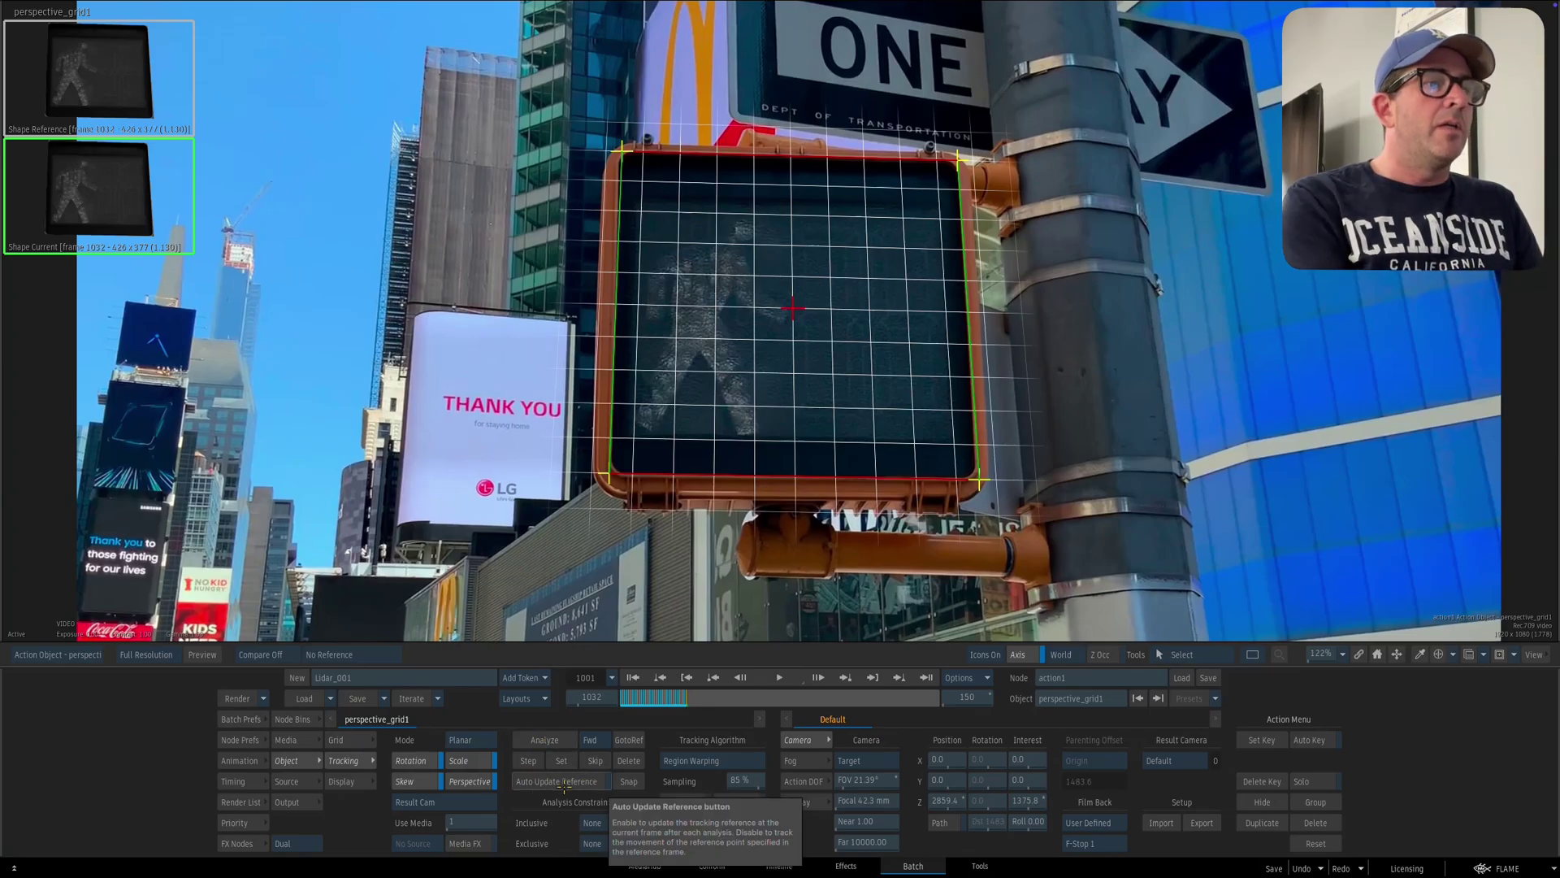
# - Snap the tracking reference at frame 1031 and rerun the forward analysis from there
pyautogui.press('Left')
pyautogui.click(628, 781)
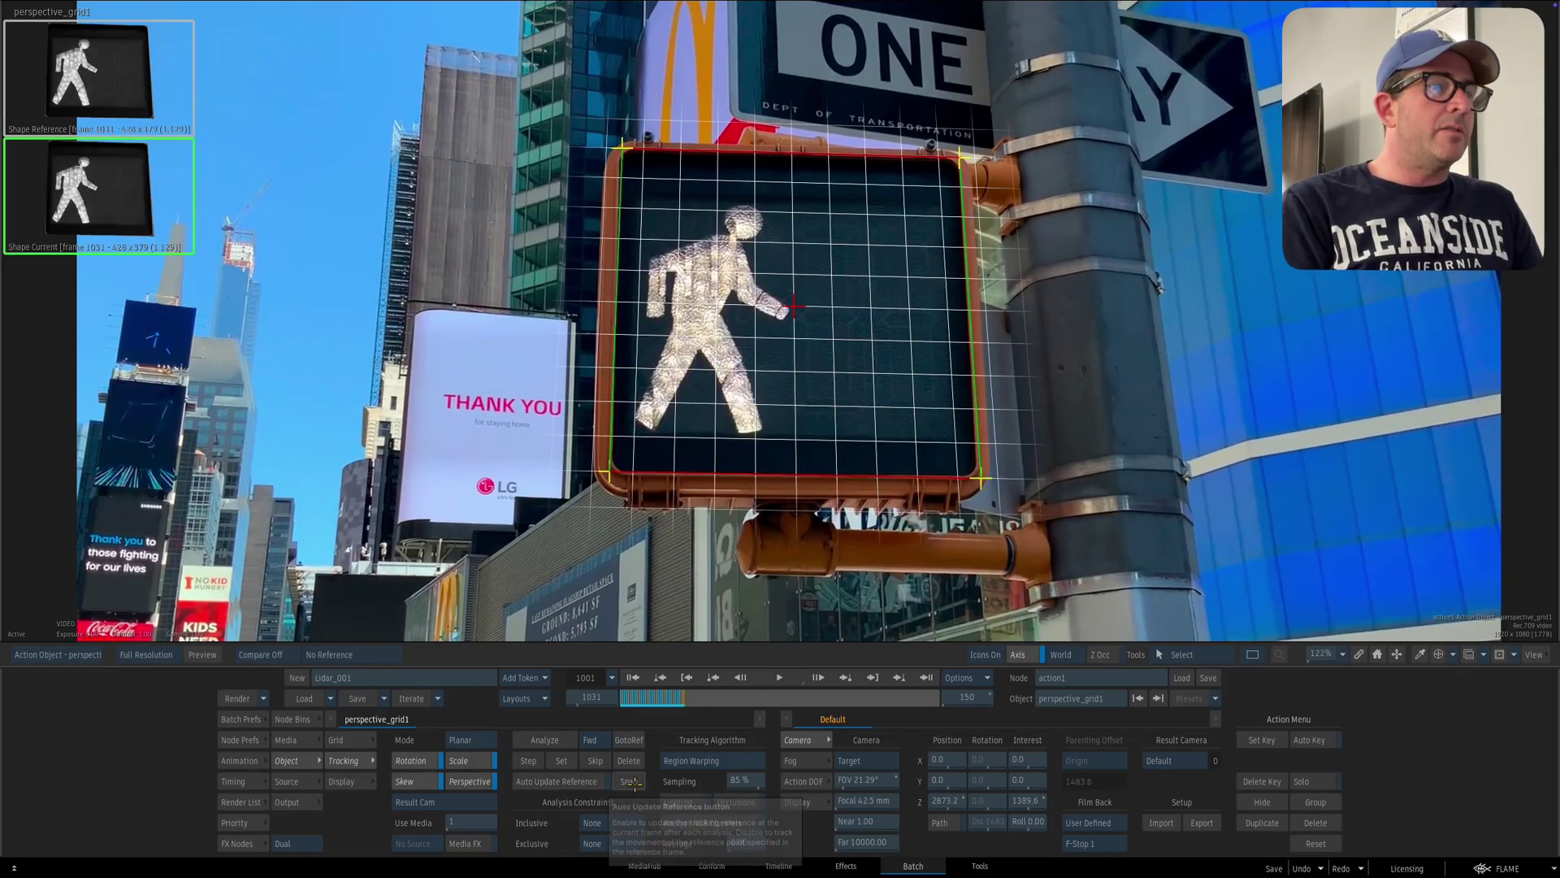
pyautogui.click(543, 739)
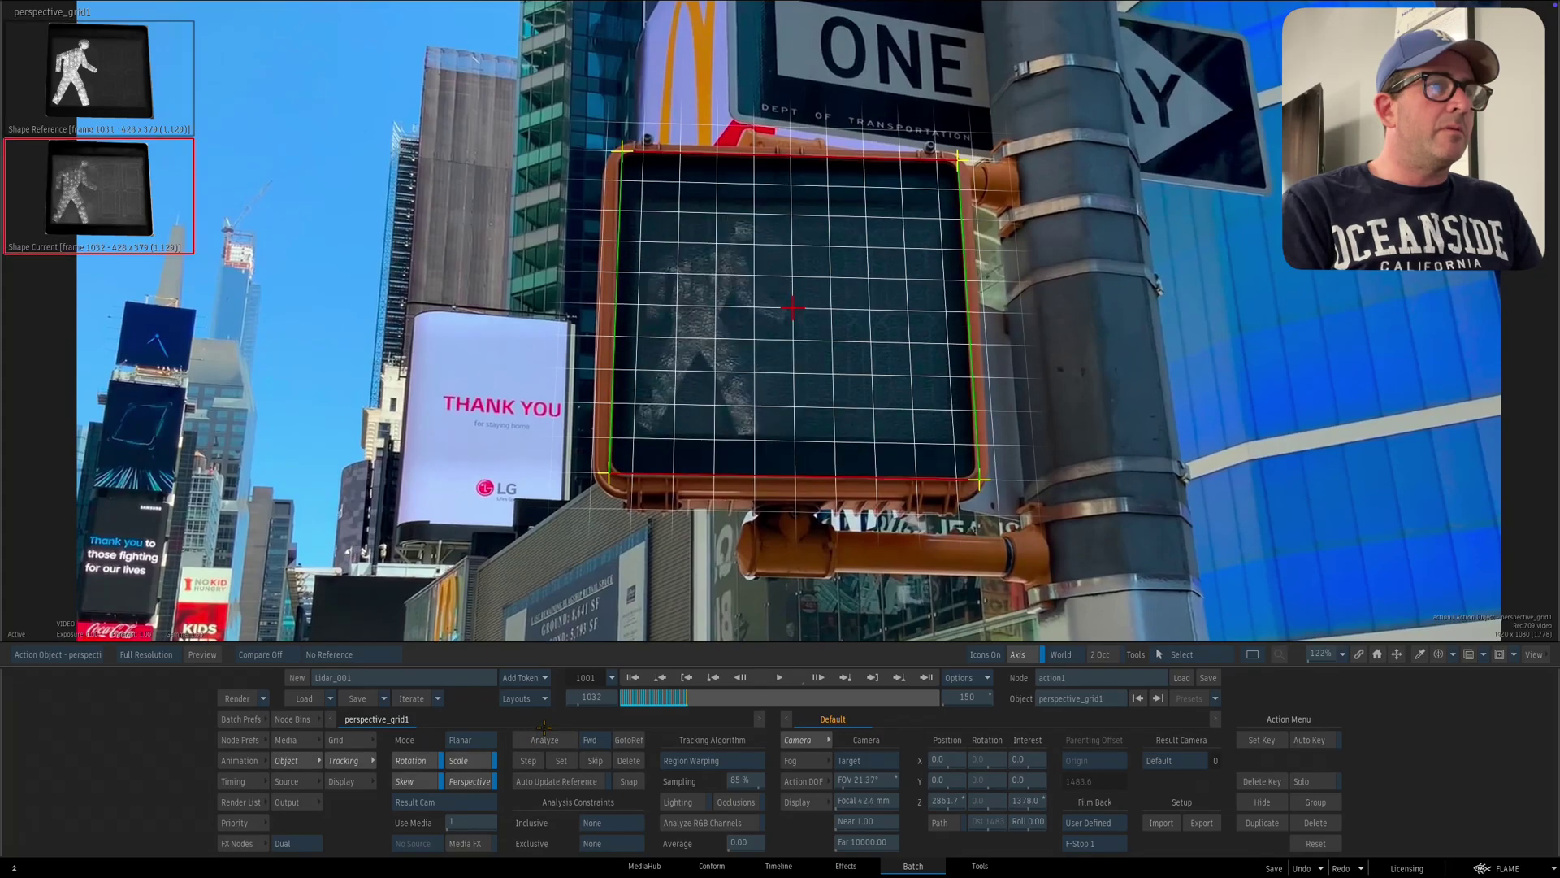
# - Snap a new tracking reference at frames 1032 and 1068, resuming the forward analysis each time through frame 1150
pyautogui.click(626, 780)
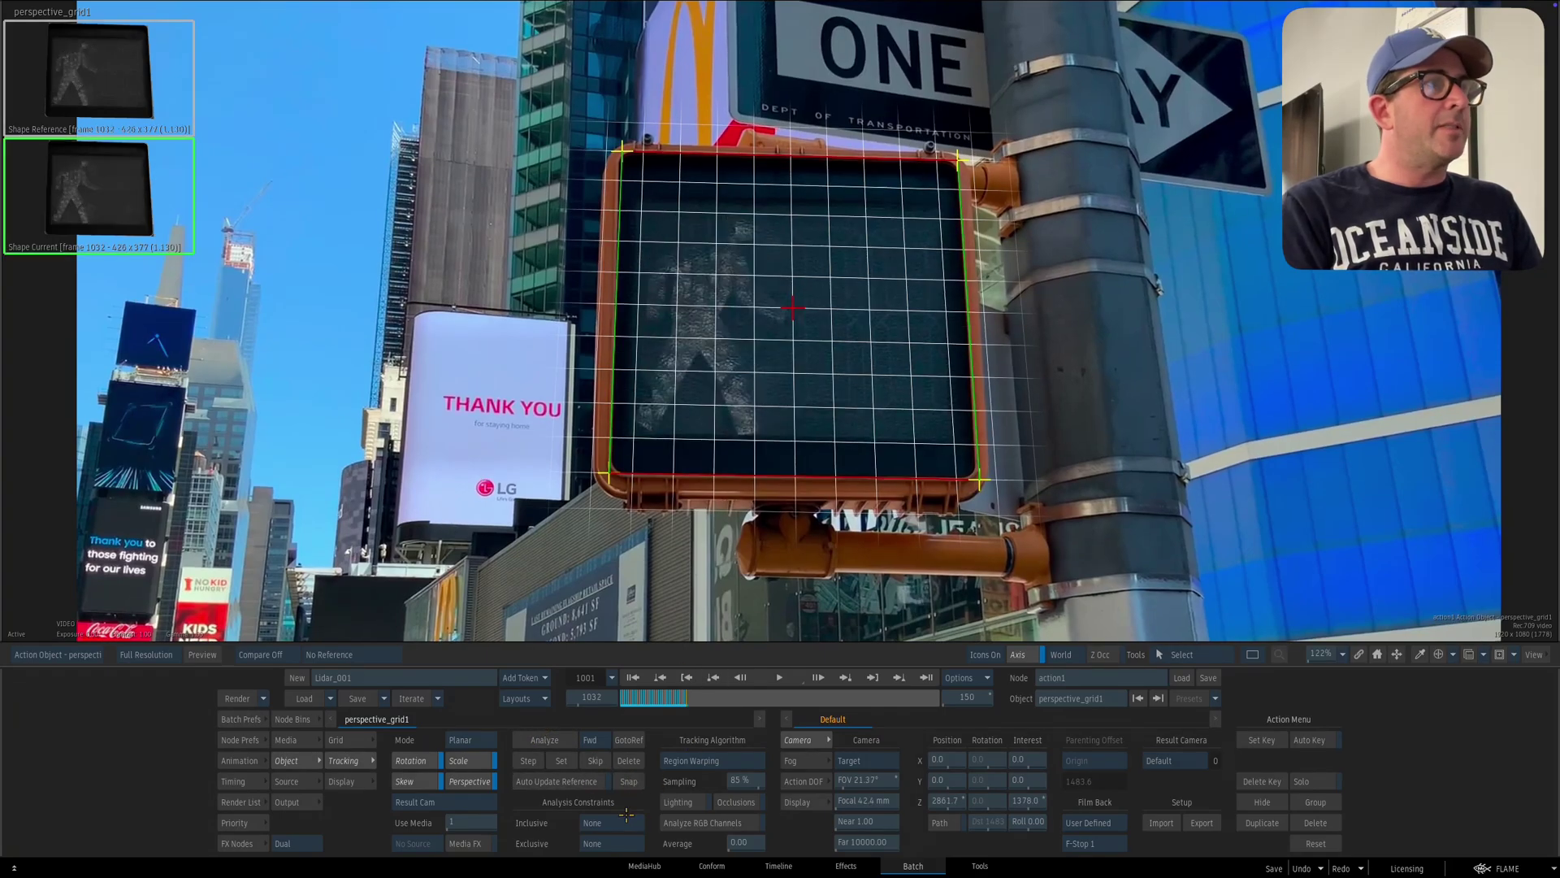
pyautogui.click(546, 739)
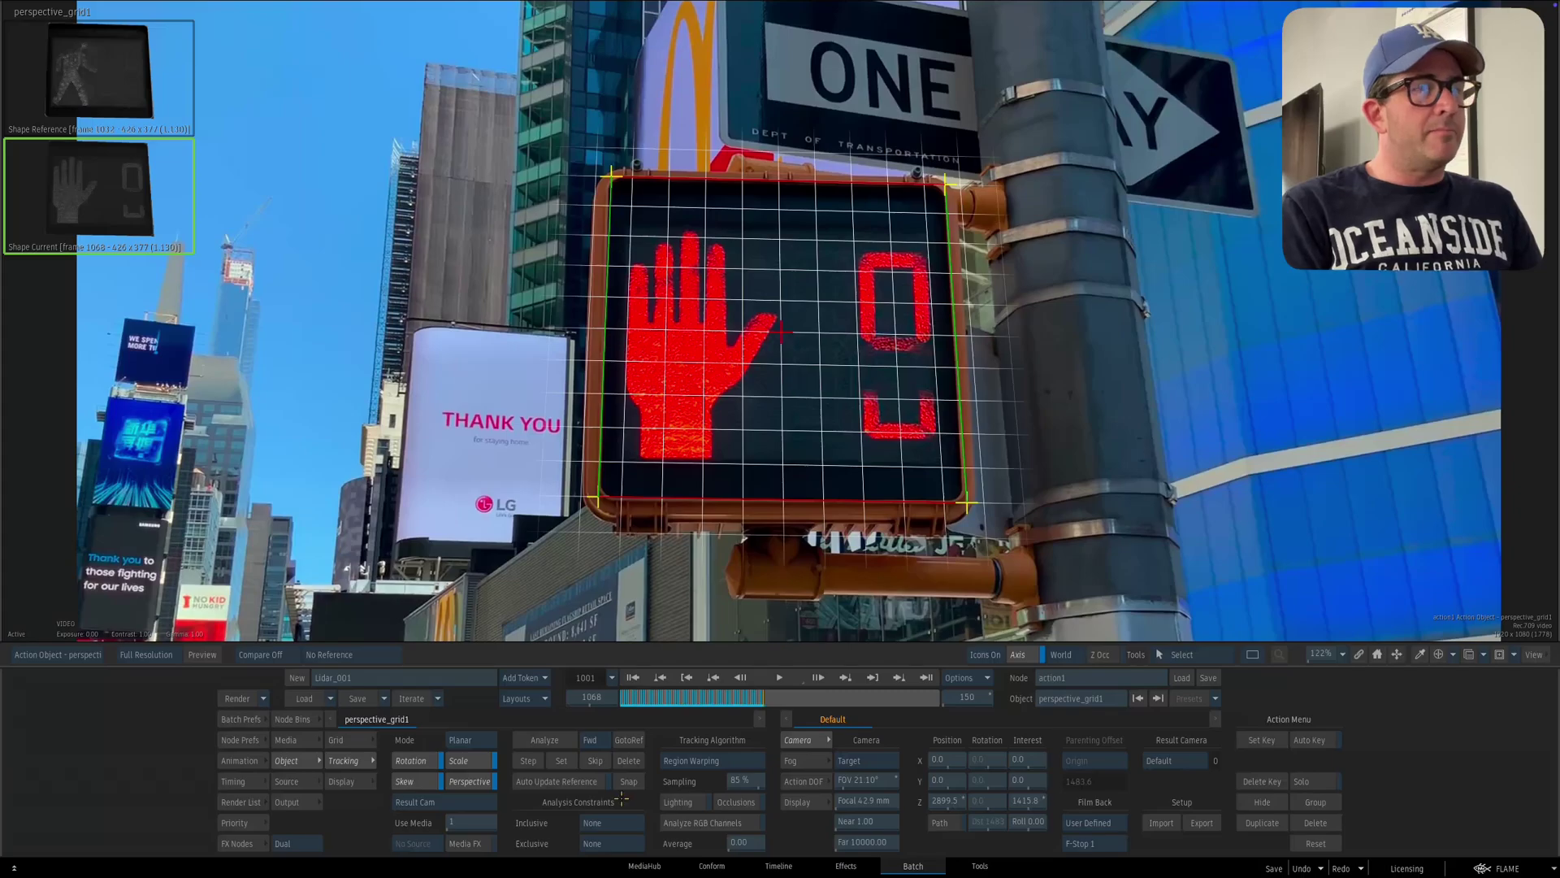
pyautogui.click(628, 781)
pyautogui.click(544, 739)
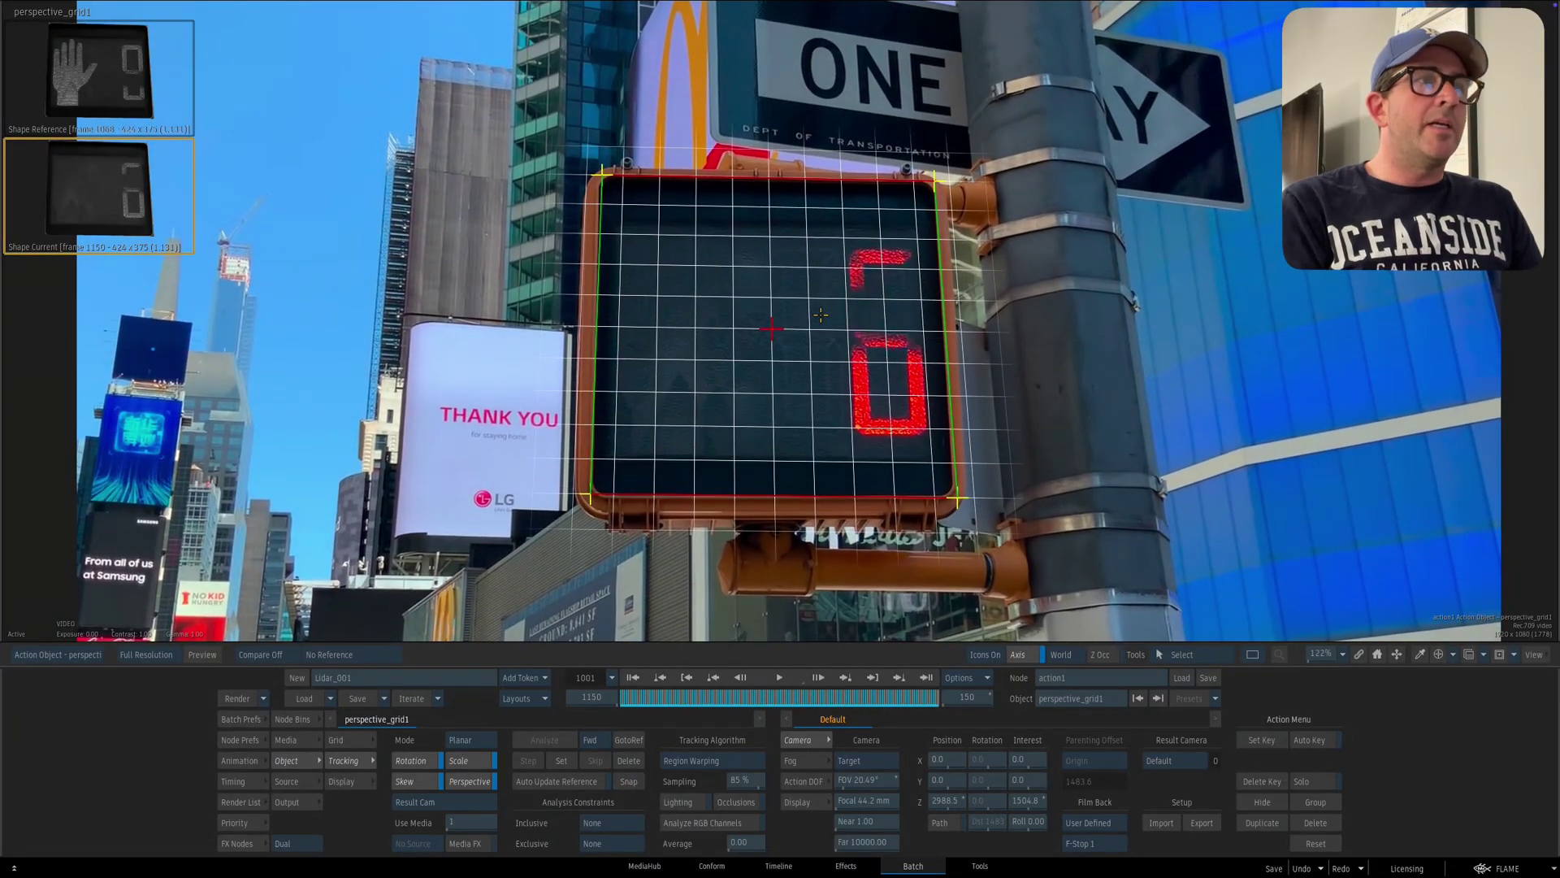
# - Add the clip's media as an image surface with an axis, parented to the tracked Perspective Grid
pyautogui.press('F4')
pyautogui.click(293, 720)
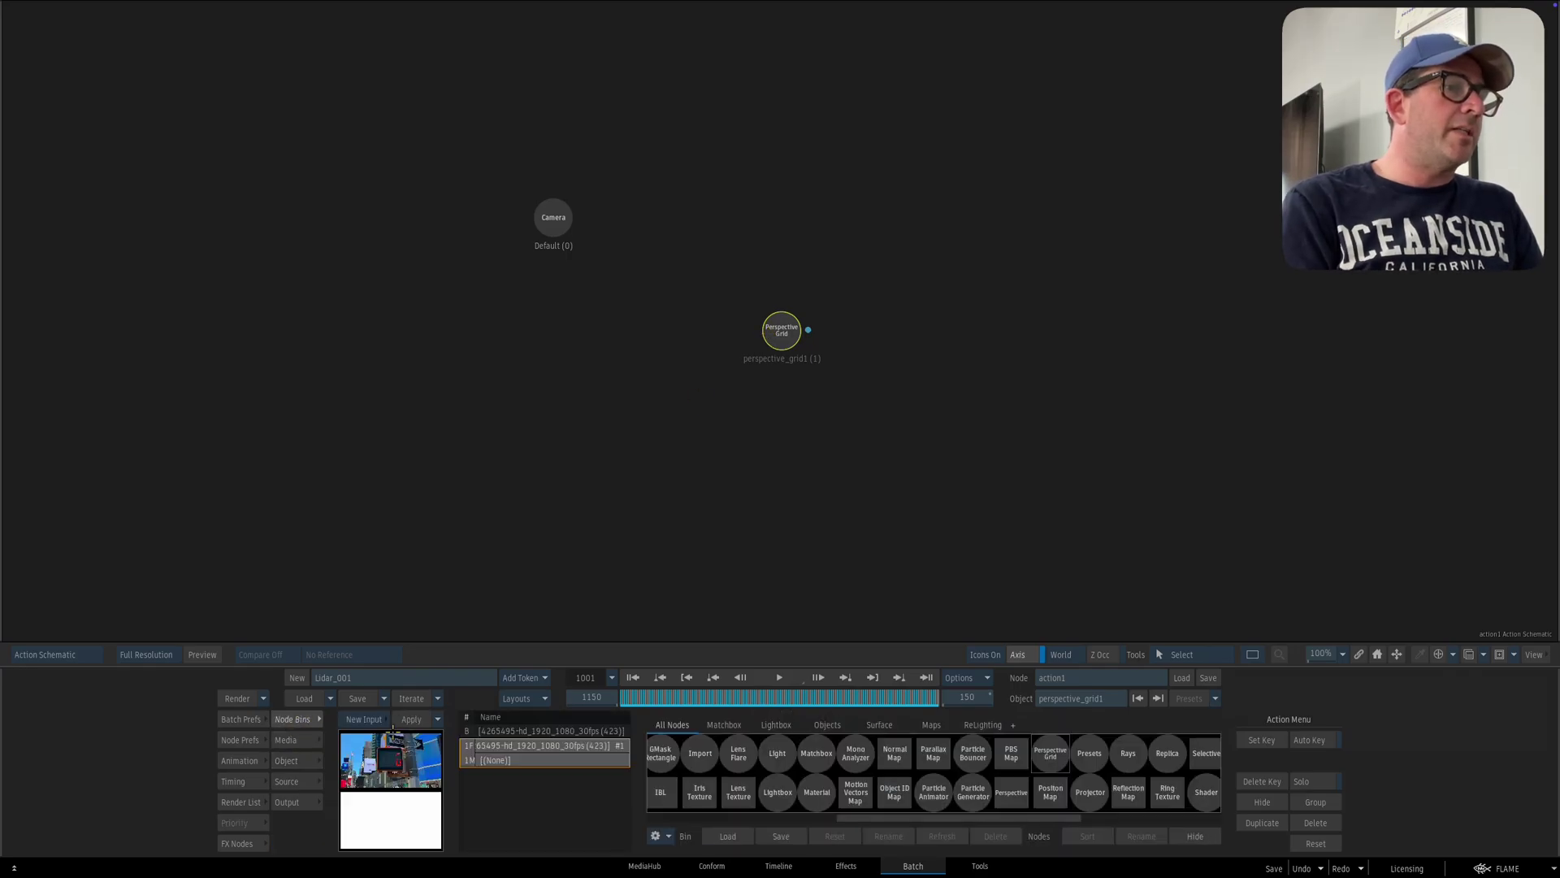
pyautogui.doubleClick(543, 745)
pyautogui.moveTo(732, 434); pyautogui.dragTo(732, 439)
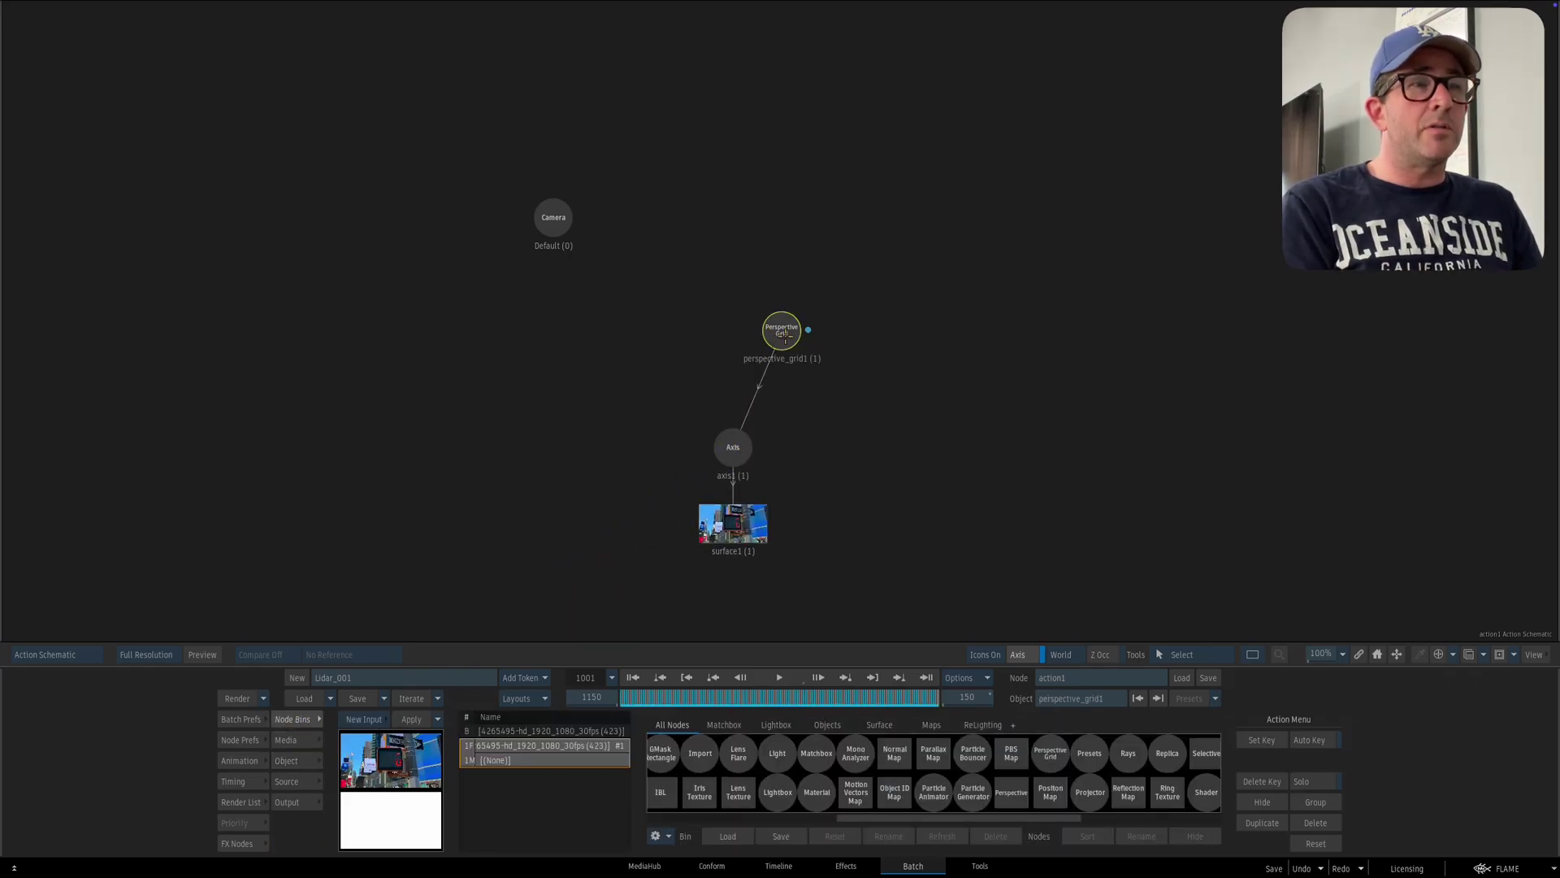
# - Turn on Invert for the Perspective Grid's transform to stabilize the parented clip surface
pyautogui.doubleClick(781, 331)
pyautogui.click(737, 447)
pyautogui.doubleClick(776, 319)
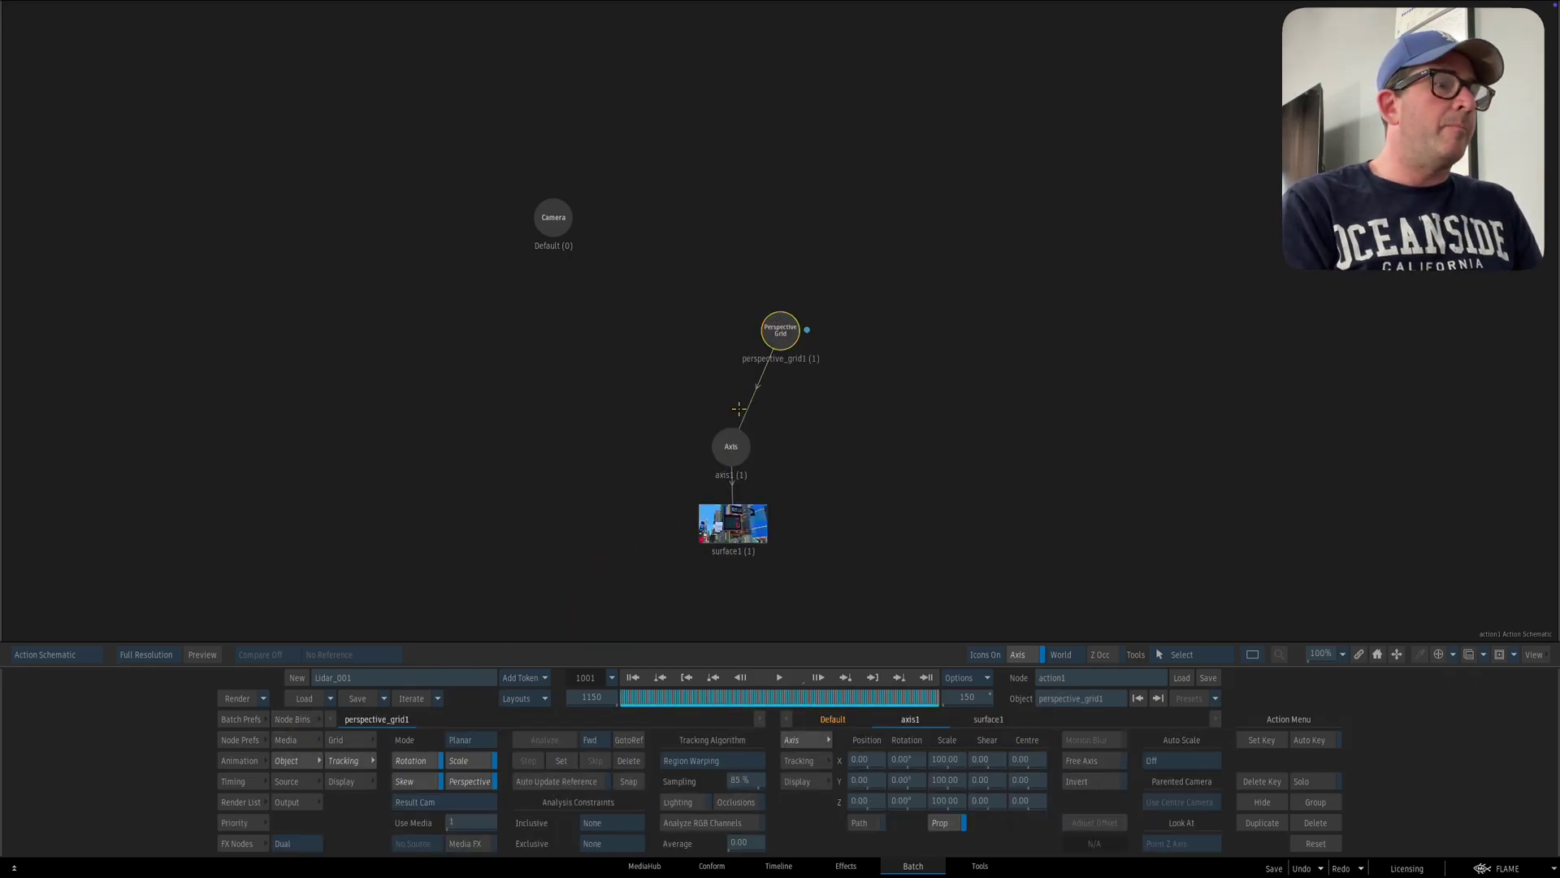
pyautogui.click(399, 781)
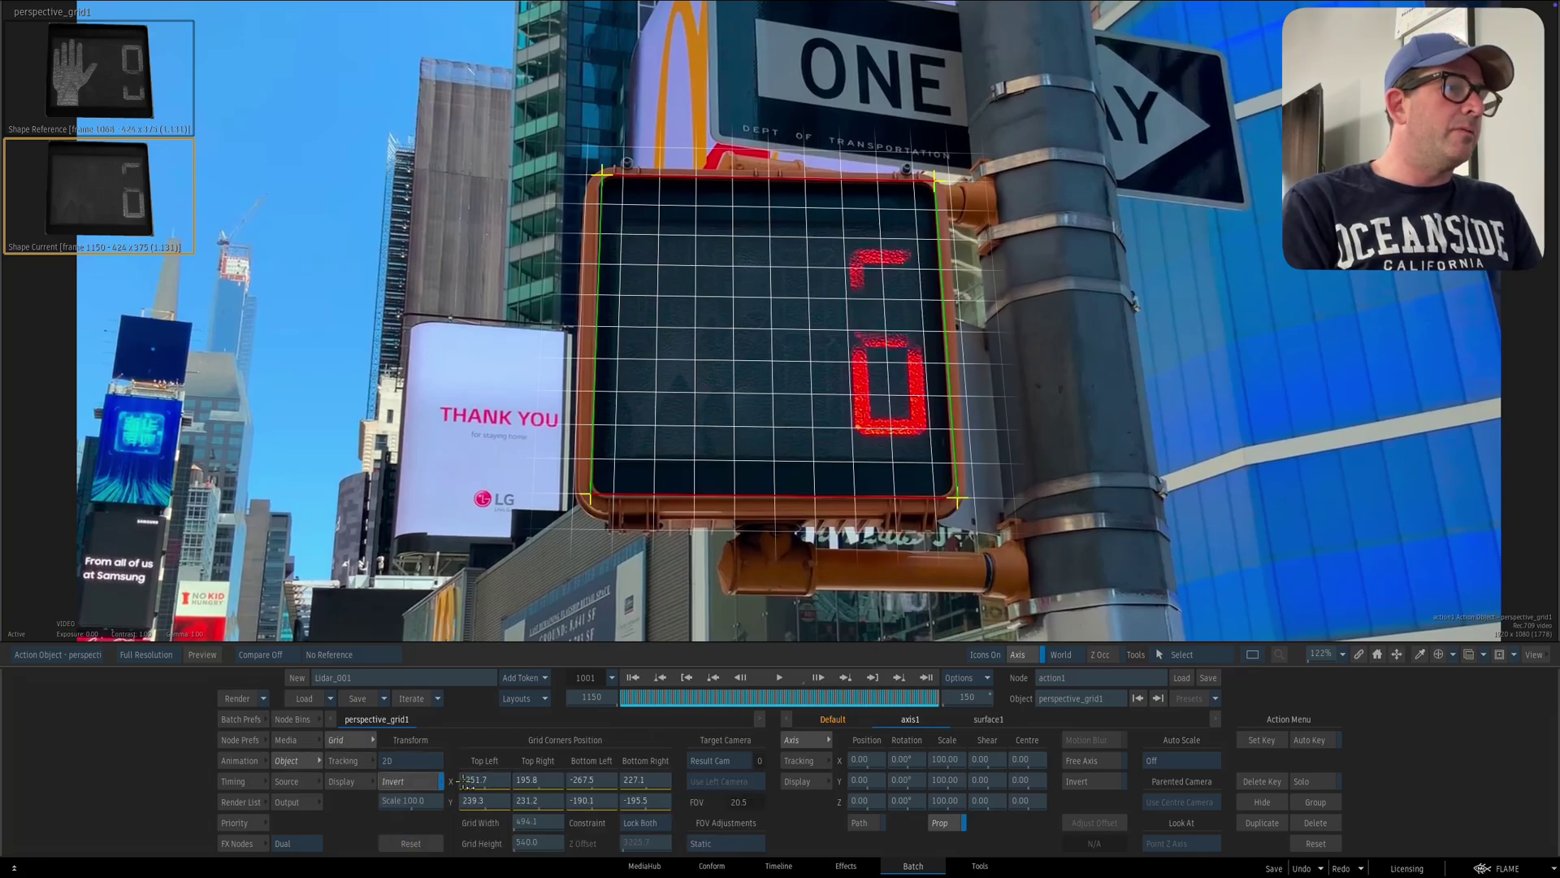
pyautogui.press('F4')
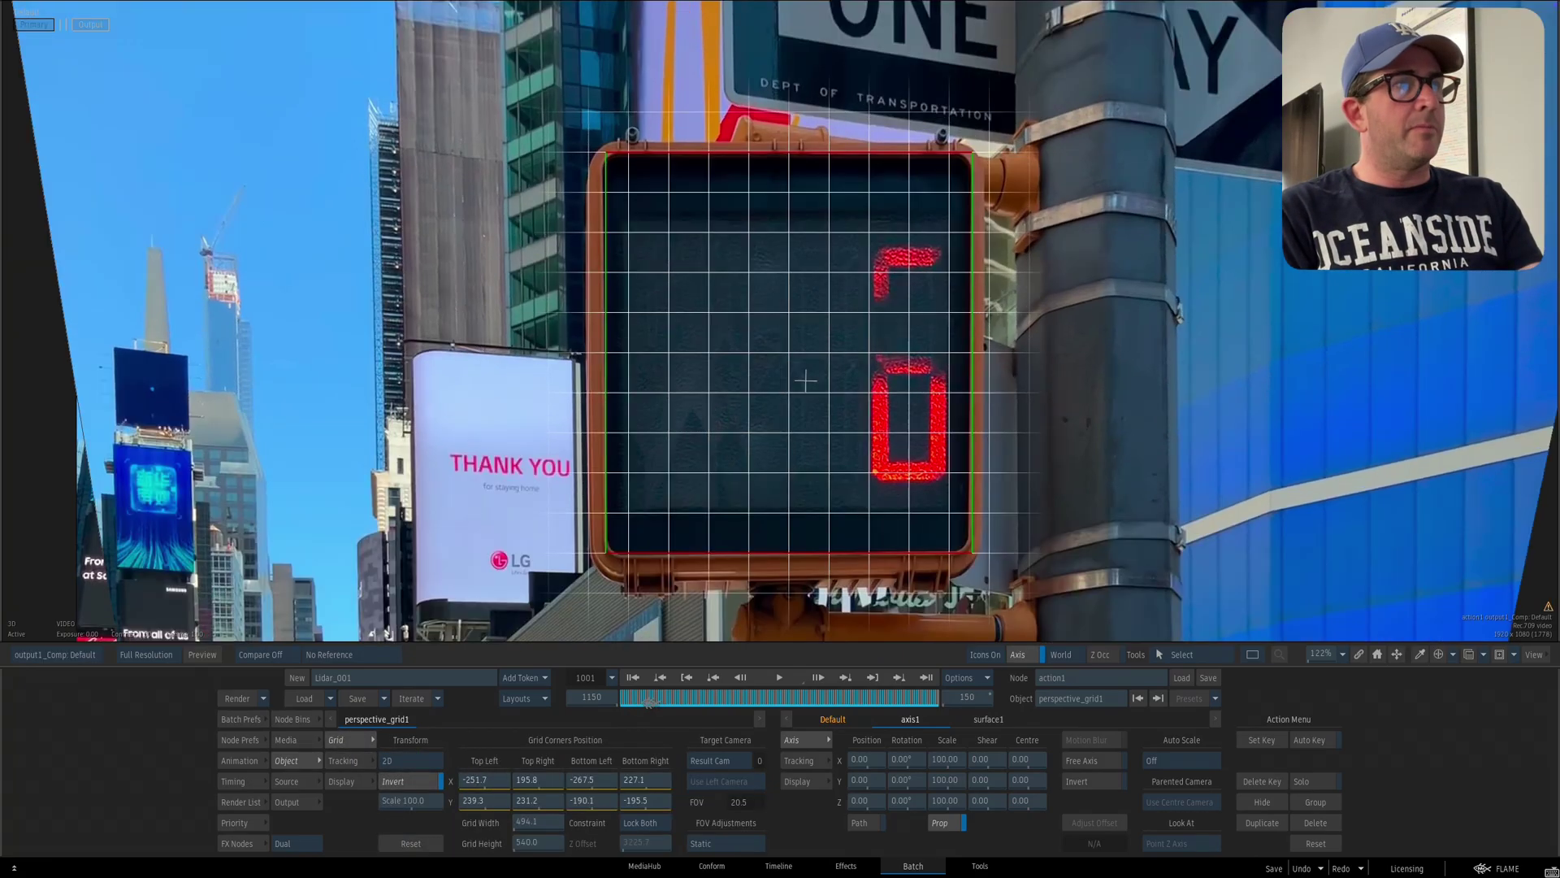
# - Hide the icons and play the stabilized clip from frame 1001 to check that the signal stays locked
pyautogui.click(633, 678)
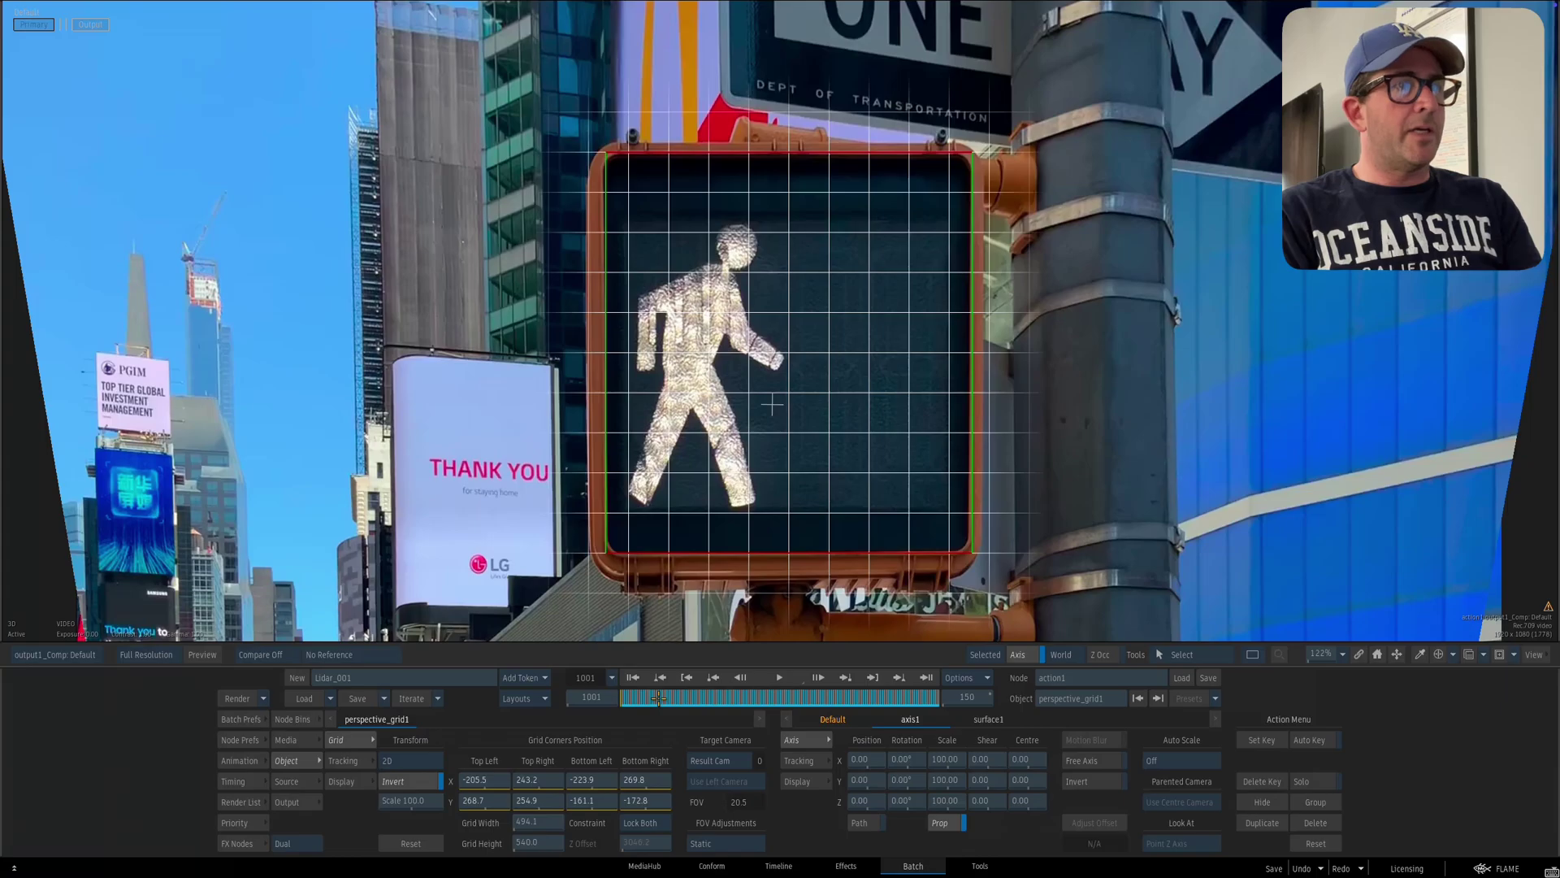
pyautogui.press('Tab')
pyautogui.click(778, 677)
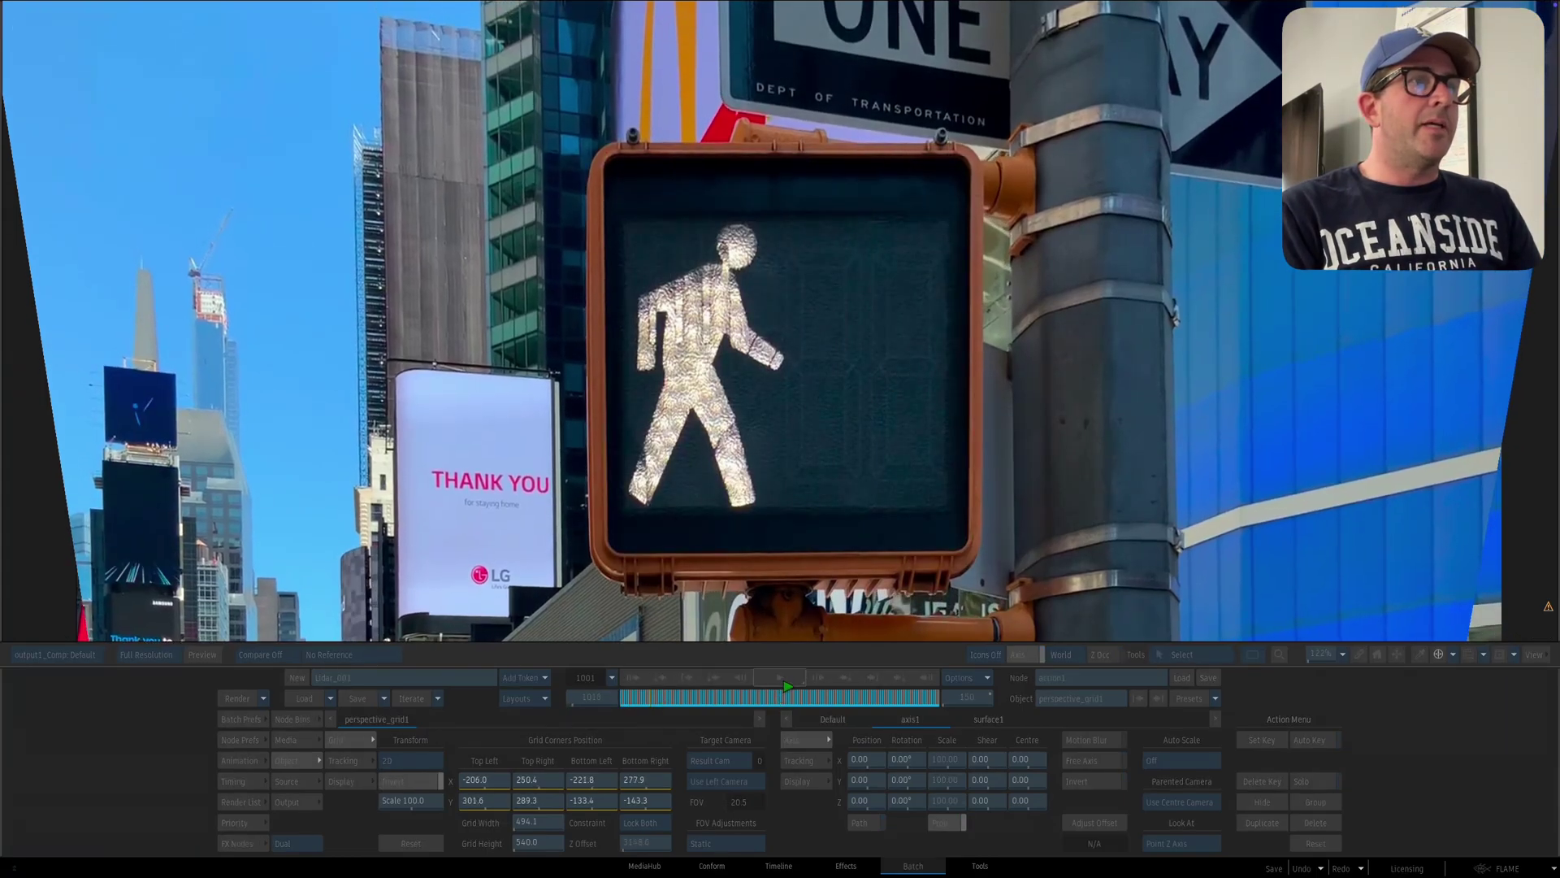
pyautogui.moveTo(845, 467); pyautogui.dragTo(966, 466)
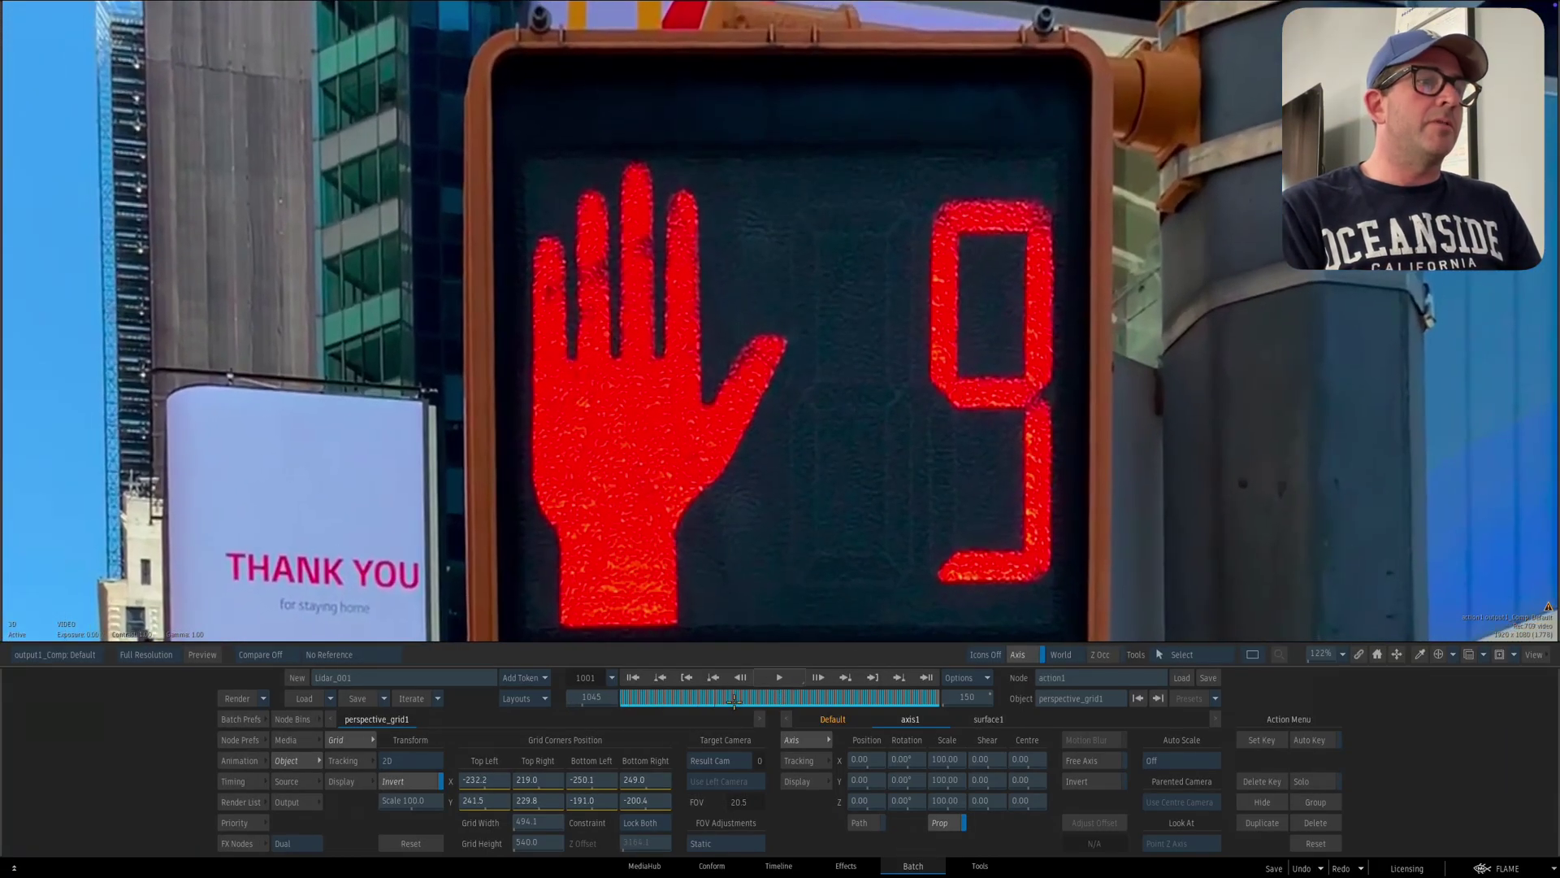
# - Step back and forth around frames 1034 and 1035 to examine the stabilization where the signal changes to the hand
pyautogui.moveTo(717, 697)
pyautogui.mouseDown()
pyautogui.moveTo(669, 697)
pyautogui.moveTo(693, 697)
pyautogui.mouseUp()
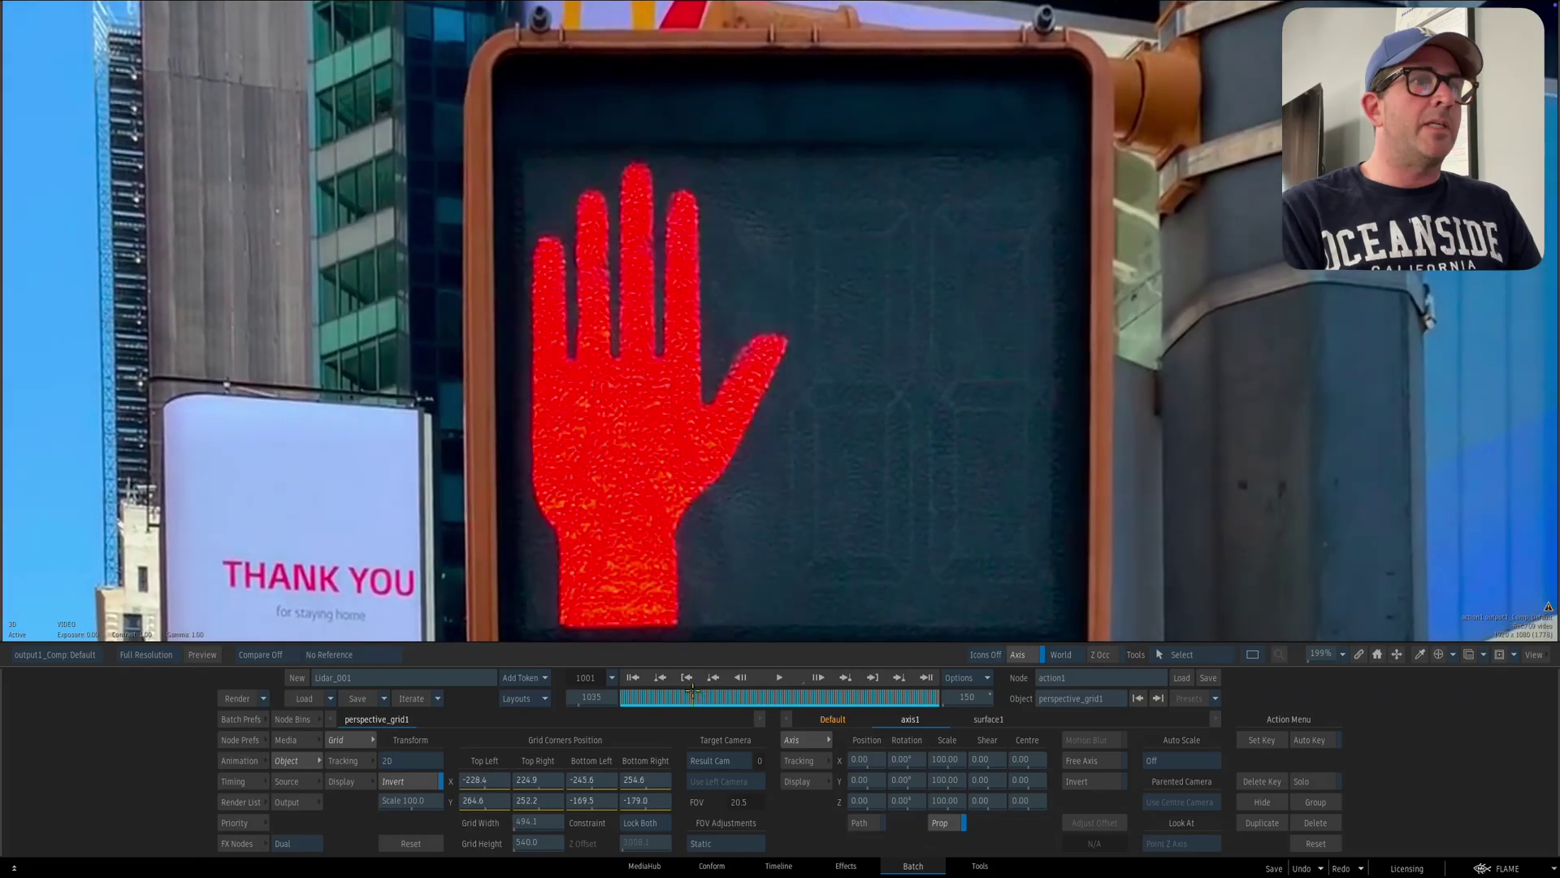
pyautogui.moveTo(756, 542); pyautogui.dragTo(728, 533)
pyautogui.press('Right')
pyautogui.press('Left')
pyautogui.press('Left')
pyautogui.press('Left')
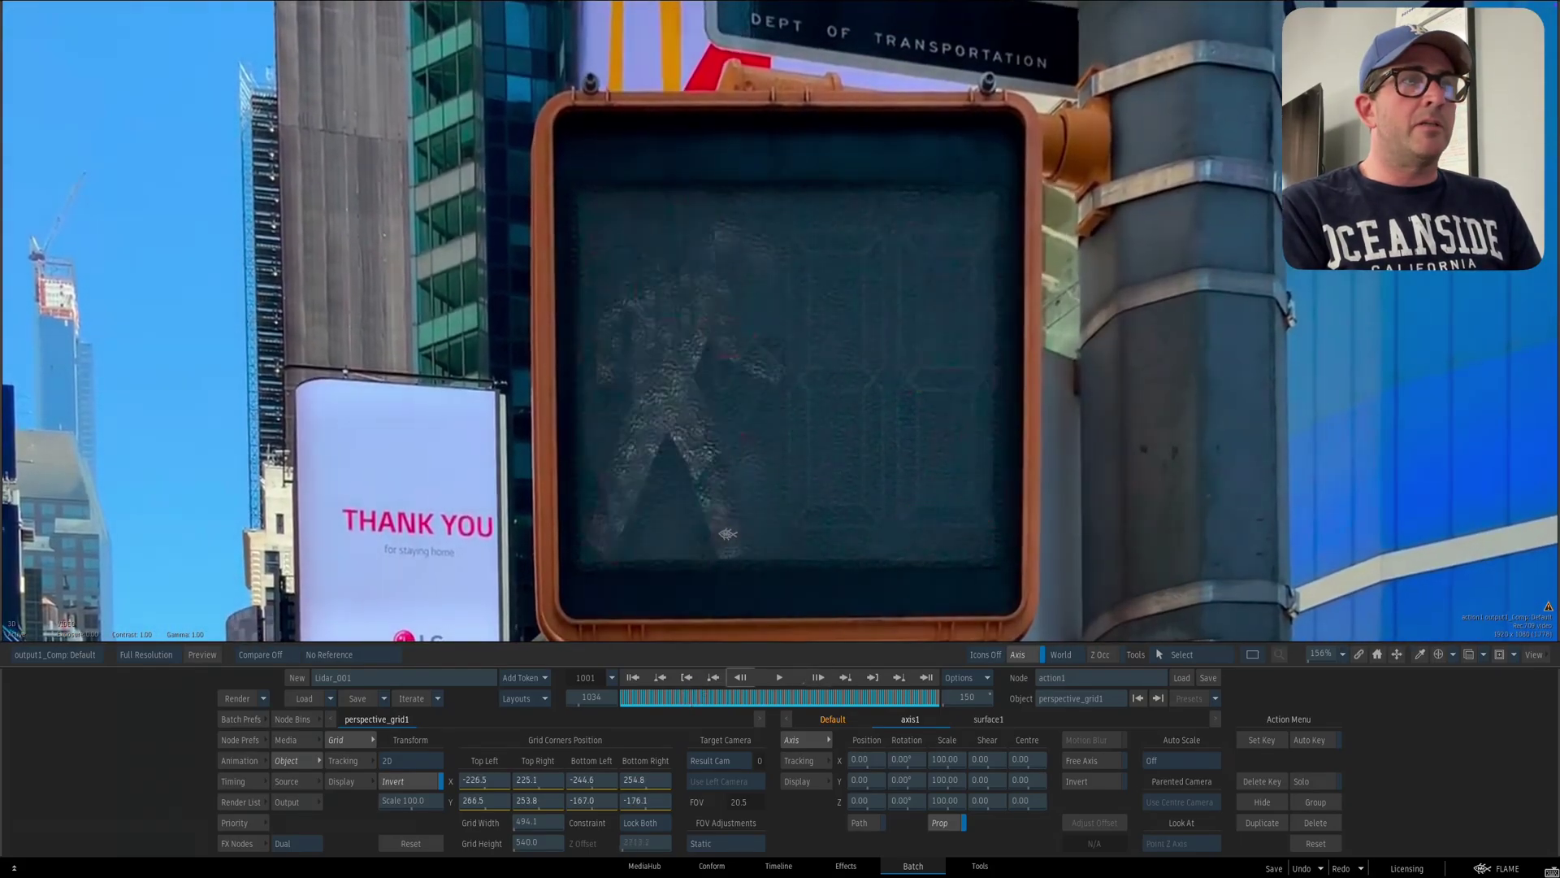
pyautogui.press('Right')
pyautogui.press('Right')
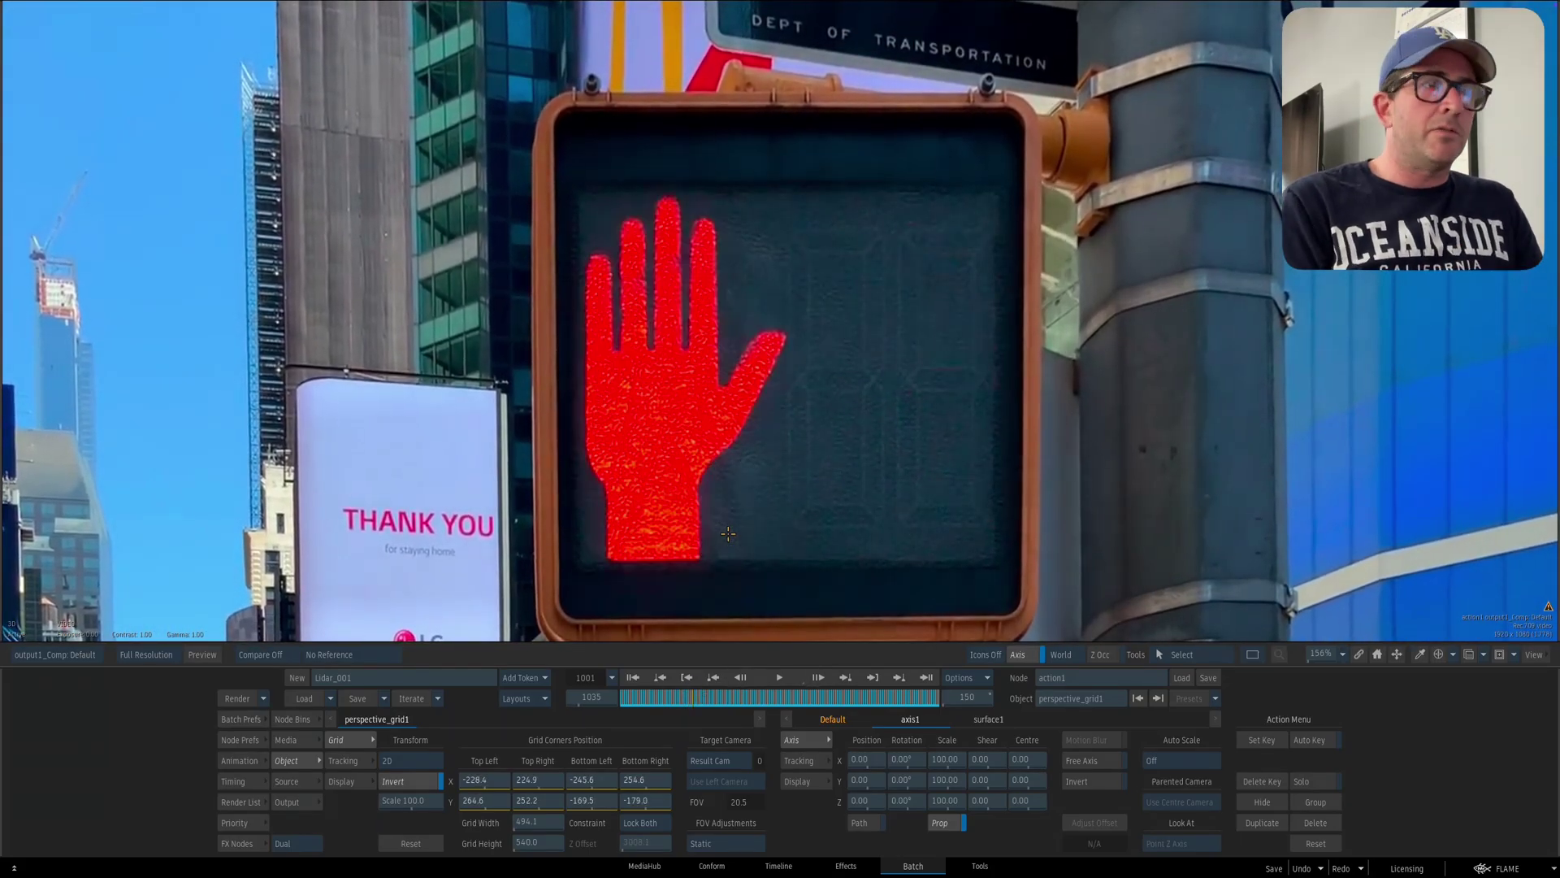
# - Delete the Perspective Grid, axis and surface from the Action schematic and return to frame 1001
pyautogui.press('F4')
pyautogui.moveTo(731, 447); pyautogui.dragTo(749, 875)
pyautogui.press('Delete')
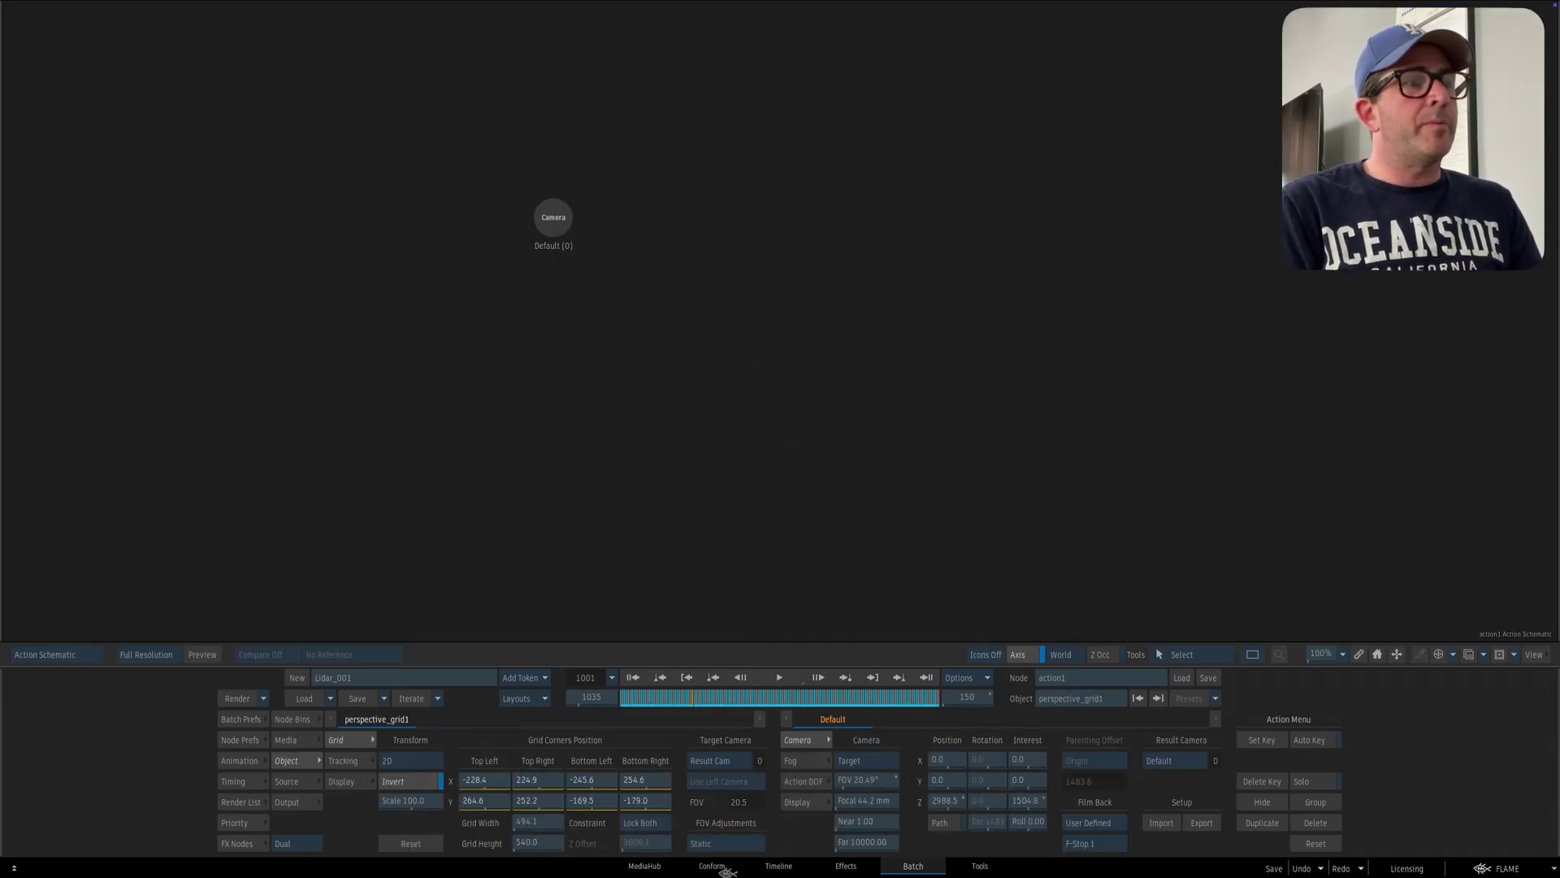
pyautogui.click(293, 719)
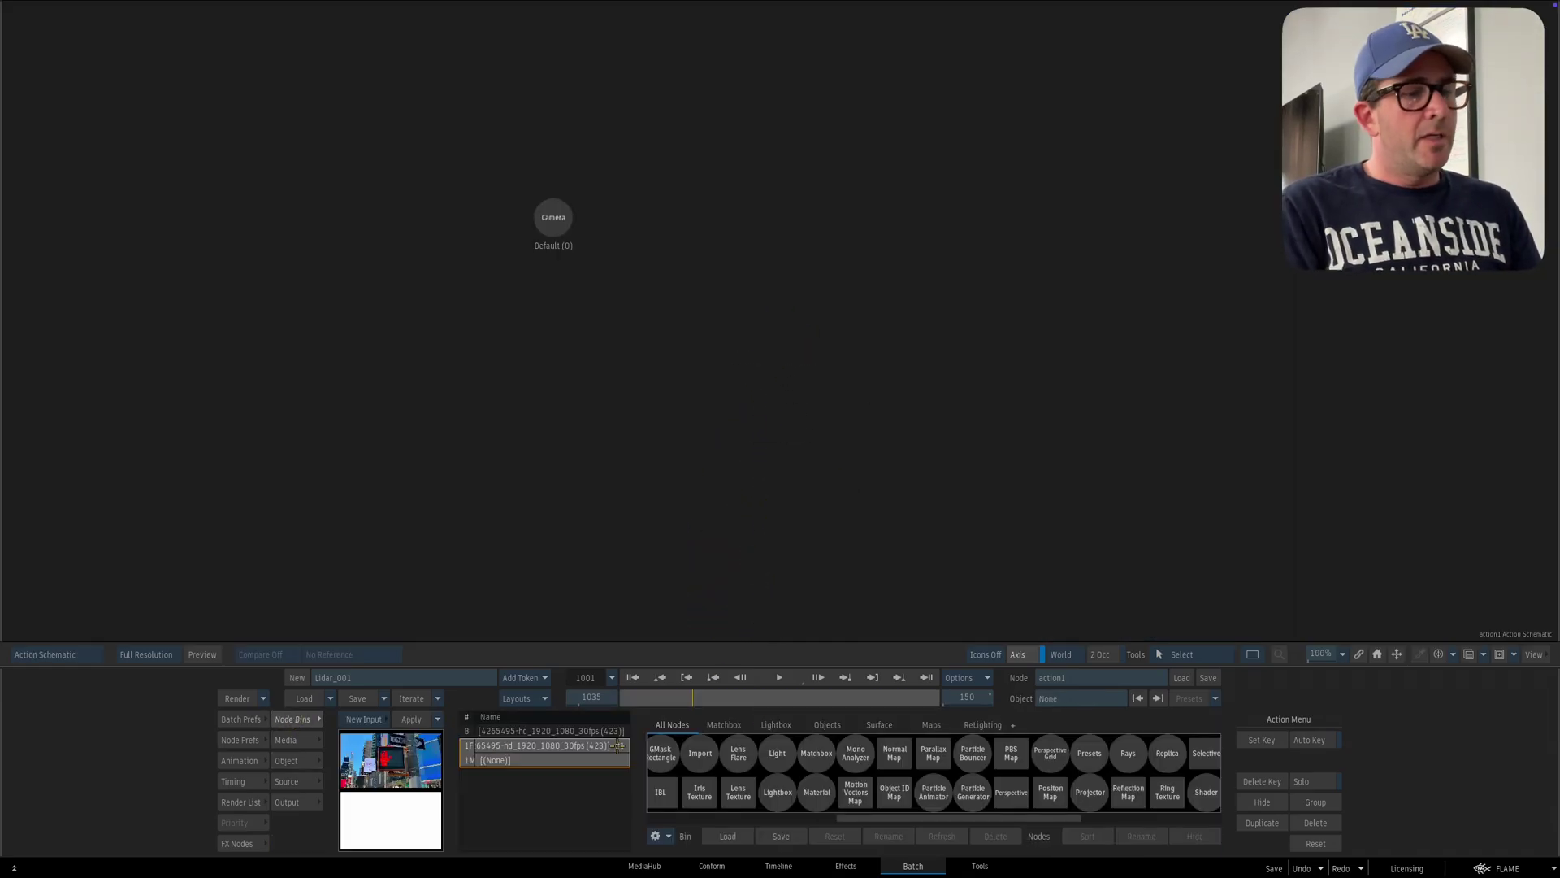
pyautogui.click(632, 677)
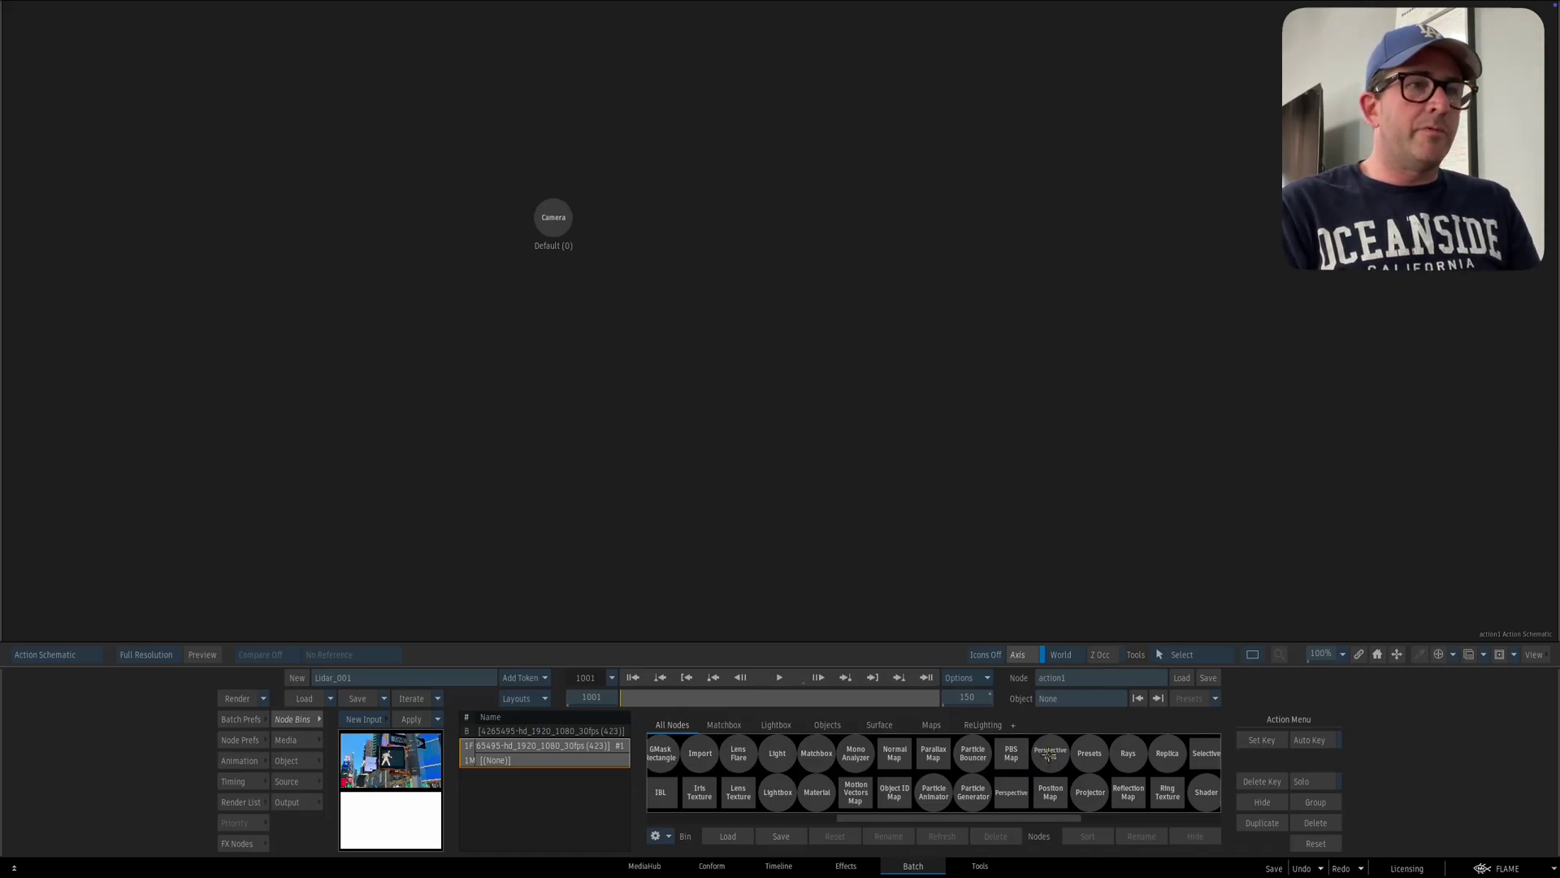
# - Add a new, untracked Perspective Grid to the Action schematic and view it over the pedestrian signal
pyautogui.moveTo(1048, 754); pyautogui.dragTo(966, 325)
pyautogui.press('F4')
pyautogui.moveTo(965, 404); pyautogui.dragTo(892, 399)
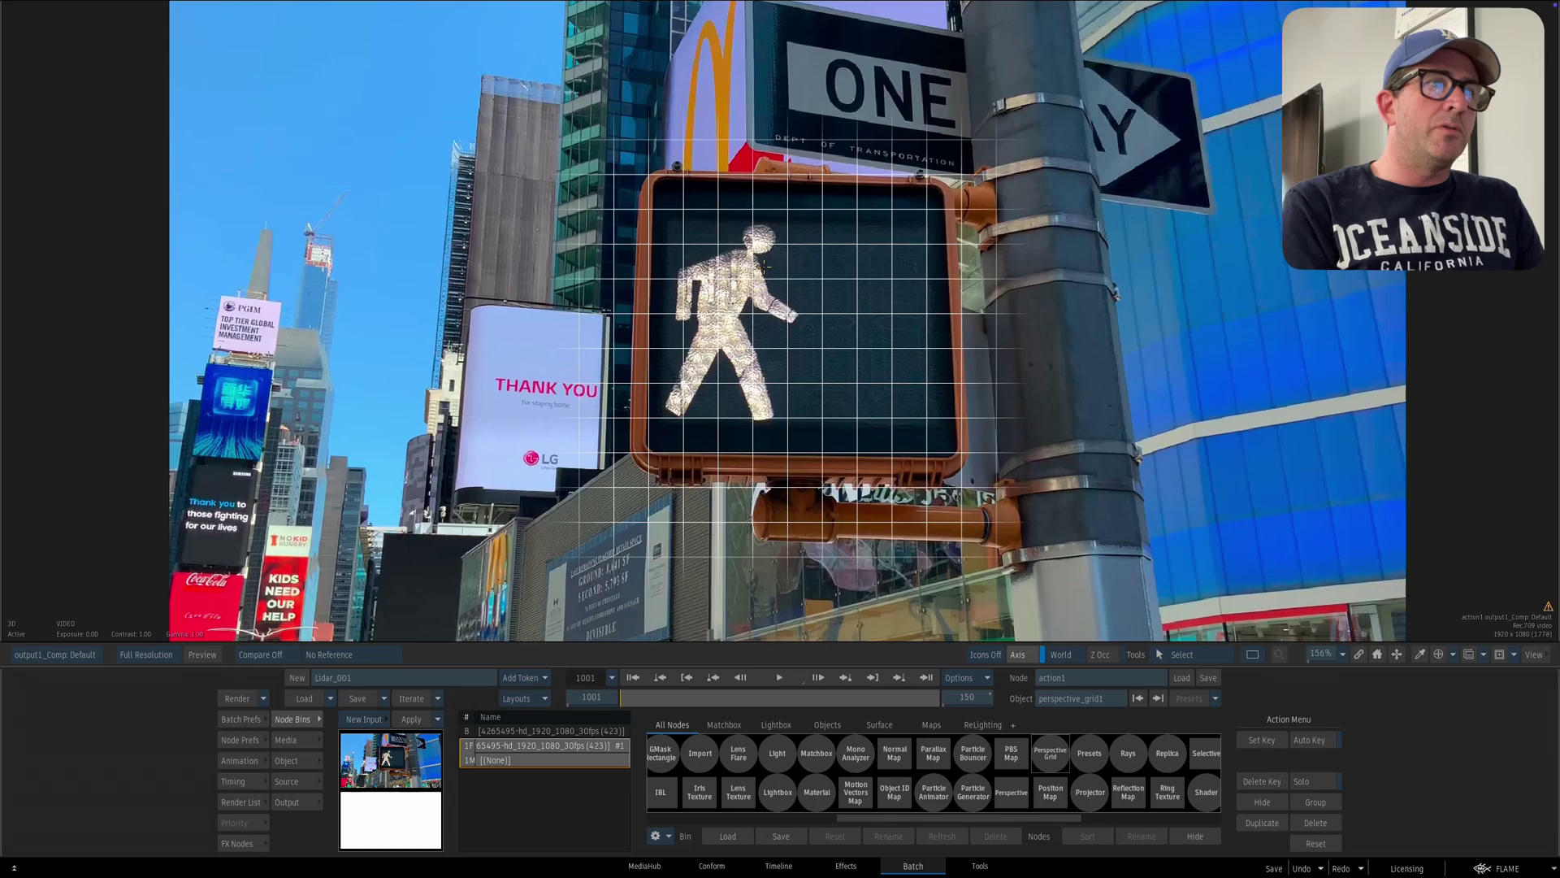
# - Add a GMask parented to the Perspective Grid and draw a four-point shape around the signal's orange housing
pyautogui.press('Tab')
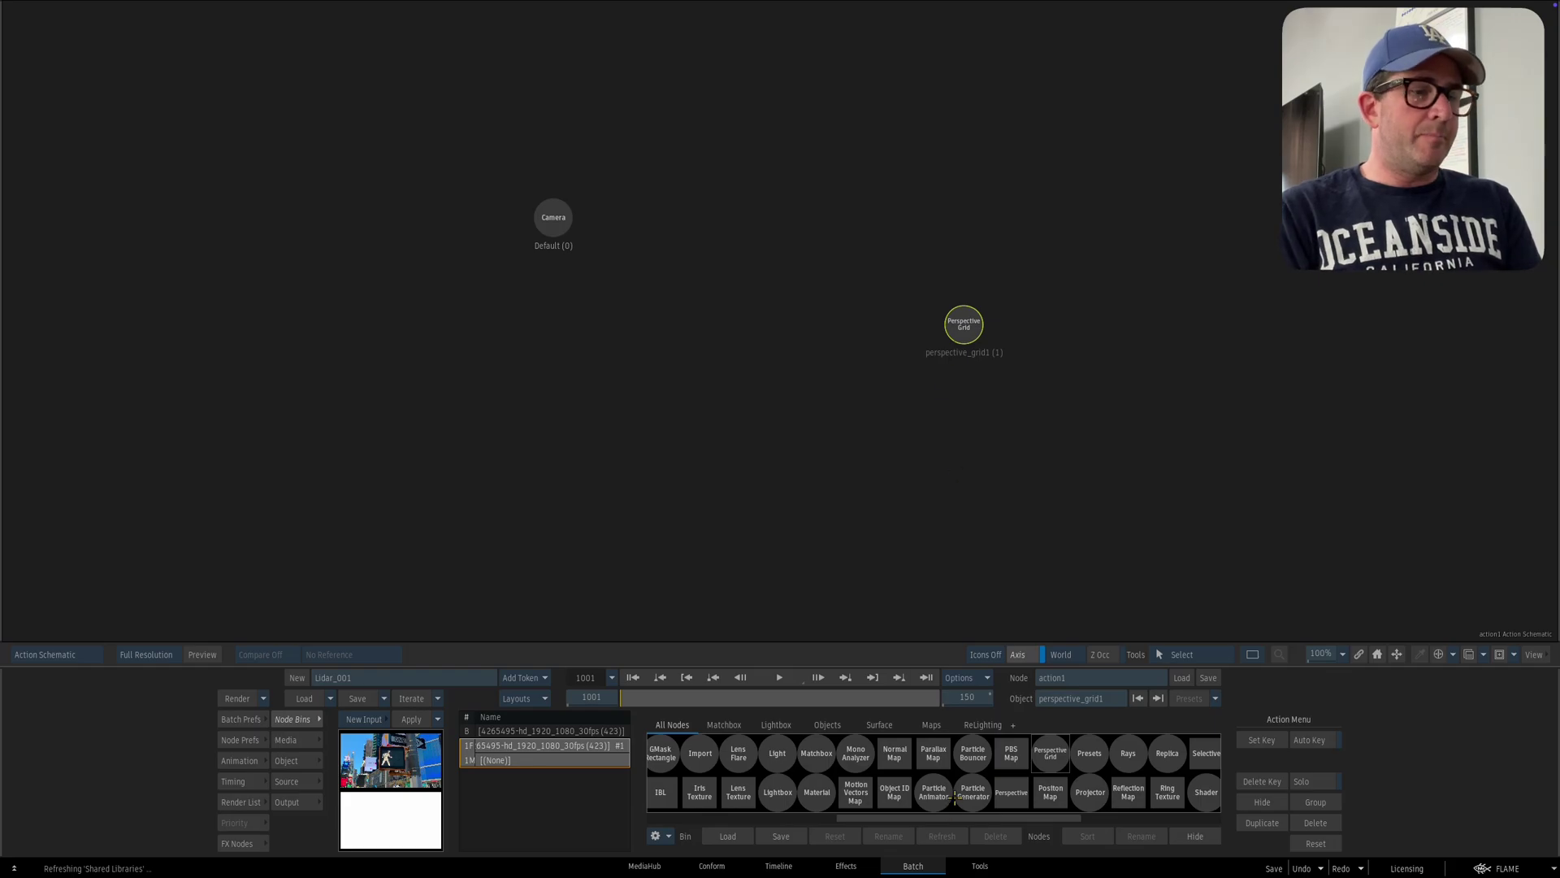
pyautogui.press('g')
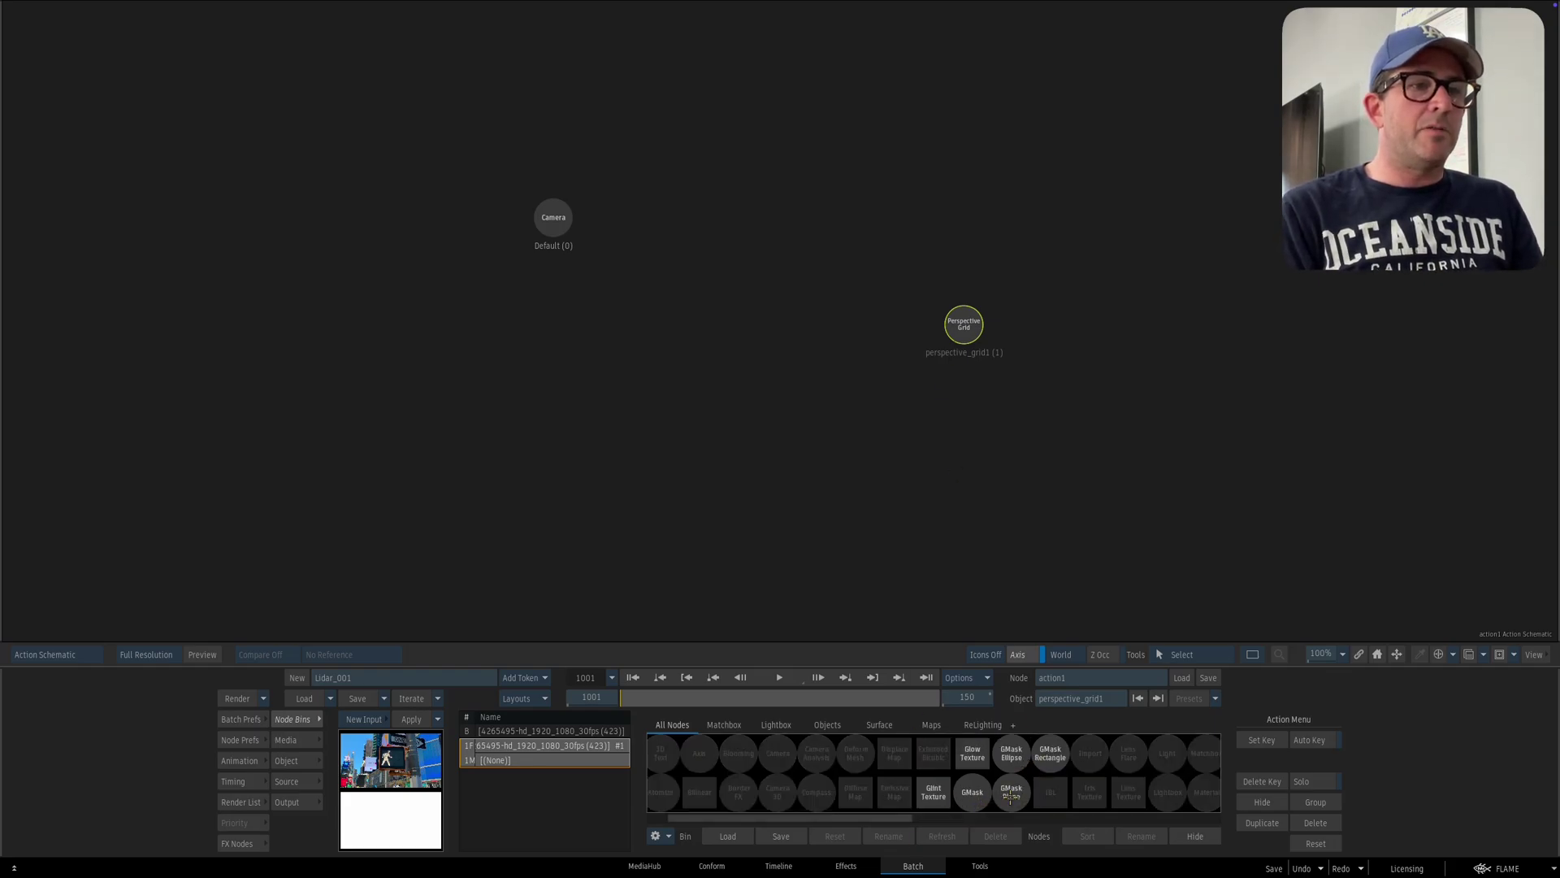
pyautogui.doubleClick(1007, 794)
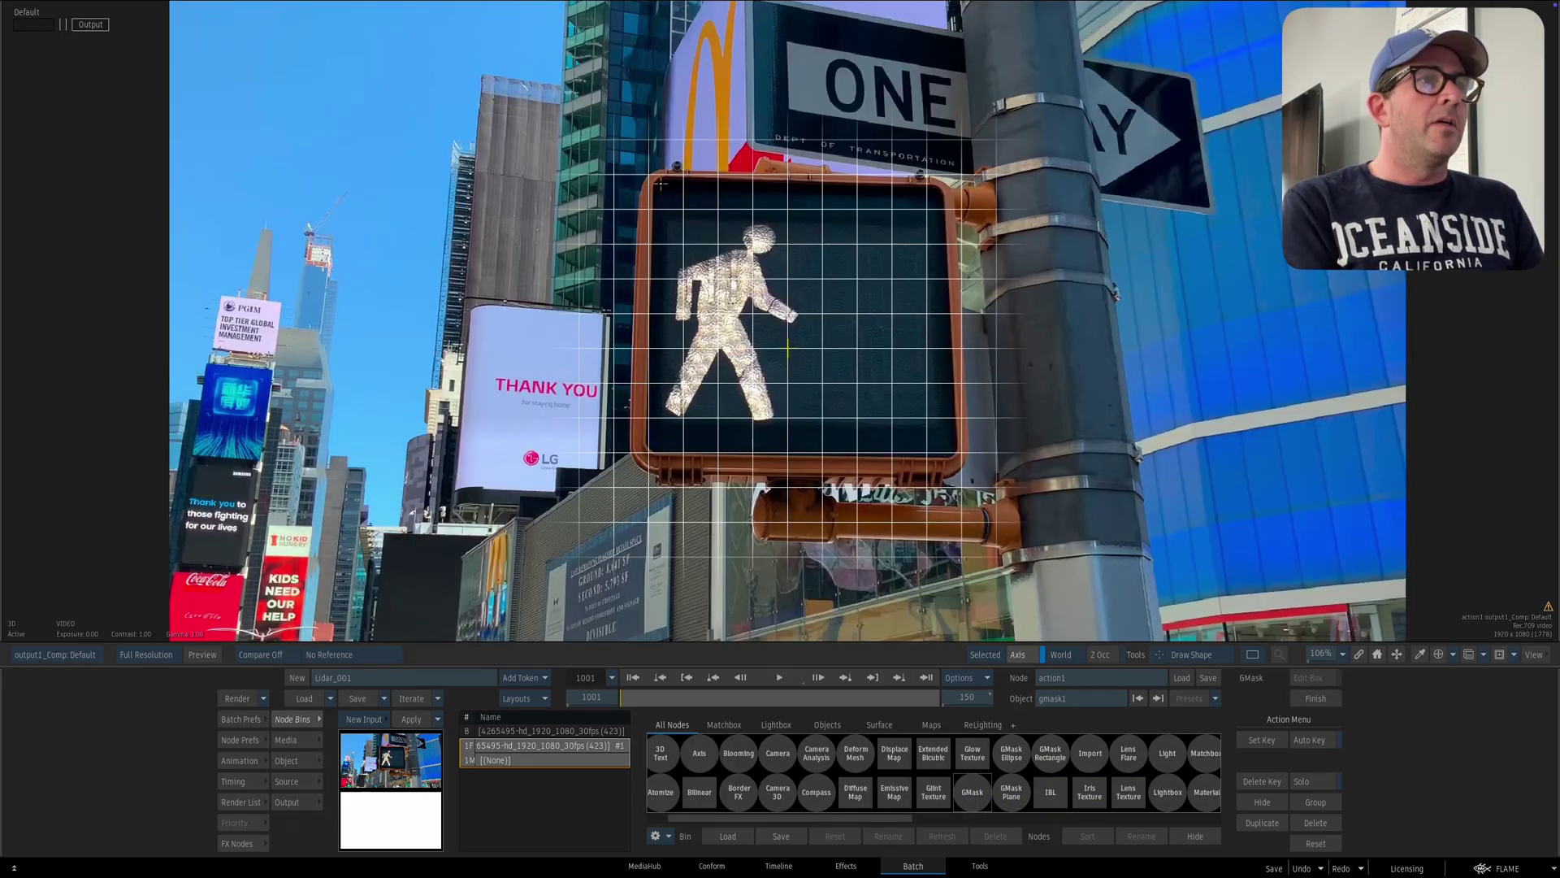
pyautogui.click(646, 173)
pyautogui.click(642, 463)
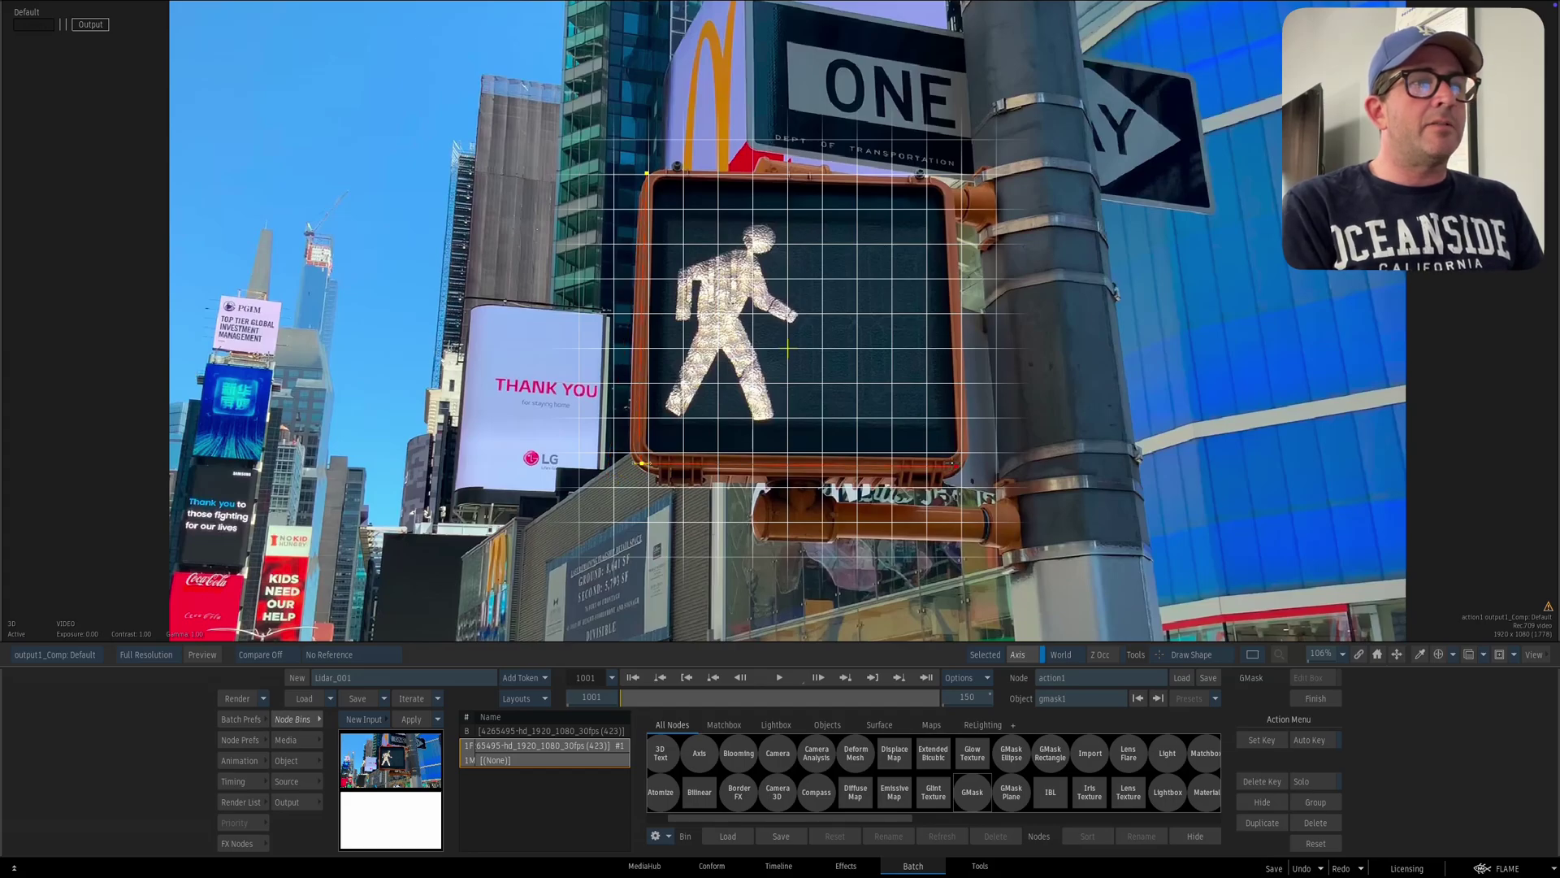
pyautogui.click(952, 175)
pyautogui.click(646, 173)
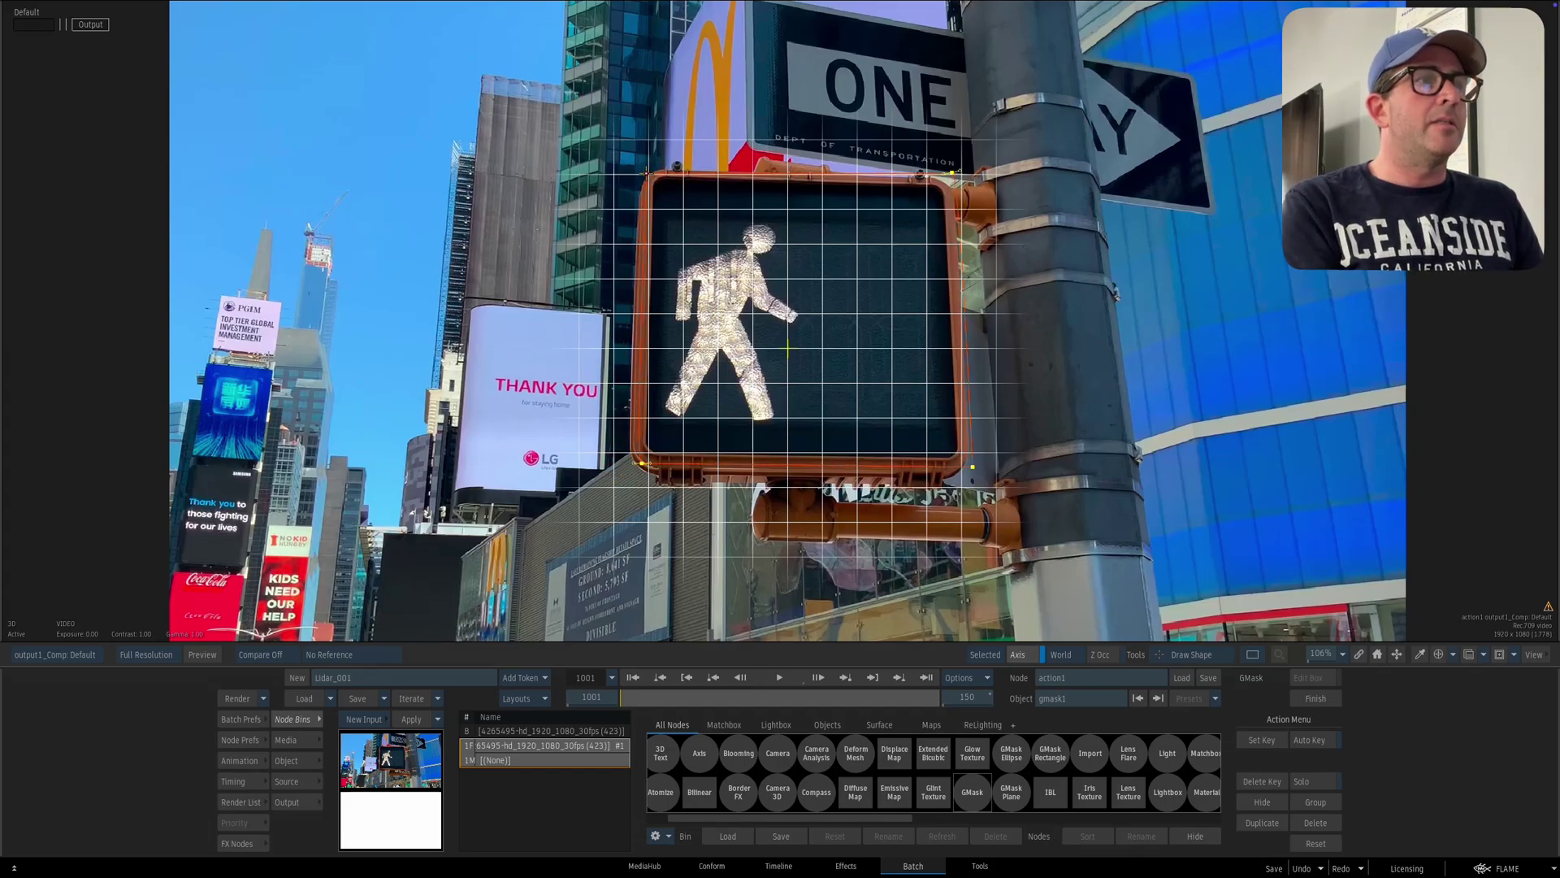
pyautogui.press('Escape')
pyautogui.click(897, 612)
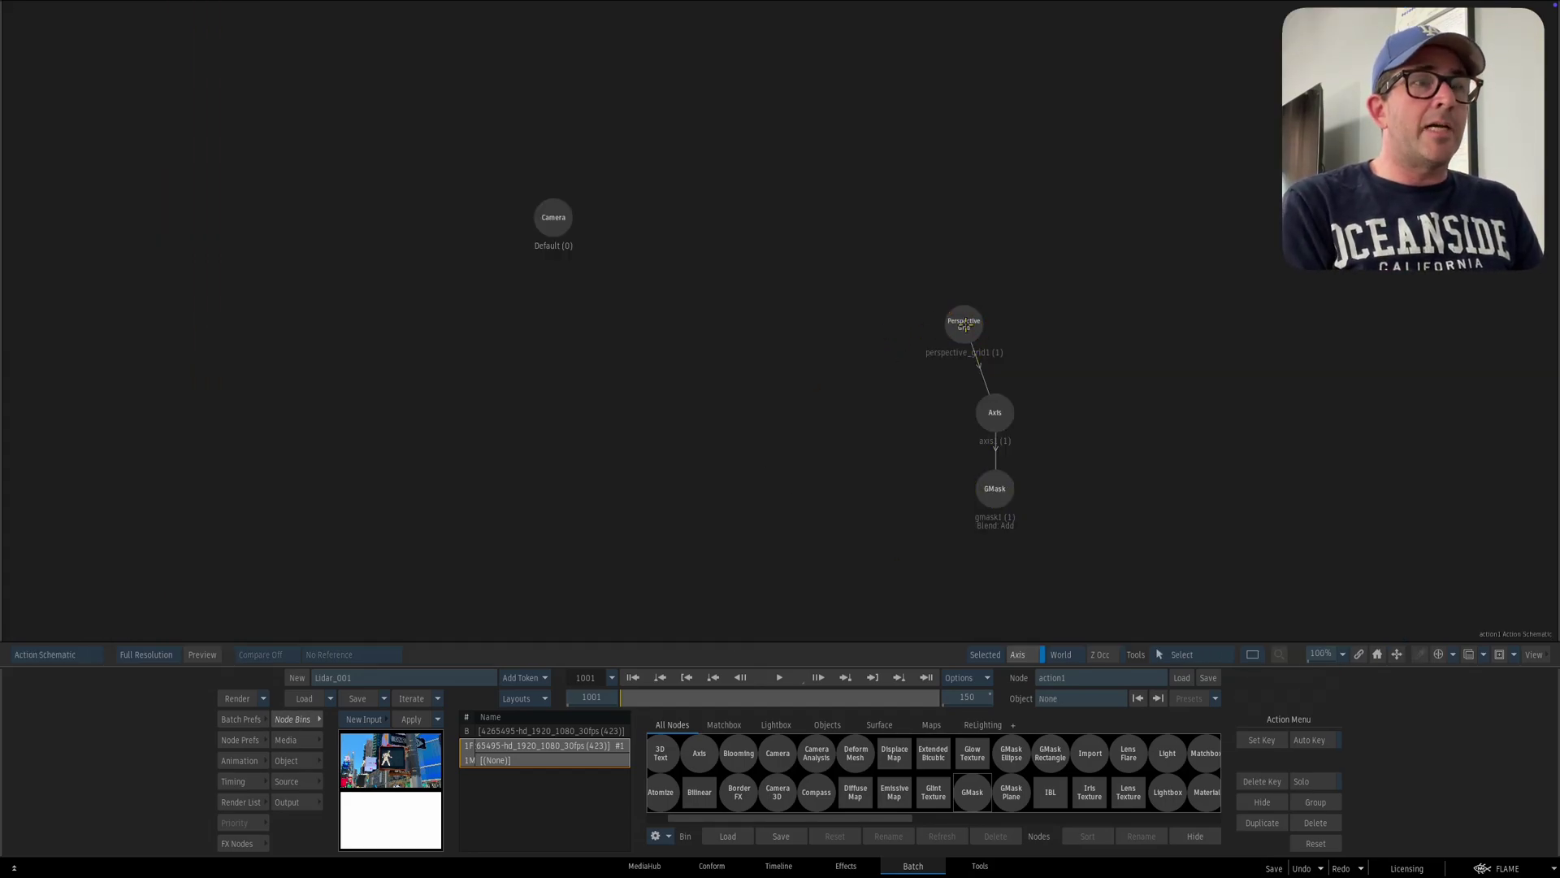
# - Add a second GMask without the grid as parent and draw a four-point shape on the signal's dark face
pyautogui.press('g')
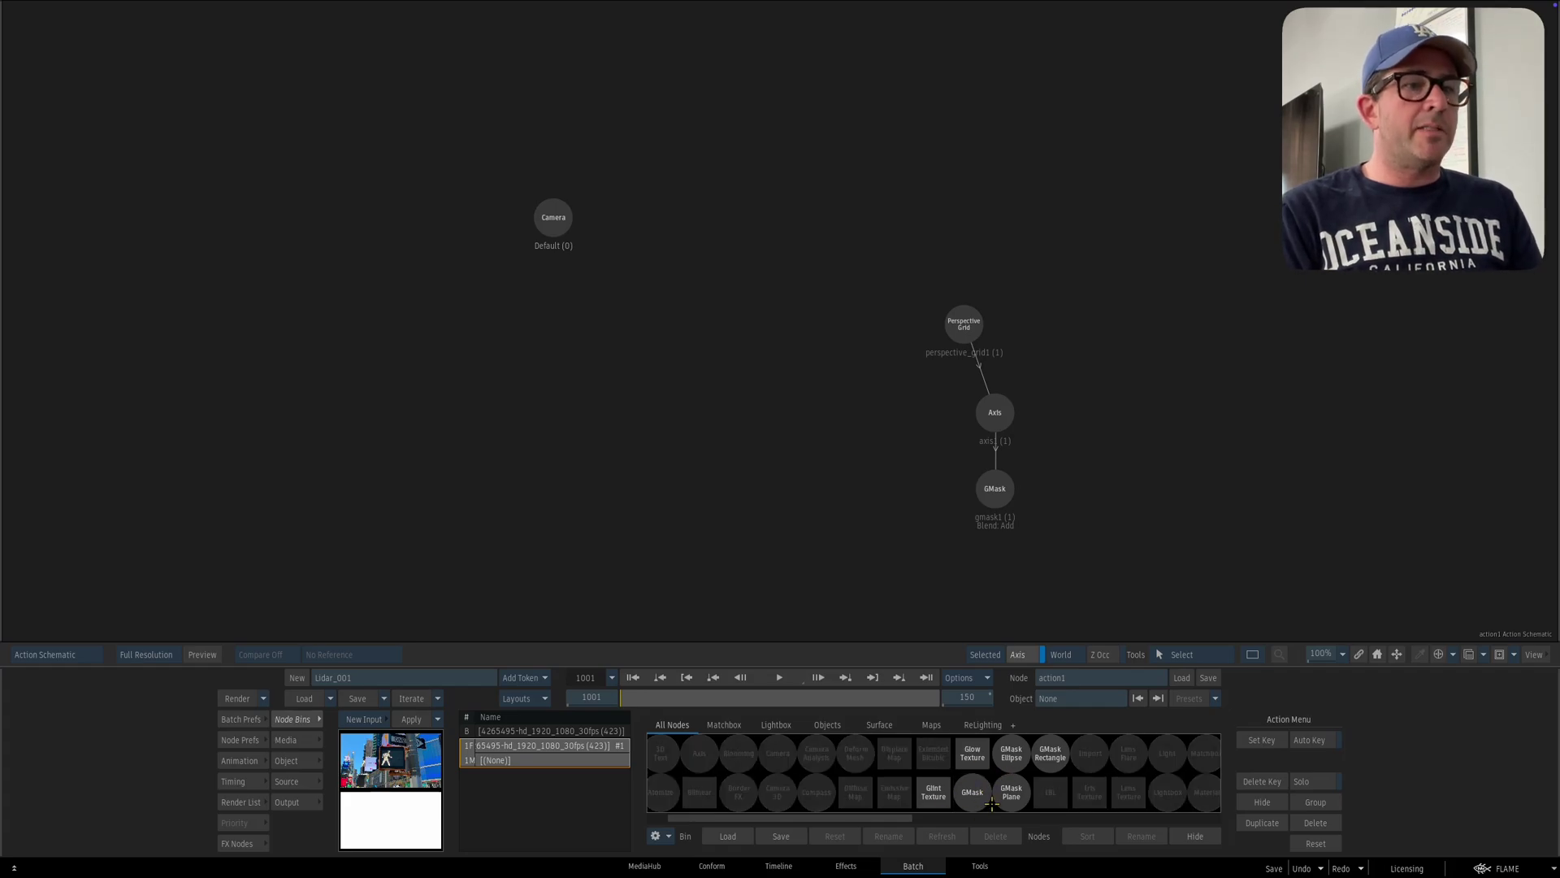
pyautogui.moveTo(986, 798); pyautogui.dragTo(690, 503)
pyautogui.press('Tab')
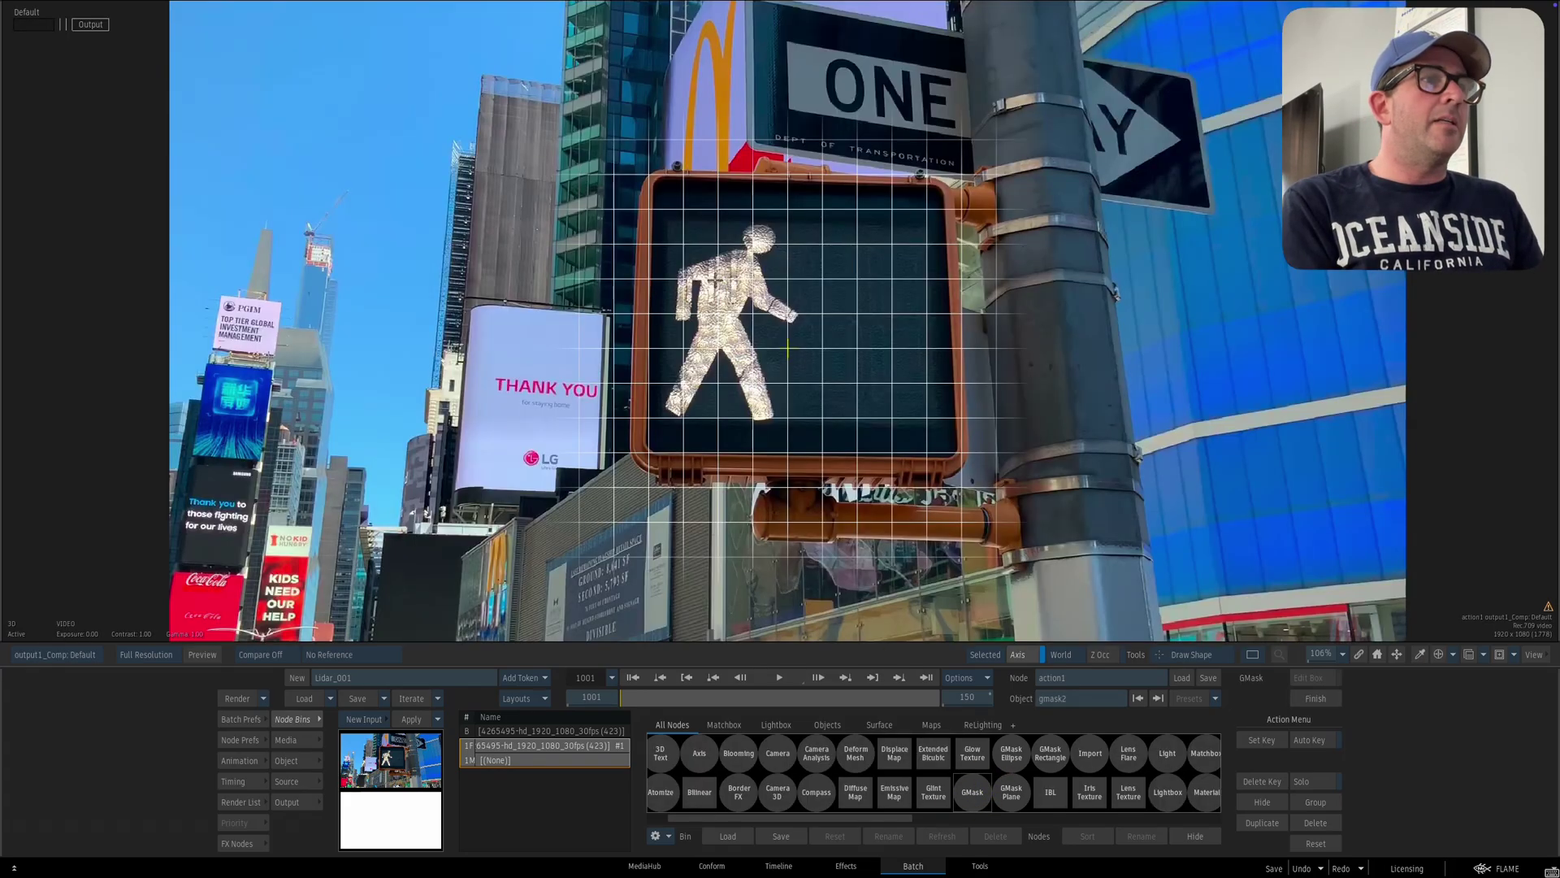
pyautogui.click(668, 215)
pyautogui.click(664, 421)
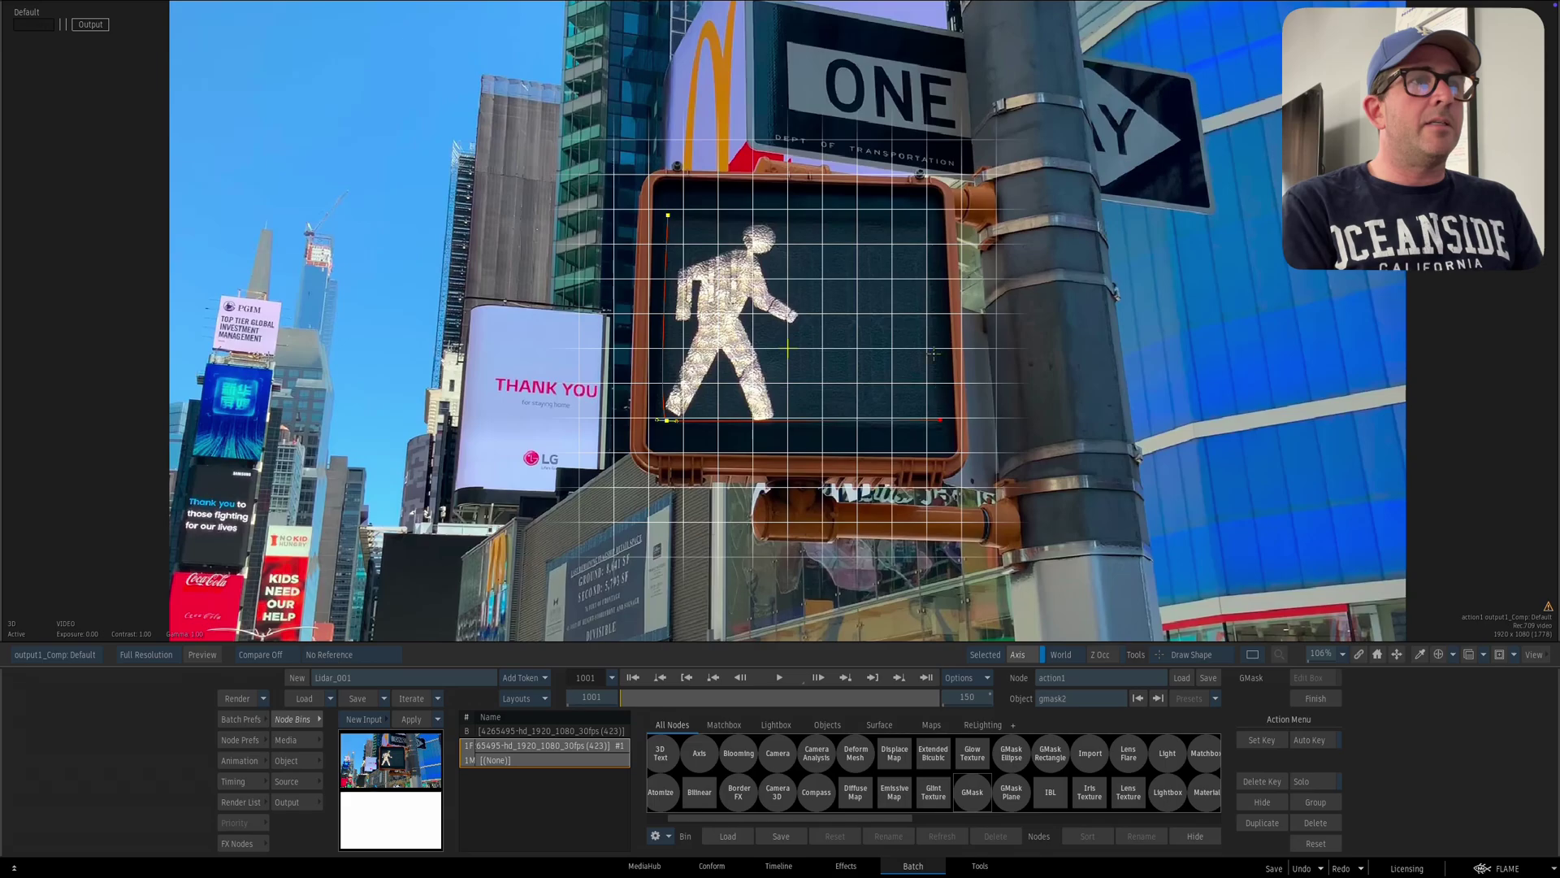
pyautogui.click(940, 420)
pyautogui.click(928, 218)
pyautogui.click(669, 215)
pyautogui.press('Tab')
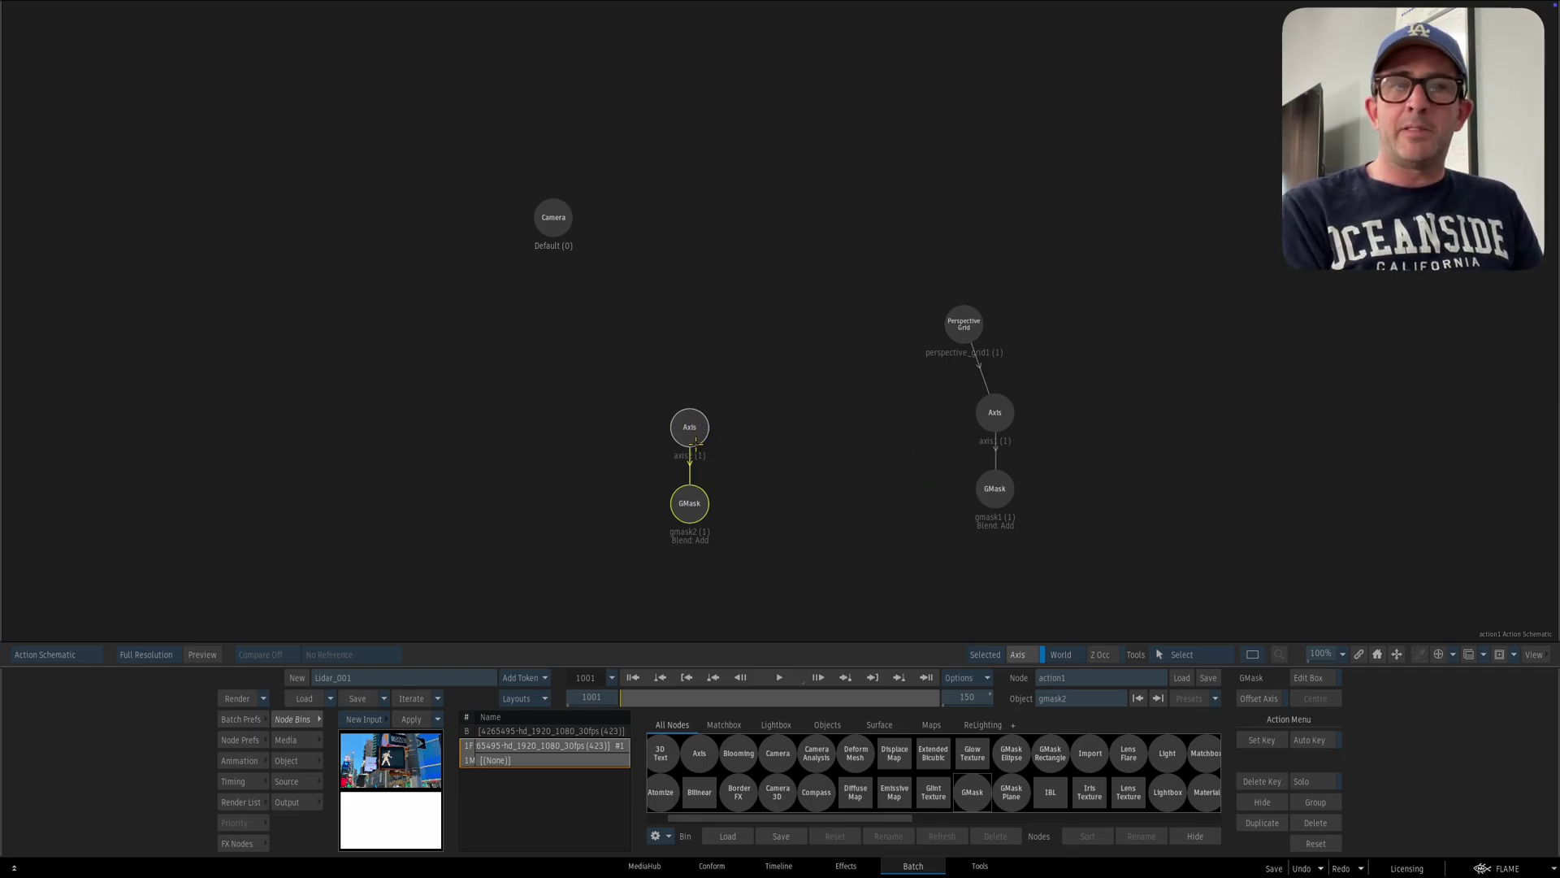
# - Delete both GMasks with their axes and the Perspective Grid, leaving only the camera
pyautogui.moveTo(685, 427)
pyautogui.mouseDown()
pyautogui.moveTo(640, 499)
pyautogui.moveTo(689, 343)
pyautogui.moveTo(671, 424)
pyautogui.moveTo(678, 408)
pyautogui.mouseUp()
pyautogui.moveTo(994, 412); pyautogui.dragTo(972, 457)
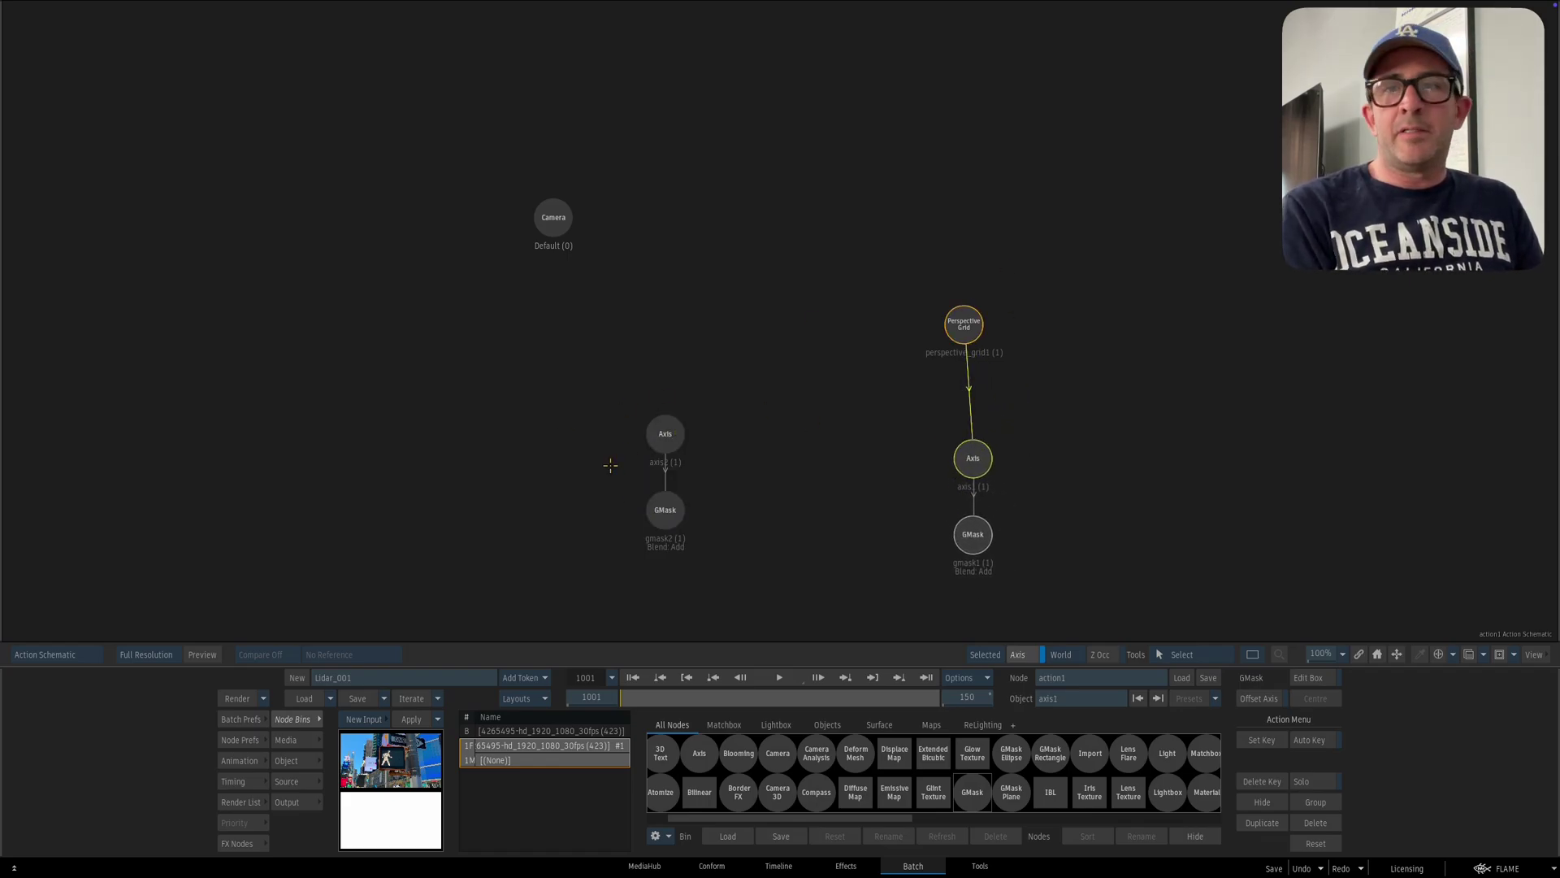
pyautogui.click(681, 429)
pyautogui.press('Delete')
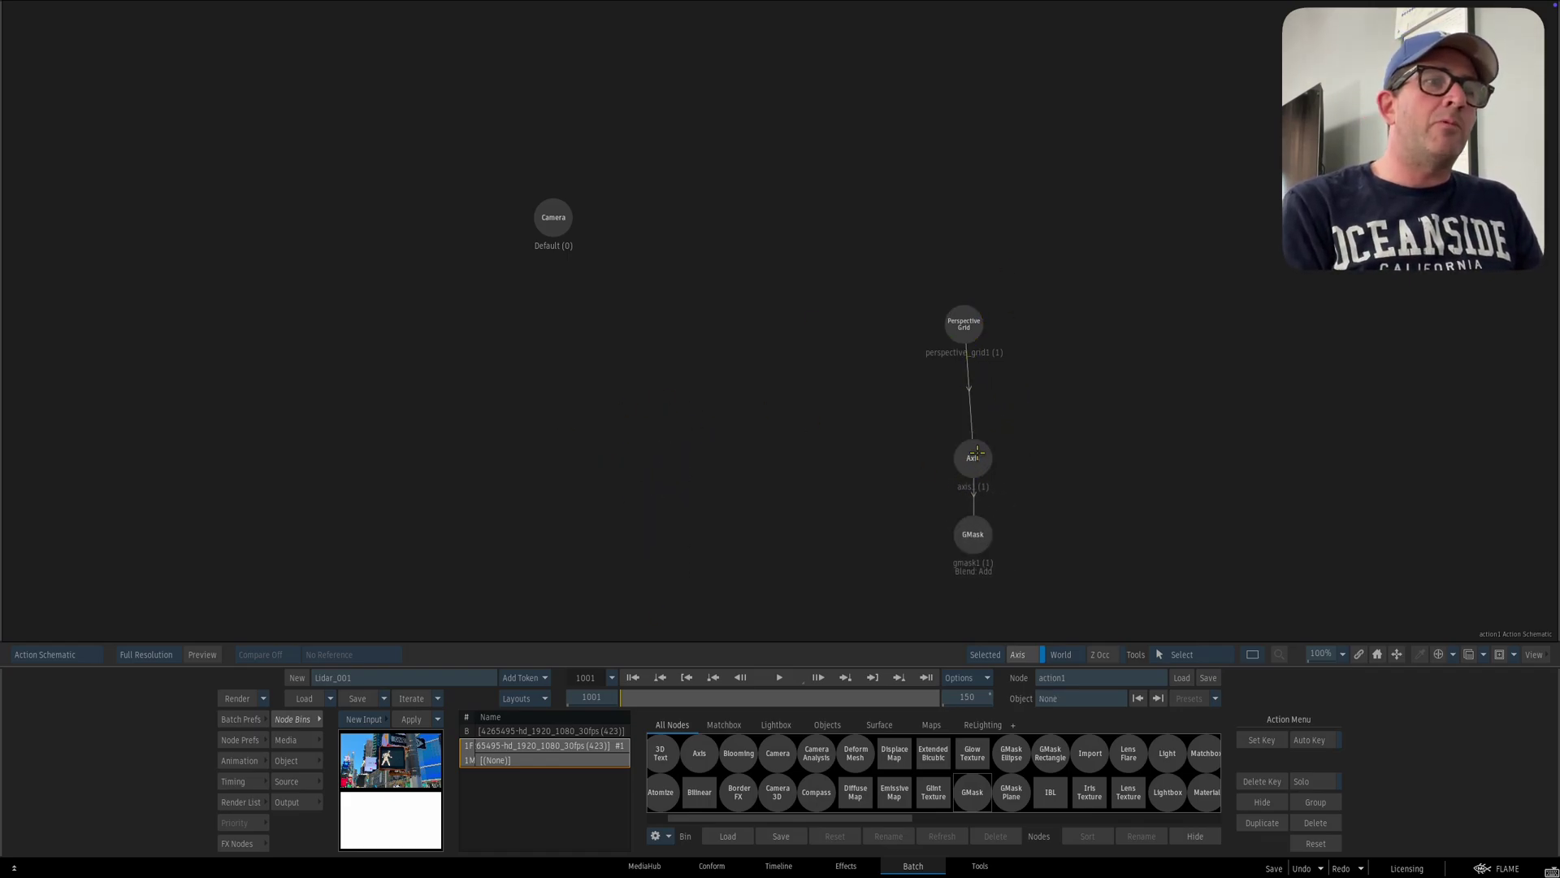
pyautogui.press('Delete')
pyautogui.click(964, 323)
pyautogui.press('Delete')
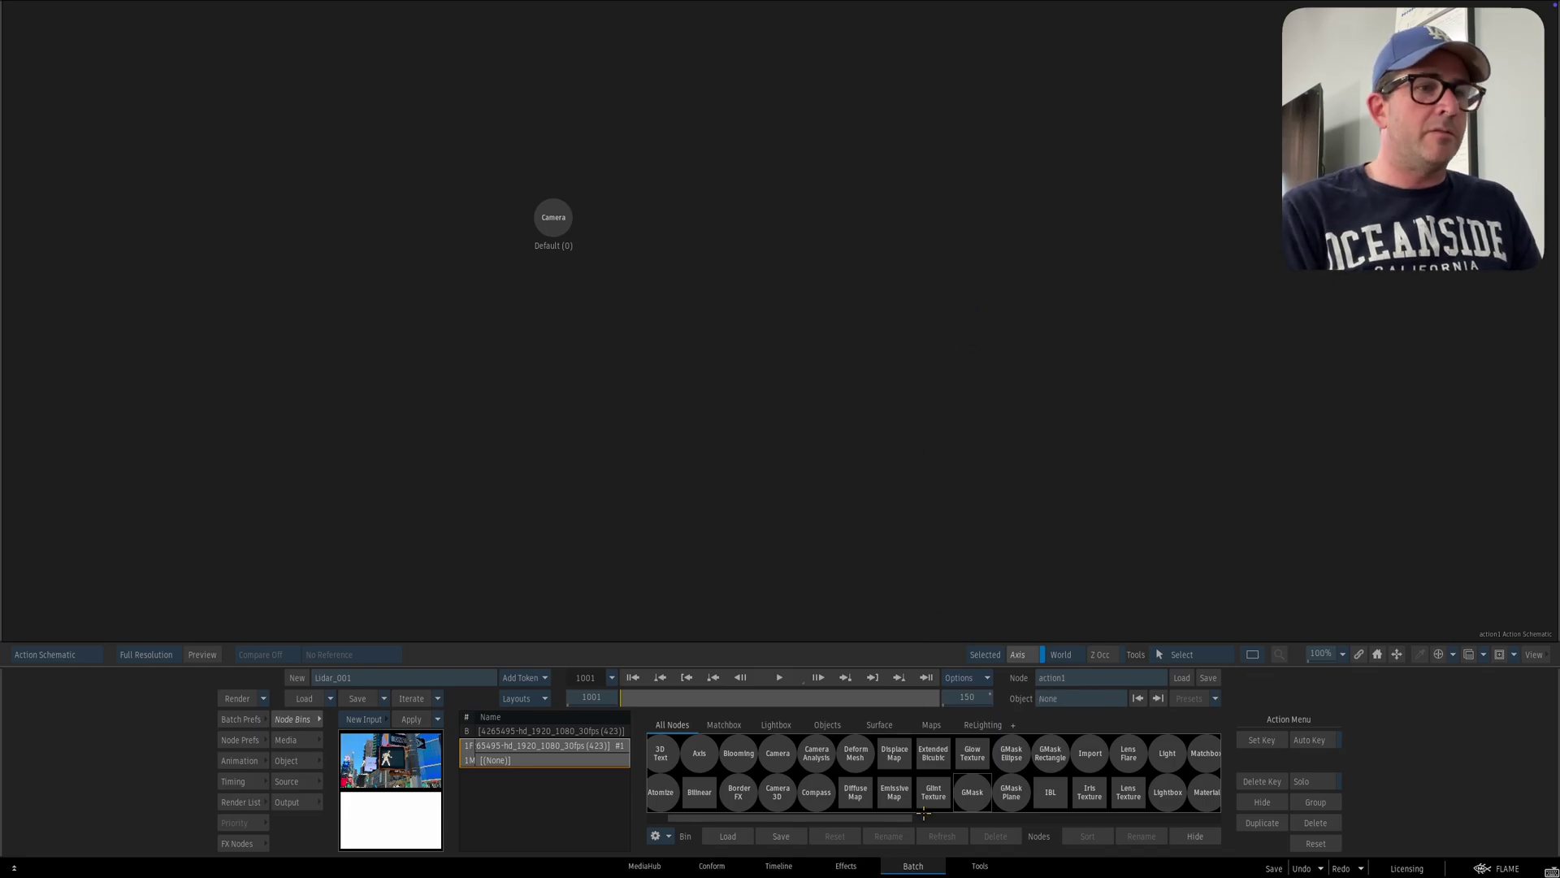
# - Add a fresh Perspective Grid to the Action schematic and display it over the signal at frame 1001
pyautogui.press('F4')
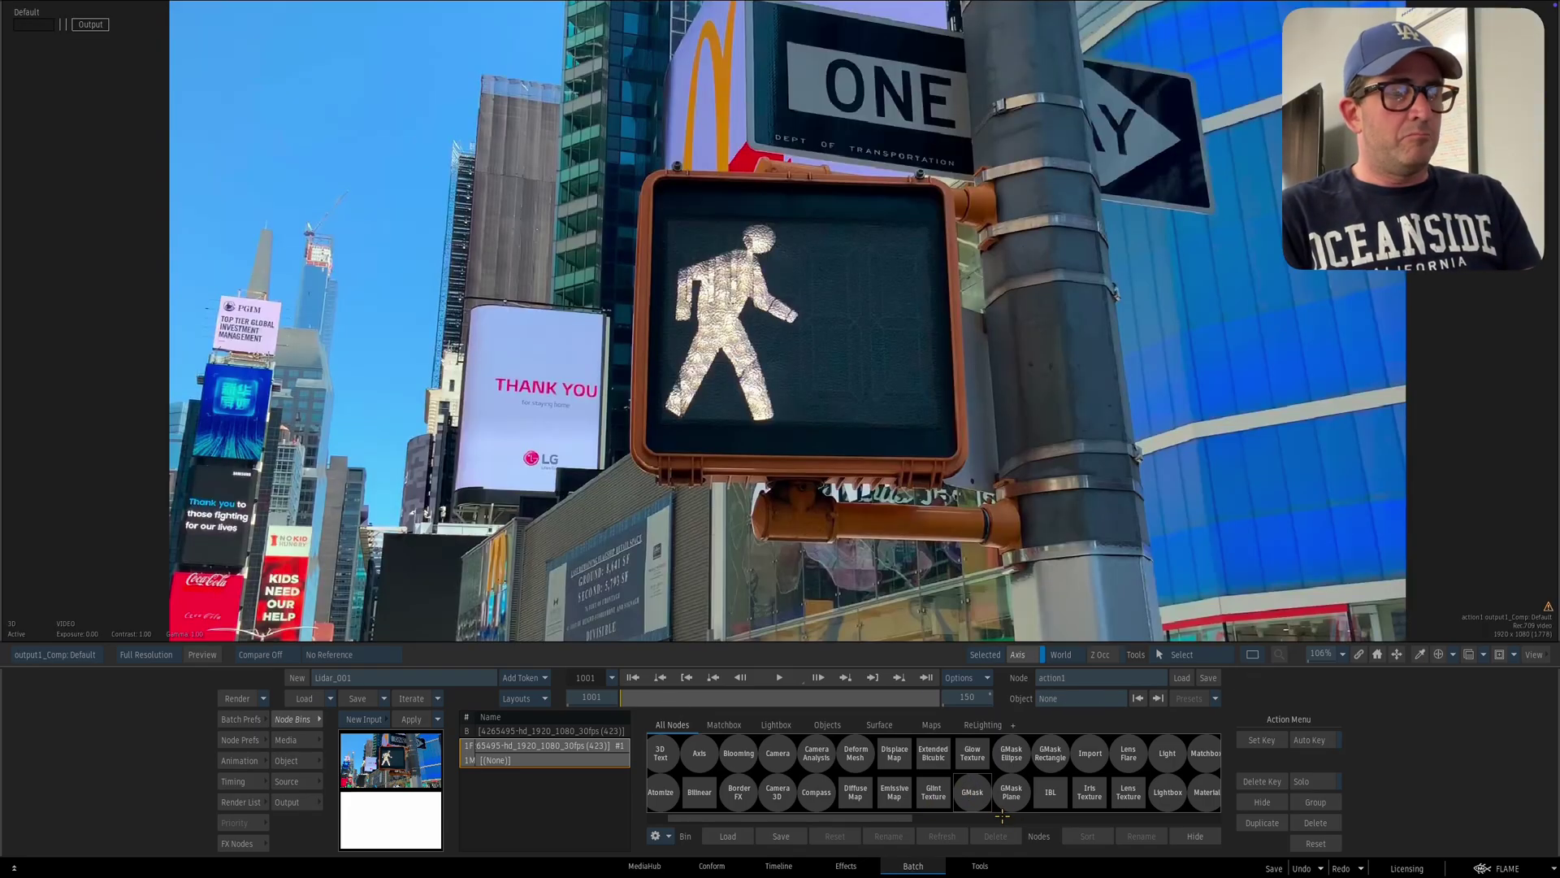
pyautogui.press('p')
pyautogui.press('Escape')
pyautogui.moveTo(1046, 771); pyautogui.dragTo(895, 295)
pyautogui.press('F4')
# - Fit the Perspective Grid's four corners to the inner corners of the signal's orange housing
pyautogui.moveTo(600, 162); pyautogui.dragTo(642, 165)
pyautogui.moveTo(603, 533); pyautogui.dragTo(636, 464)
pyautogui.scroll(2, 740, 468)
pyautogui.moveTo(1023, 586); pyautogui.dragTo(1012, 500)
pyautogui.moveTo(1012, 138); pyautogui.dragTo(1001, 134)
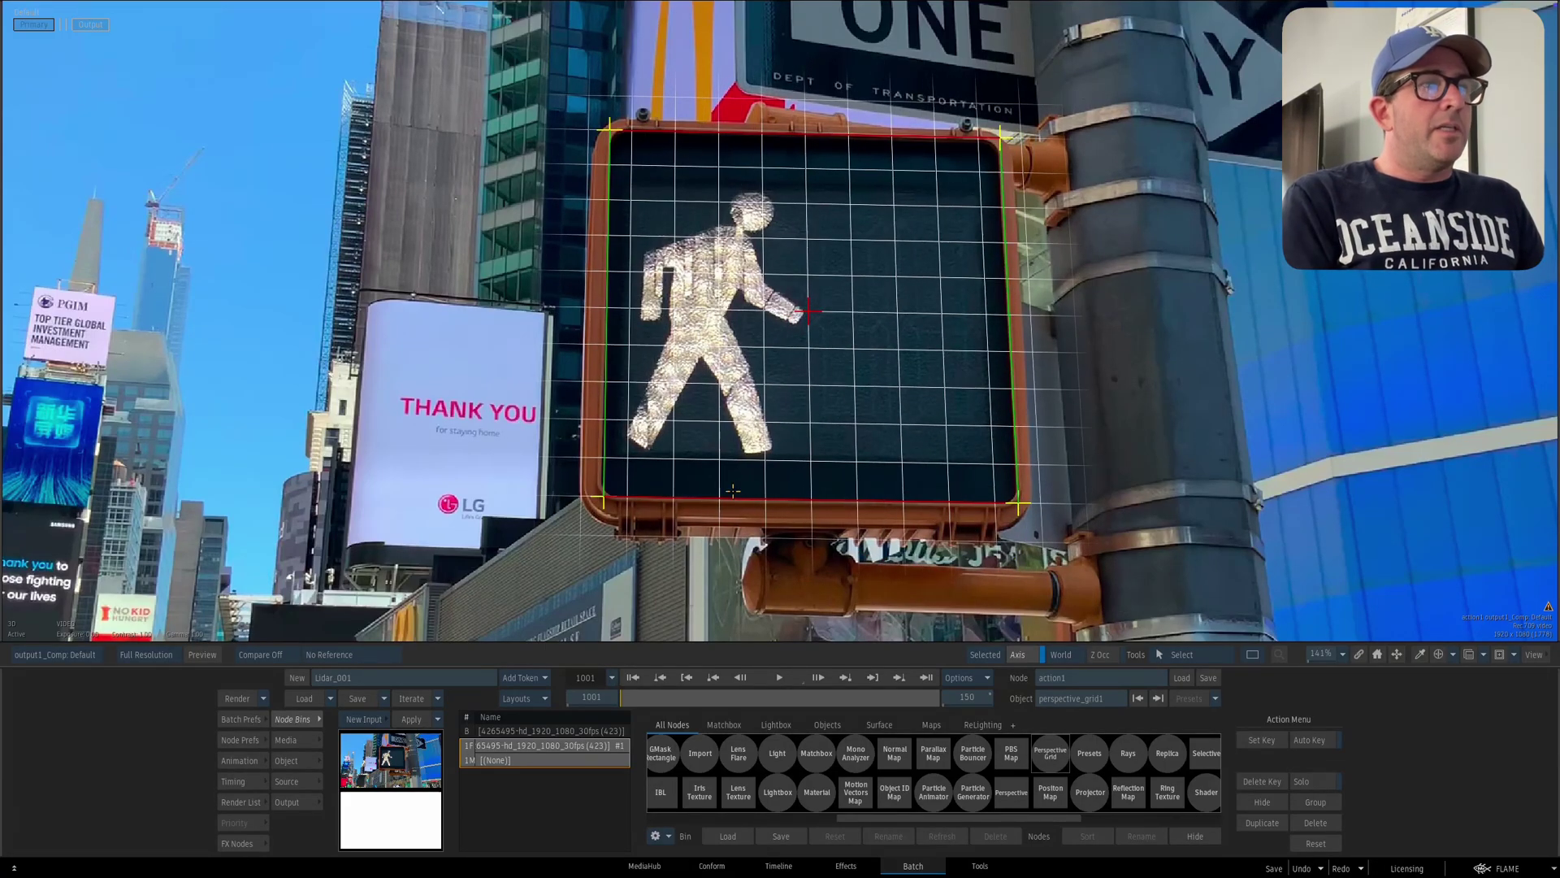
pyautogui.moveTo(603, 498); pyautogui.dragTo(600, 501)
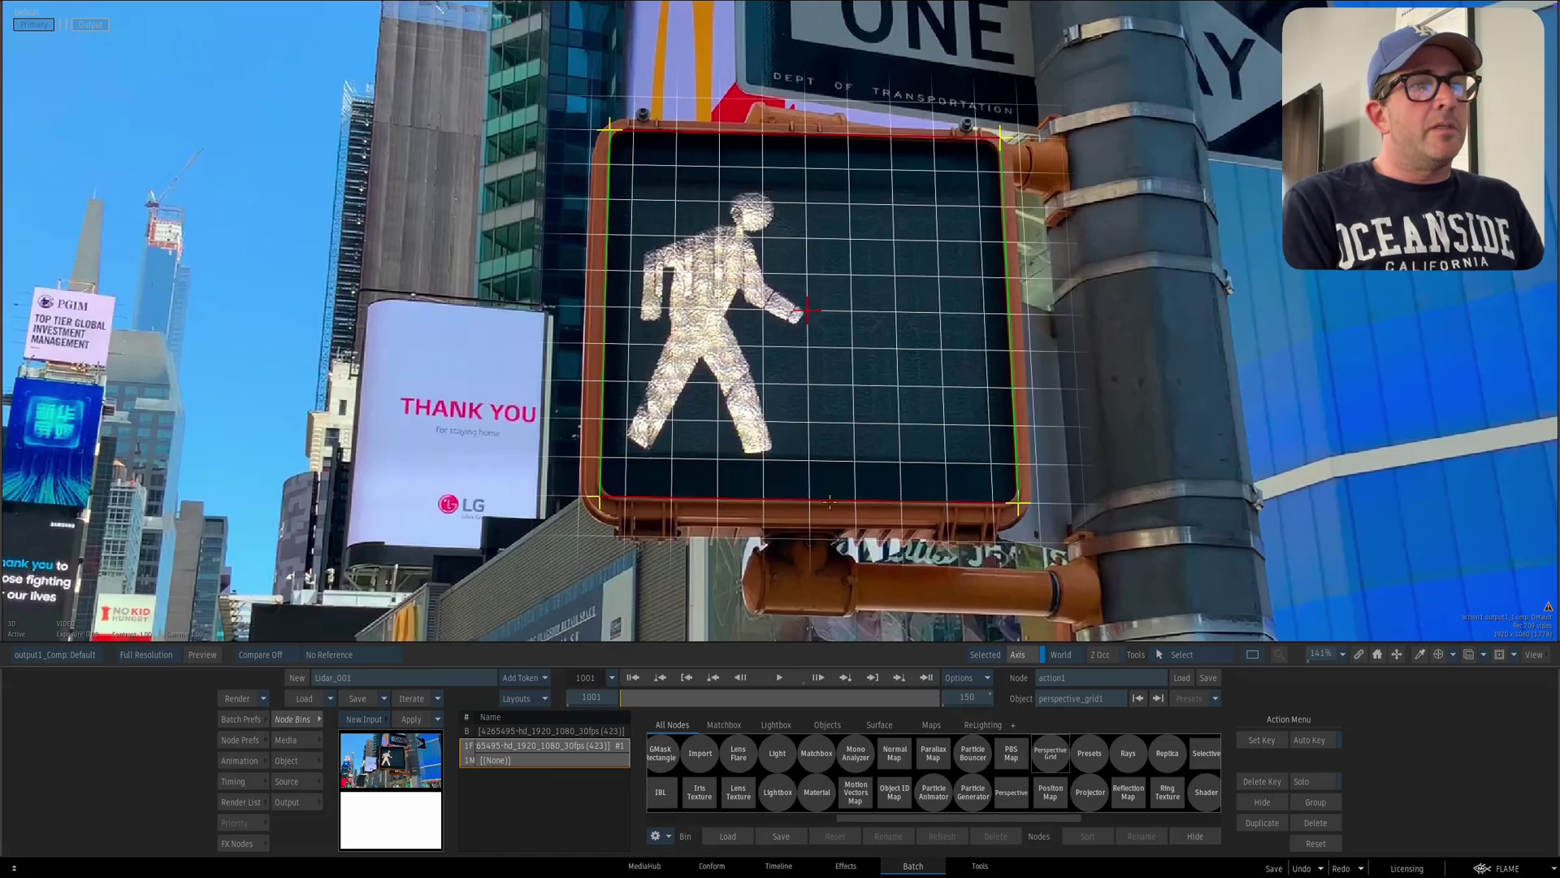
pyautogui.moveTo(1007, 470); pyautogui.dragTo(861, 417)
# - Add a GMask with its own axis to the Action schematic, parented to the Perspective Grid
pyautogui.press('Escape')
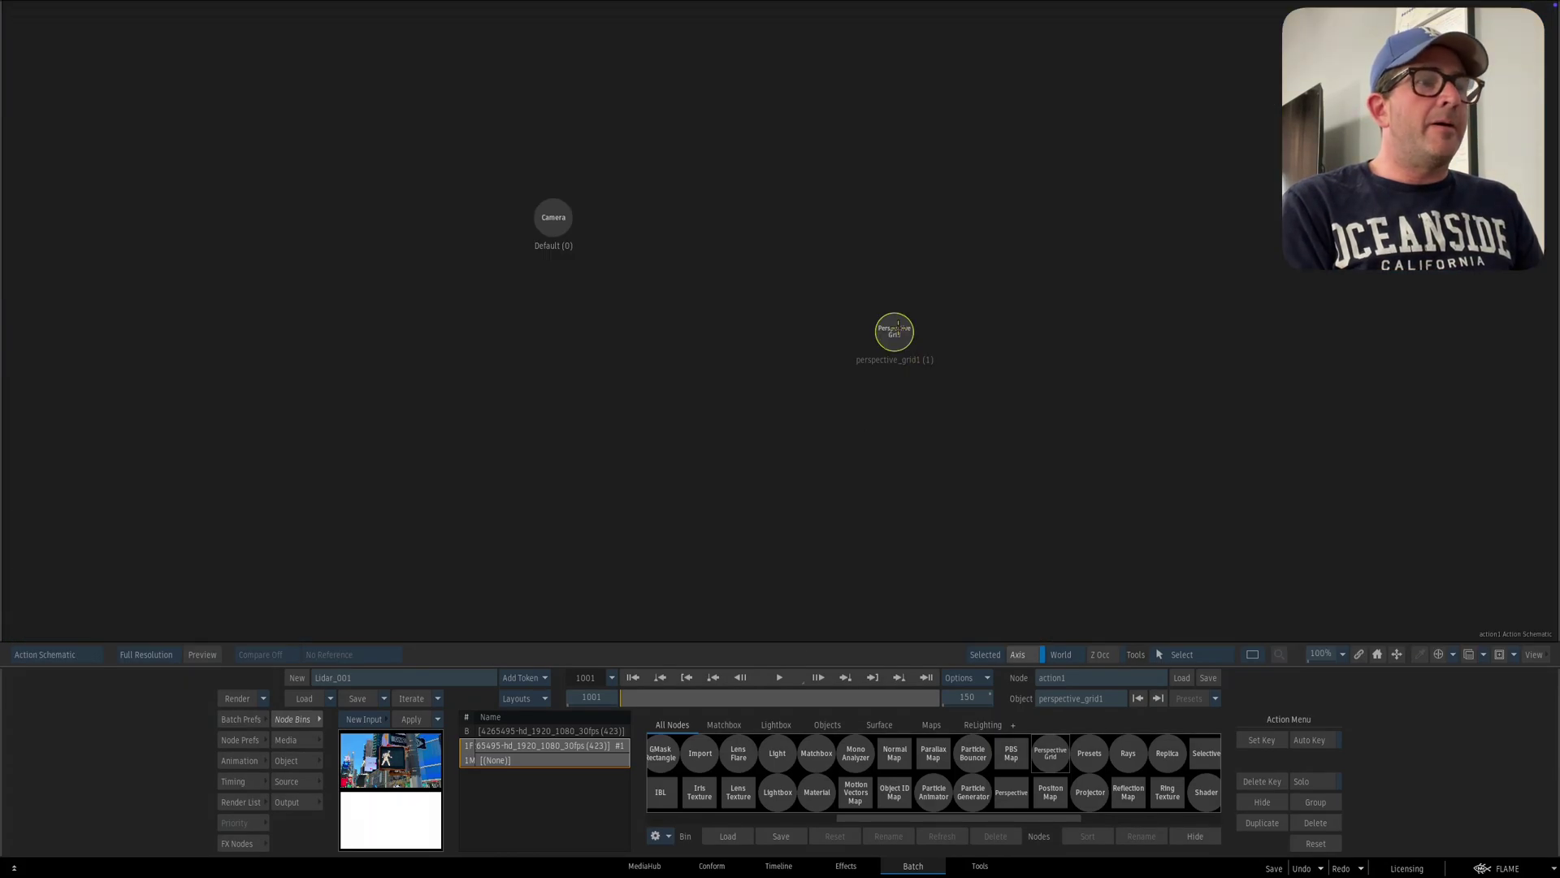
pyautogui.moveTo(898, 328); pyautogui.dragTo(896, 330)
pyautogui.press('g')
pyautogui.moveTo(978, 792); pyautogui.dragTo(1005, 487)
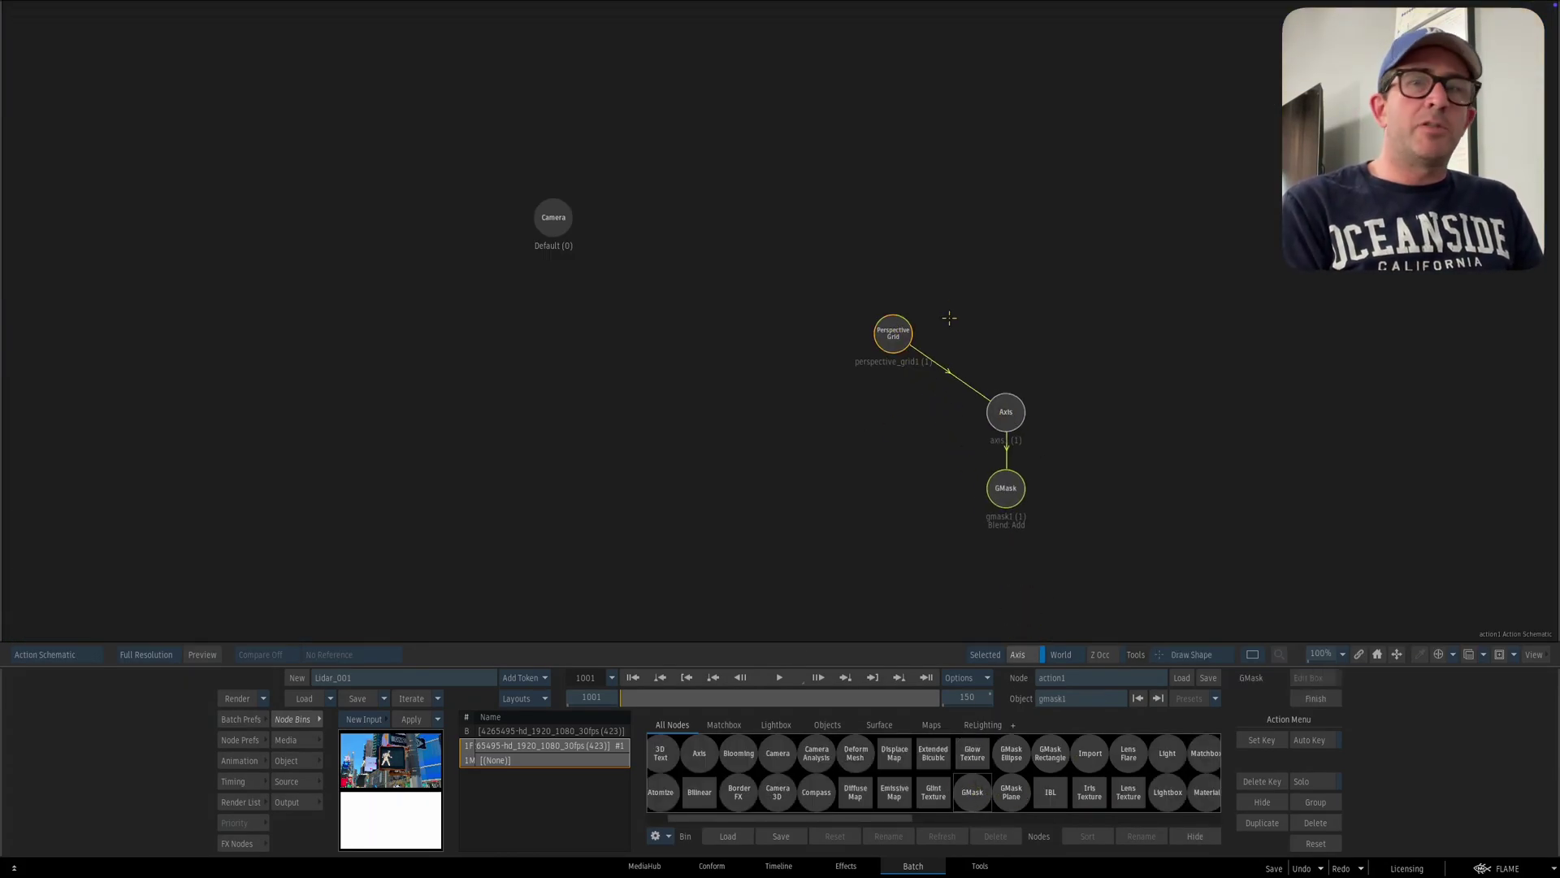
# - Draw a closed four-point GMask shape following the corners of the signal's orange housing
pyautogui.press('F1')
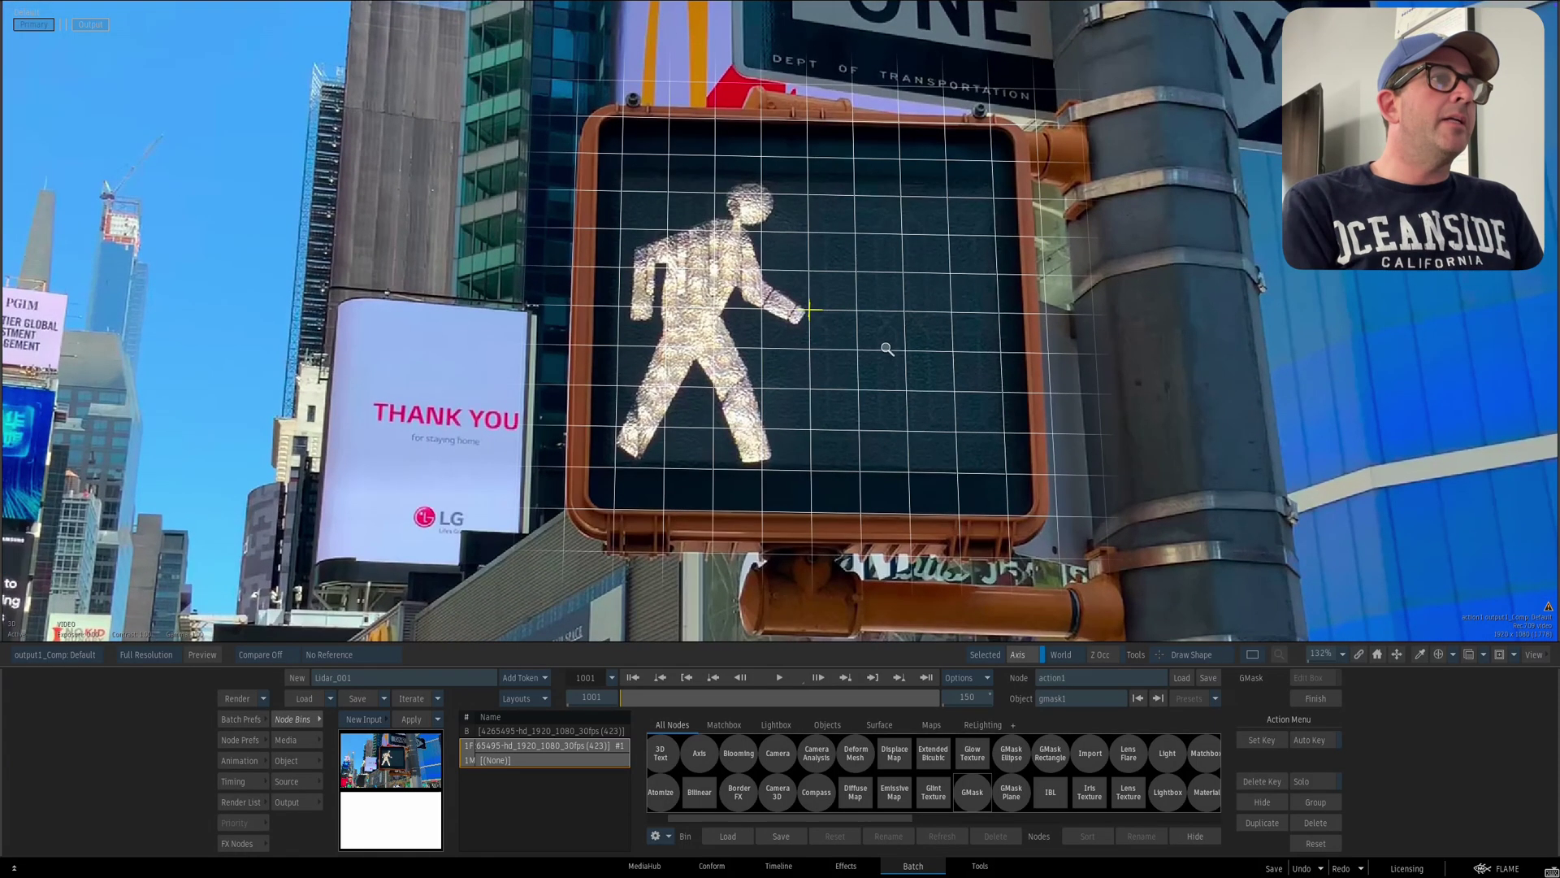
pyautogui.click(587, 509)
pyautogui.click(1037, 514)
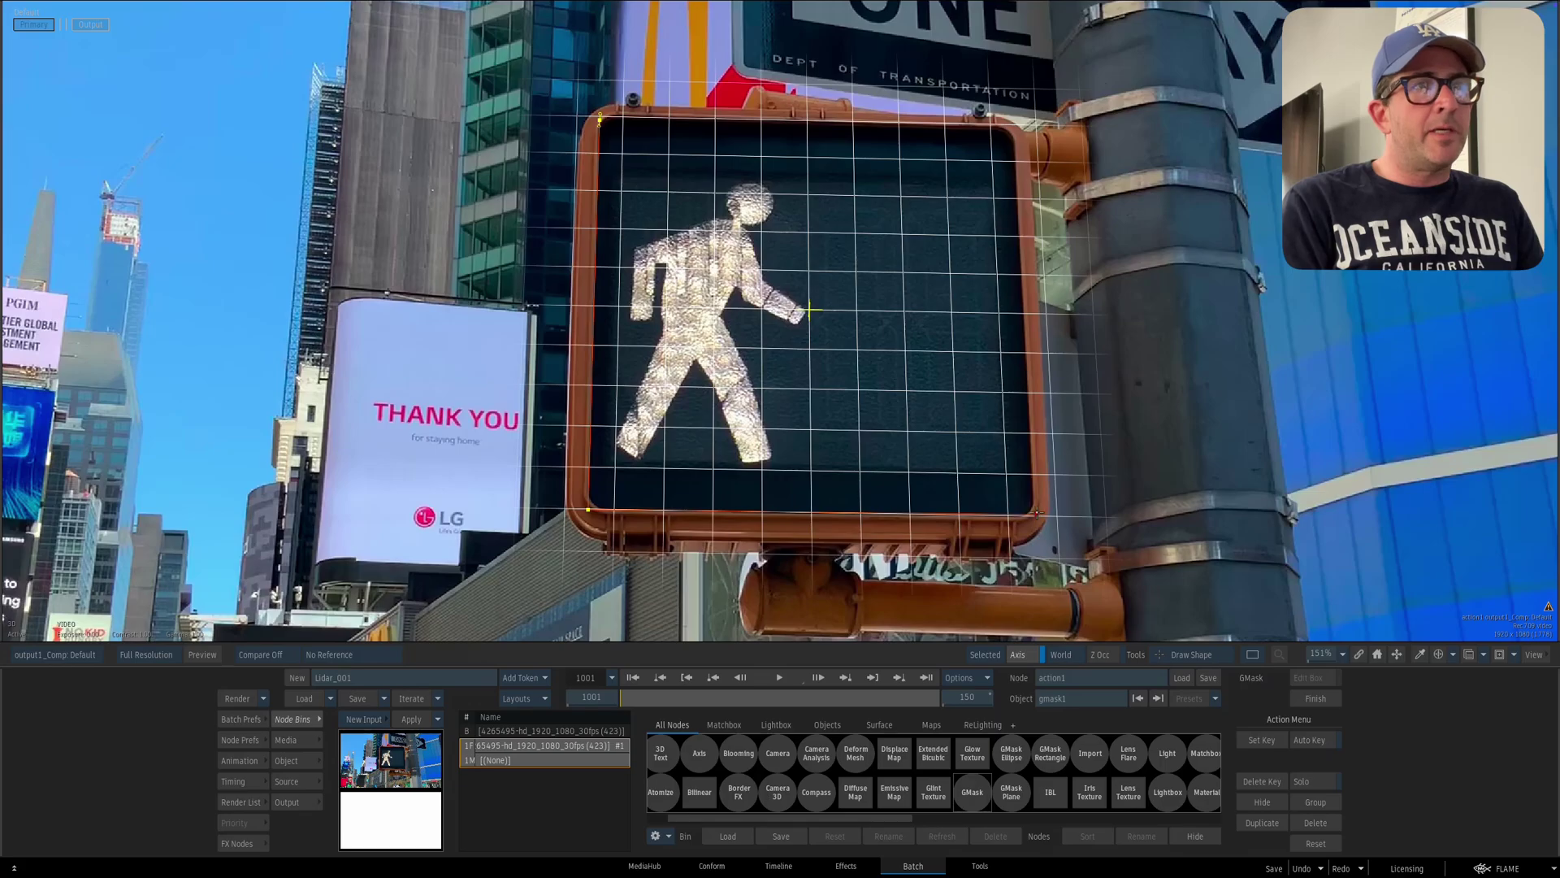
pyautogui.click(1014, 122)
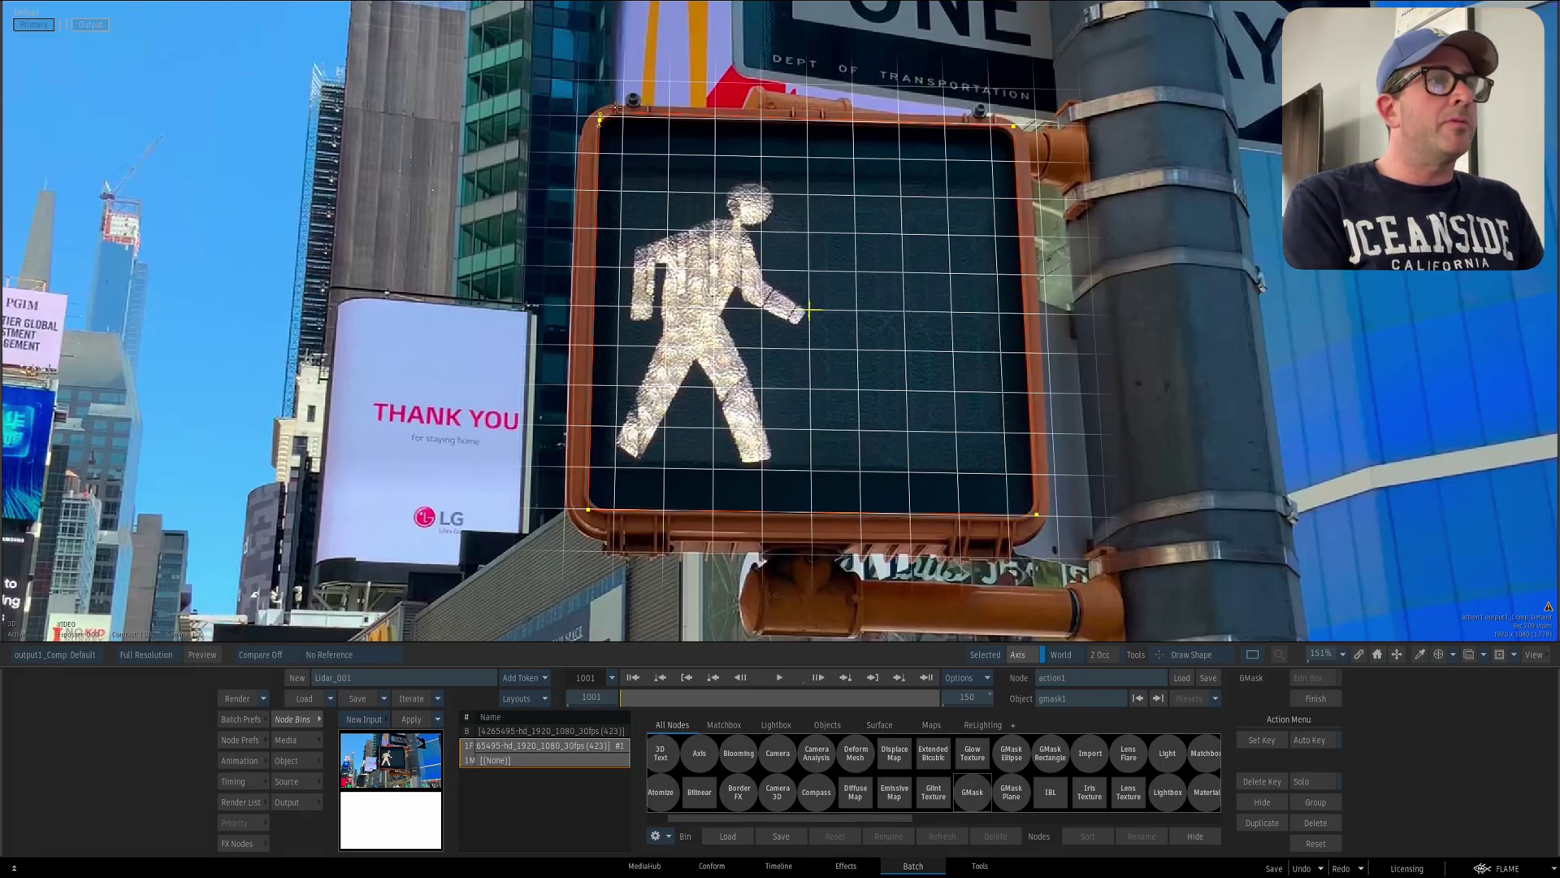
pyautogui.click(601, 118)
pyautogui.scroll(5, 618, 140)
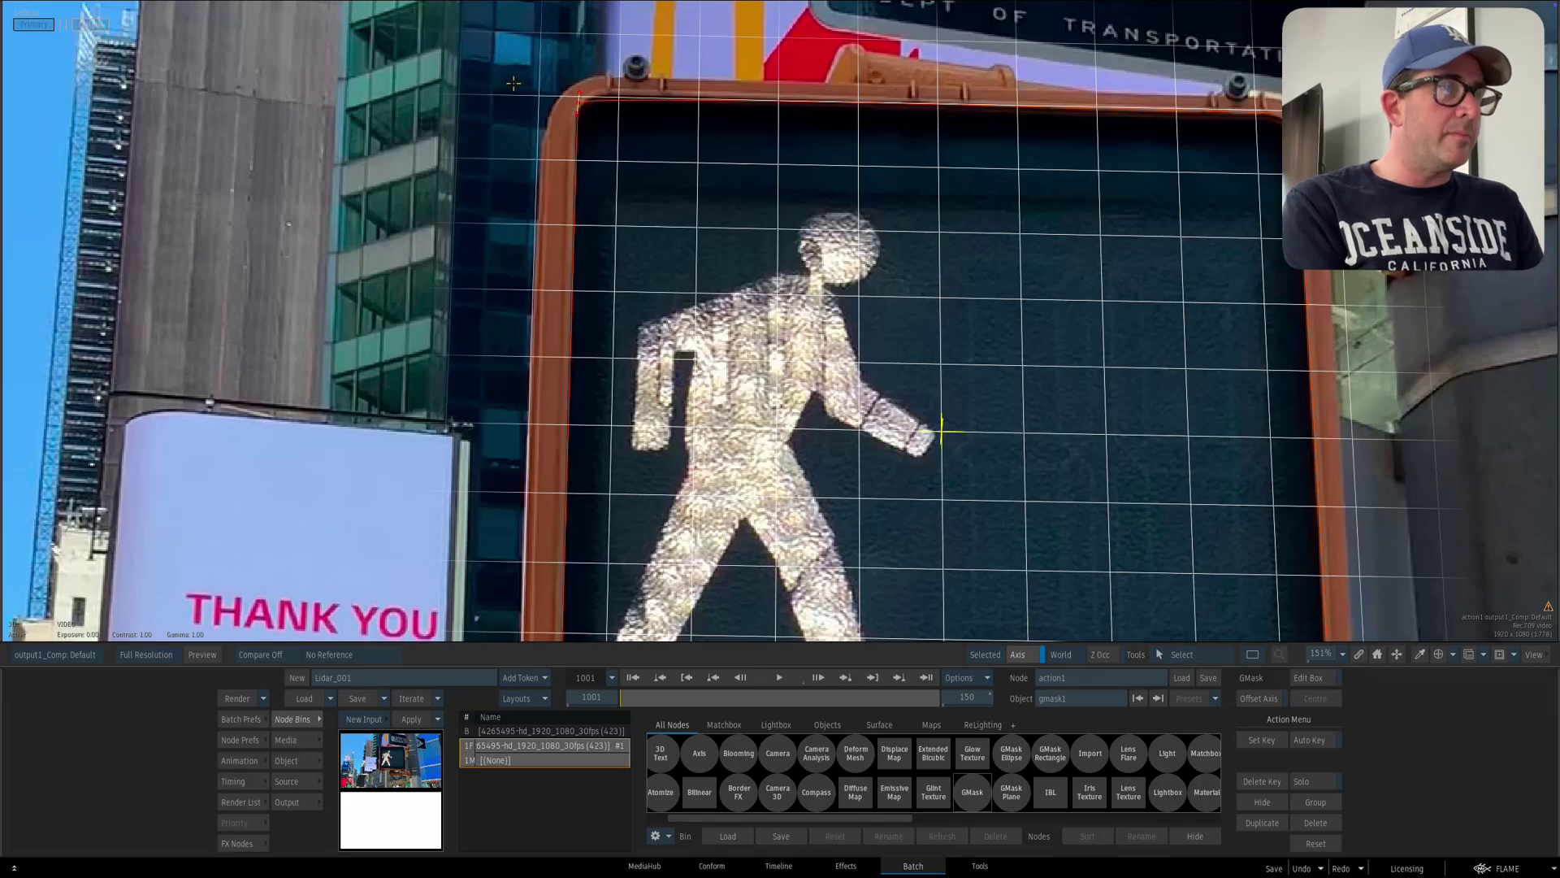
pyautogui.keyDown('ctrl'); pyautogui.click(579, 104); pyautogui.keyUp('ctrl')
pyautogui.scroll(-2, 754, 328)
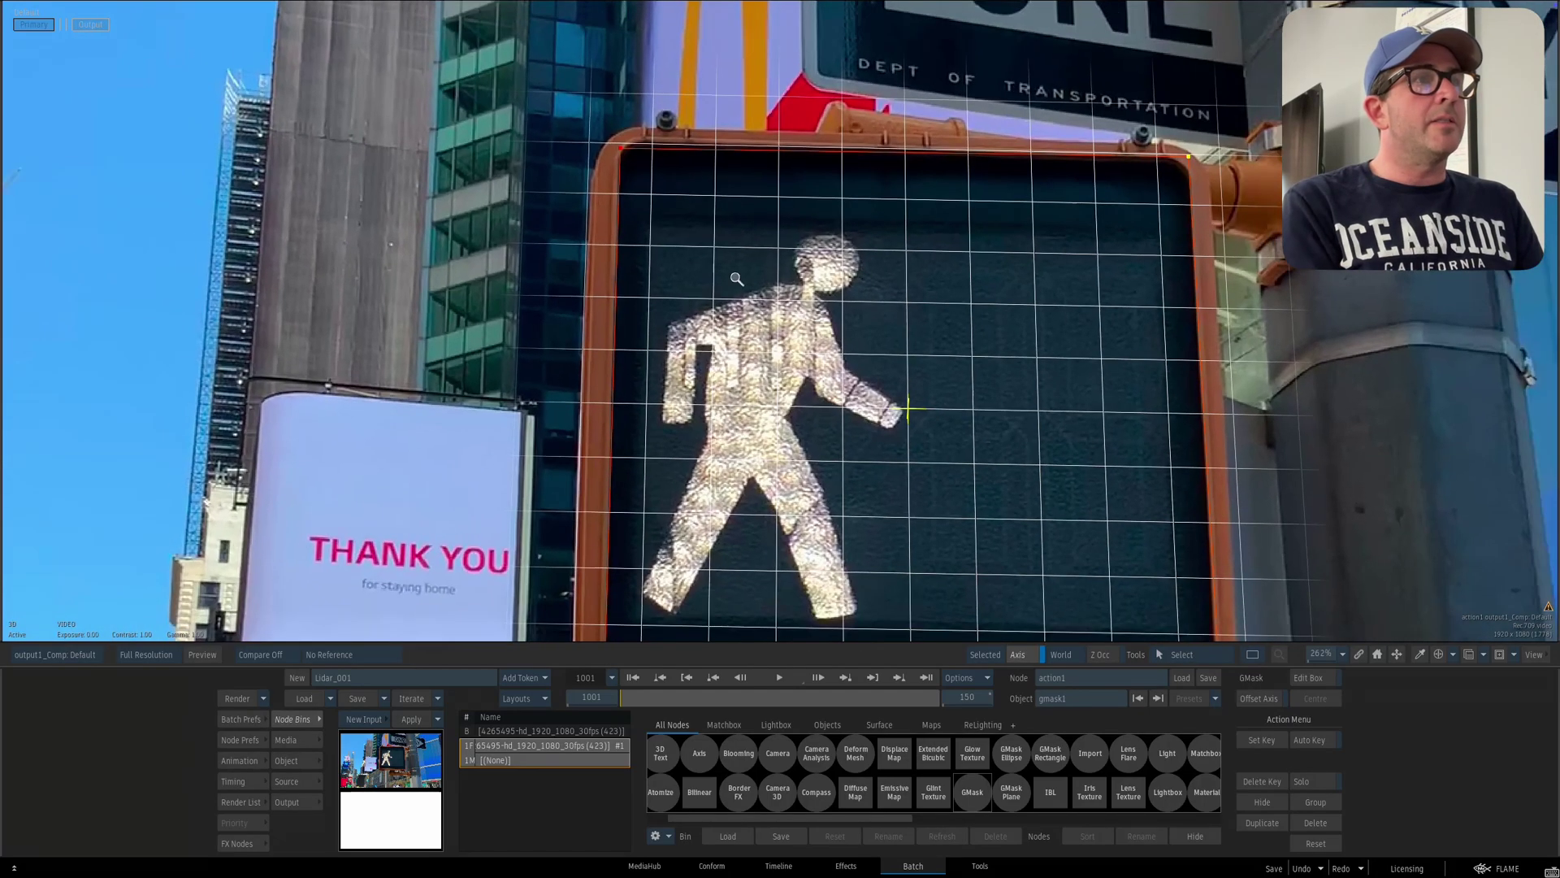
pyautogui.scroll(-2, 665, 251)
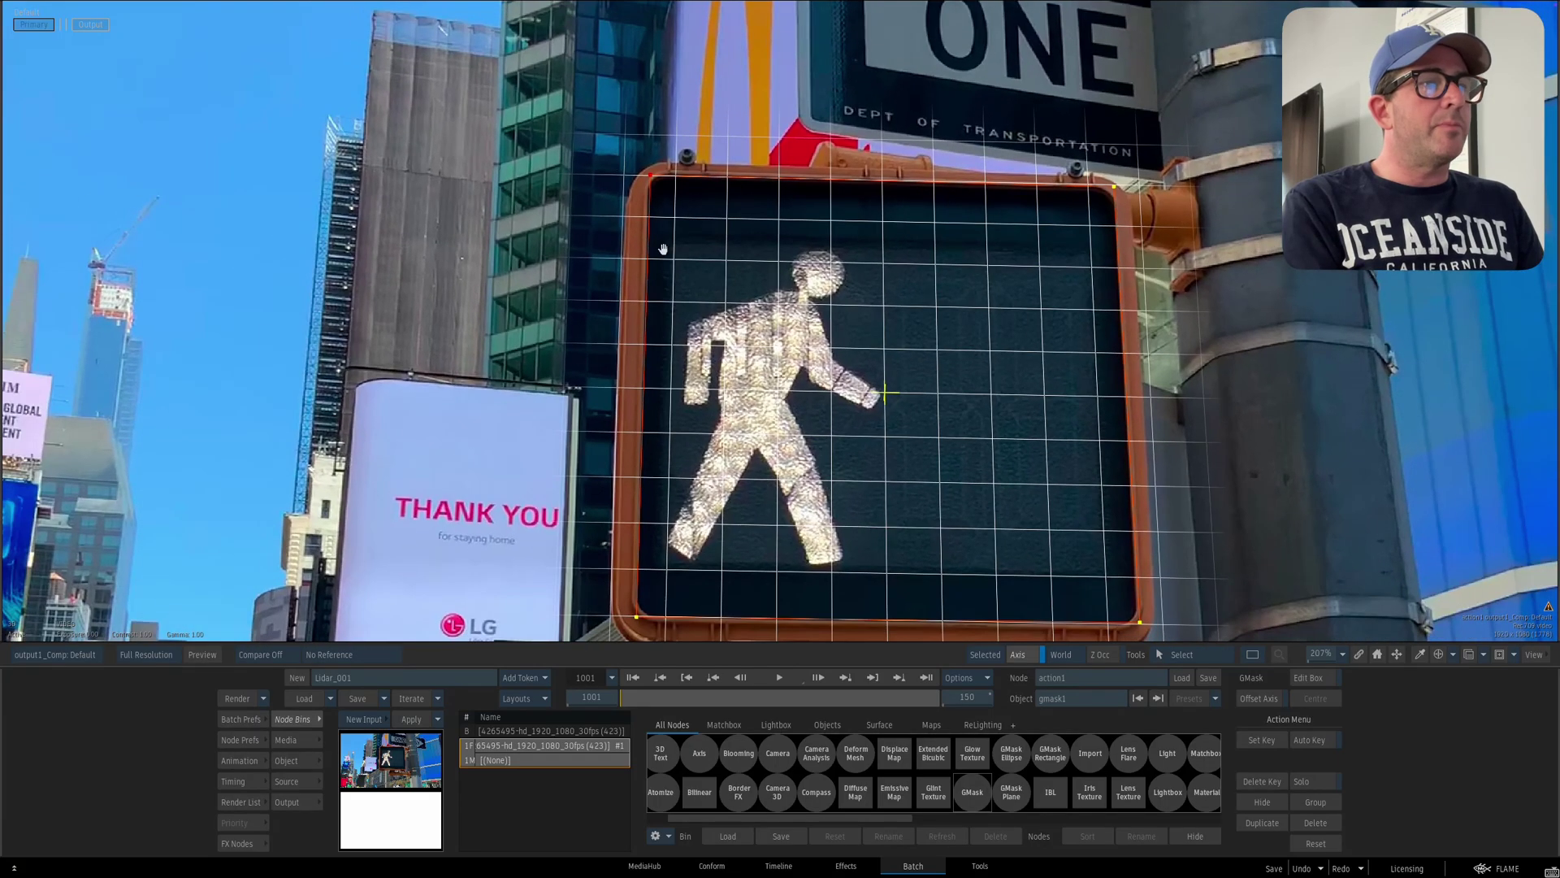
pyautogui.moveTo(664, 251); pyautogui.dragTo(642, 214)
# - Add softness edges to the GMask at its lower edge, offset about 25.7 outward and about -23.2 inward
pyautogui.press('Escape')
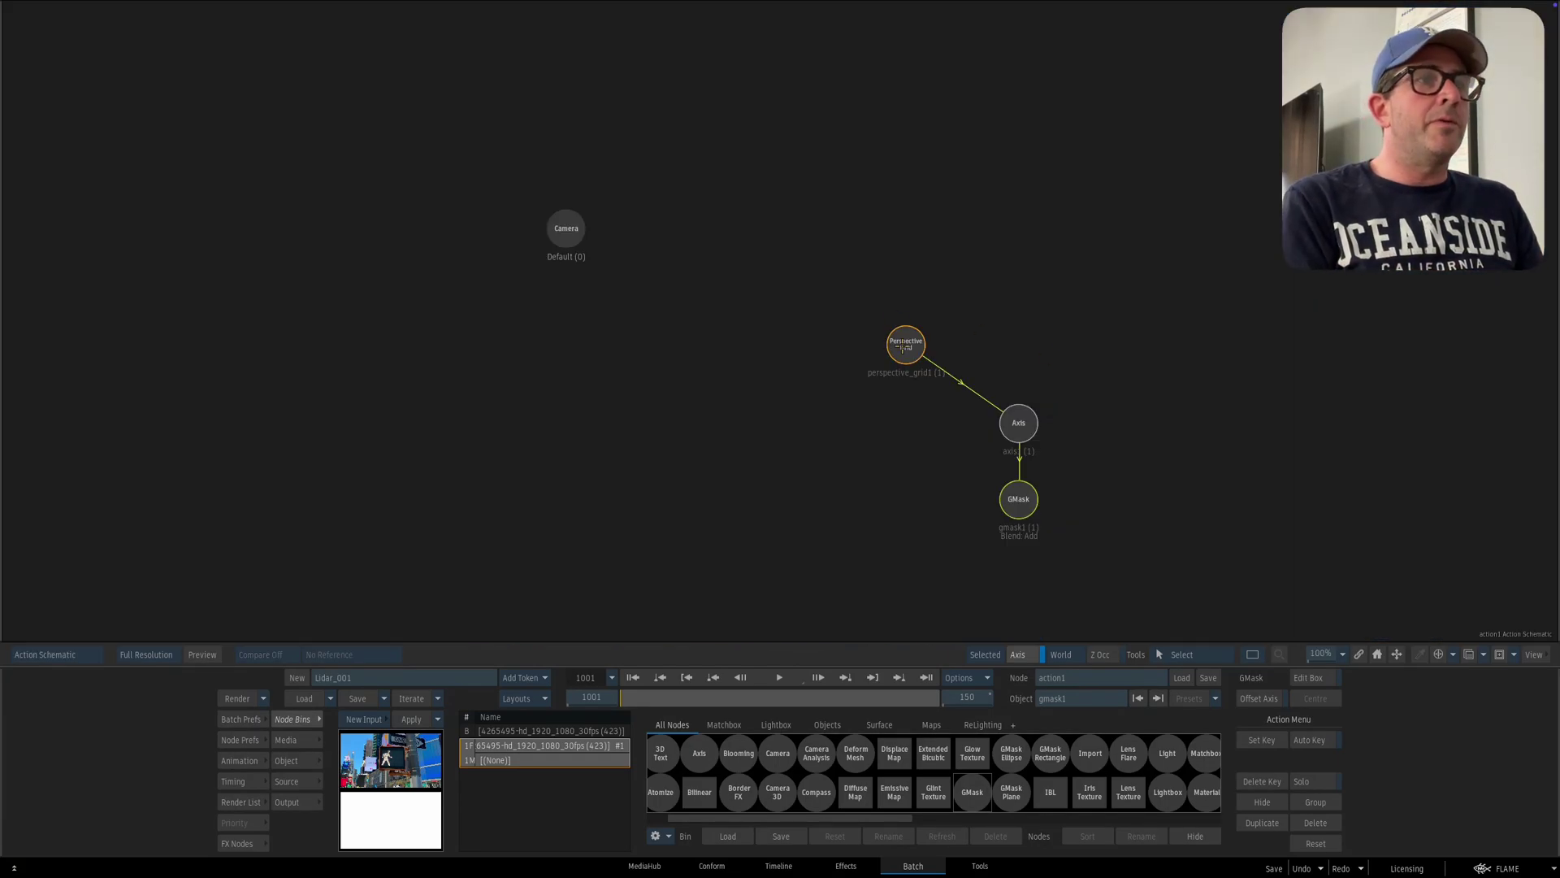
pyautogui.moveTo(904, 345); pyautogui.dragTo(889, 327)
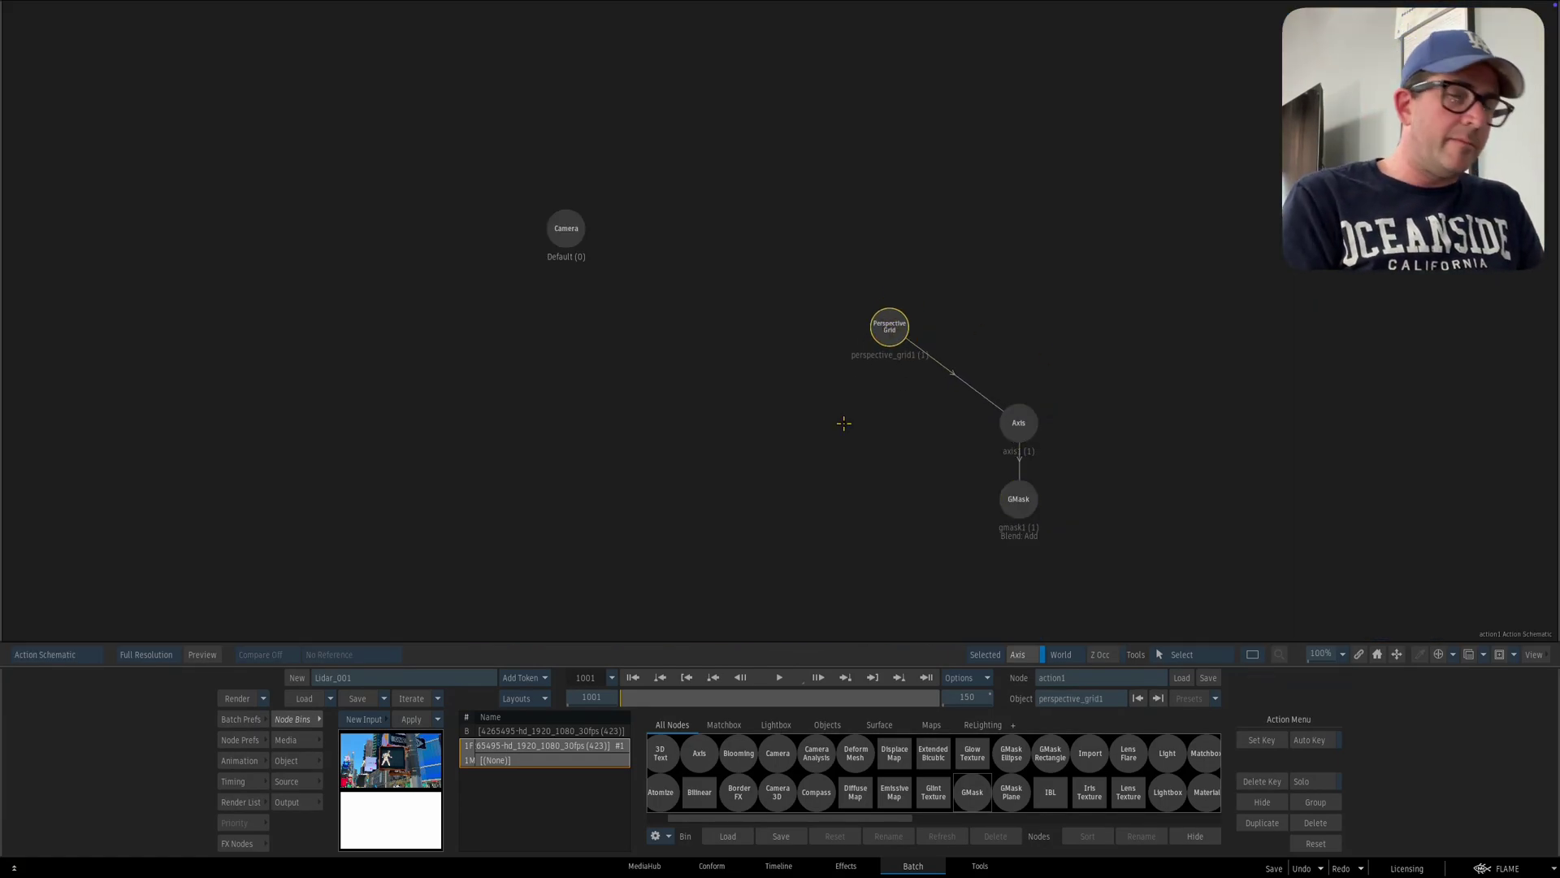
pyautogui.moveTo(885, 323); pyautogui.dragTo(881, 326)
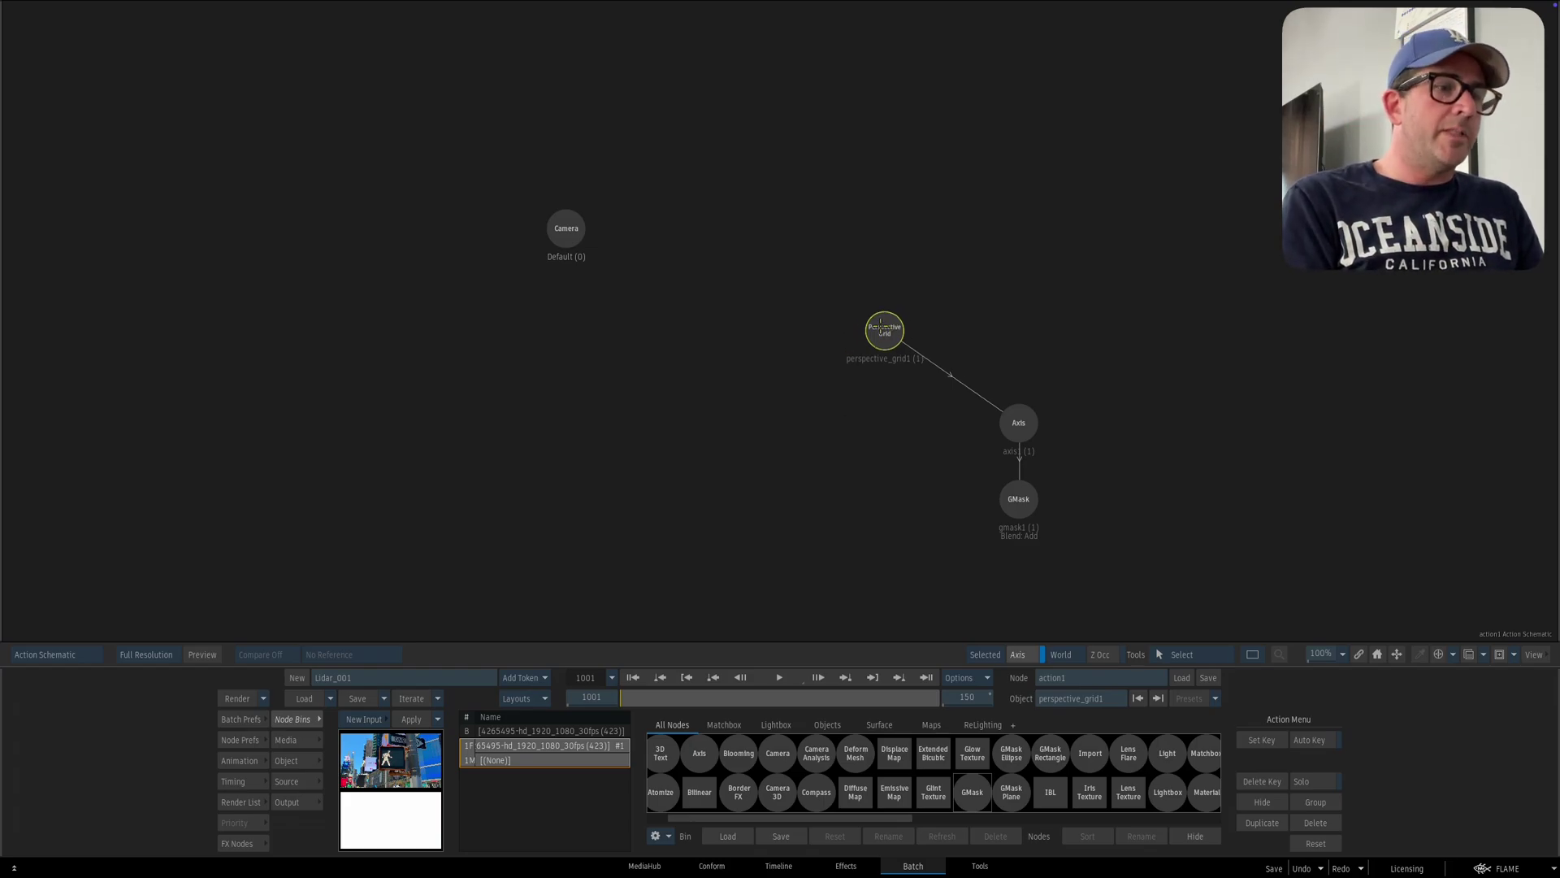
pyautogui.click(1018, 498)
pyautogui.press('F1')
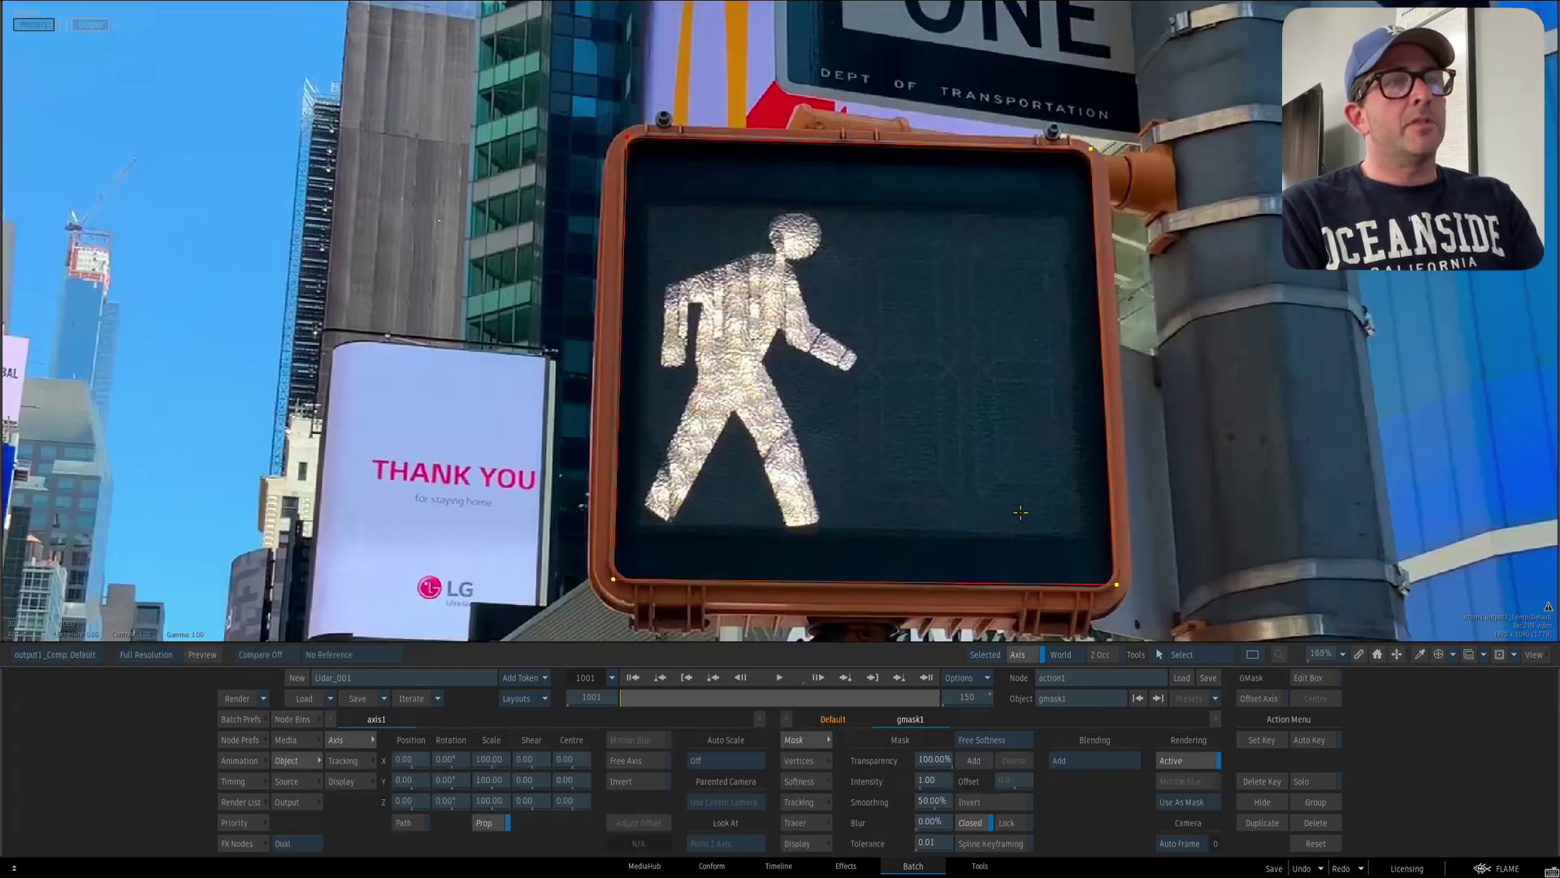
pyautogui.moveTo(1003, 483); pyautogui.dragTo(1048, 390)
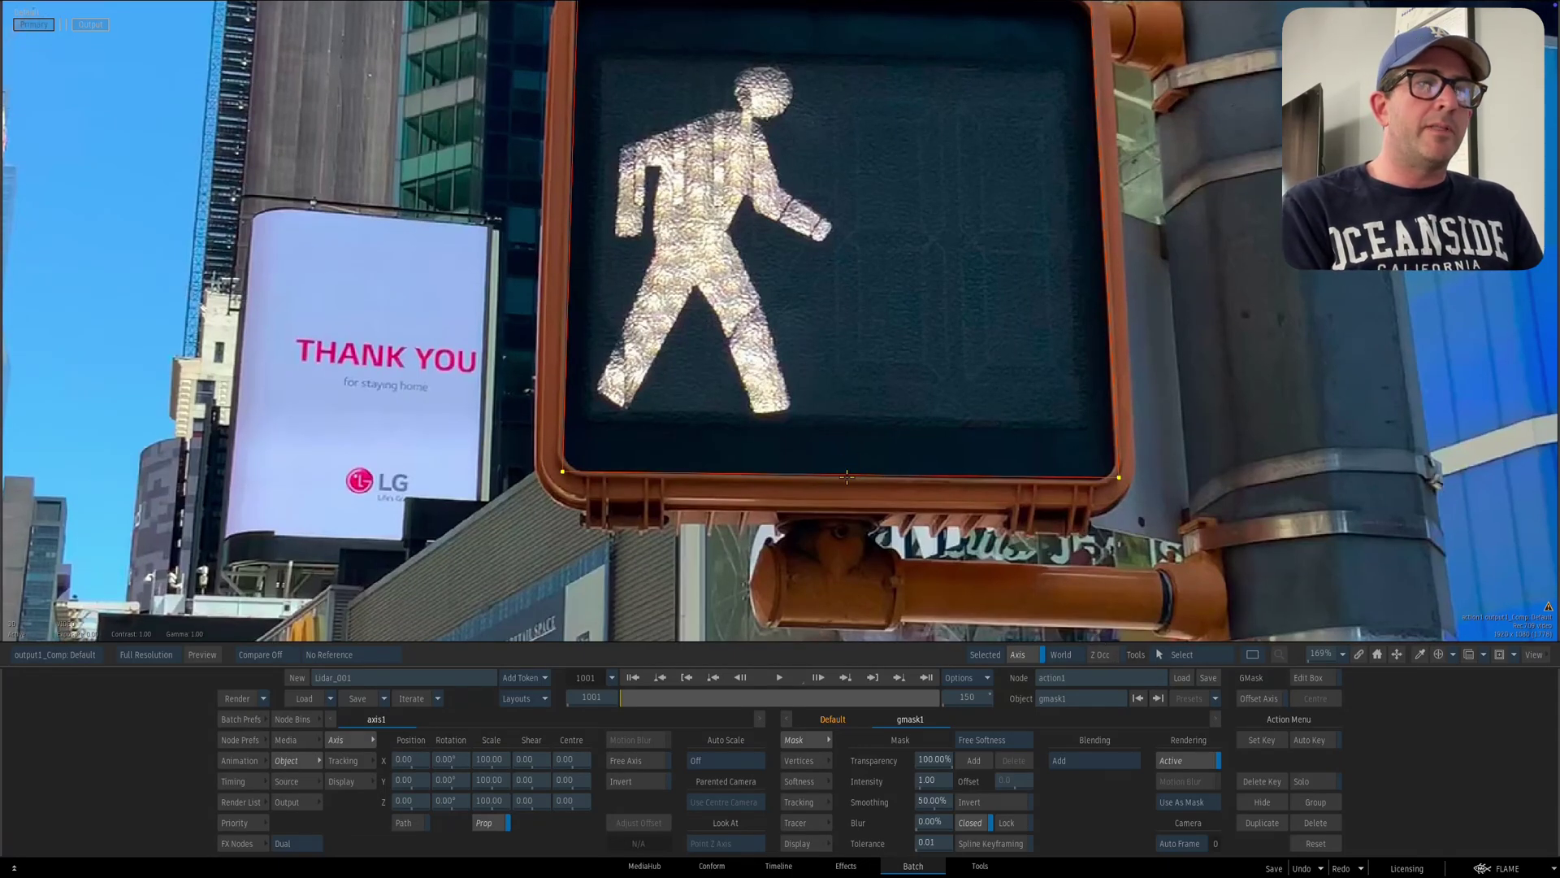
pyautogui.press('a')
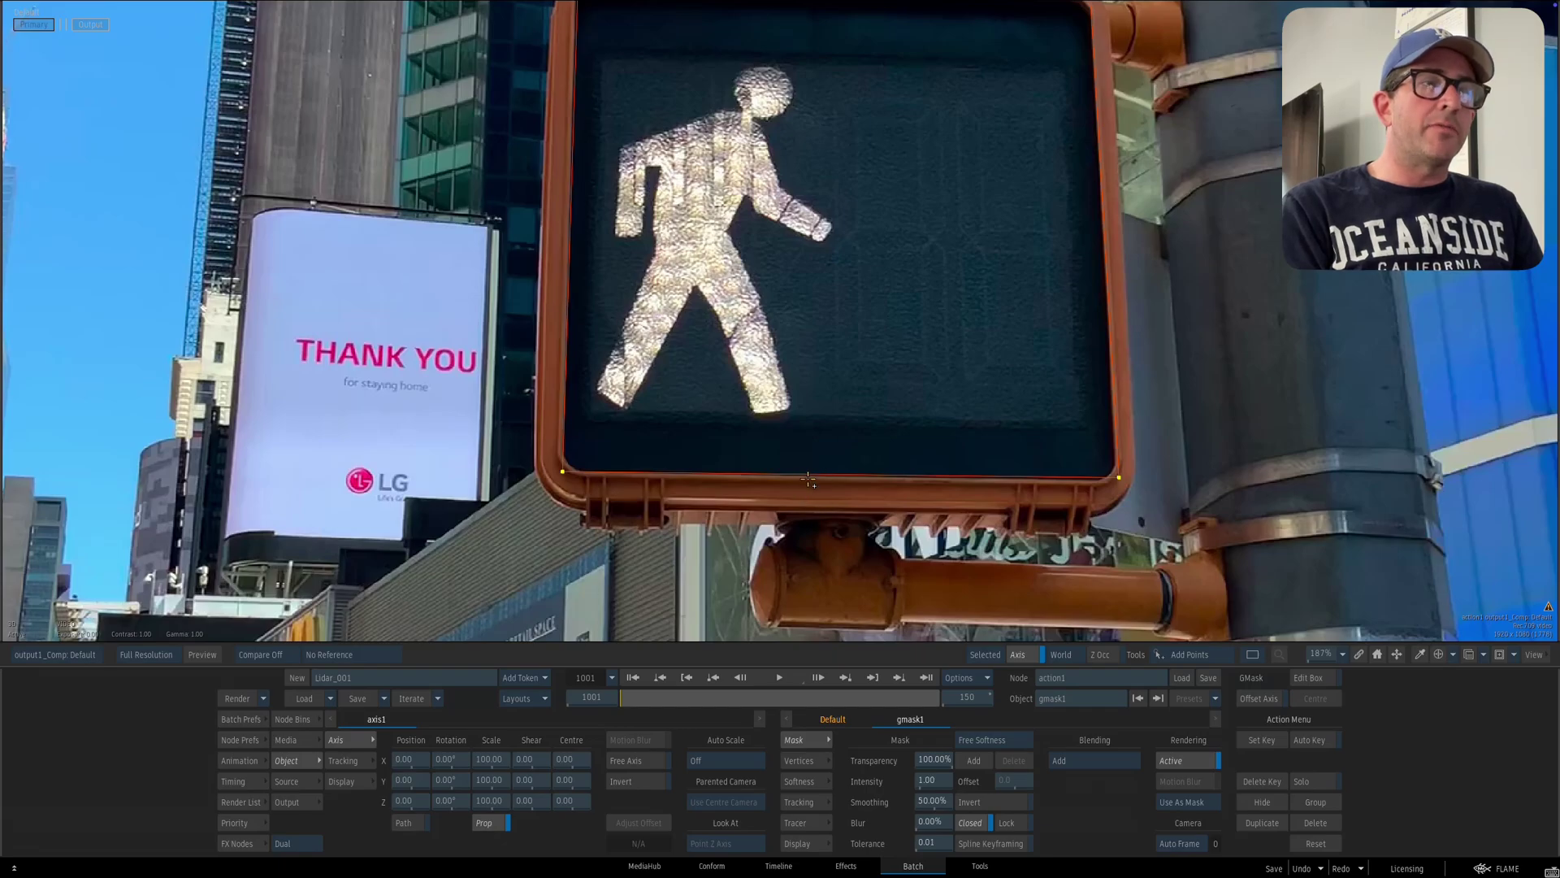
pyautogui.moveTo(819, 479); pyautogui.dragTo(821, 499)
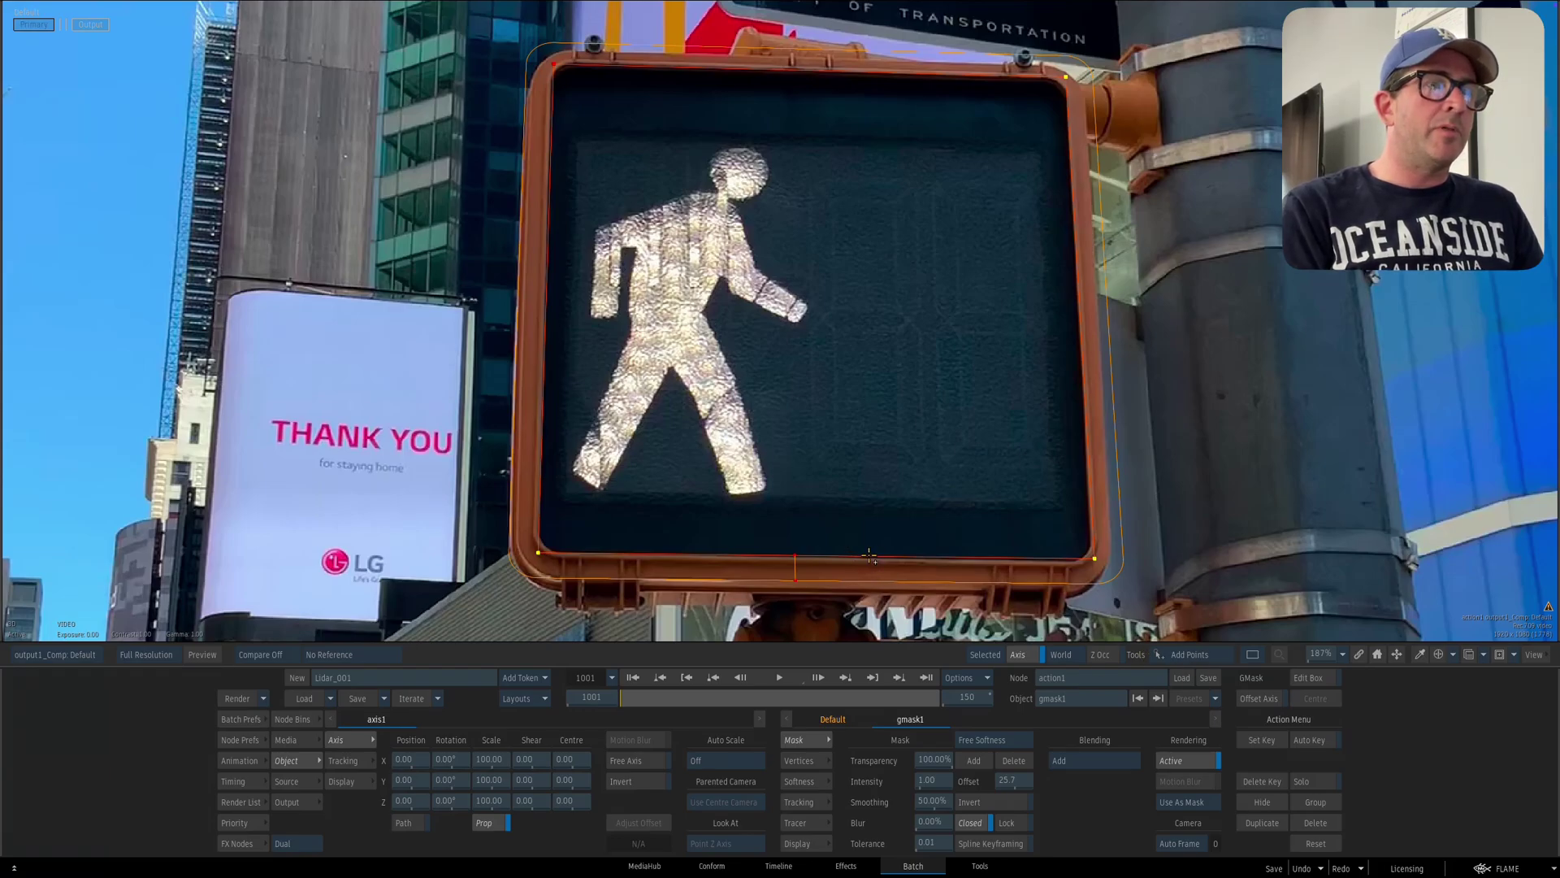
pyautogui.moveTo(869, 555)
pyautogui.mouseDown()
pyautogui.moveTo(868, 512)
pyautogui.moveTo(877, 534)
pyautogui.mouseUp()
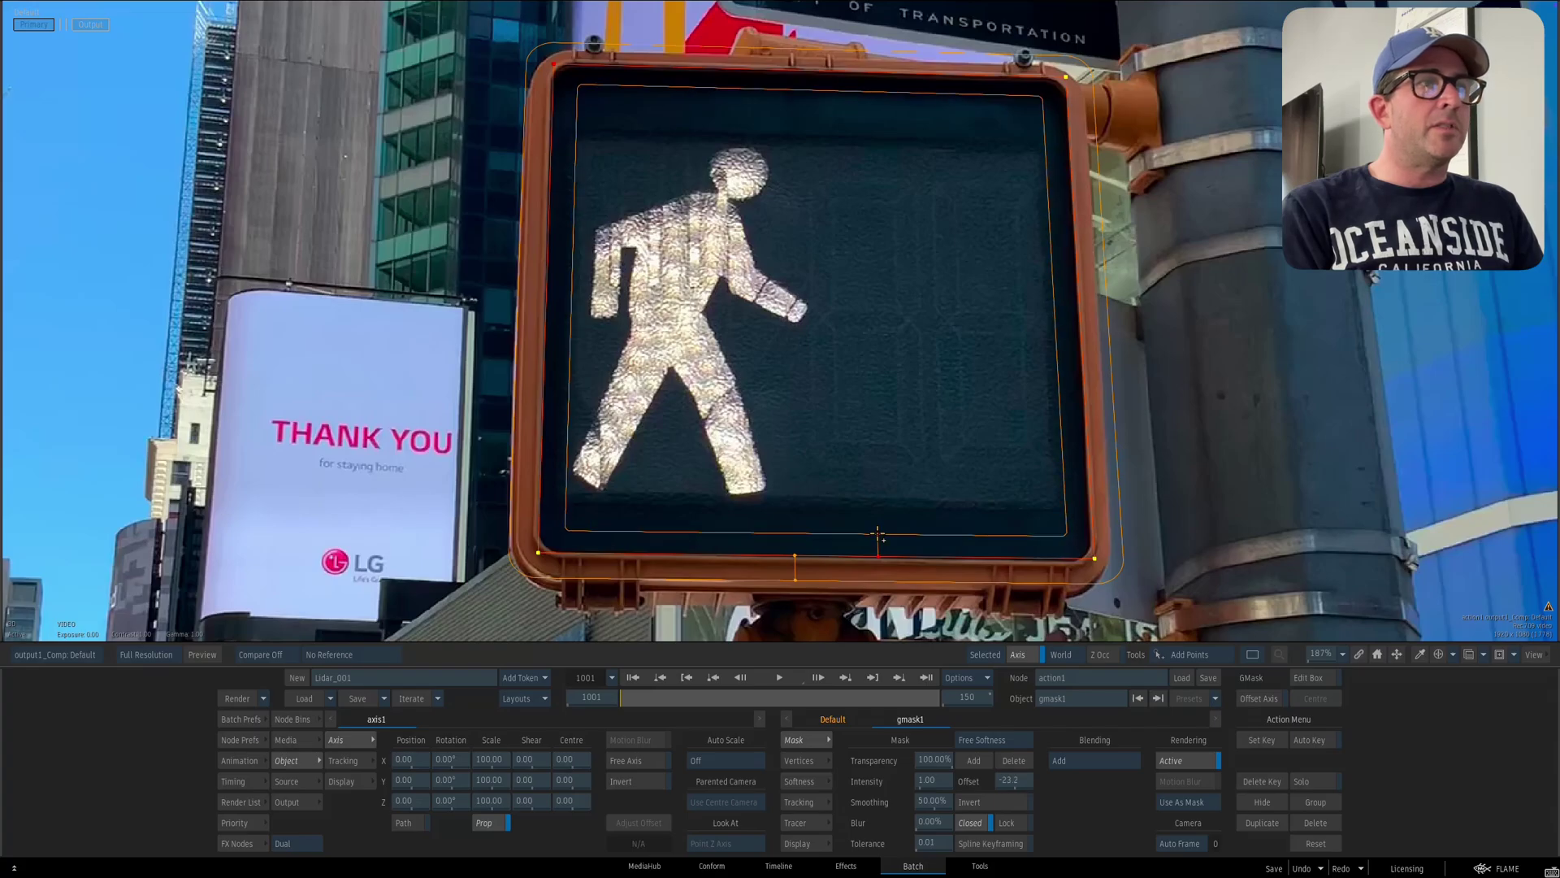
pyautogui.moveTo(912, 452); pyautogui.dragTo(887, 447)
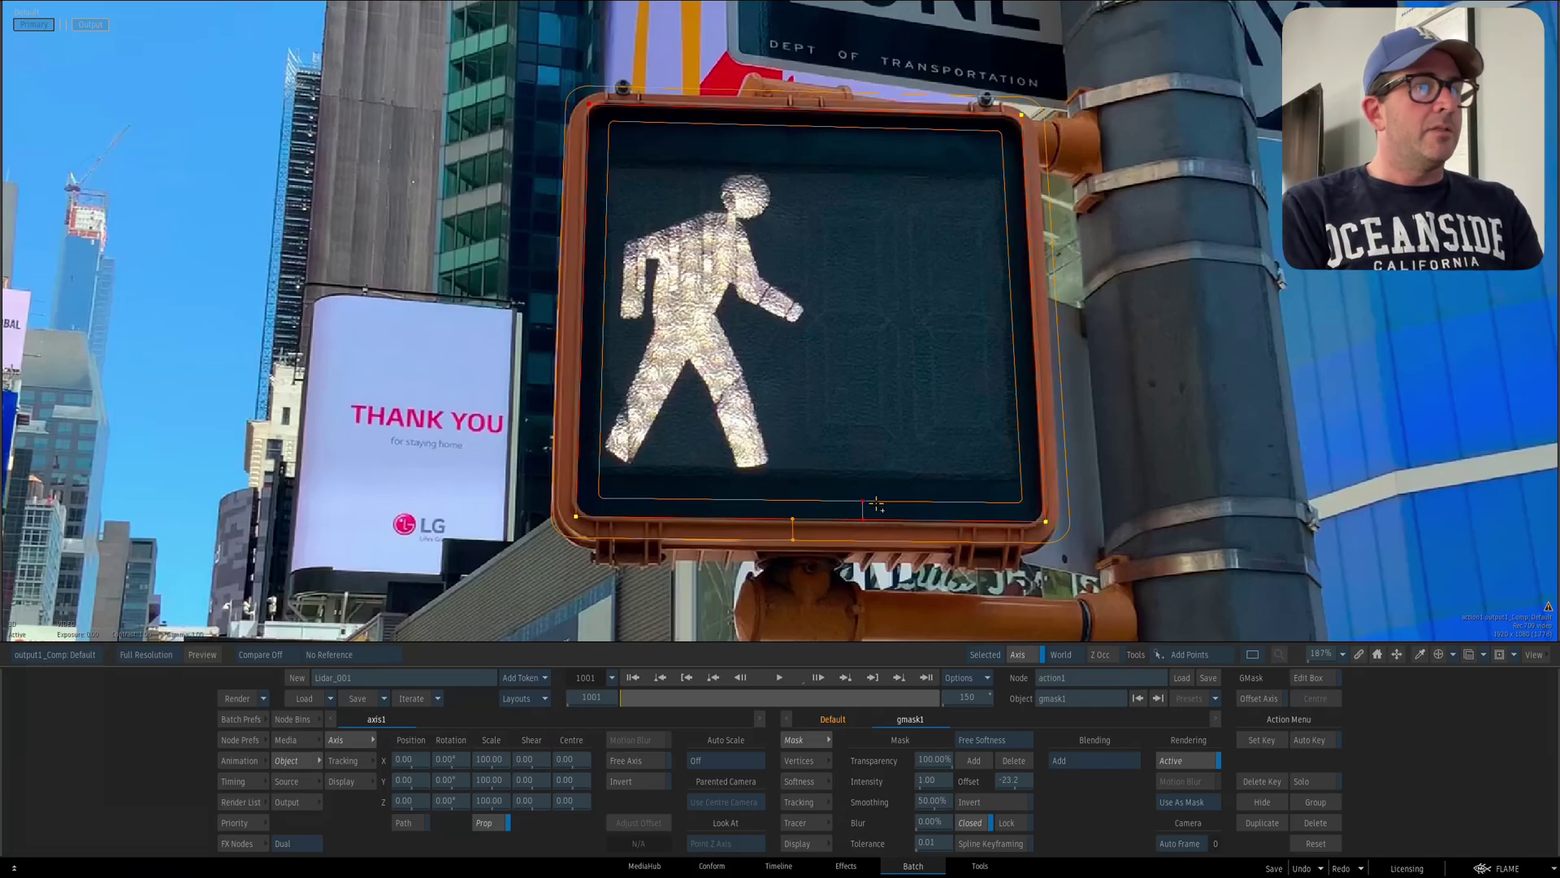
# - Open the Perspective Grid's tracking settings and display its object view with the reference snapshots over the signal
pyautogui.press('Escape')
pyautogui.press('F4')
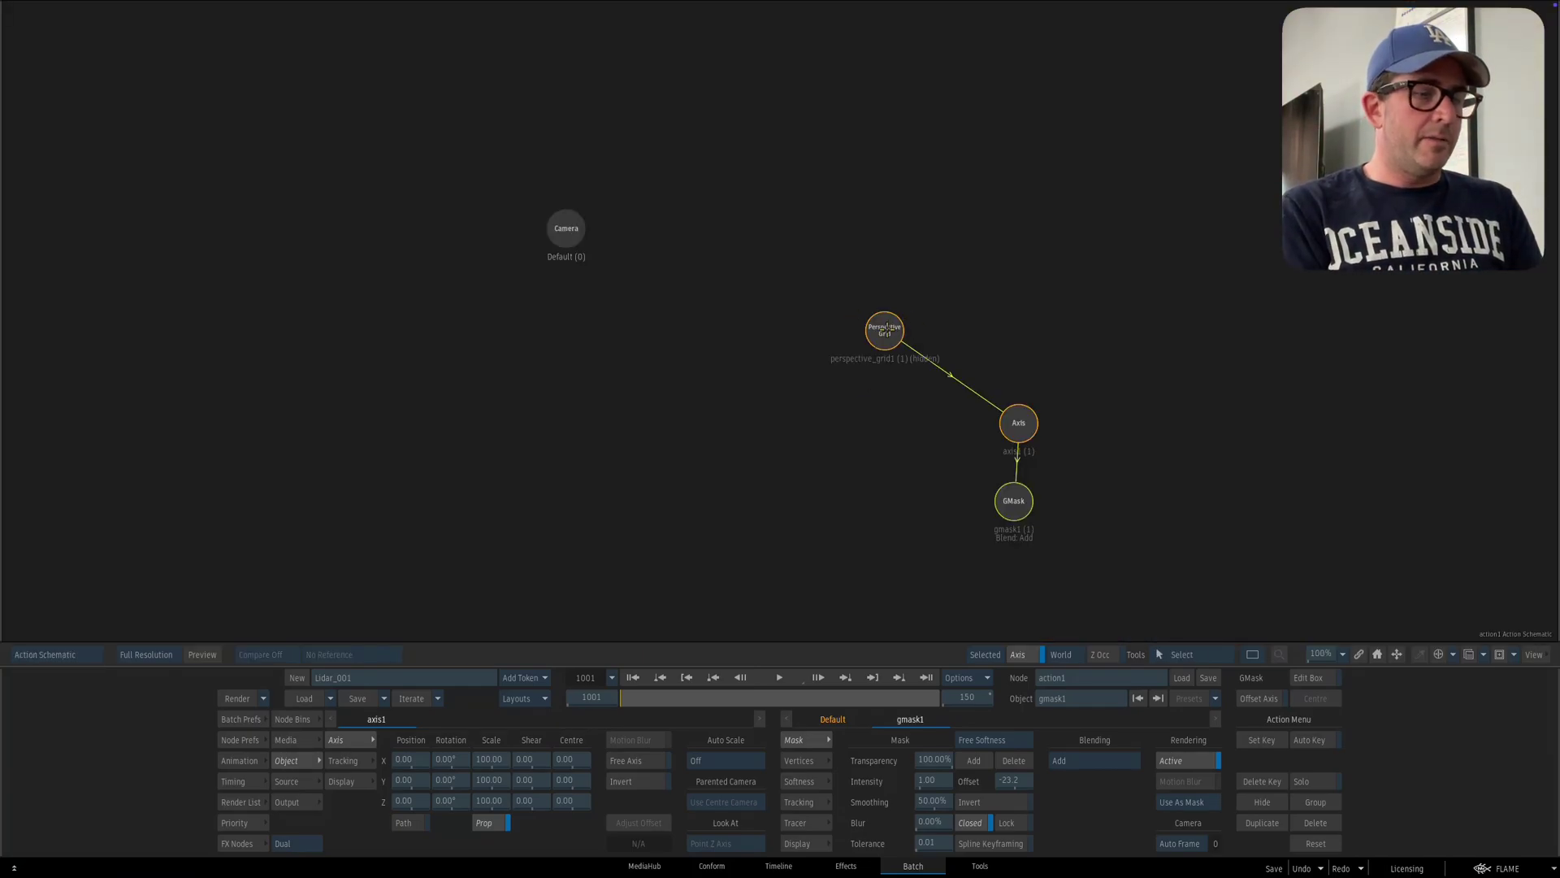
pyautogui.click(893, 319)
pyautogui.moveTo(889, 327); pyautogui.dragTo(891, 329)
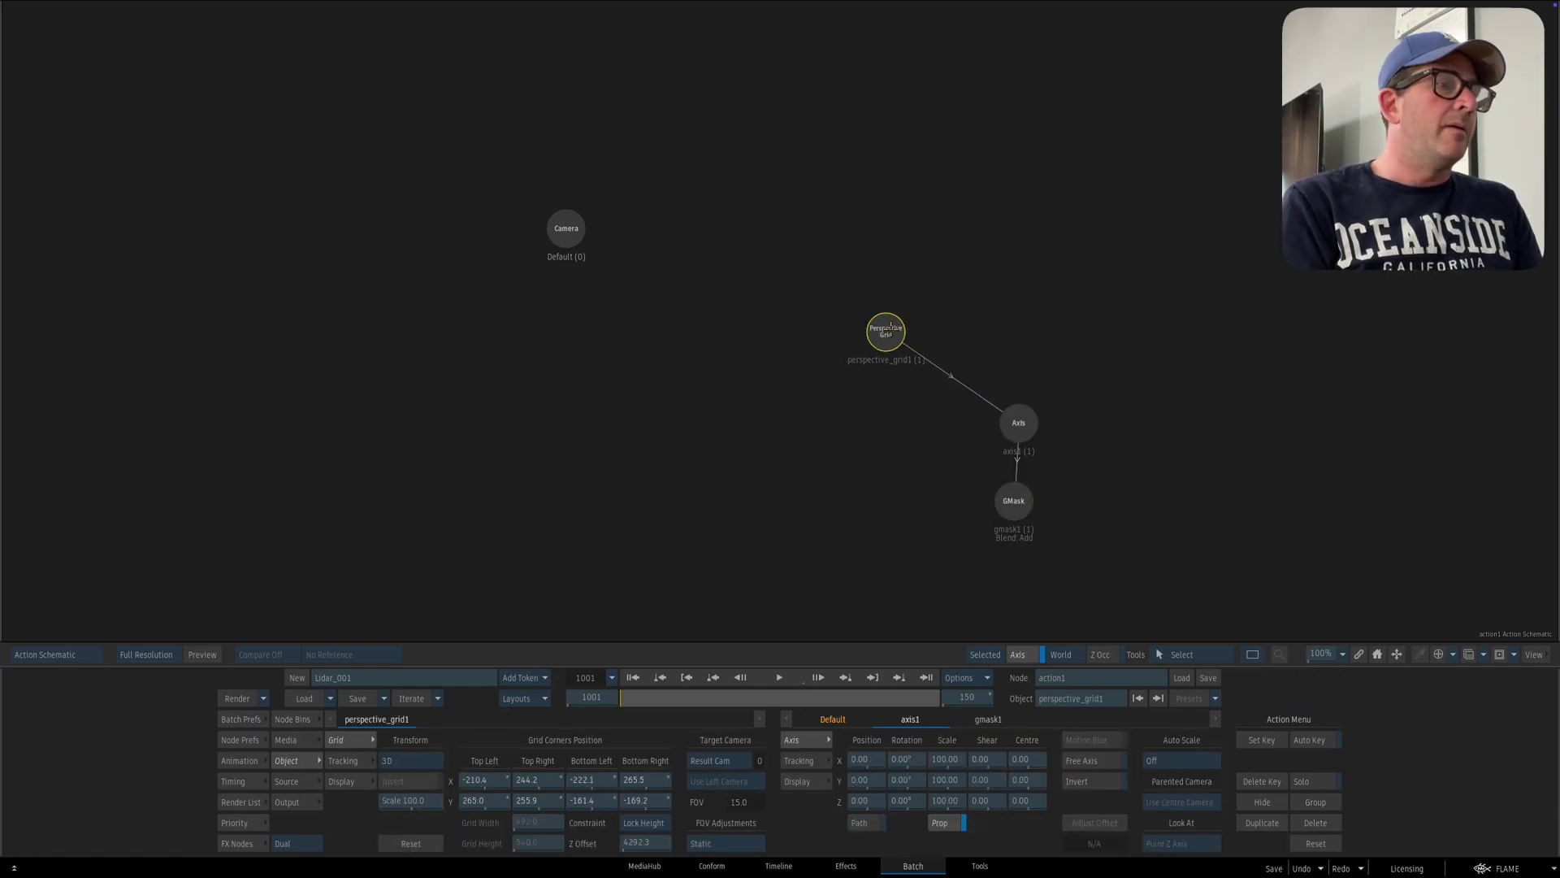
pyautogui.click(343, 760)
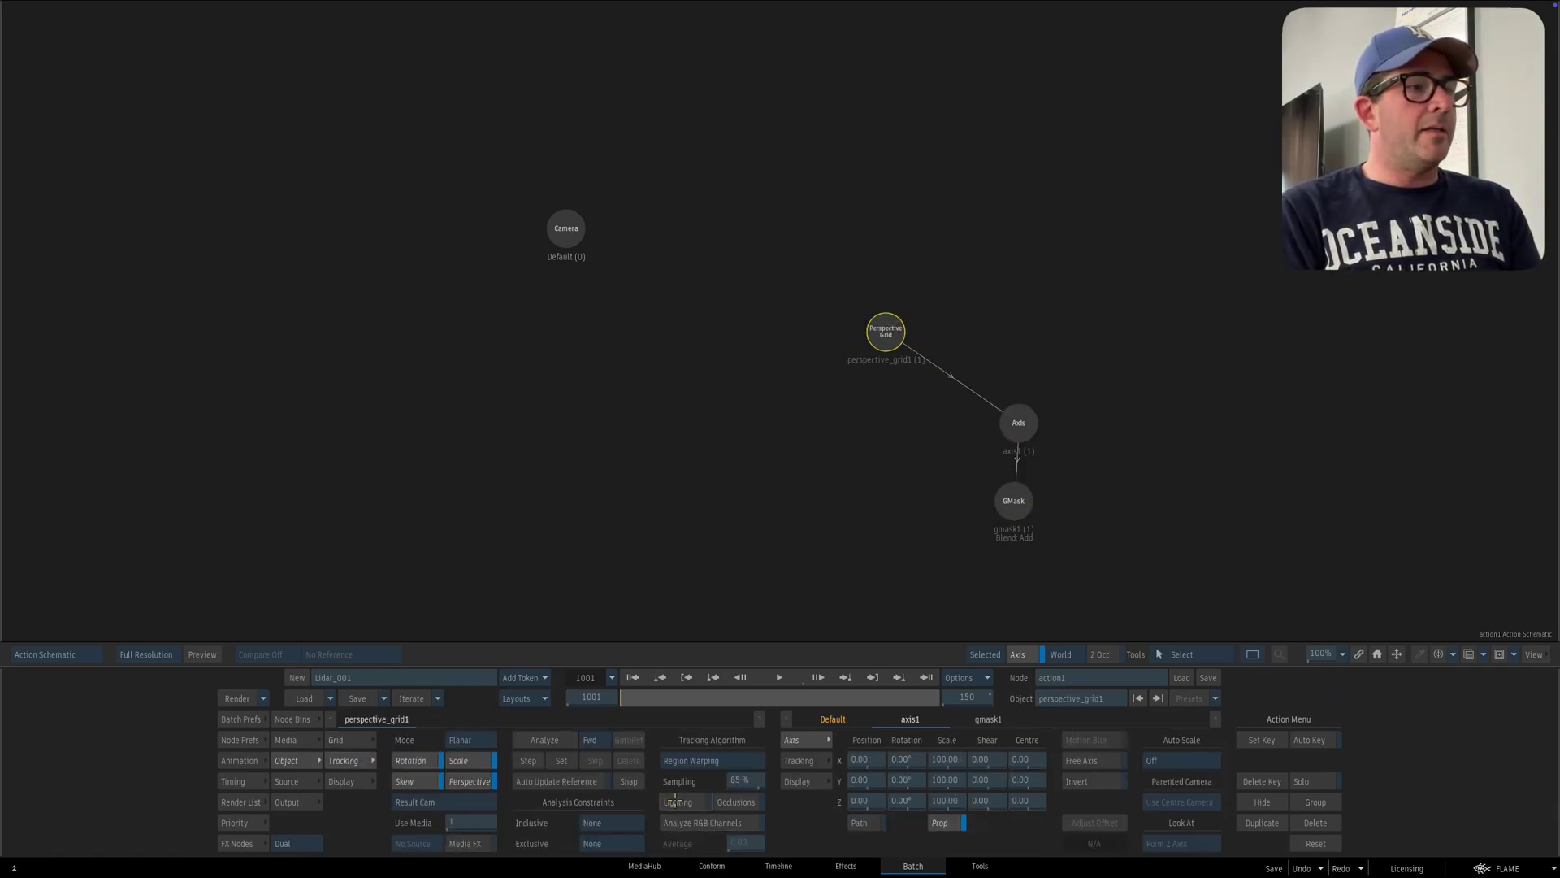
pyautogui.press('F4')
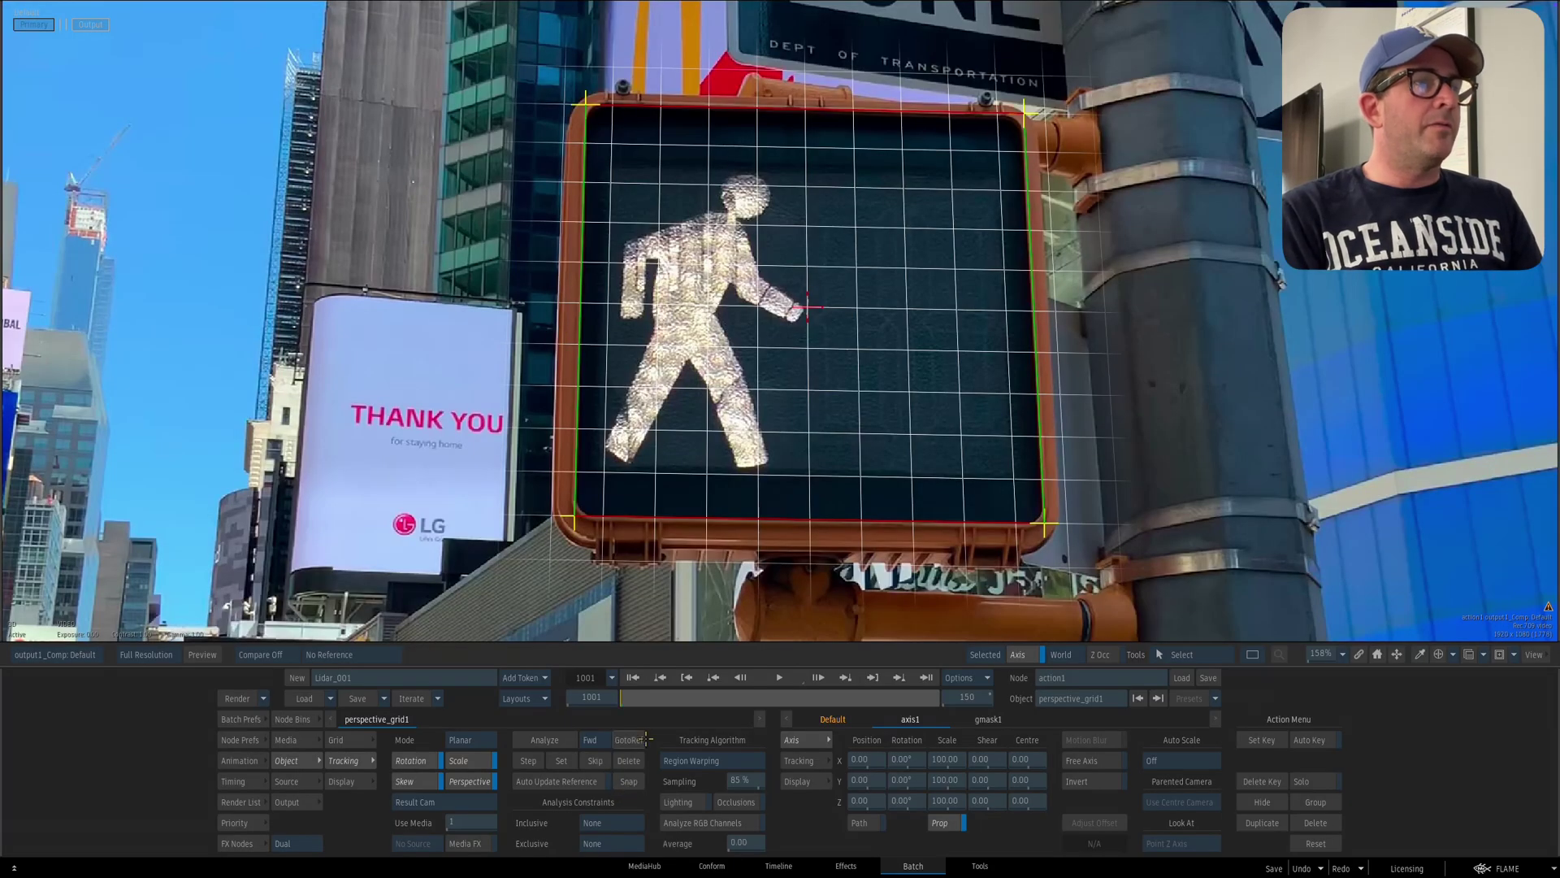
pyautogui.moveTo(780, 514); pyautogui.dragTo(722, 514)
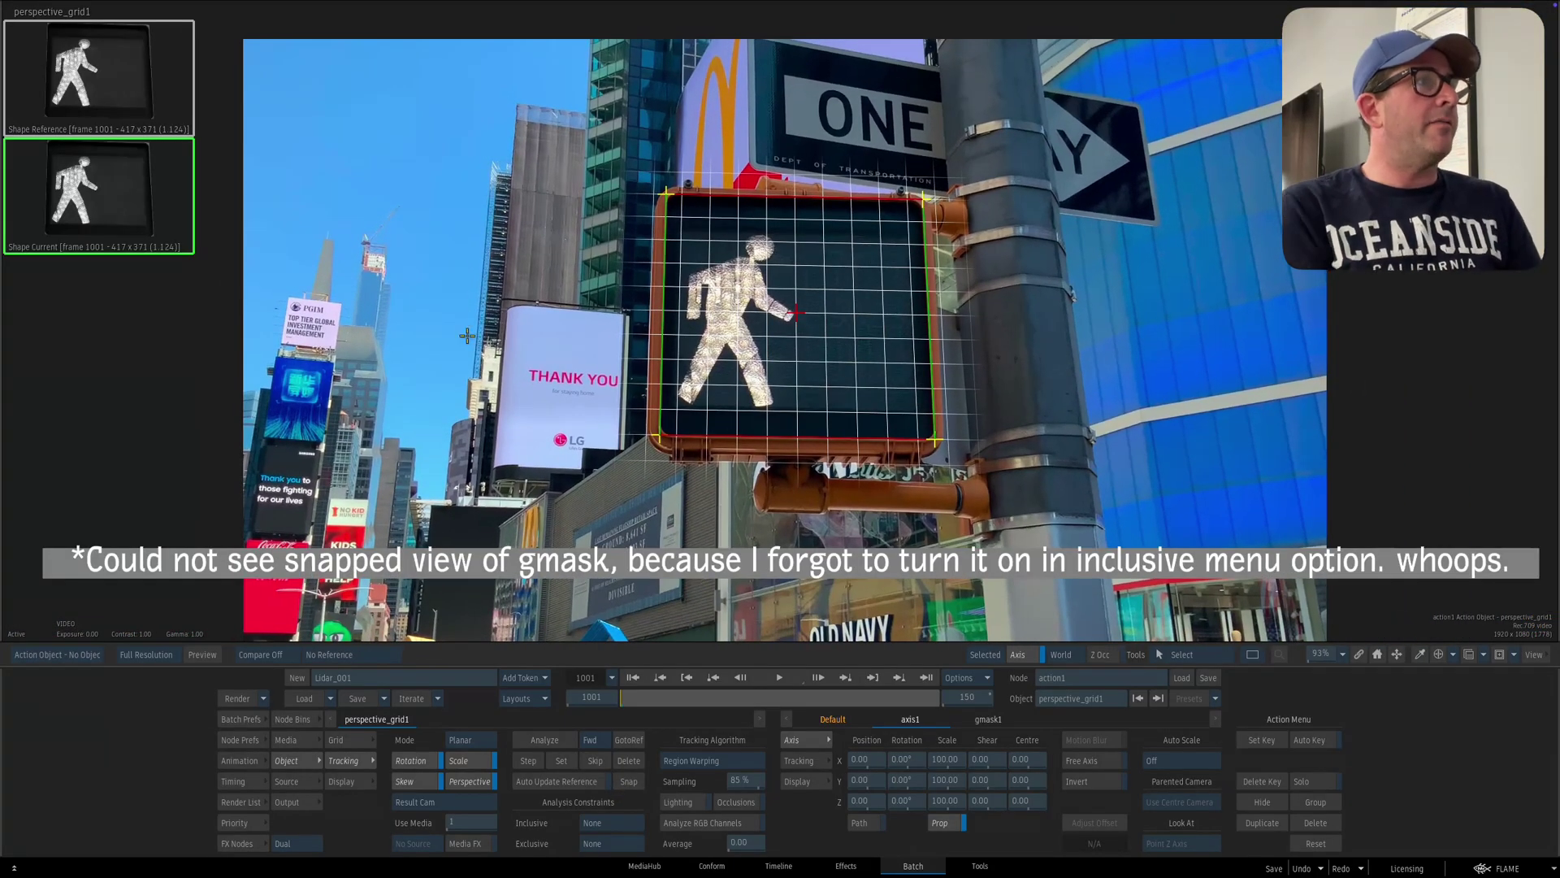
pyautogui.moveTo(737, 452); pyautogui.dragTo(567, 206)
pyautogui.scroll(-1, 721, 231)
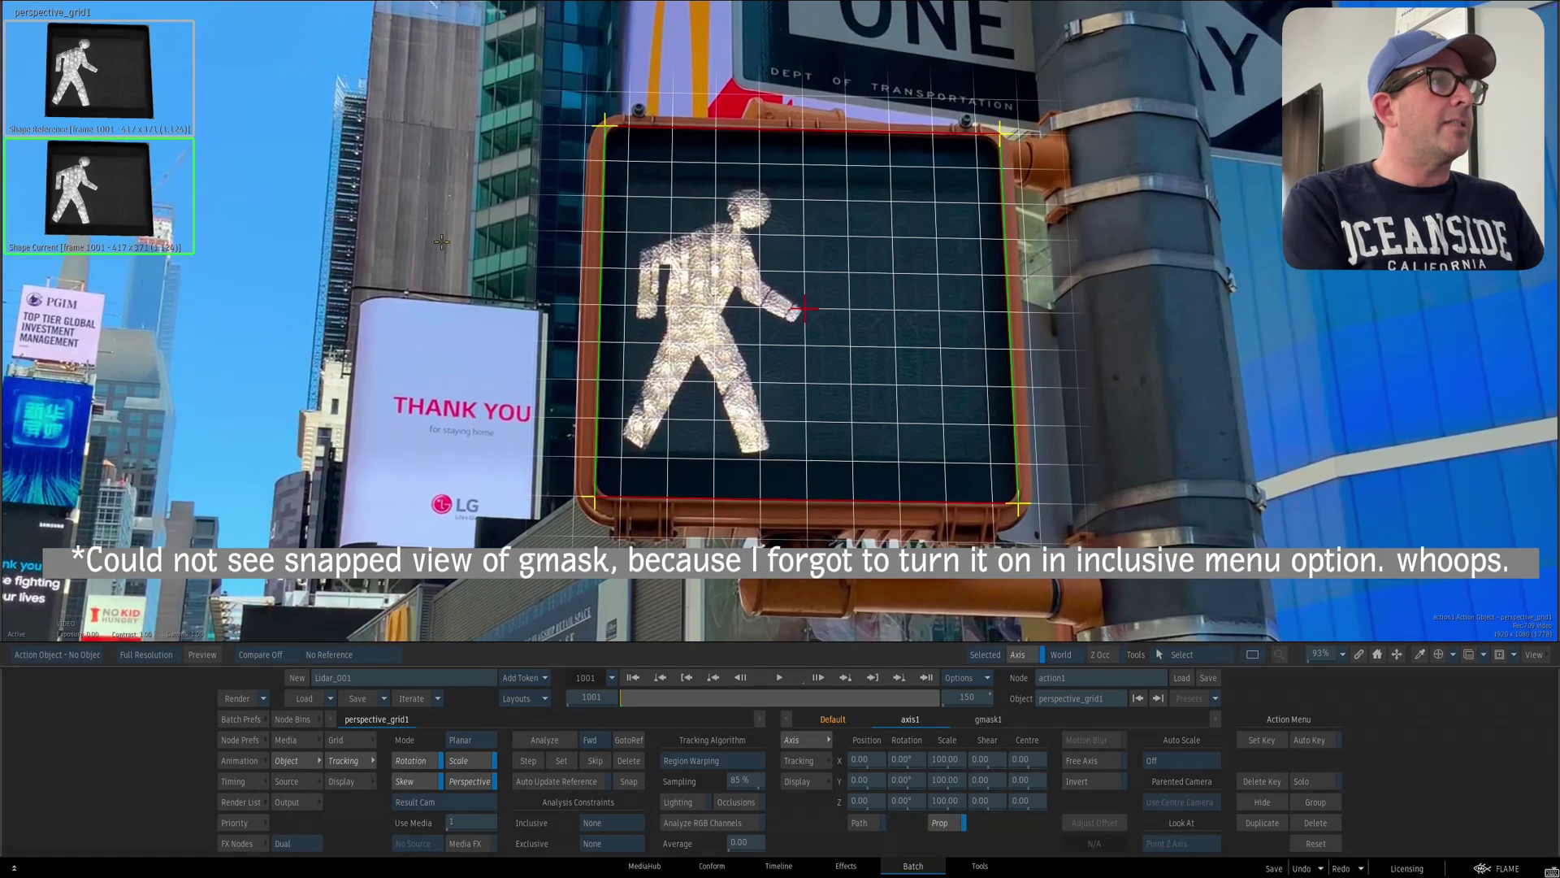
# - Set the inclusive analysis constraint to Softness, snap the references, and analyze the planar track forward from frame 1001 to 1150
pyautogui.click(629, 825)
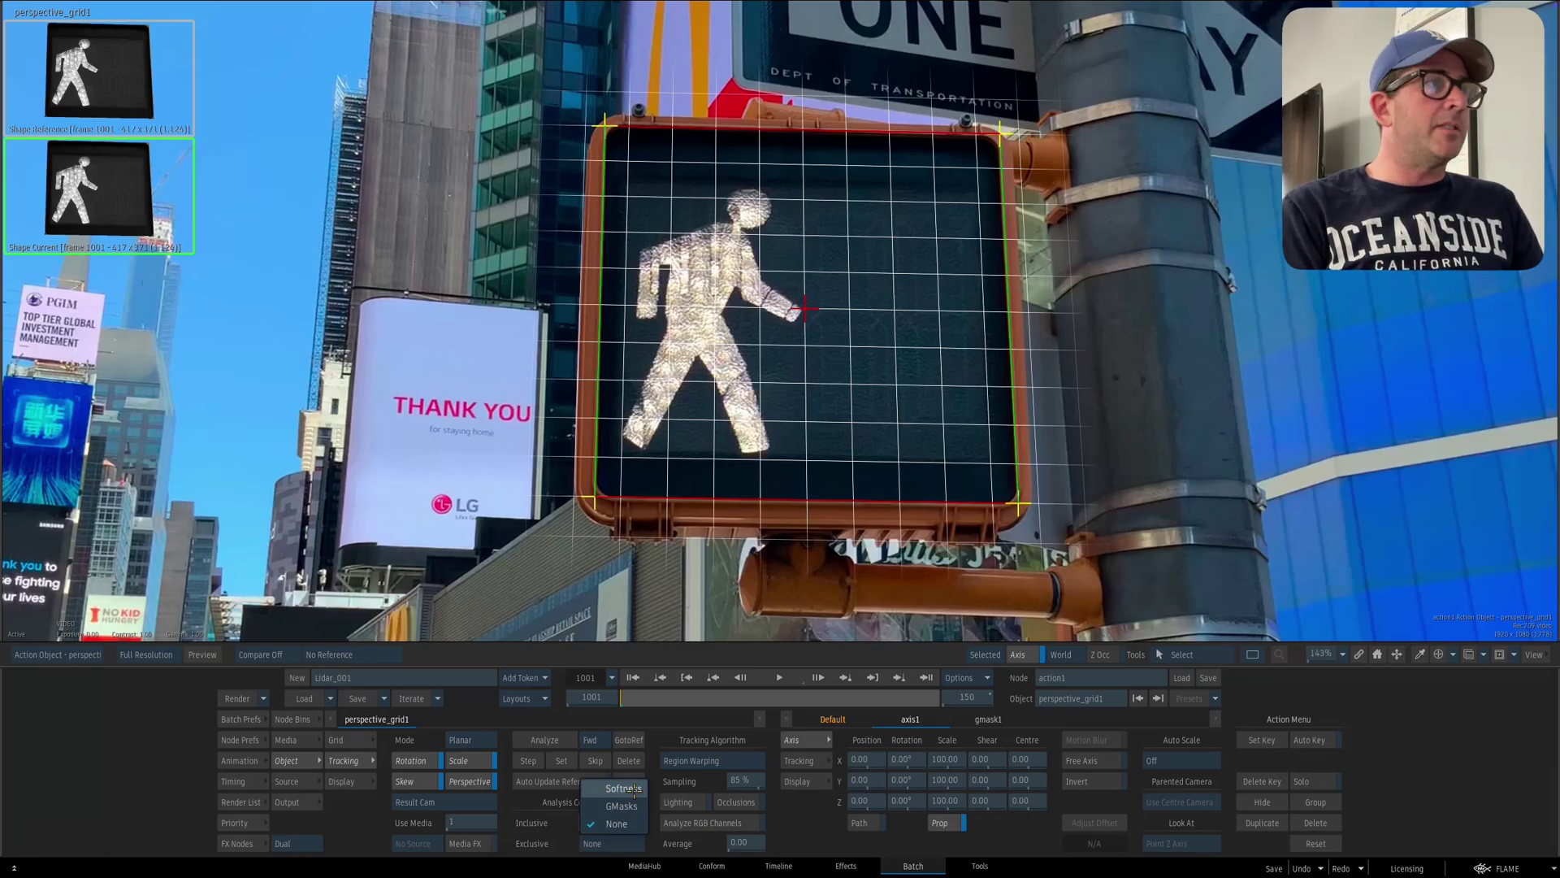
pyautogui.click(625, 789)
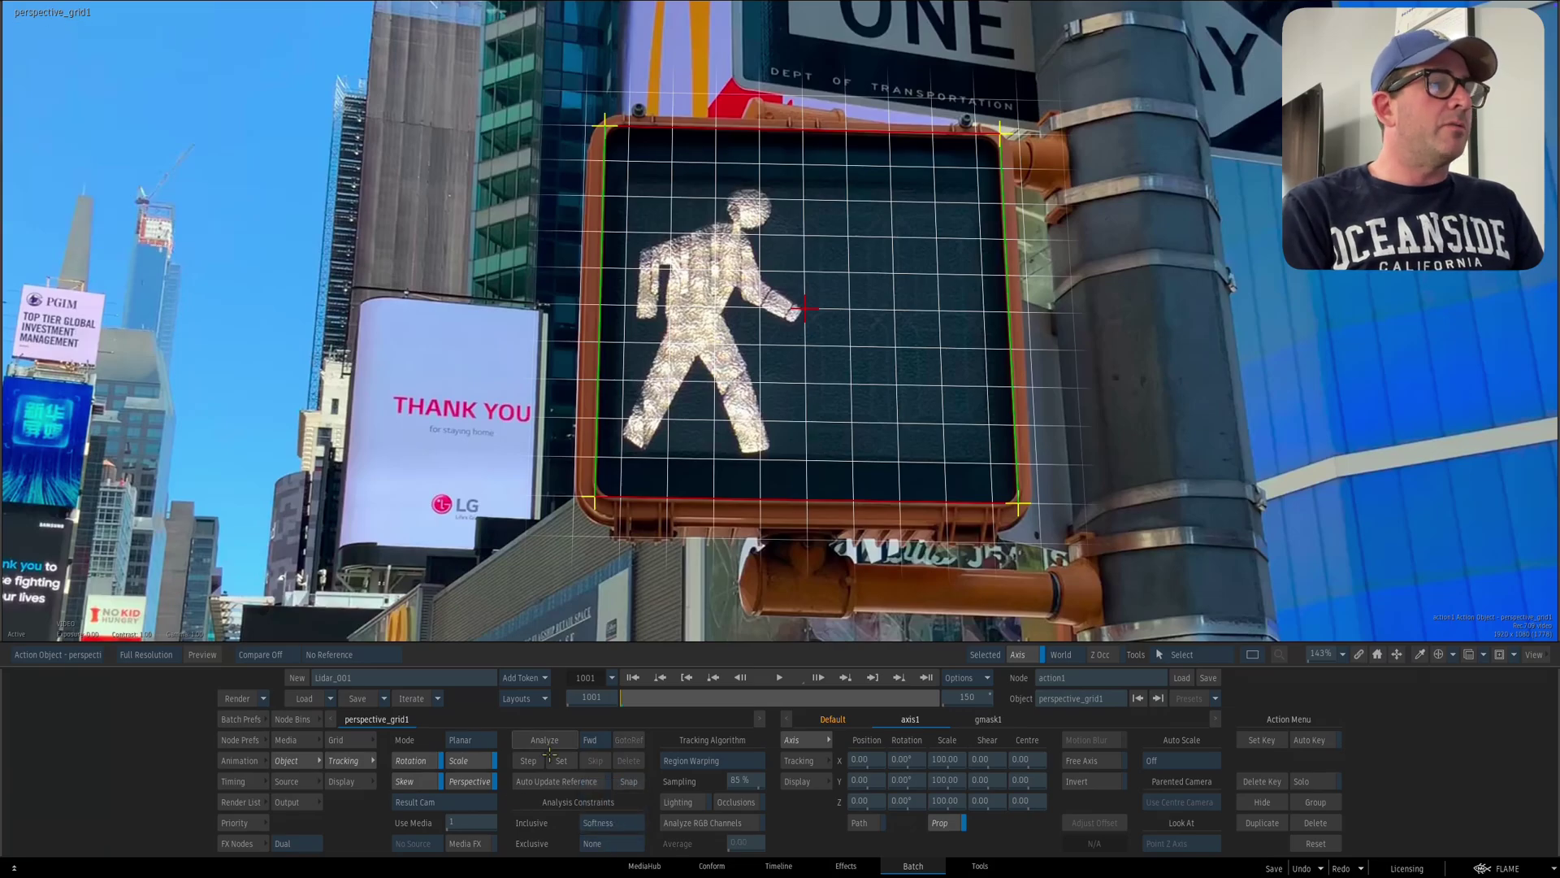
pyautogui.click(633, 781)
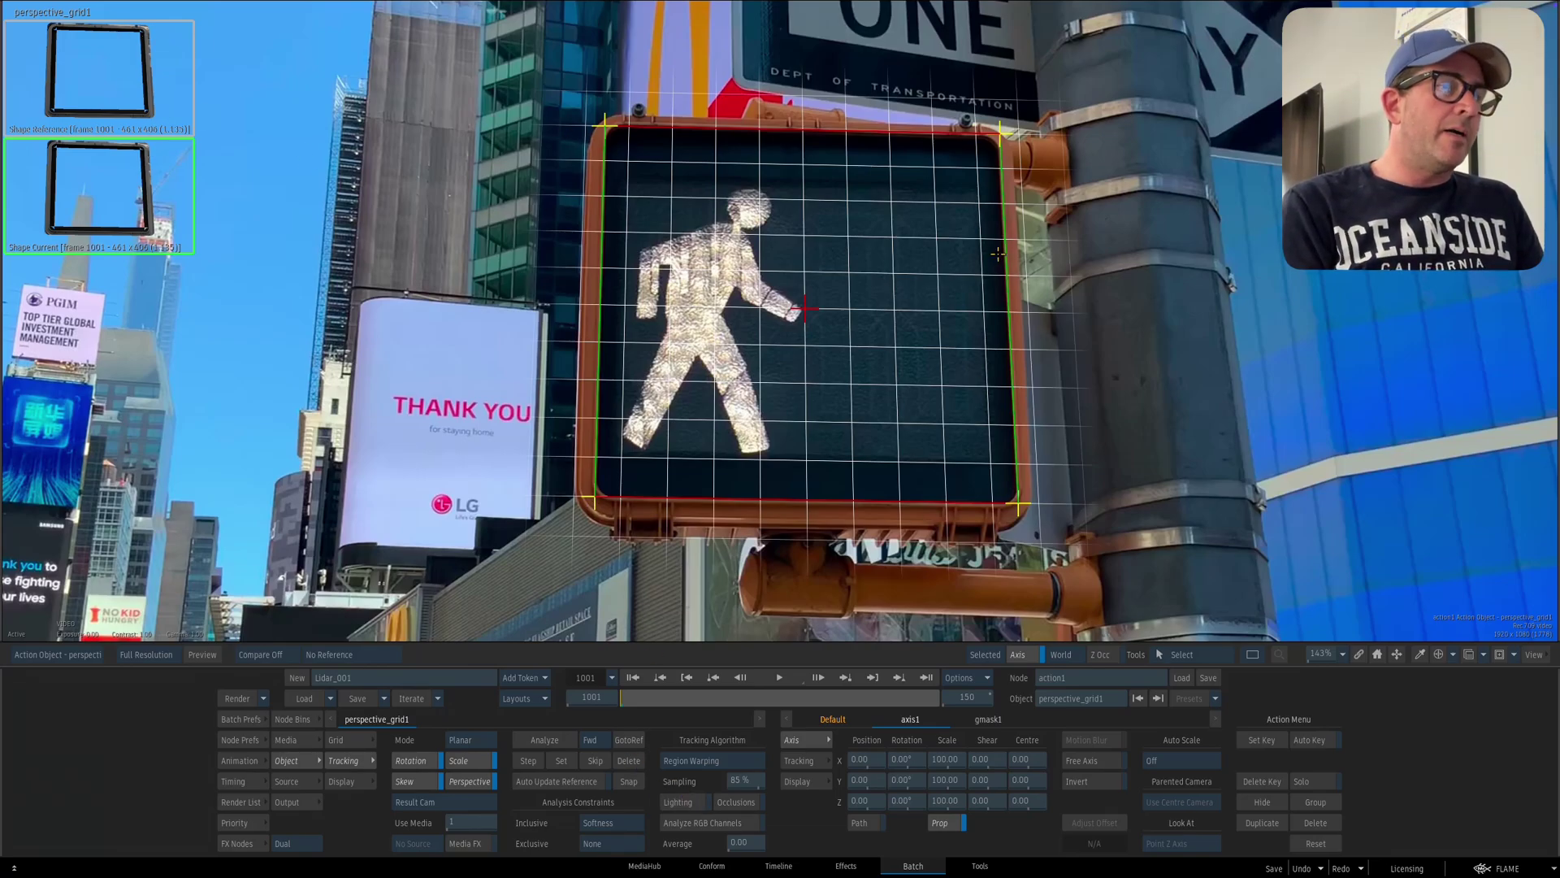
pyautogui.click(552, 758)
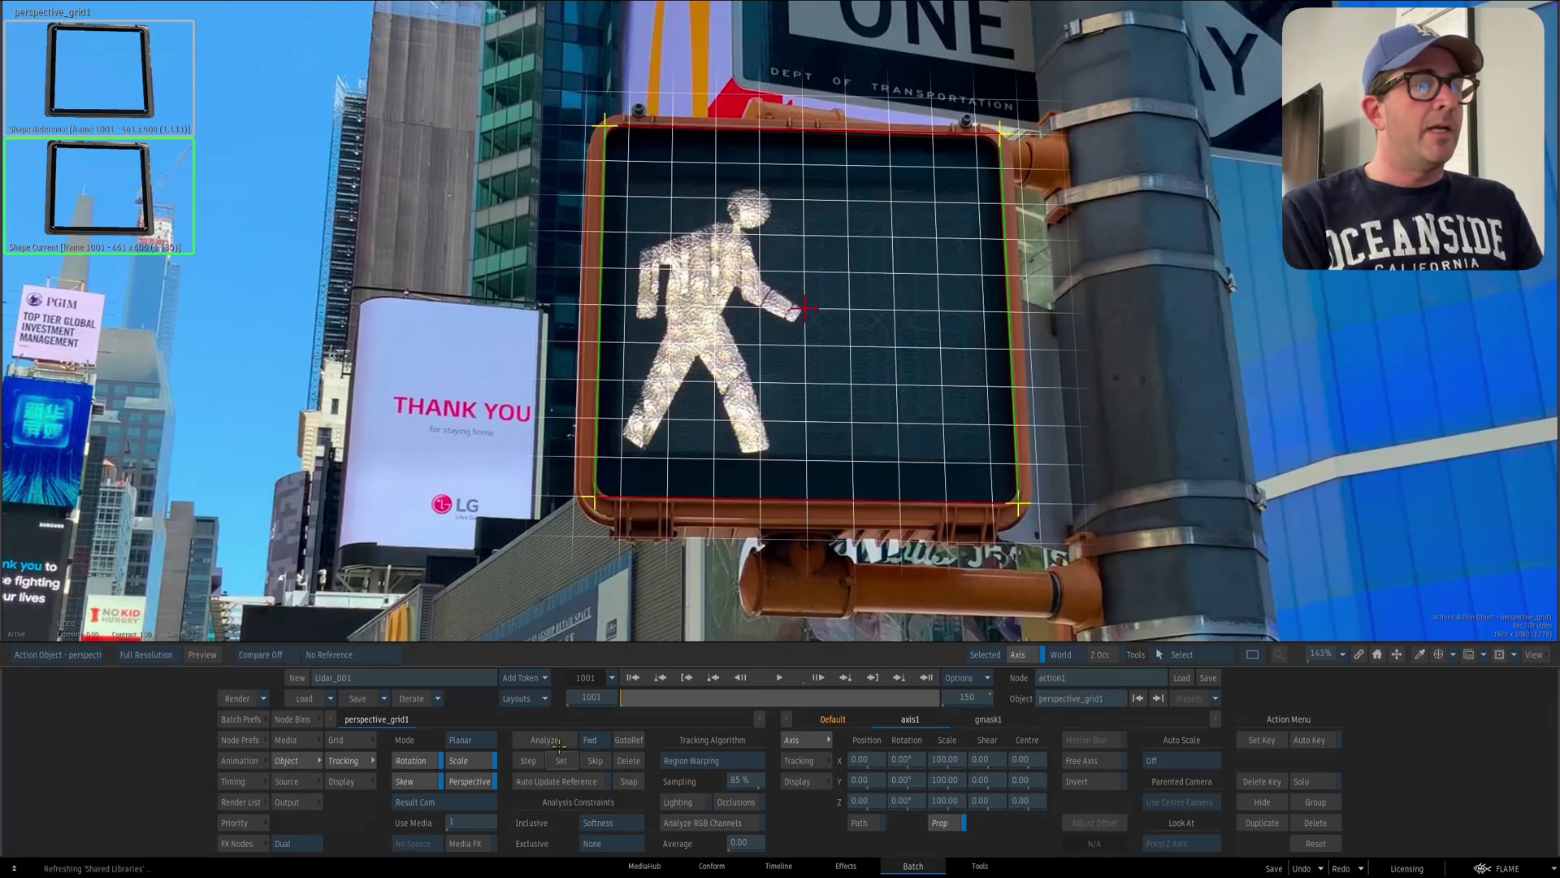
pyautogui.click(557, 739)
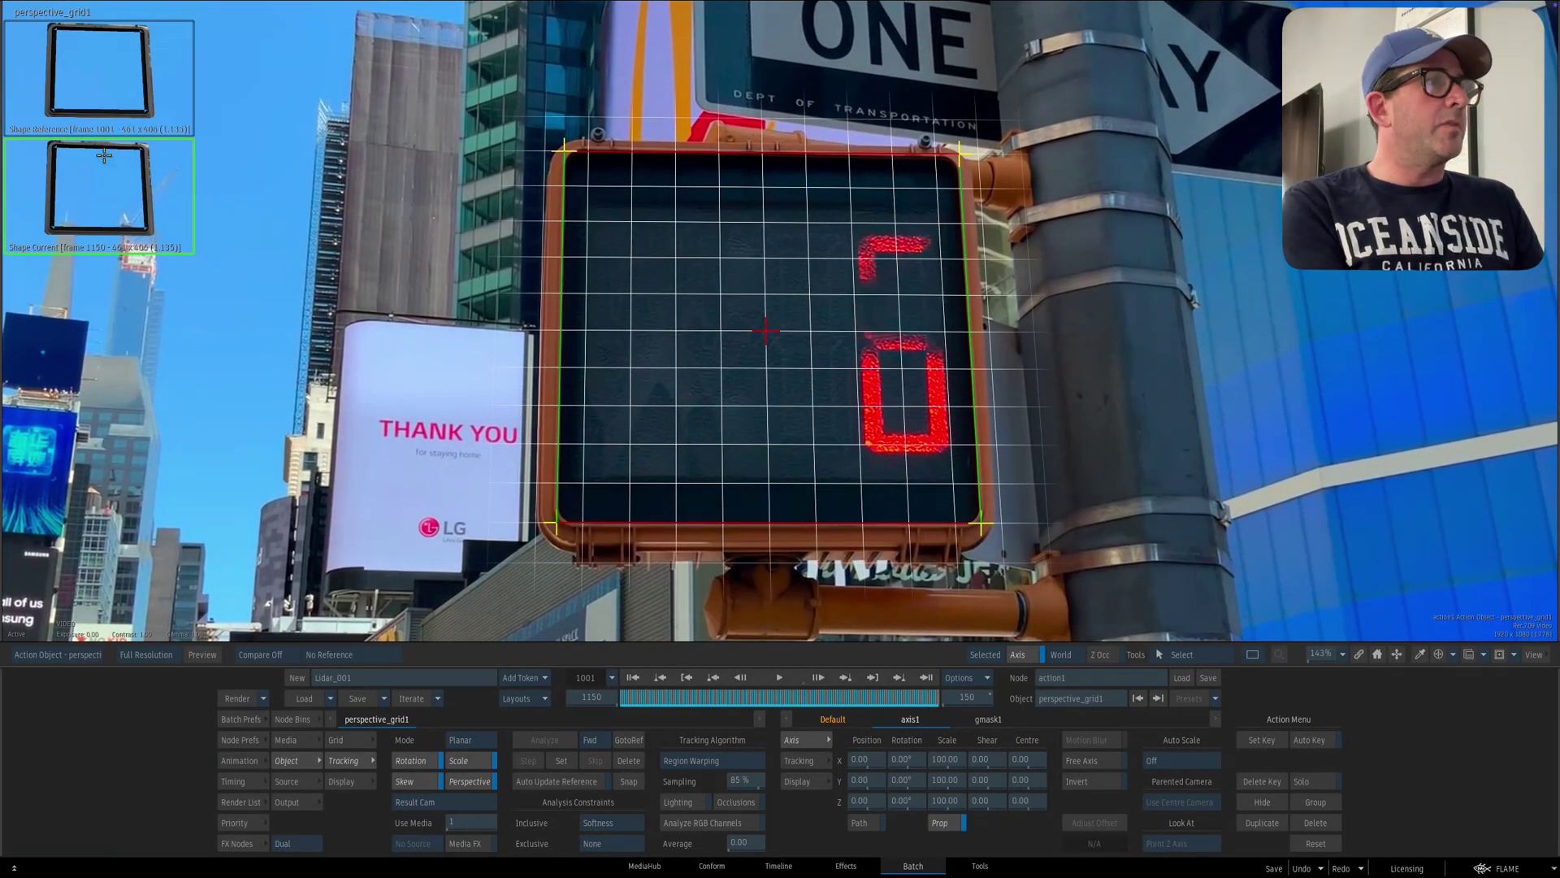
# - Add the clip's media to the schematic as a surface and parent its axis to the Perspective Grid
pyautogui.press('Escape')
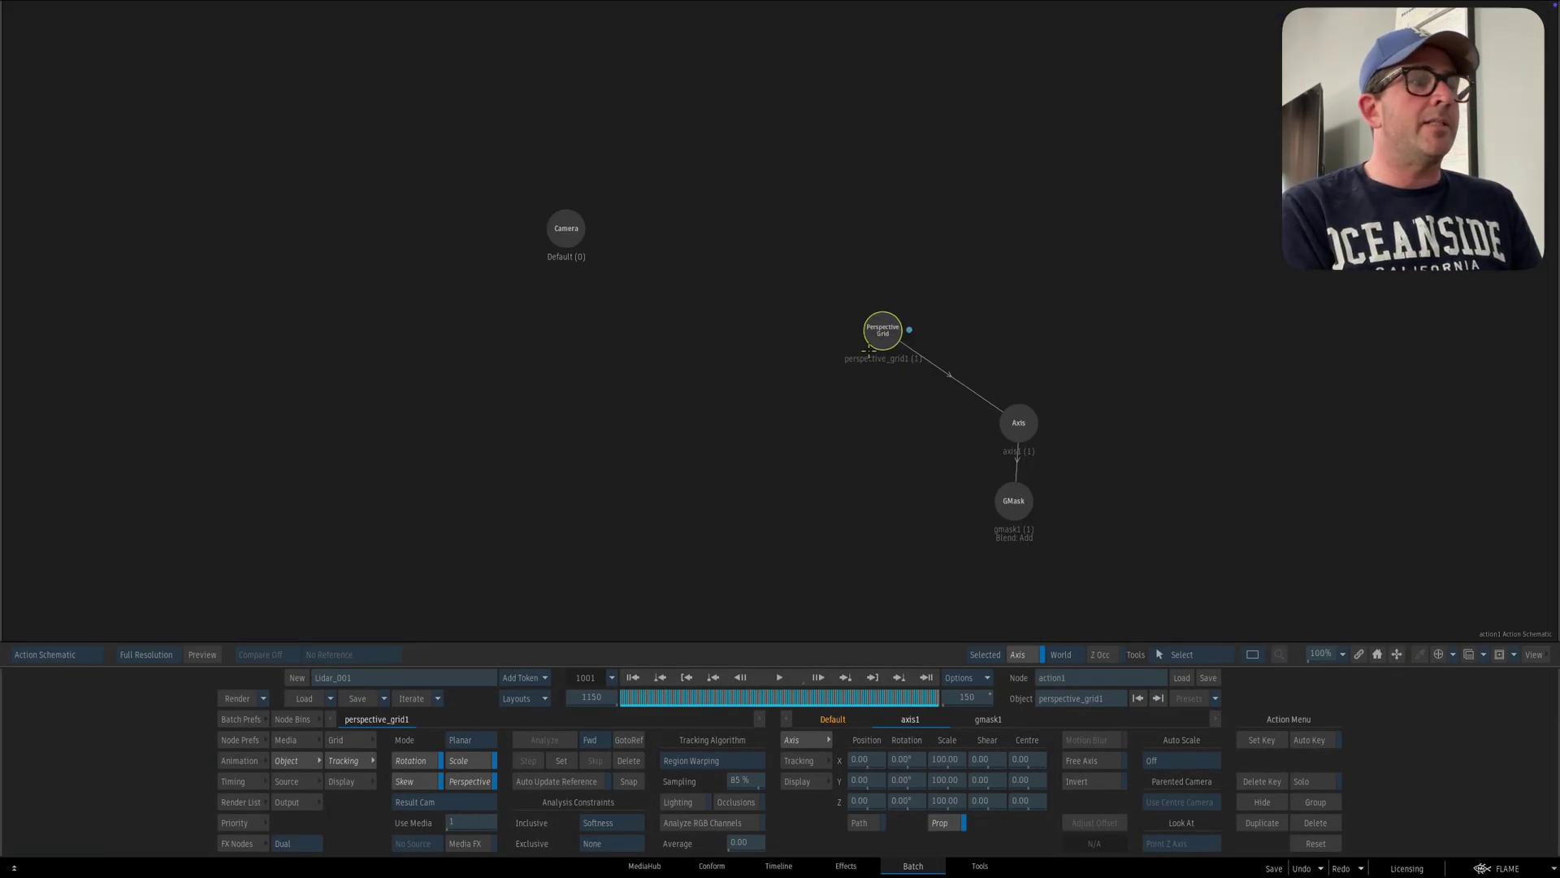
pyautogui.click(295, 719)
pyautogui.moveTo(414, 777); pyautogui.dragTo(795, 416)
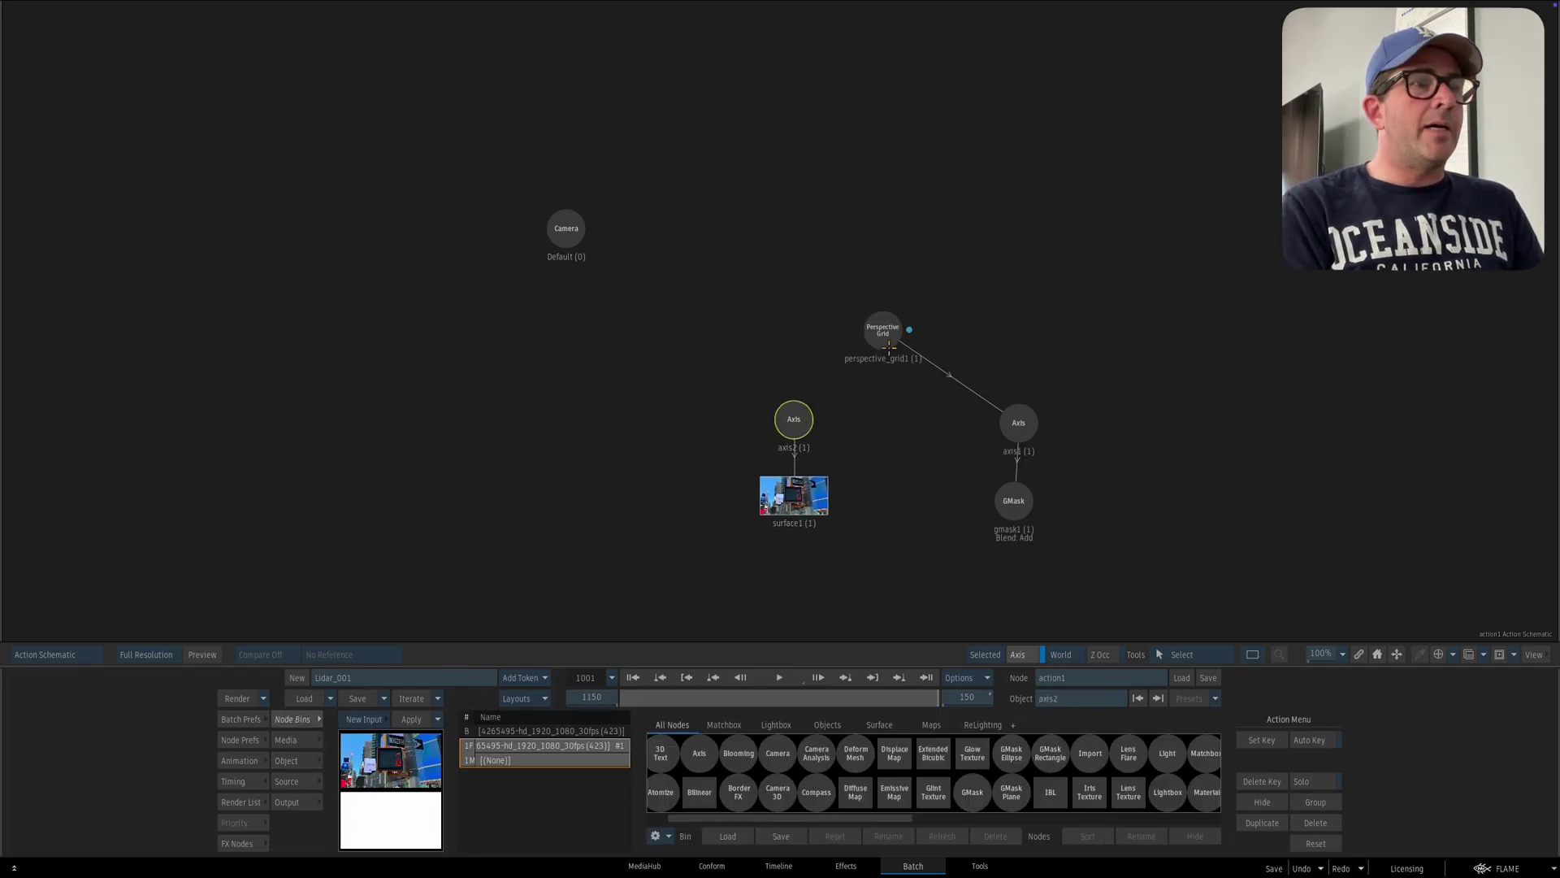
pyautogui.moveTo(889, 347); pyautogui.dragTo(797, 412)
pyautogui.click(793, 417)
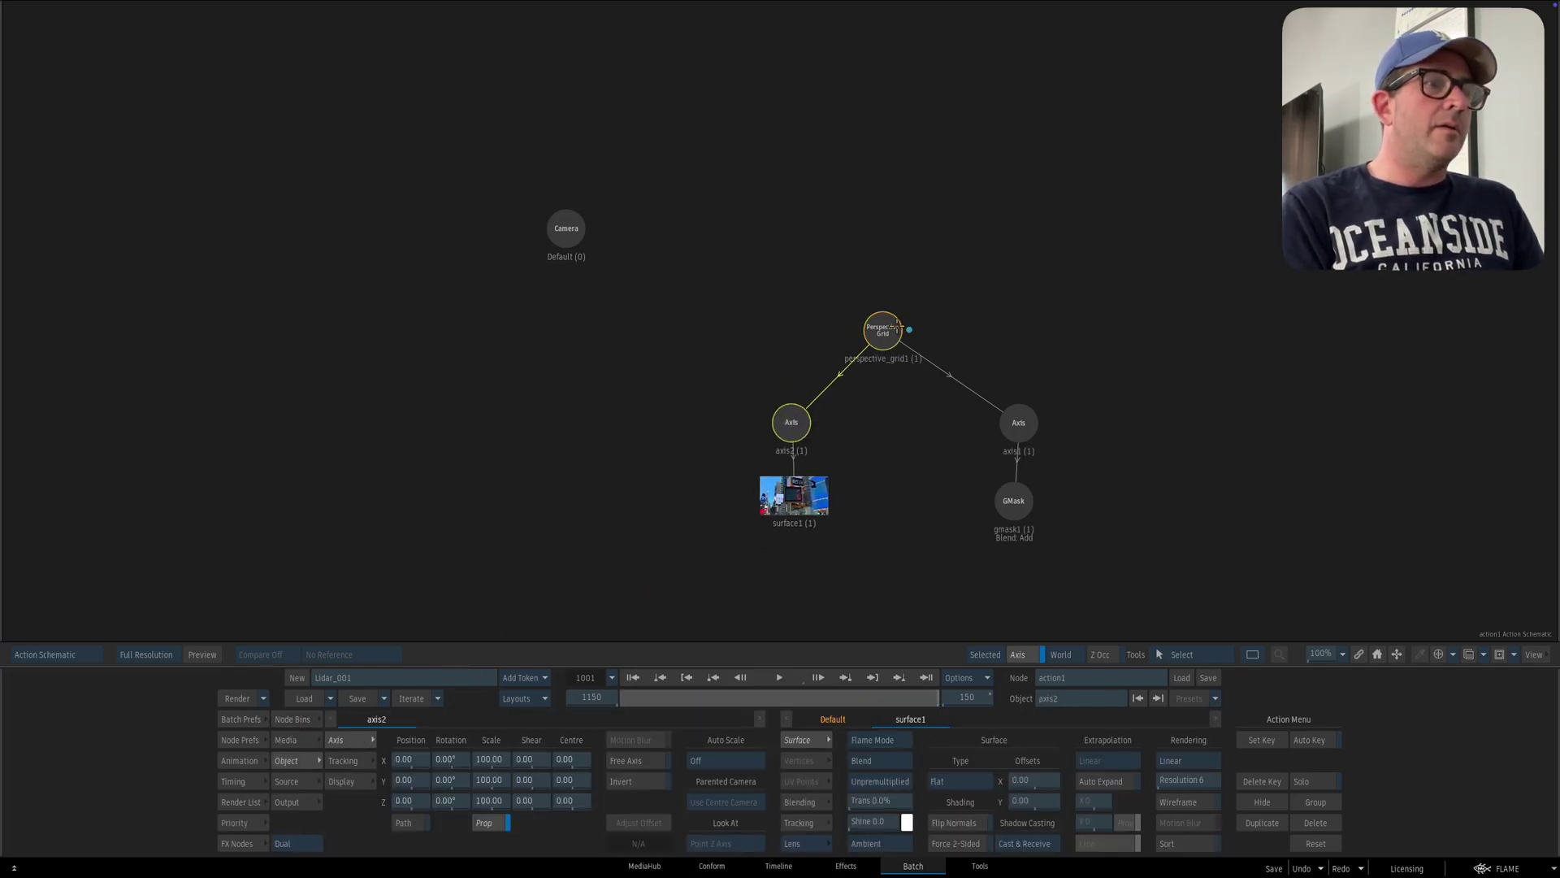
# - Set the Perspective Grid's transform to 2D and turn on Invert
pyautogui.click(897, 326)
pyautogui.press('Escape')
pyautogui.click(351, 739)
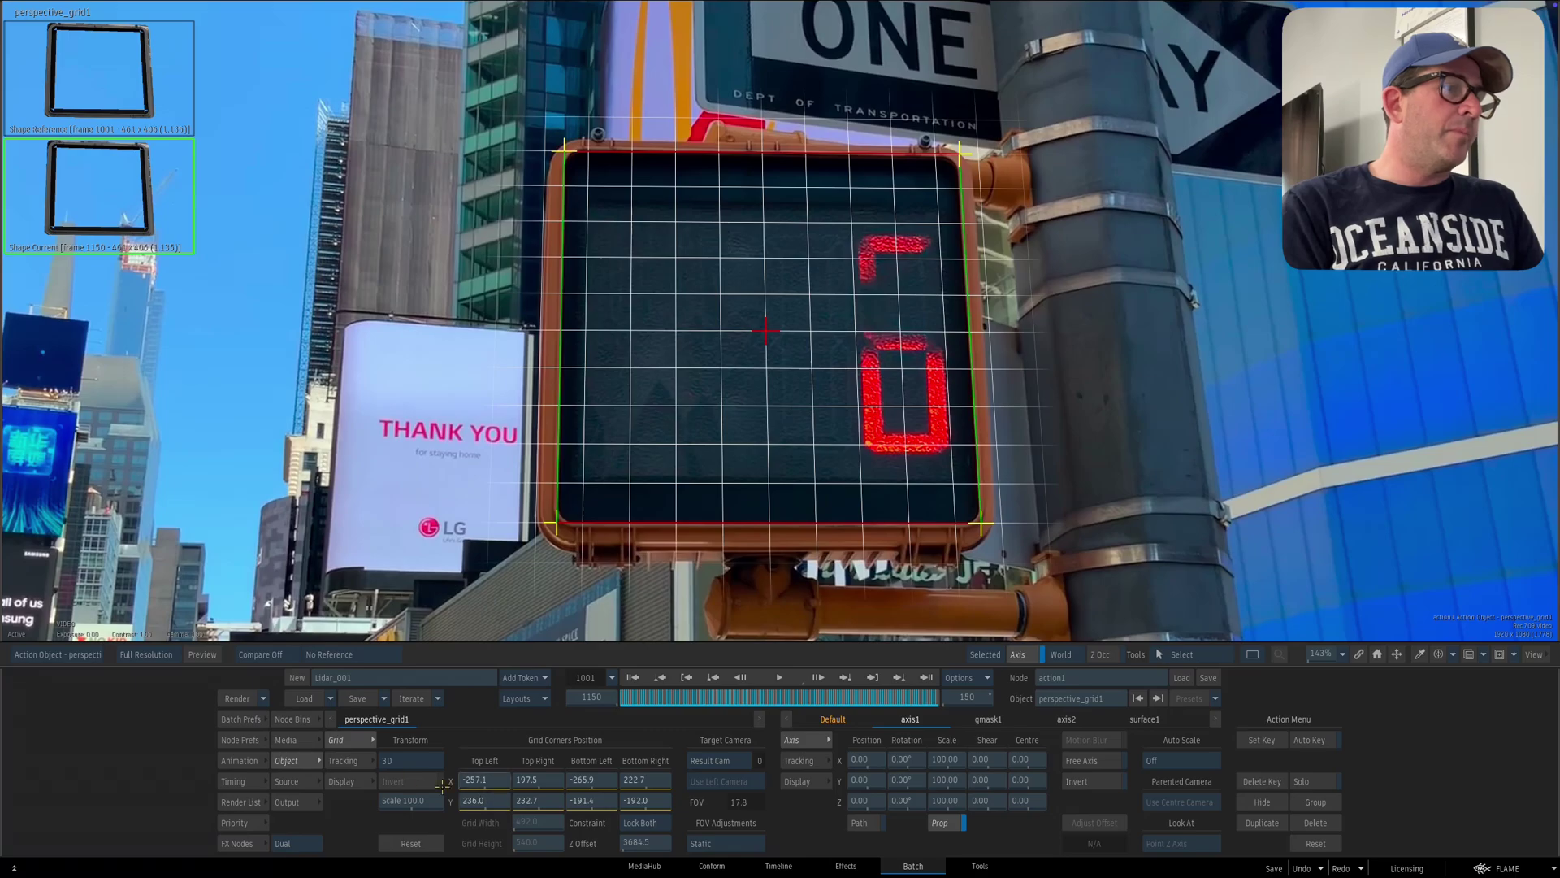
pyautogui.click(410, 760)
pyautogui.click(409, 780)
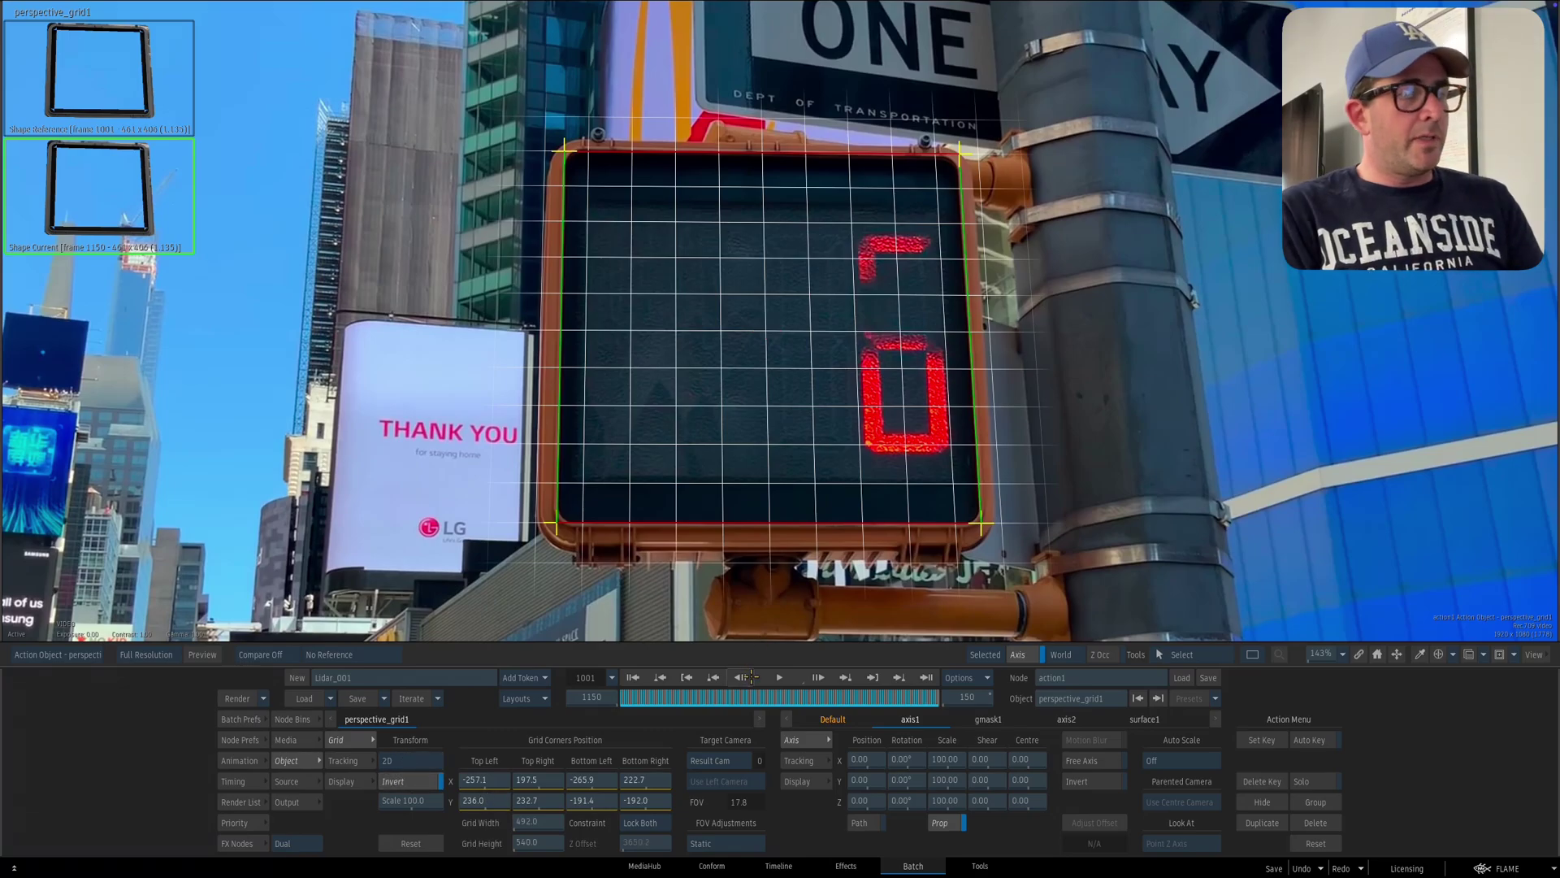
# - Display the composite output and hide the grid overlay to examine the stabilized signal
pyautogui.press('F4')
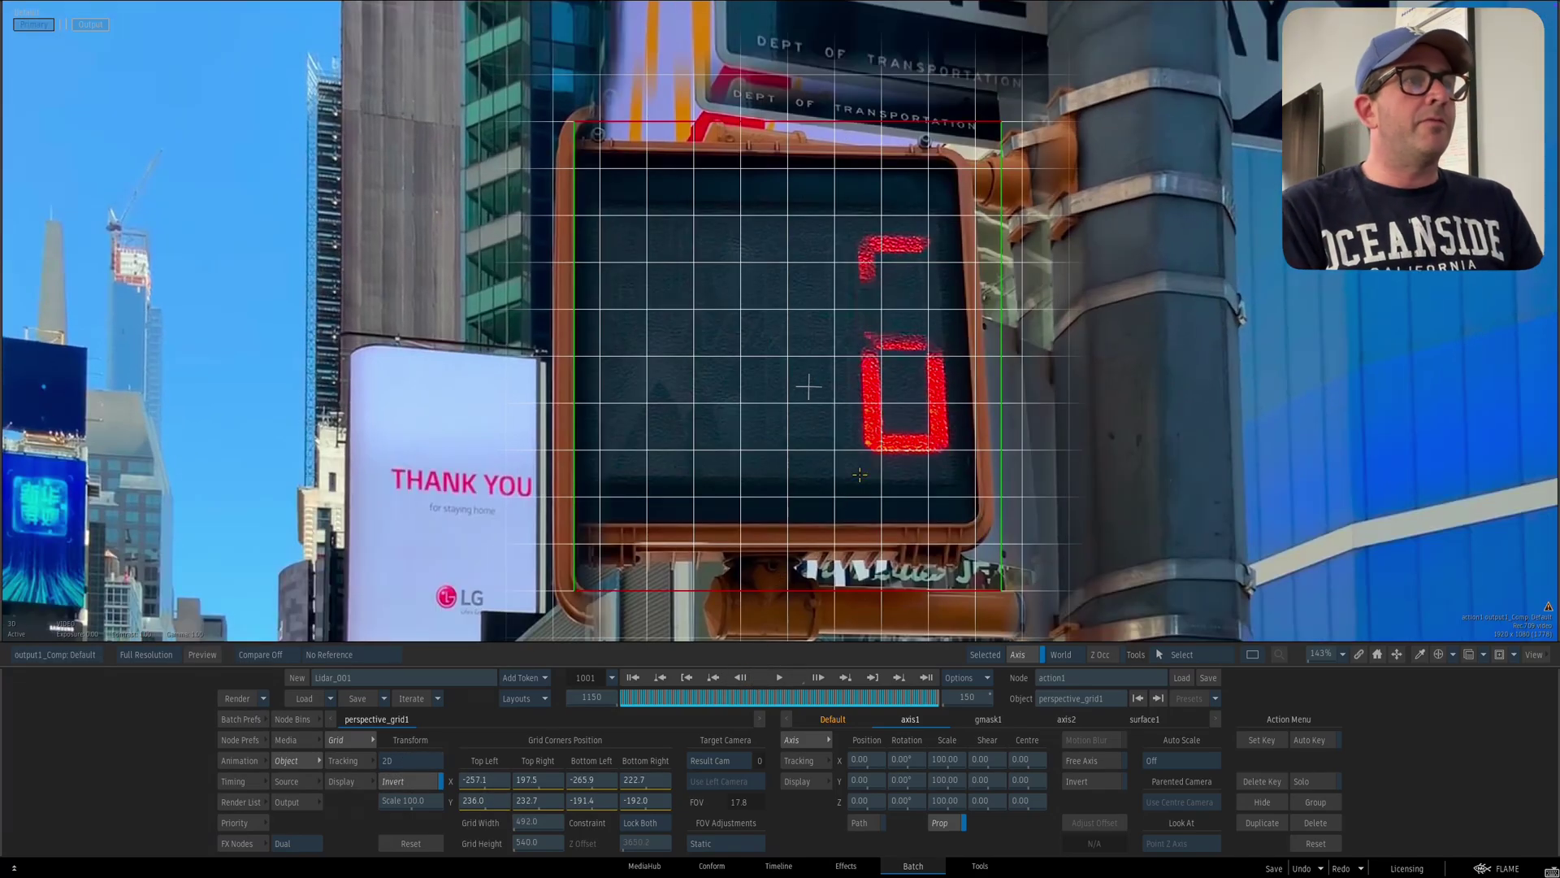
pyautogui.press('Escape')
pyautogui.press('F4')
pyautogui.press('h')
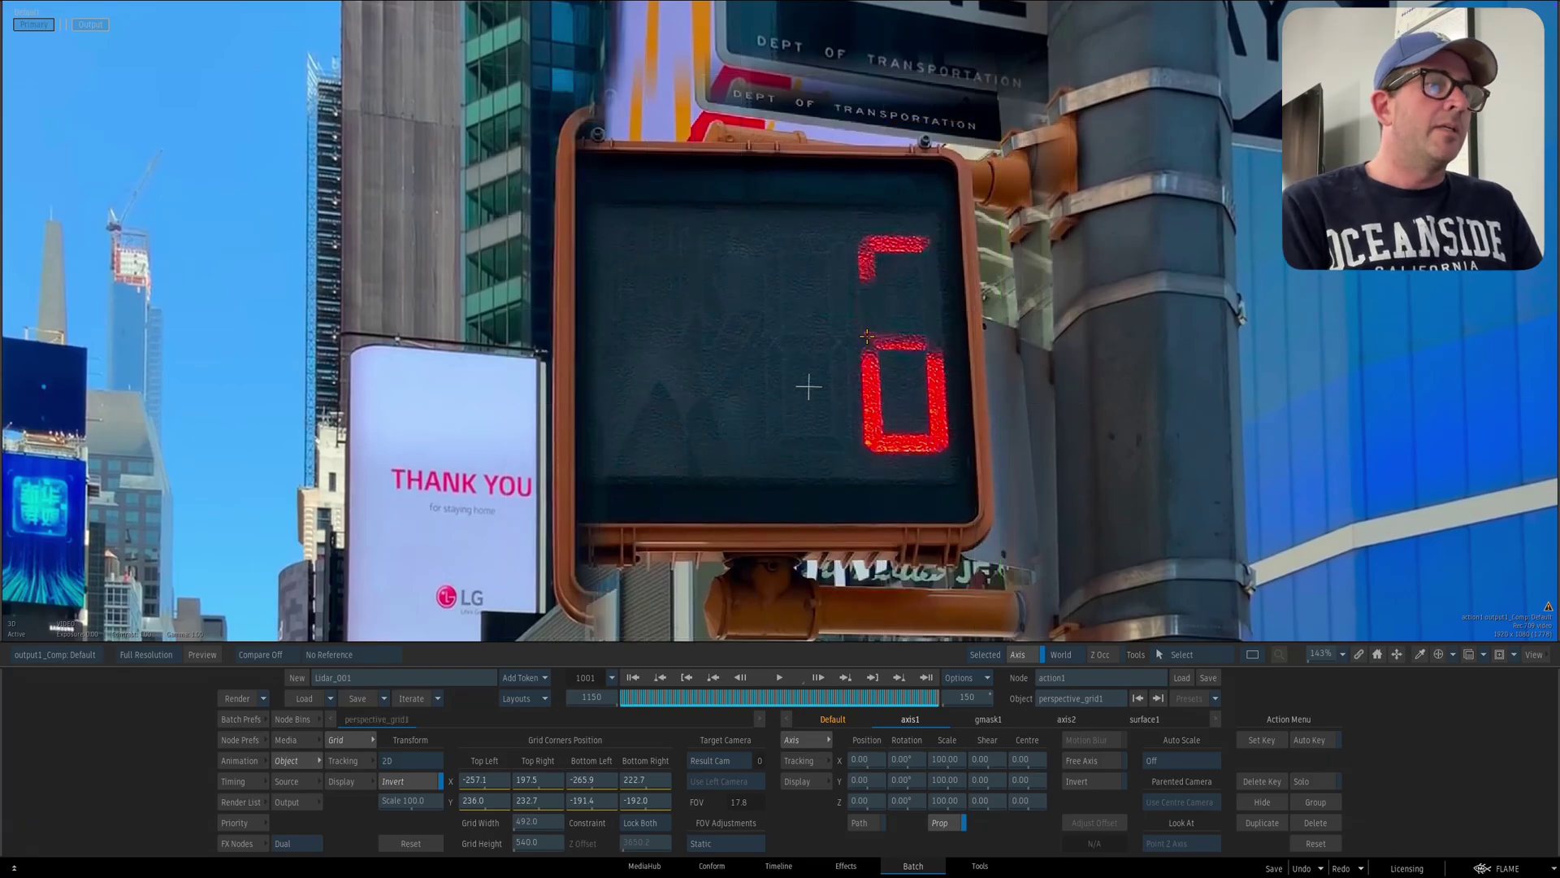
# - Play the composite from the first frame, and hide the gmask1 node in the Action schematic
pyautogui.click(632, 677)
pyautogui.click(778, 677)
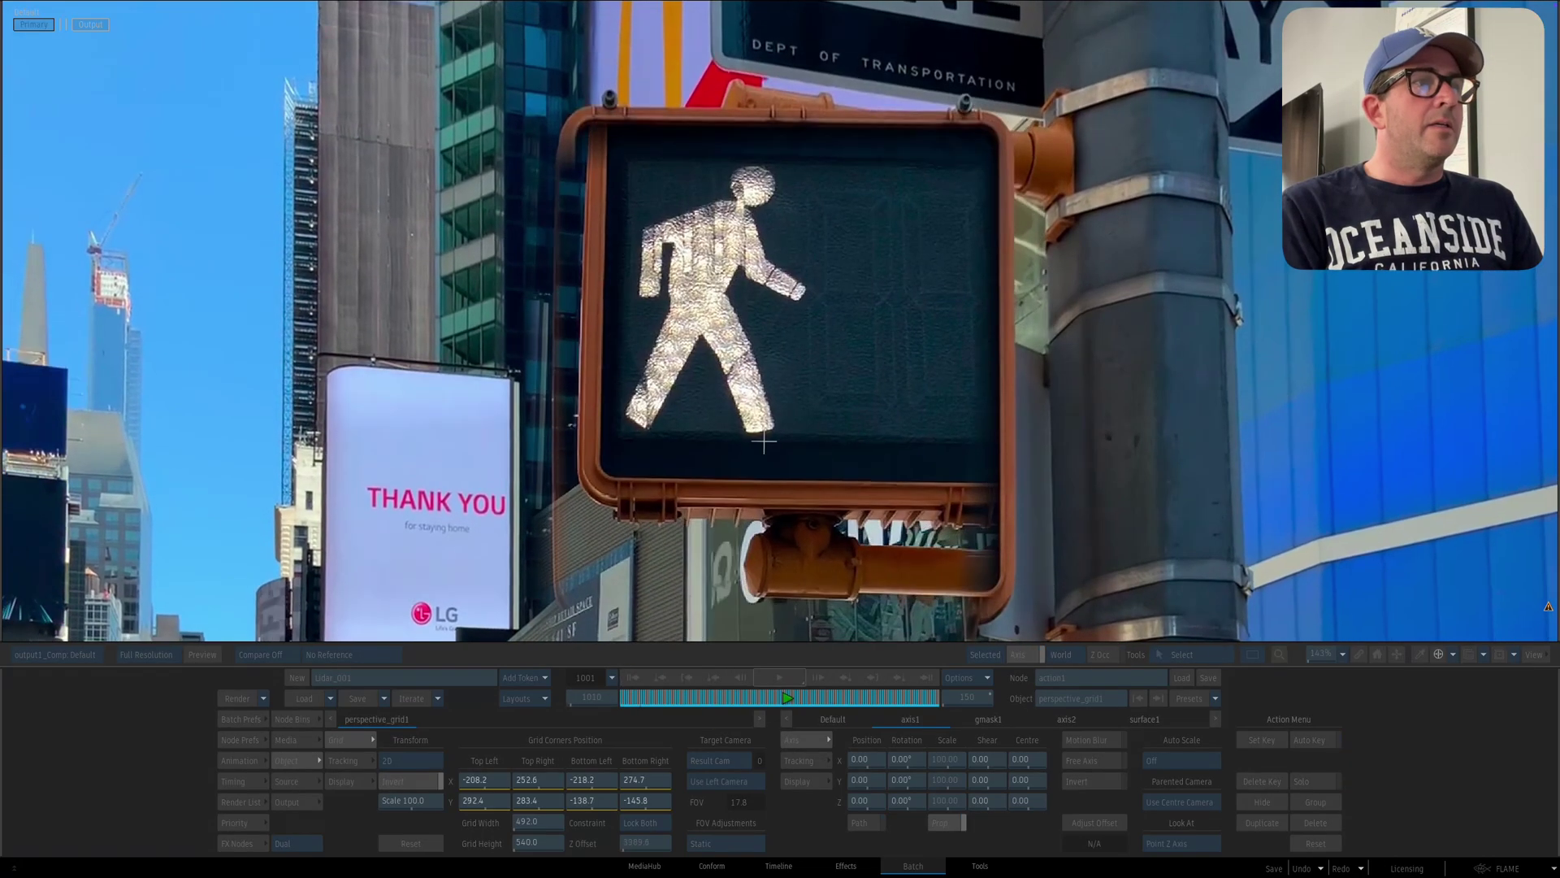
pyautogui.press('F8')
pyautogui.click(1011, 503)
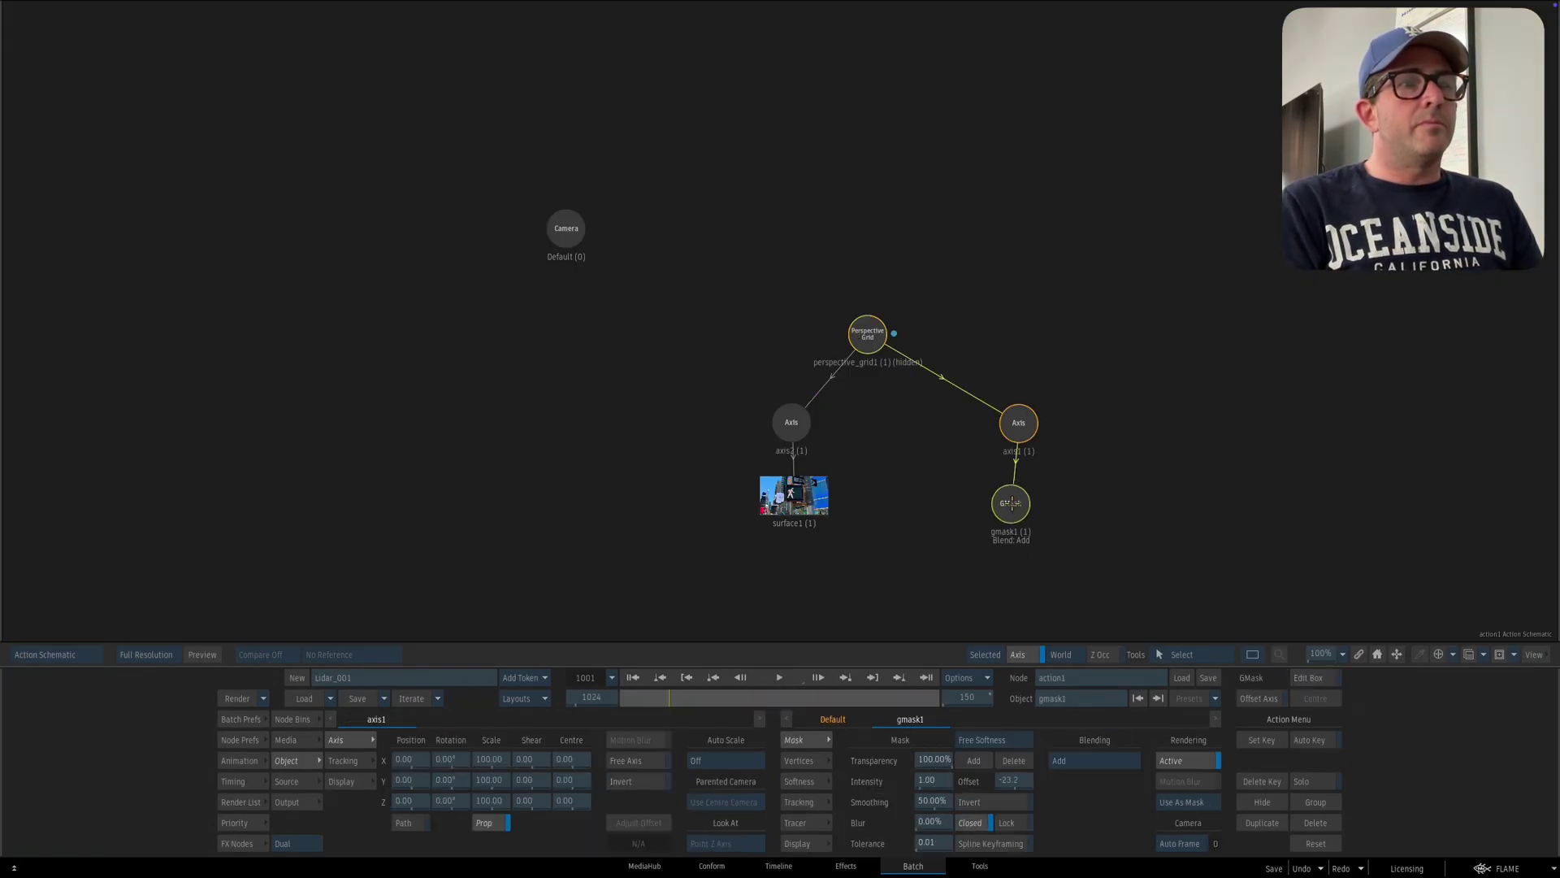
pyautogui.press('F4')
pyautogui.press('h')
pyautogui.press('F8')
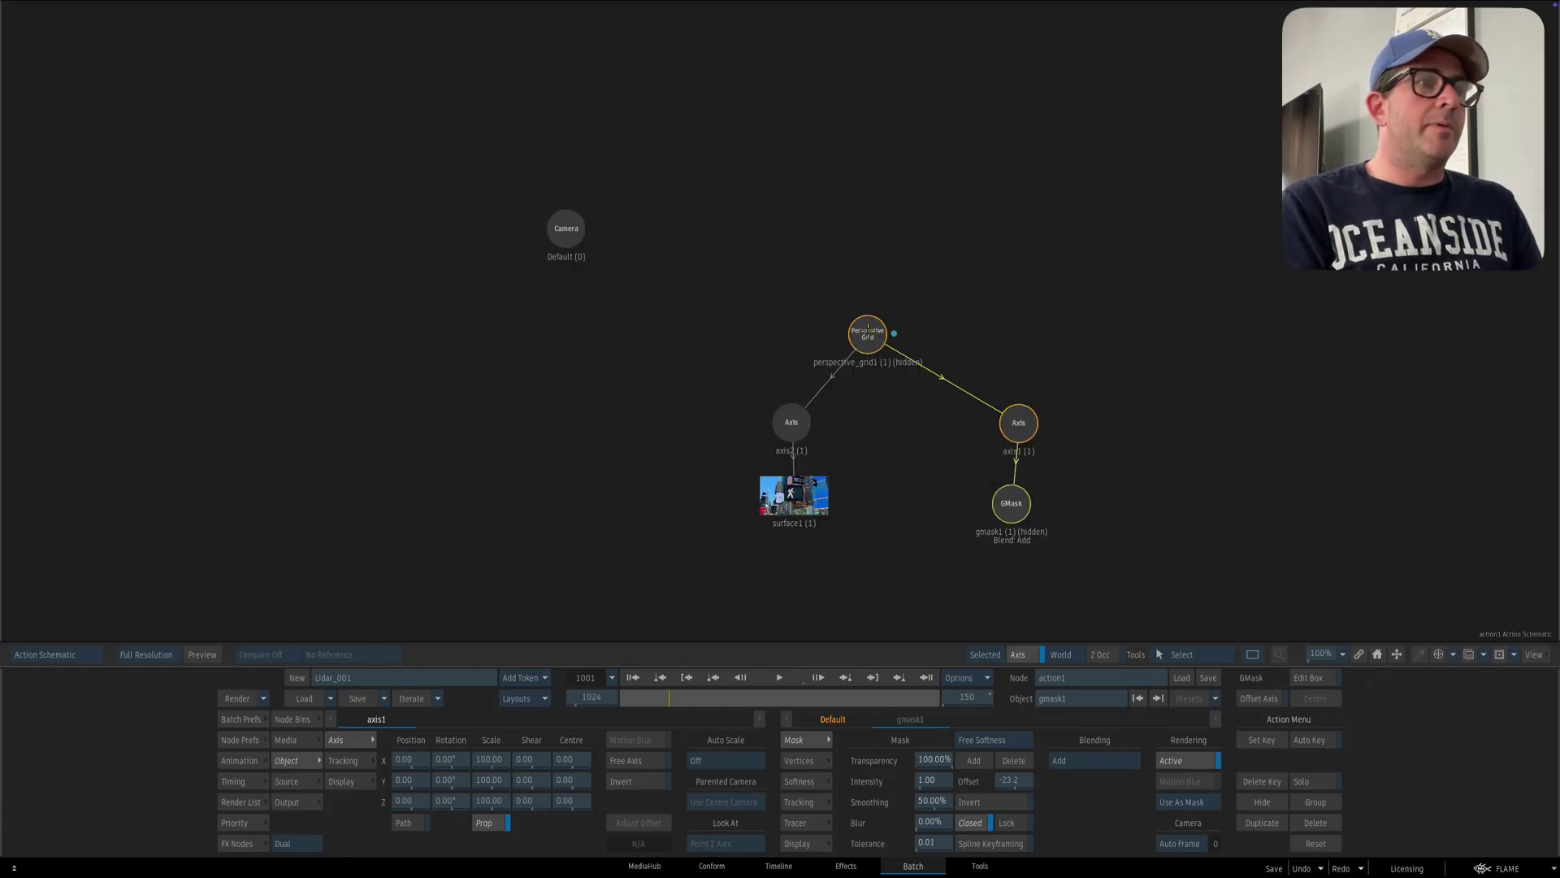
# - Select the Perspective Grid and play the composite from frame 1001 to examine how steadily the signal holds
pyautogui.click(868, 331)
pyautogui.press('F4')
pyautogui.click(632, 676)
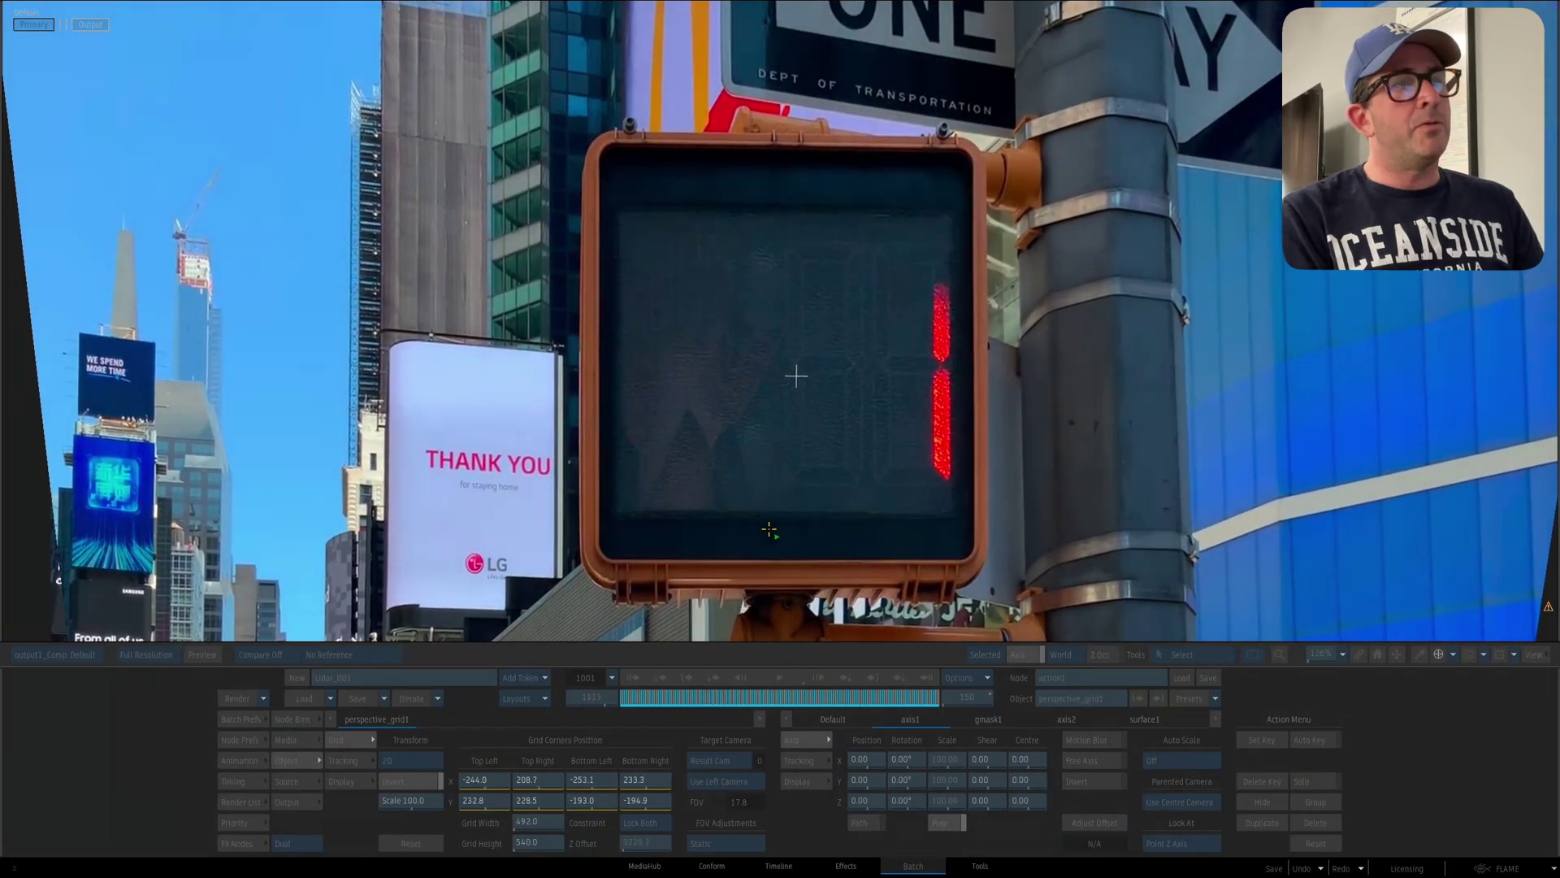
pyautogui.click(806, 692)
pyautogui.click(632, 676)
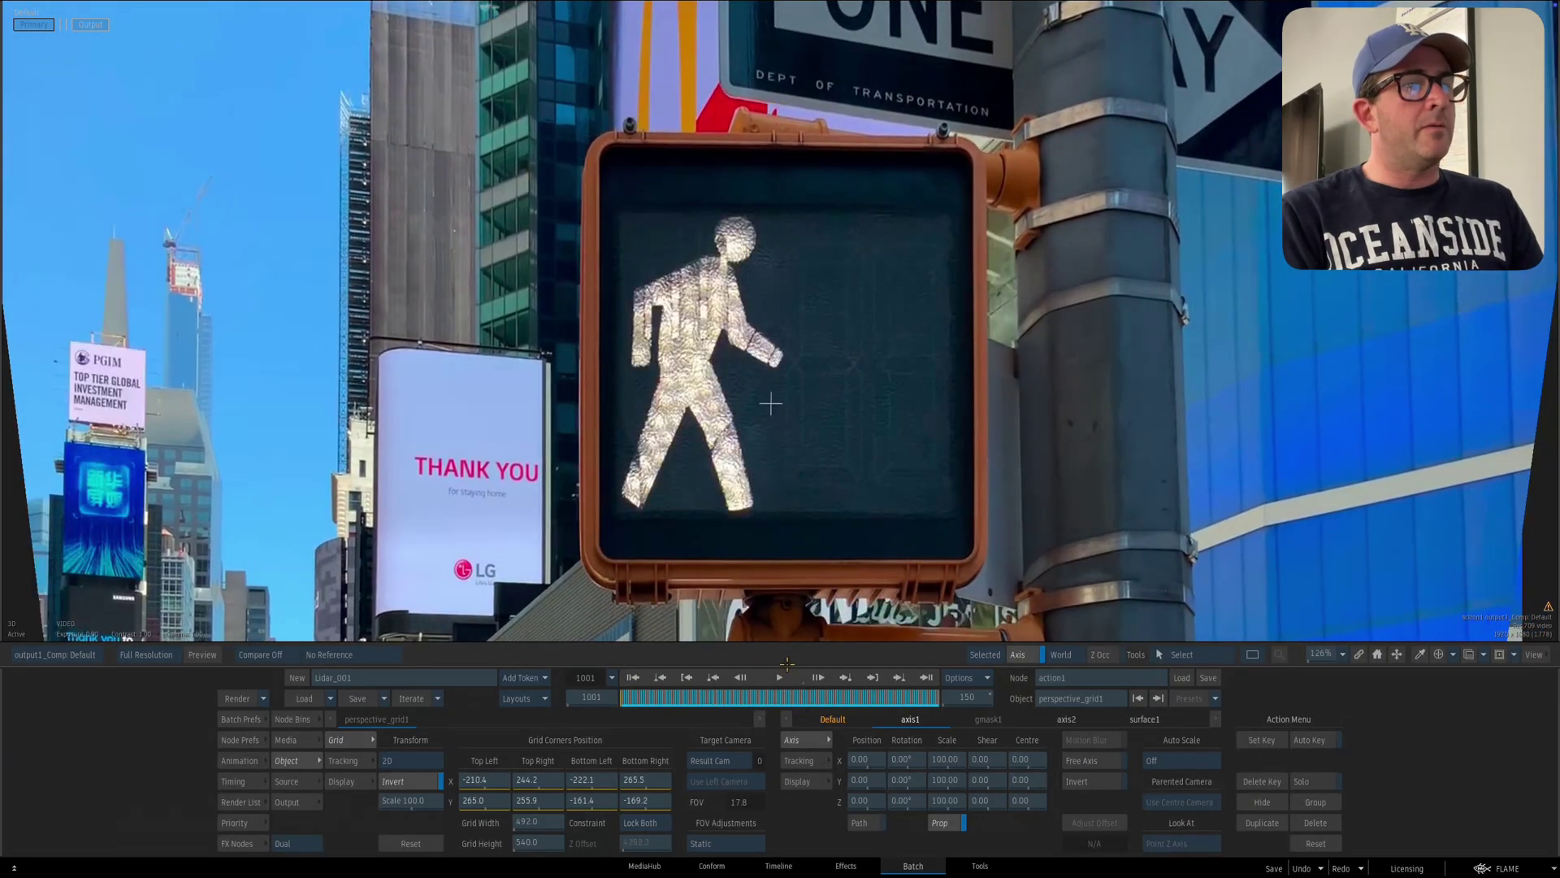
pyautogui.click(780, 674)
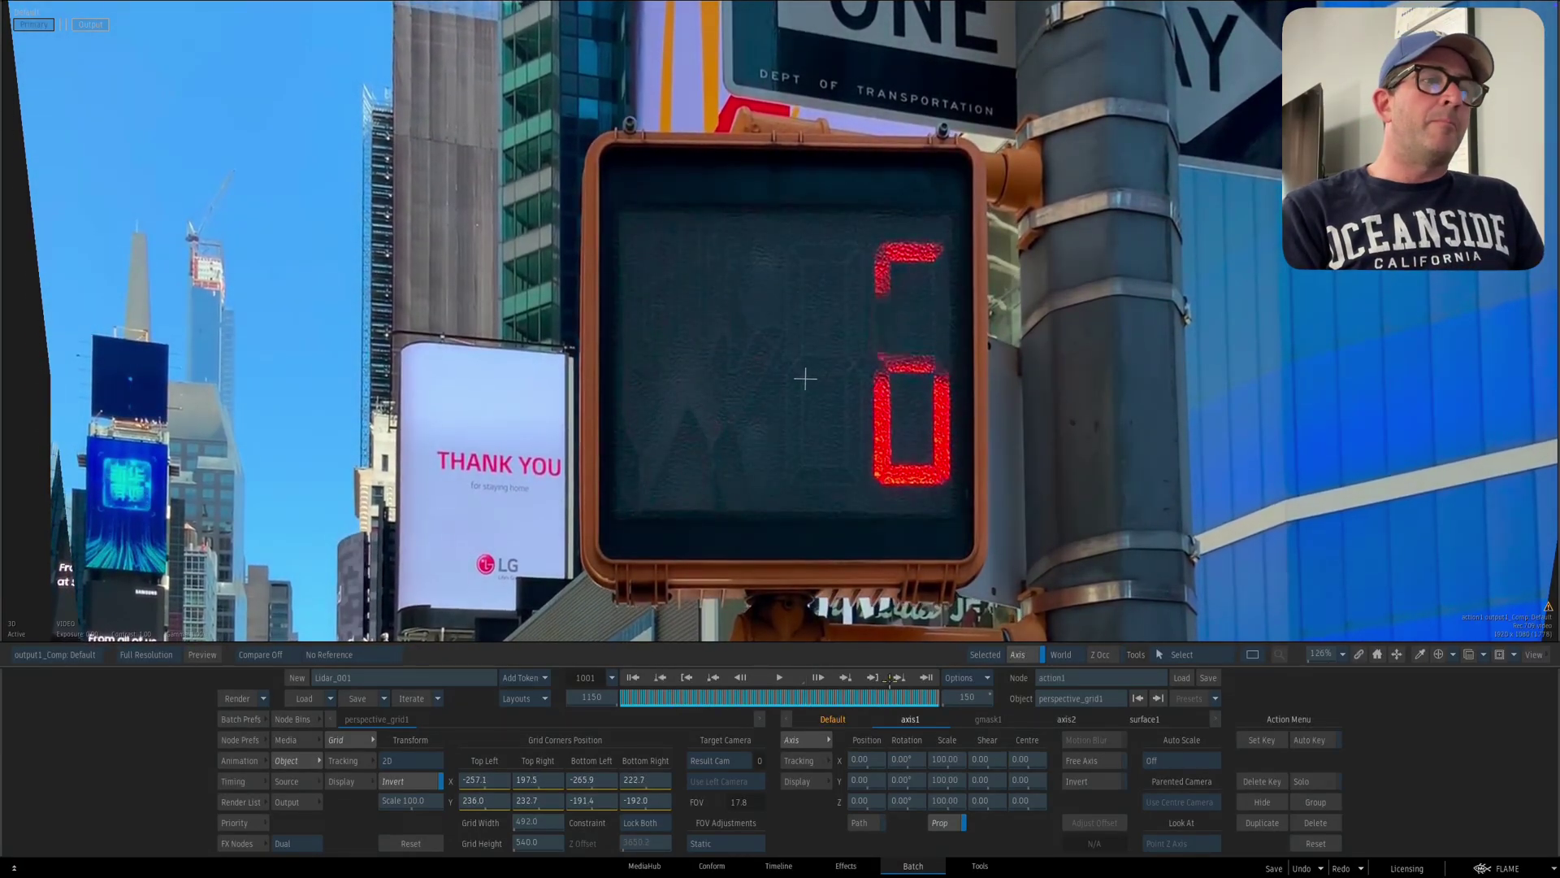
# - Shift the GMask, surface1 and axis2 nodes slightly within the Action schematic
pyautogui.press('F4')
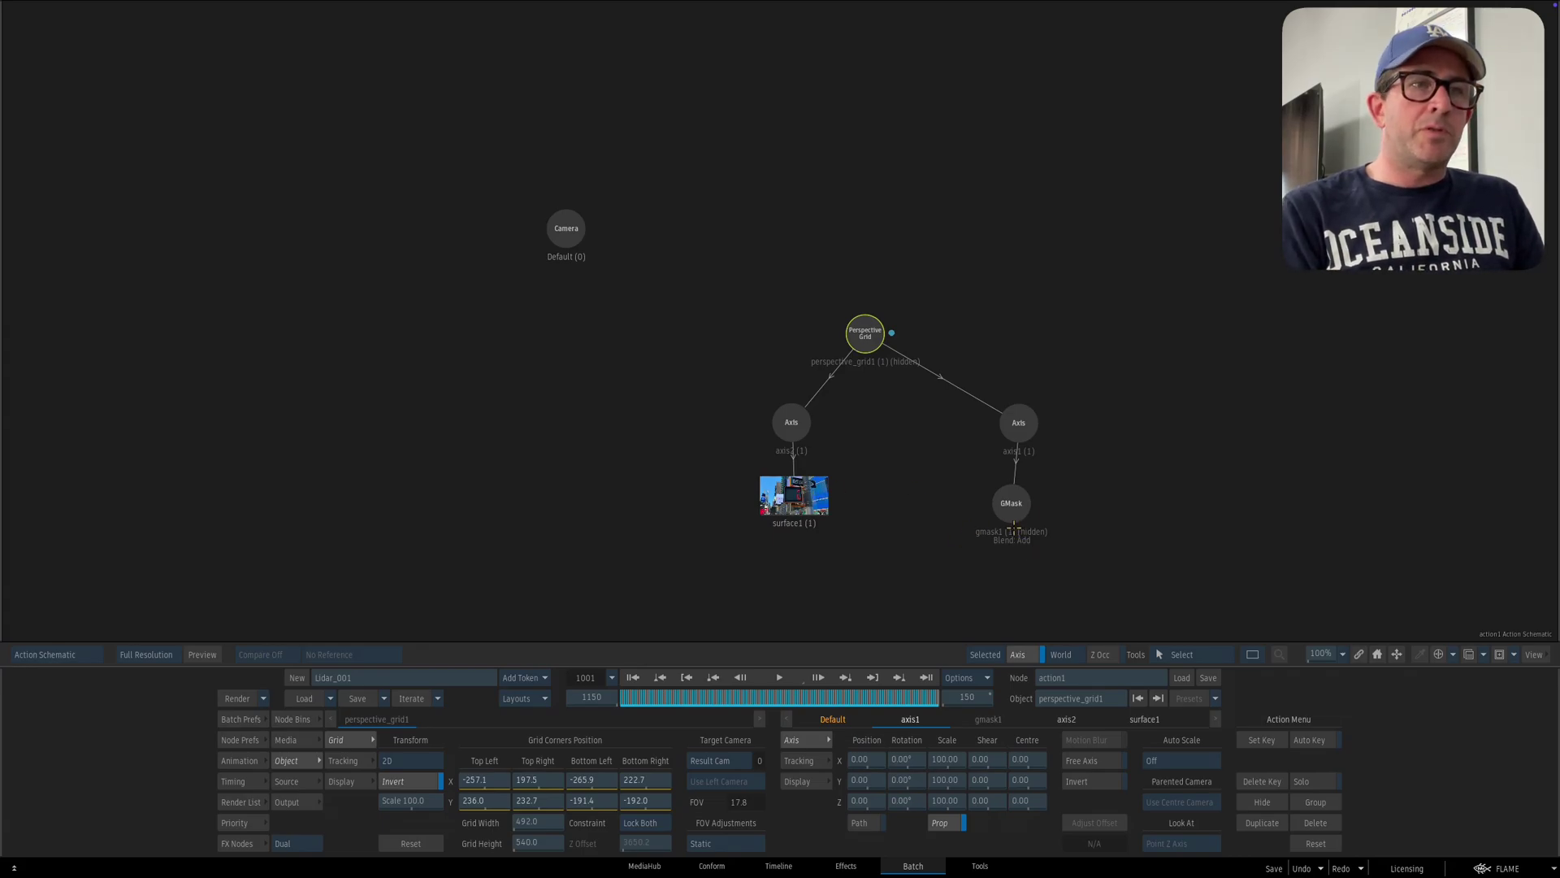
pyautogui.moveTo(995, 501)
pyautogui.mouseDown()
pyautogui.moveTo(1019, 492)
pyautogui.moveTo(1010, 505)
pyautogui.mouseUp()
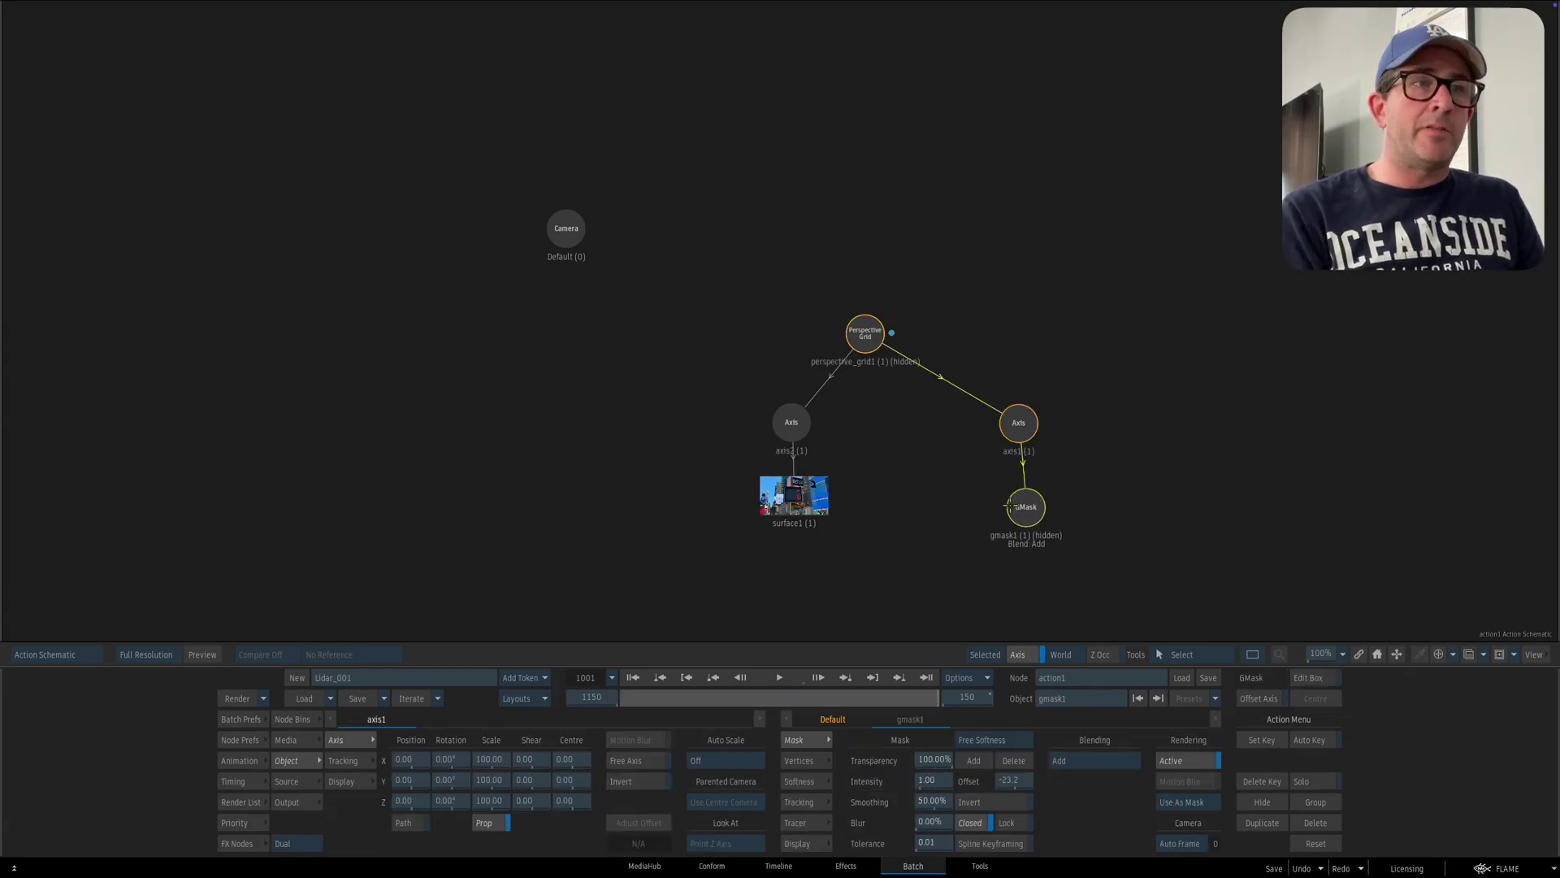
pyautogui.moveTo(1027, 514)
pyautogui.mouseDown()
pyautogui.moveTo(1010, 522)
pyautogui.moveTo(1040, 526)
pyautogui.mouseUp()
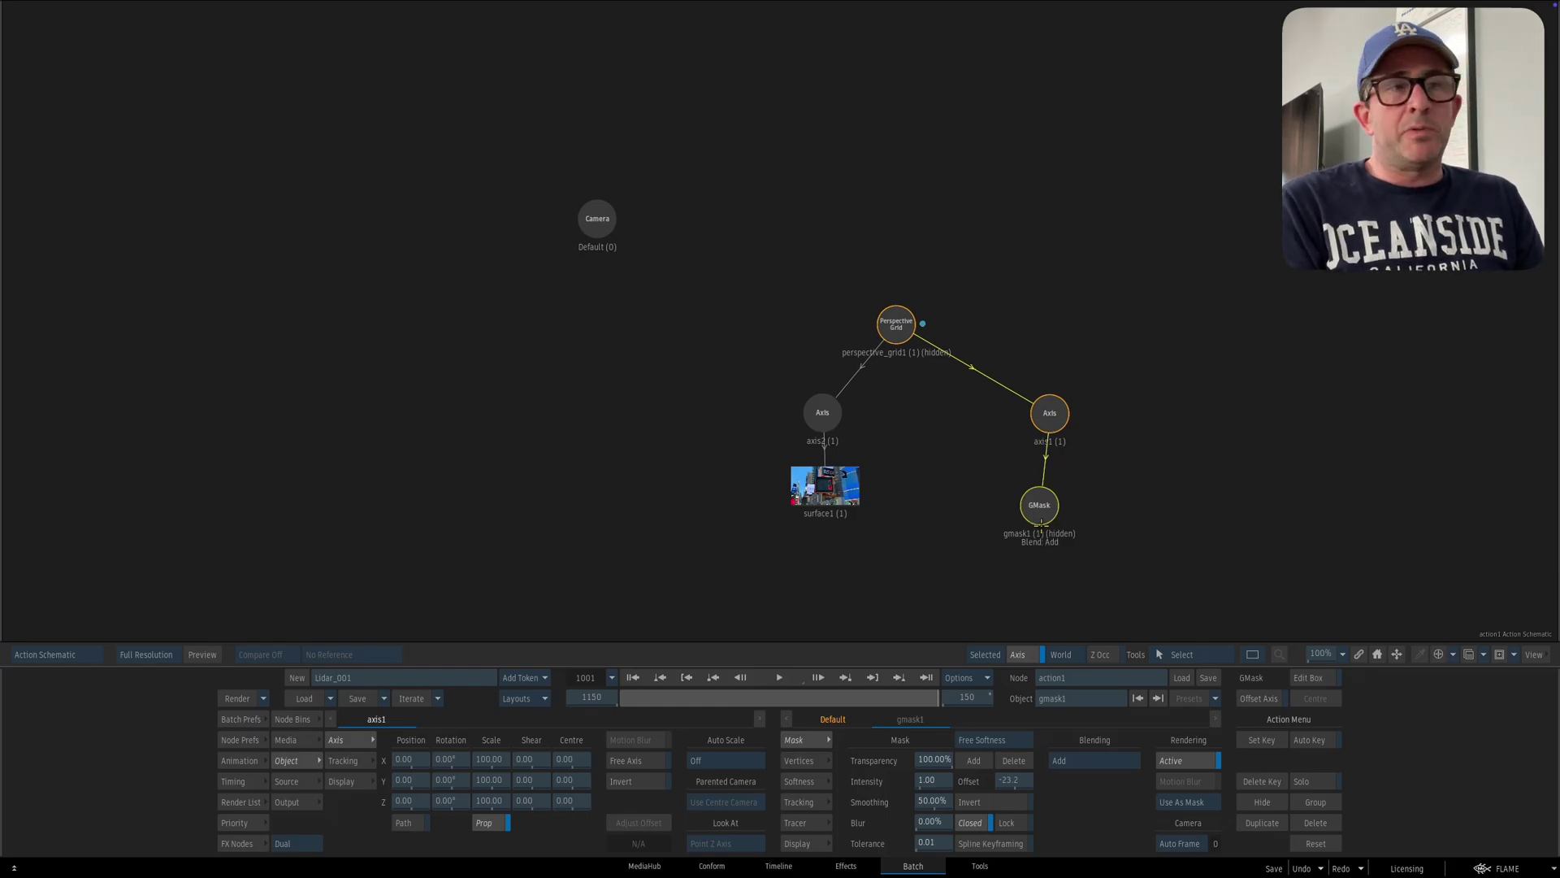
pyautogui.moveTo(822, 488); pyautogui.dragTo(835, 499)
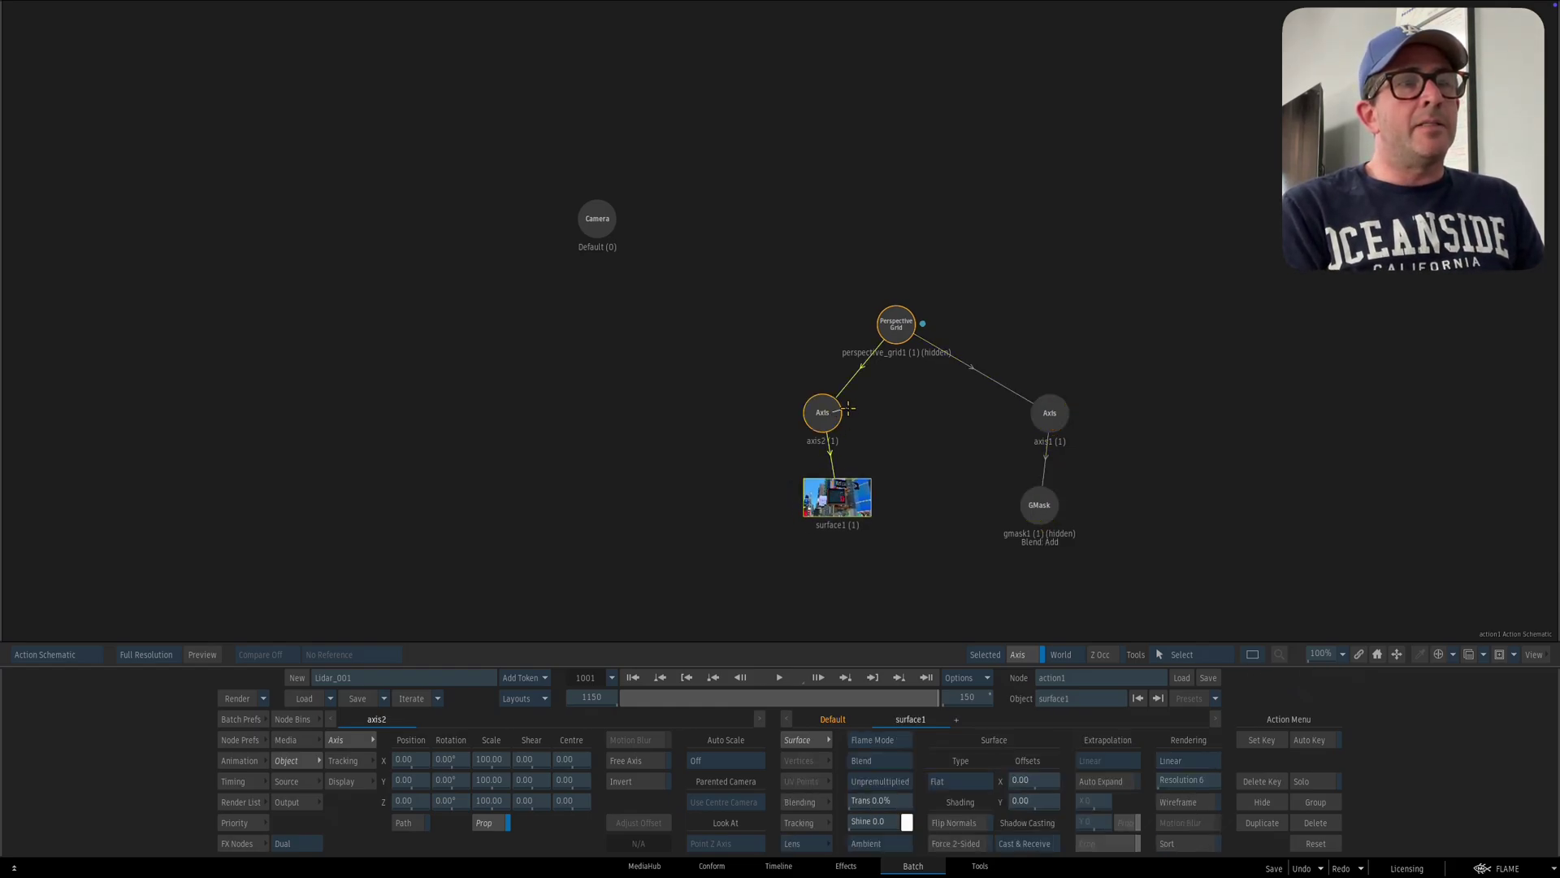
pyautogui.moveTo(815, 418); pyautogui.dragTo(830, 418)
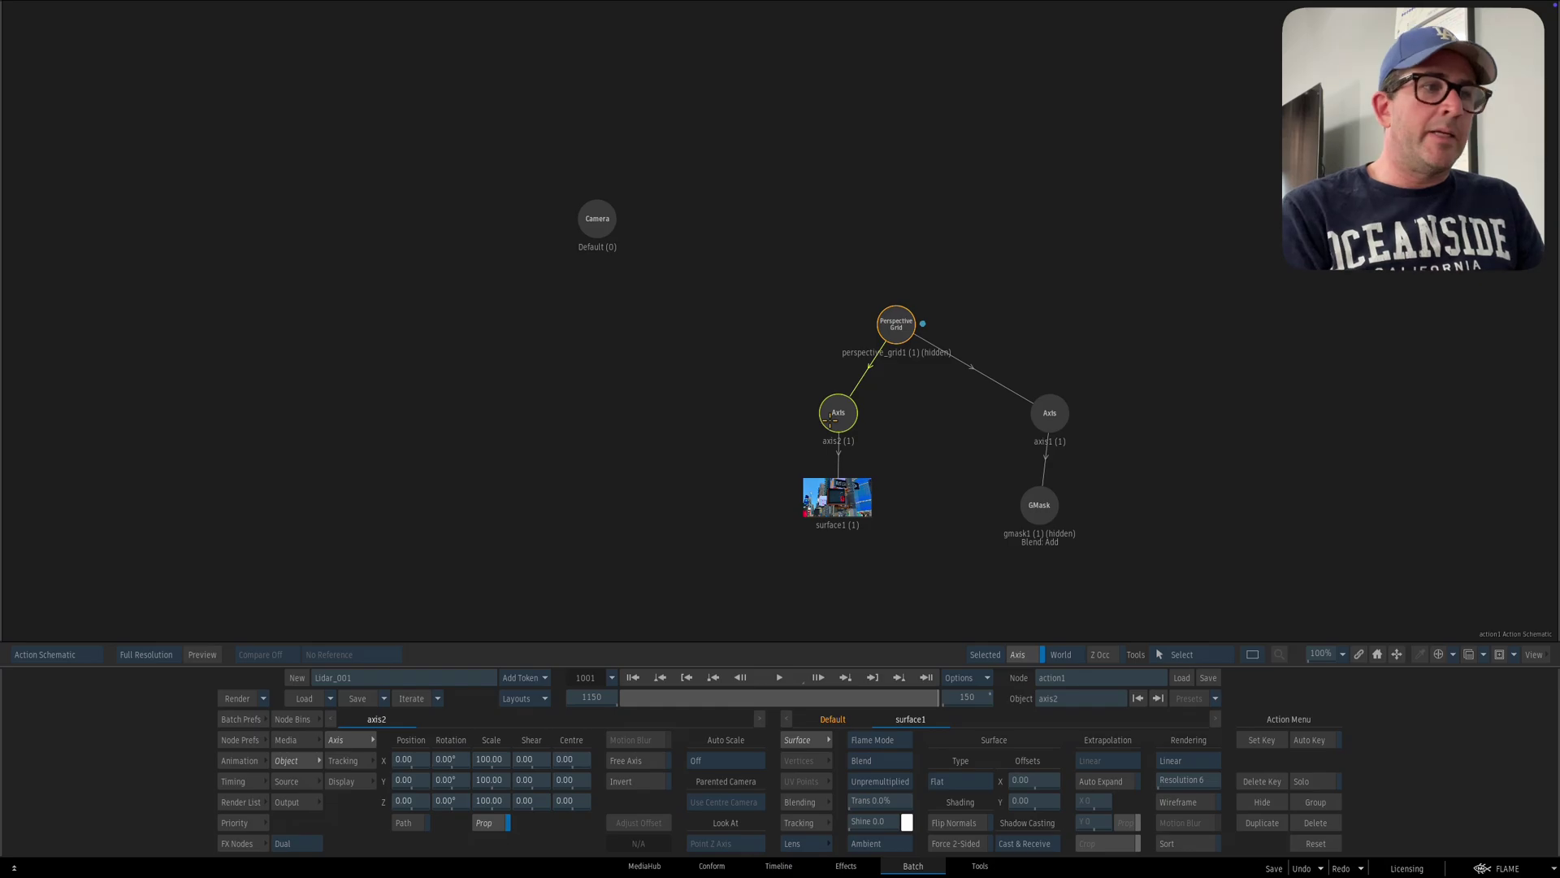
# - Return to the Batch schematic and display the source clip's result to examine the original footage
pyautogui.press('Escape')
pyautogui.moveTo(821, 510); pyautogui.dragTo(854, 498)
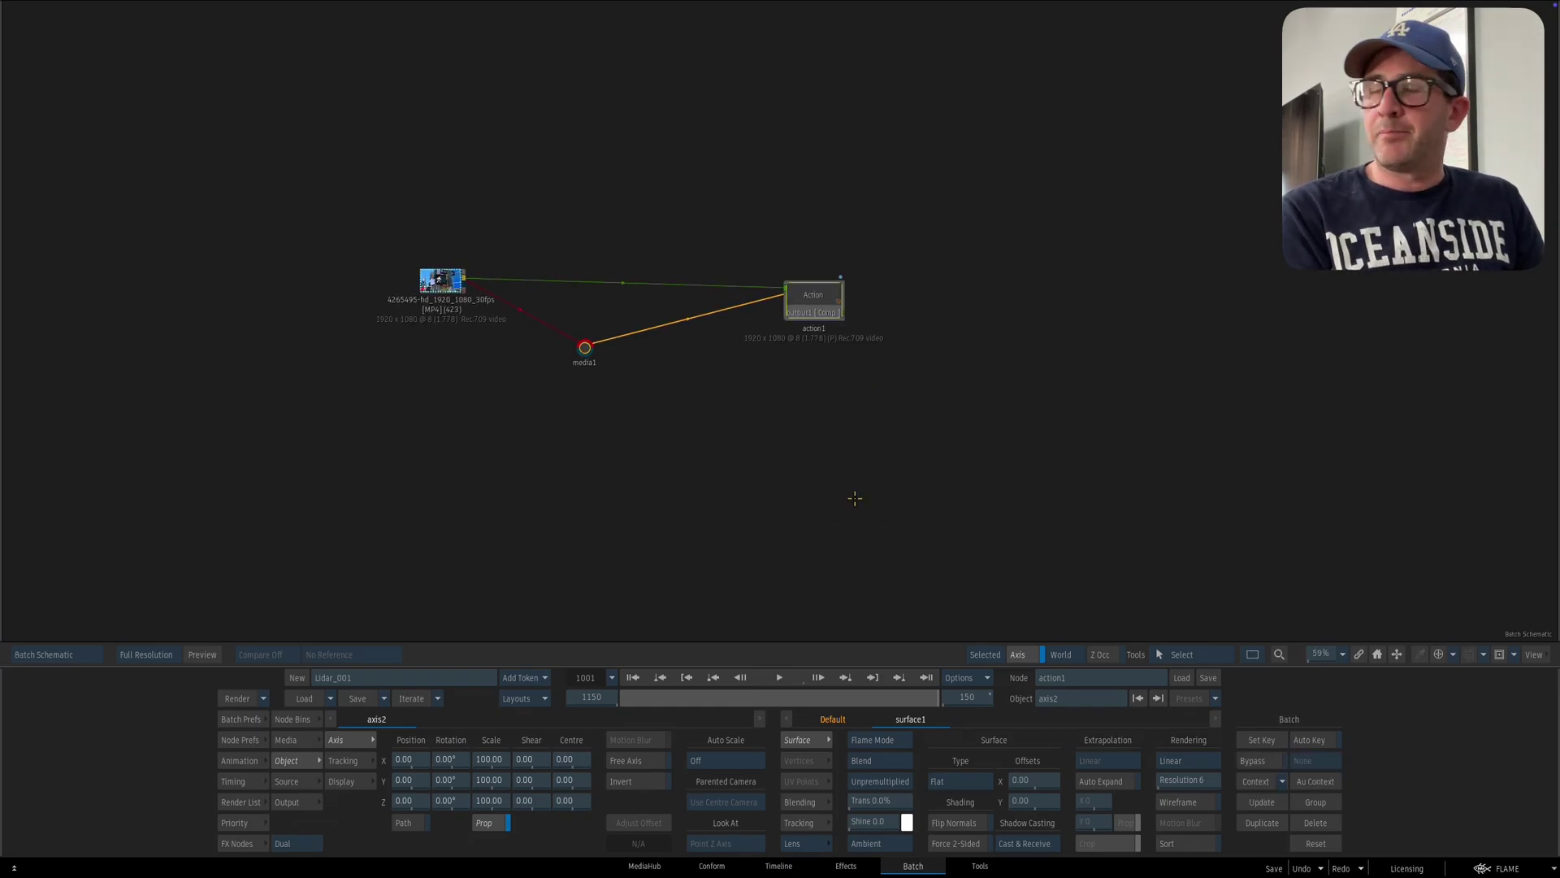
pyautogui.click(461, 282)
pyautogui.press('F4')
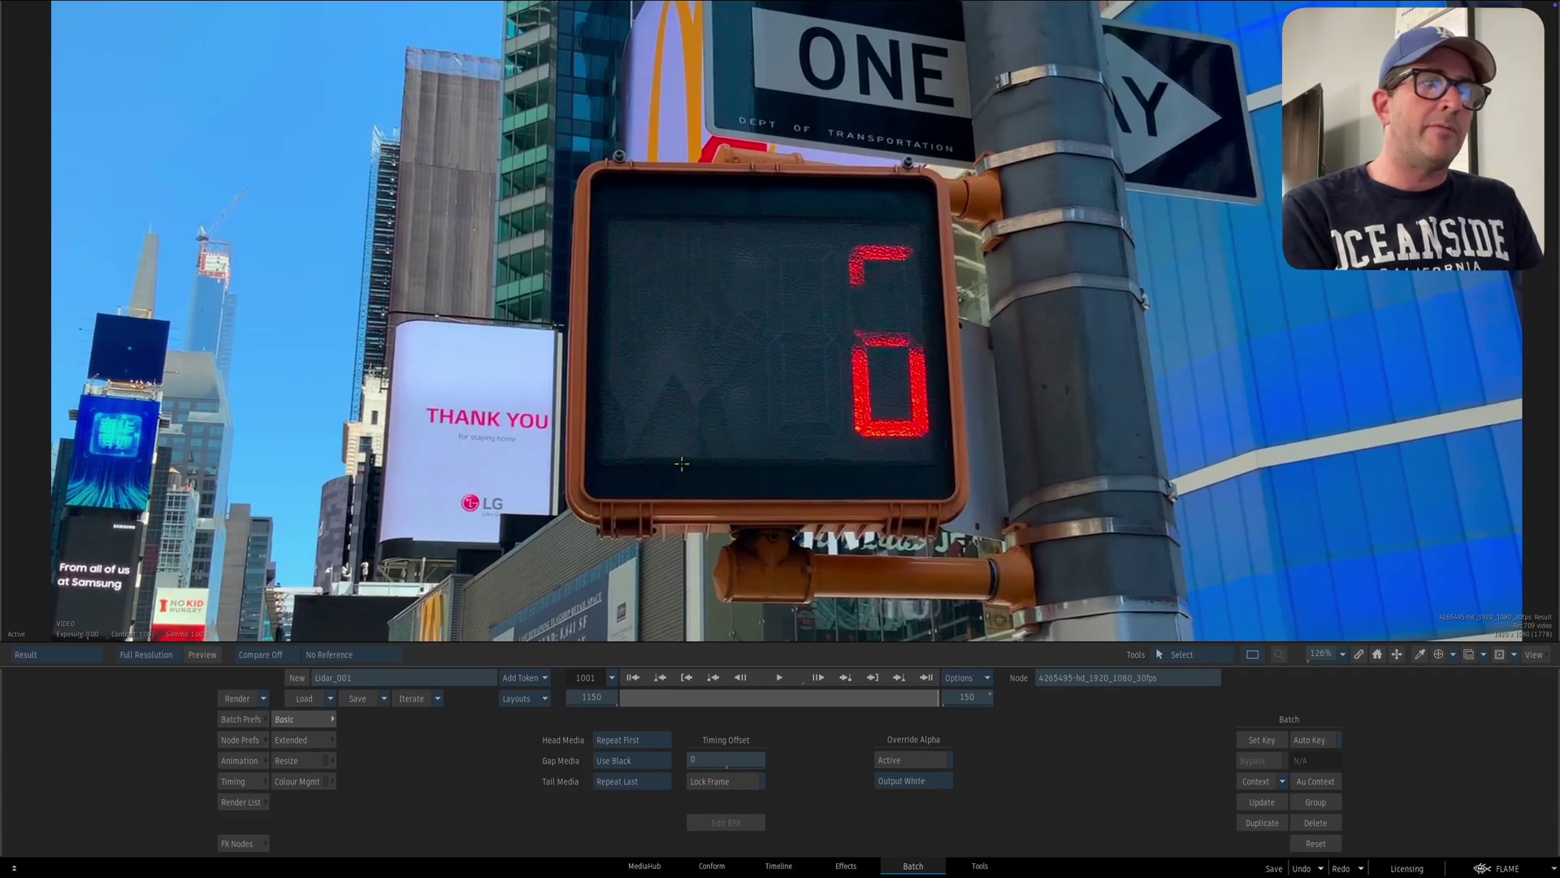
pyautogui.moveTo(924, 517); pyautogui.dragTo(937, 519)
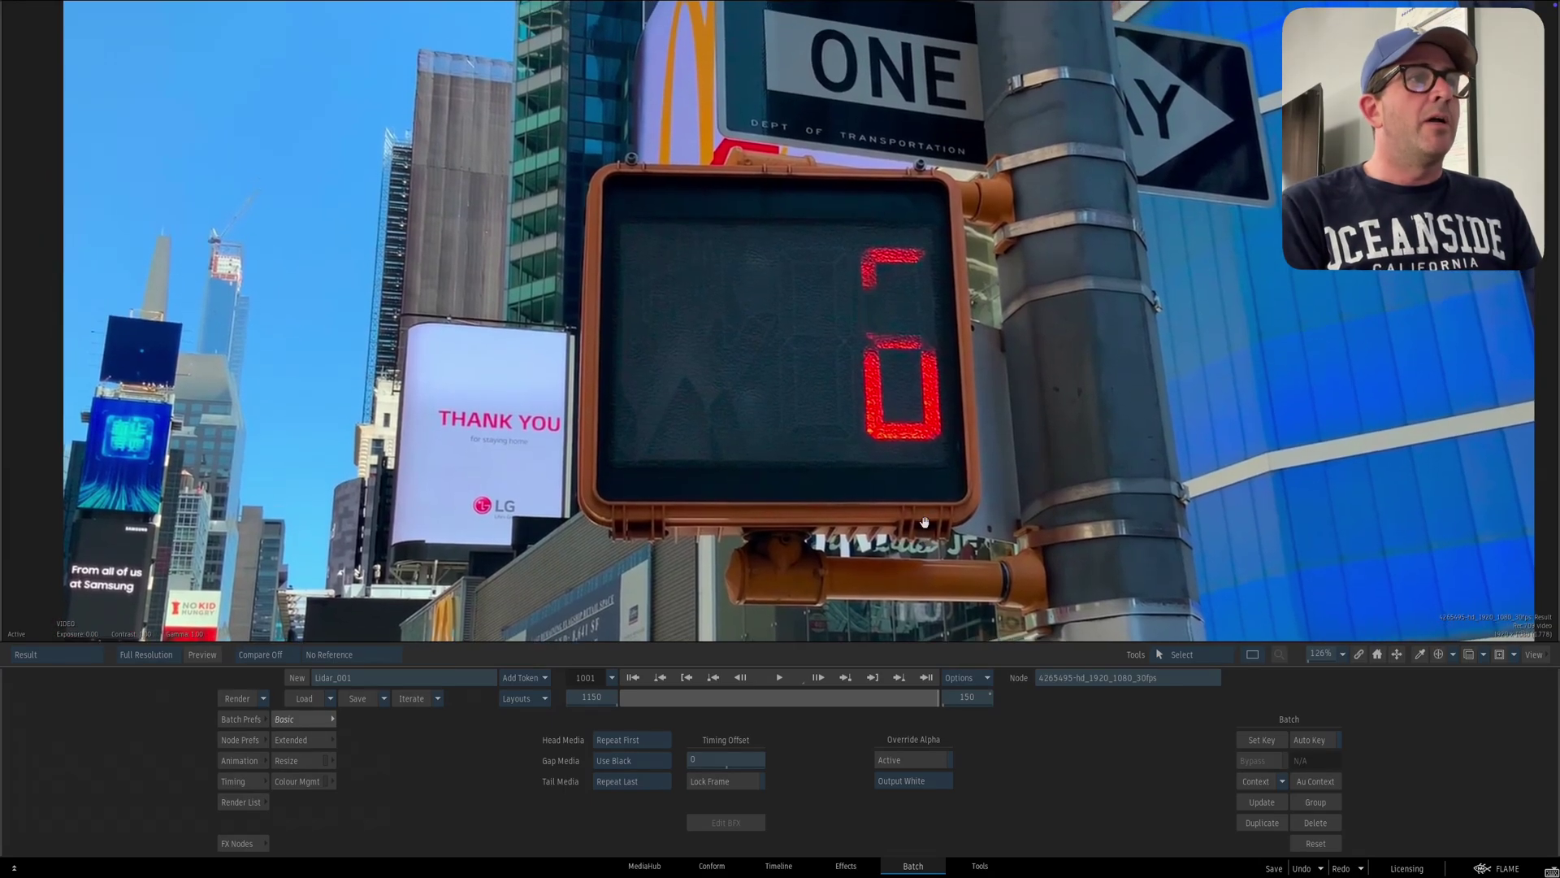